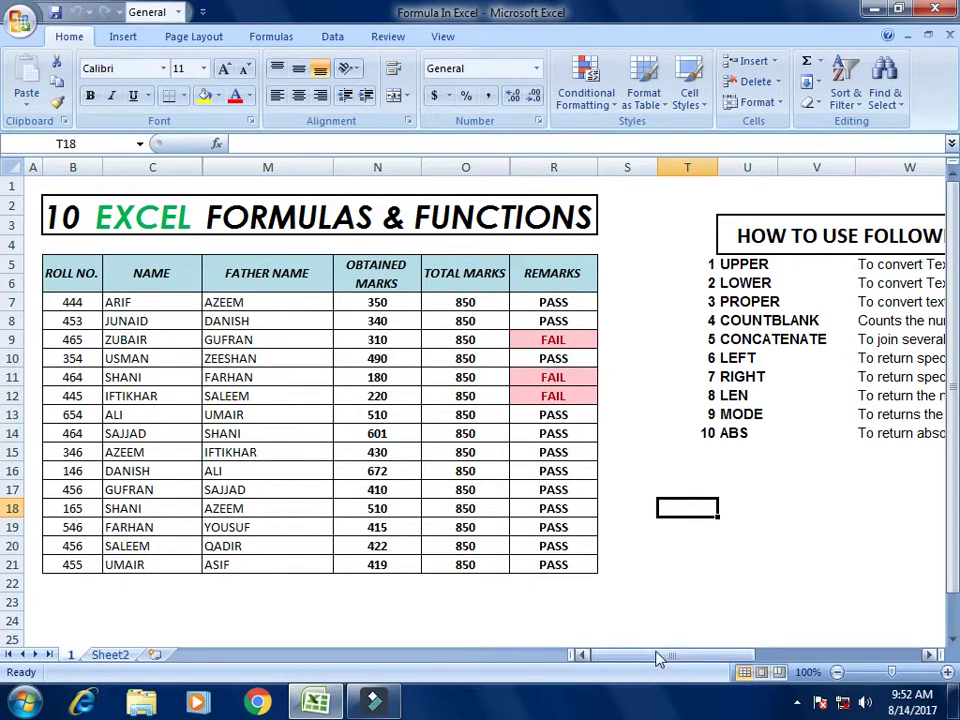
Step: Scroll to the formulas list on the right and point out its UPPER entry
drag(660, 658, 651, 617)
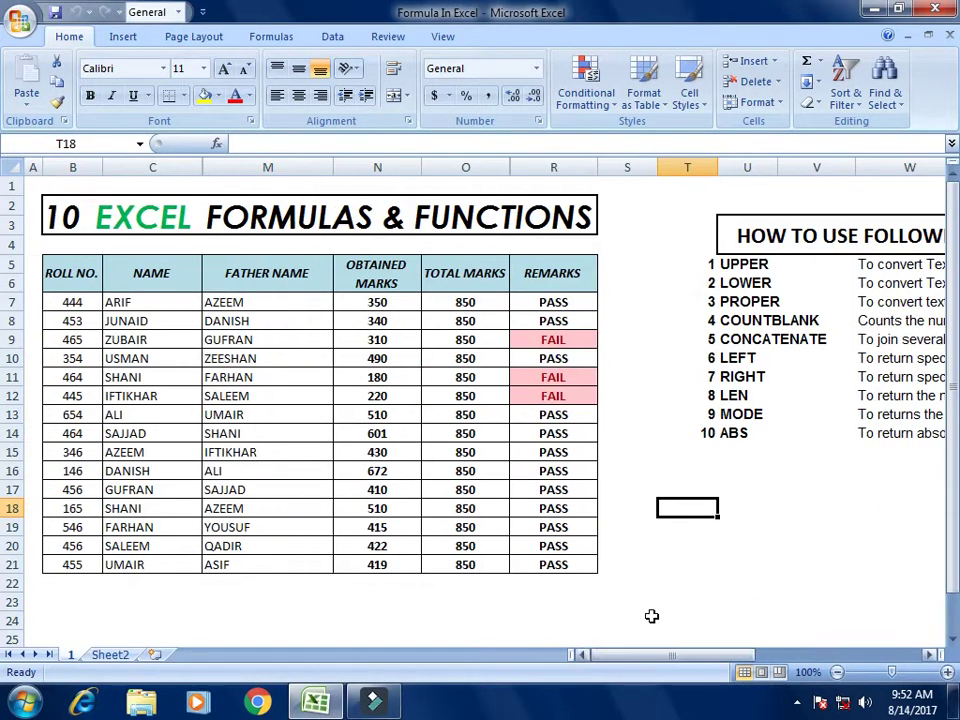
click(666, 457)
click(681, 566)
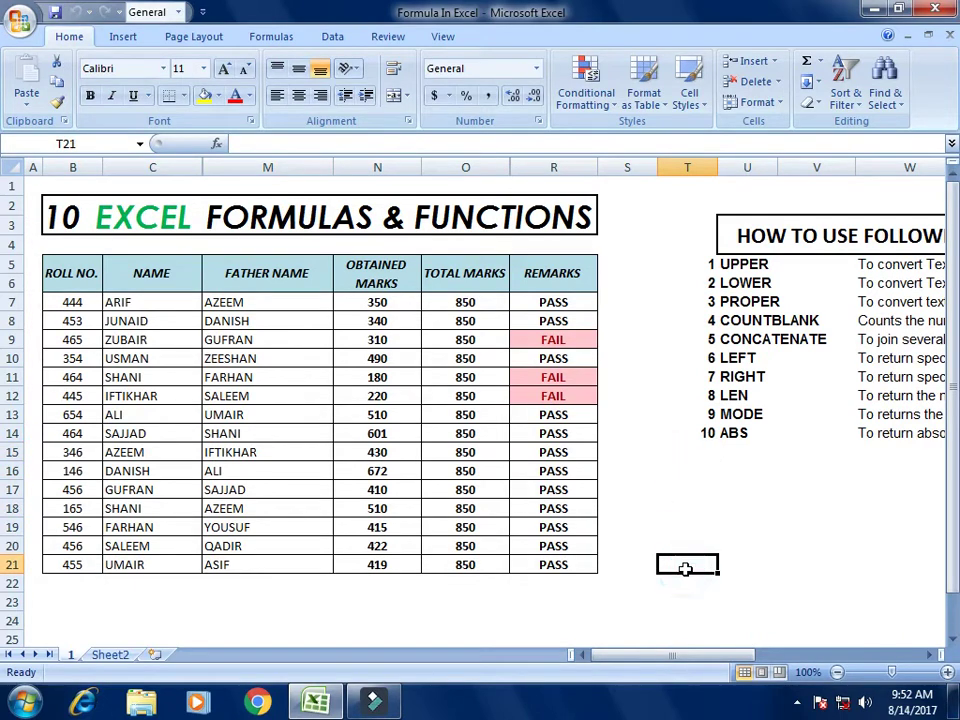
click(666, 489)
drag(688, 660, 861, 660)
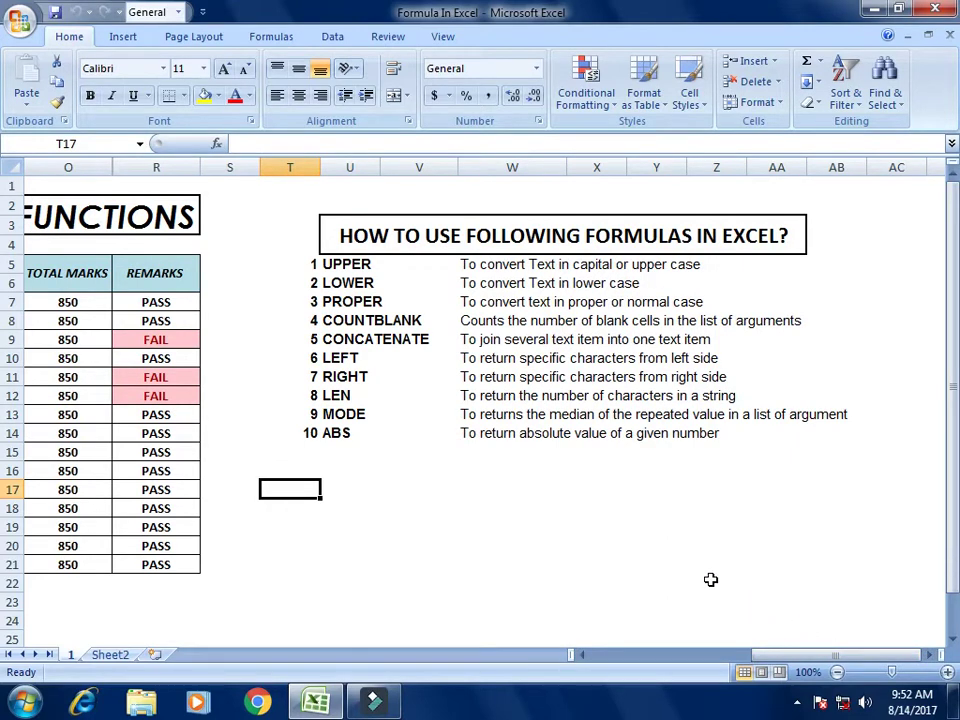
click(331, 265)
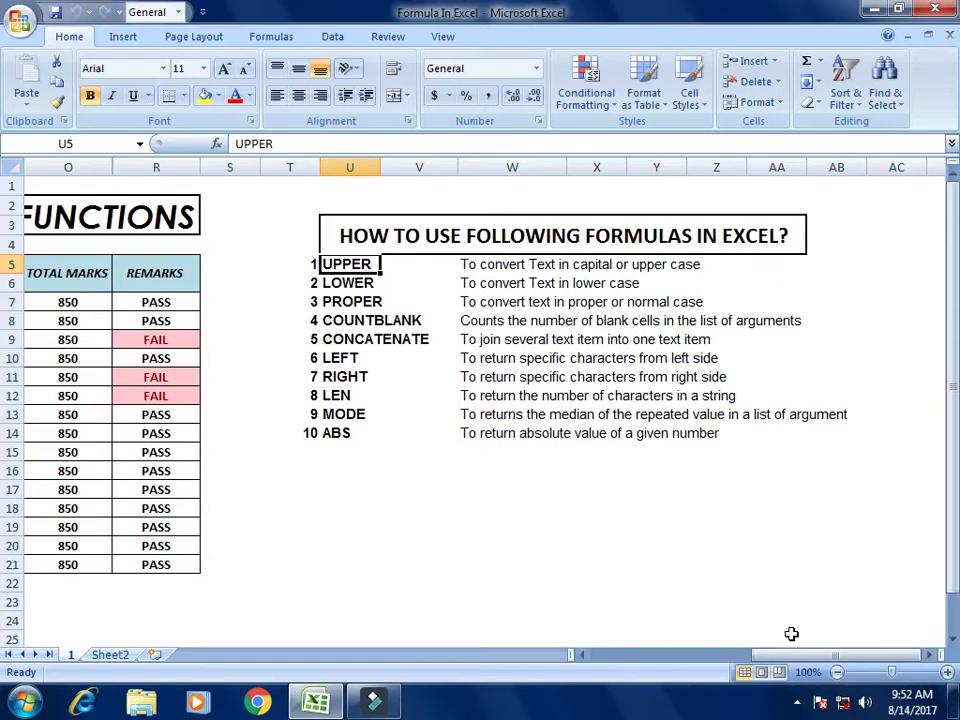
drag(829, 656, 645, 658)
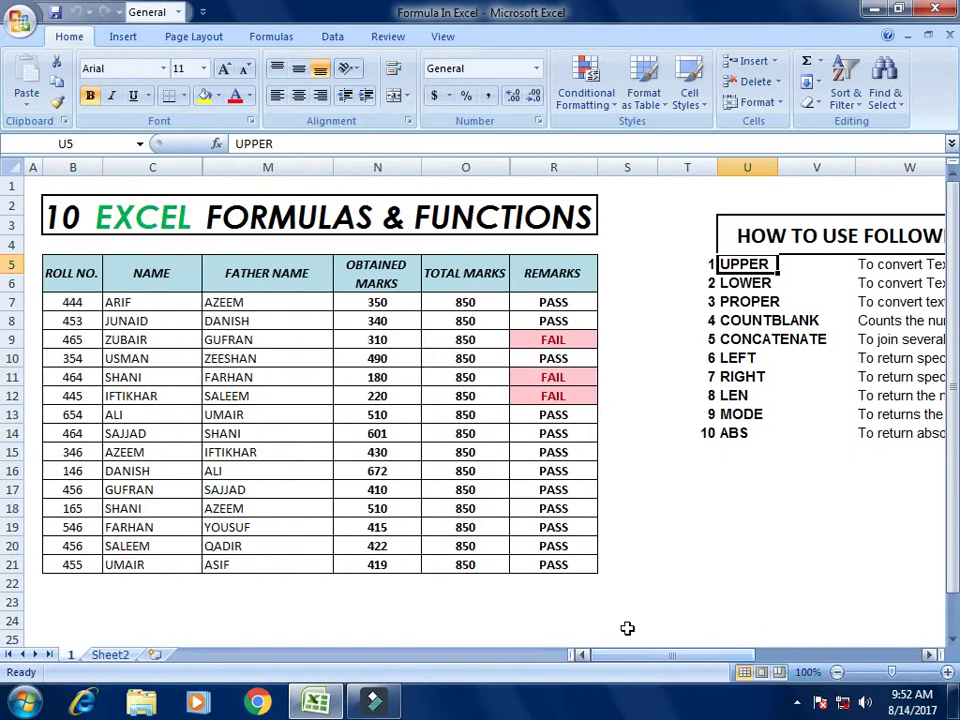
click(641, 280)
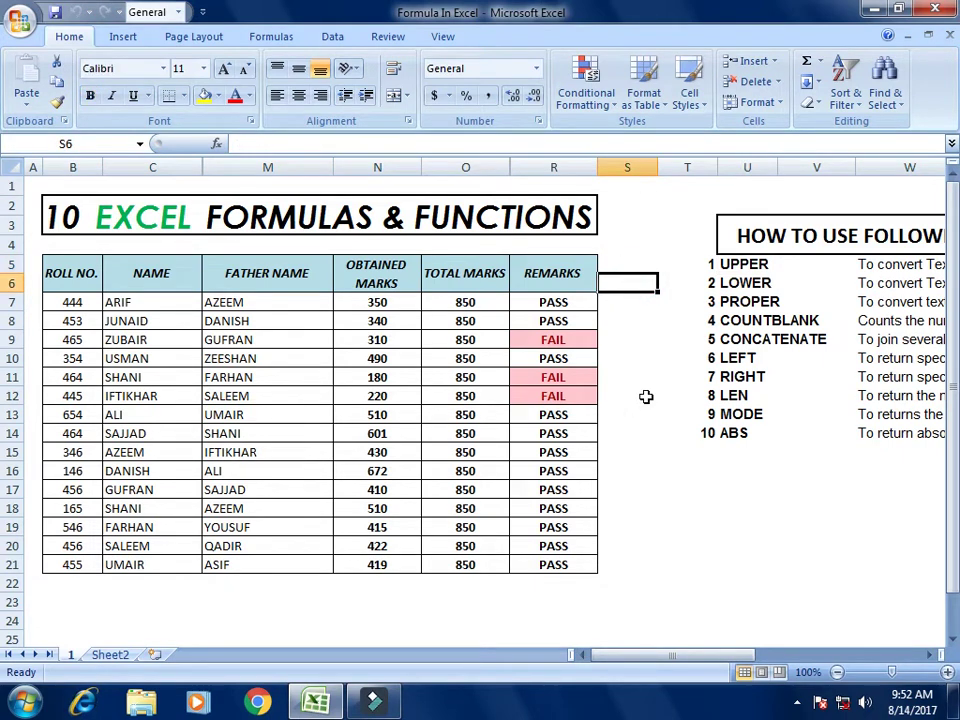
Step: Insert a blank column M before FATHER NAME and widen it
click(258, 160)
right_click(258, 162)
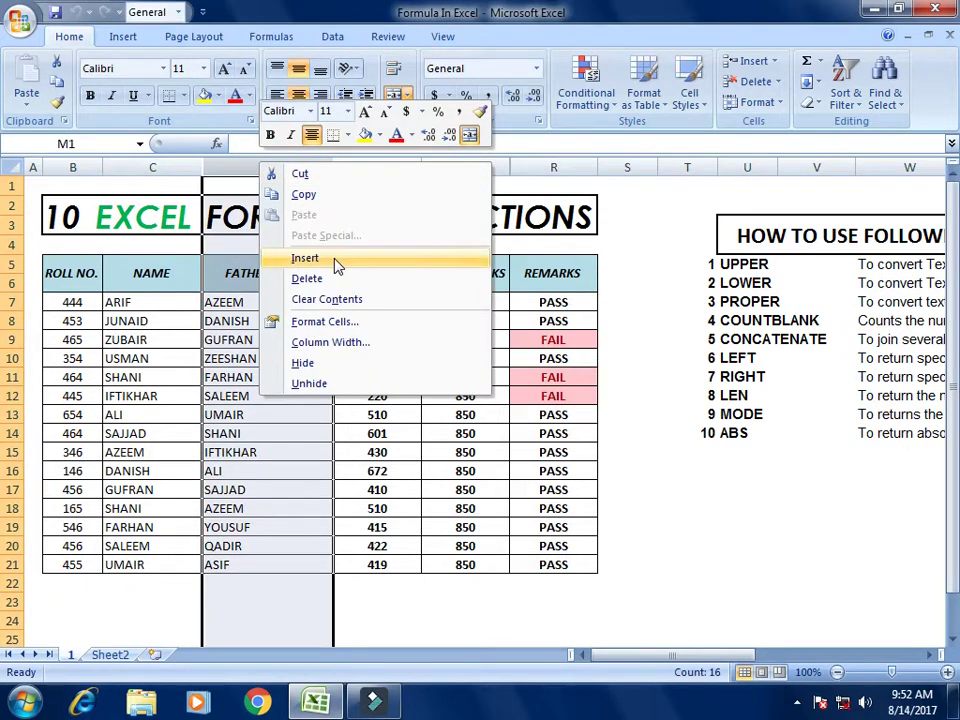
click(305, 258)
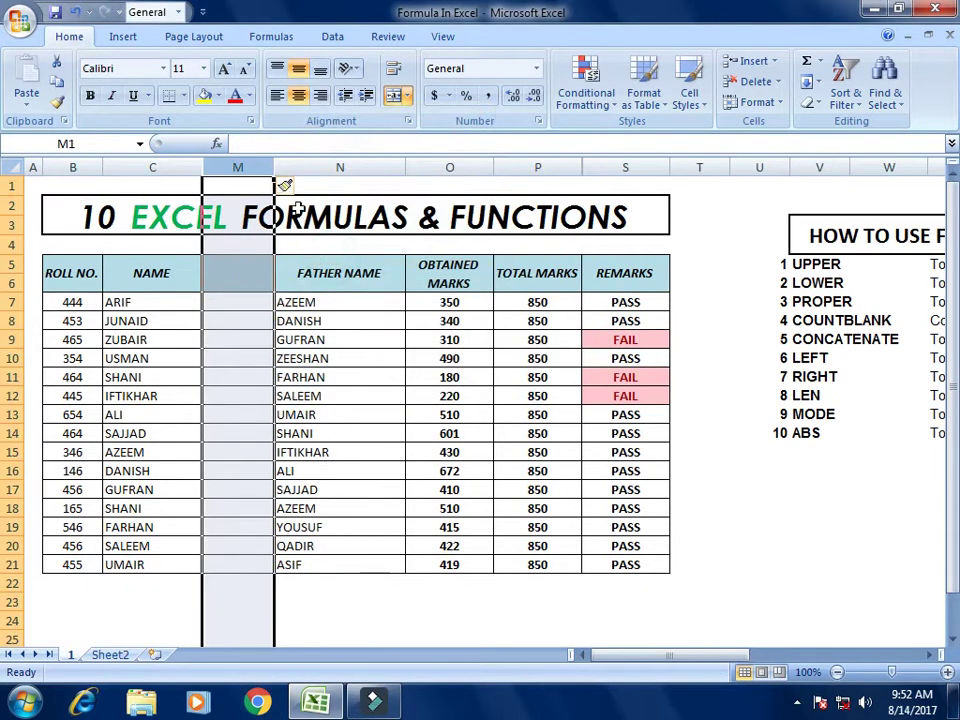
drag(274, 157, 499, 163)
click(360, 301)
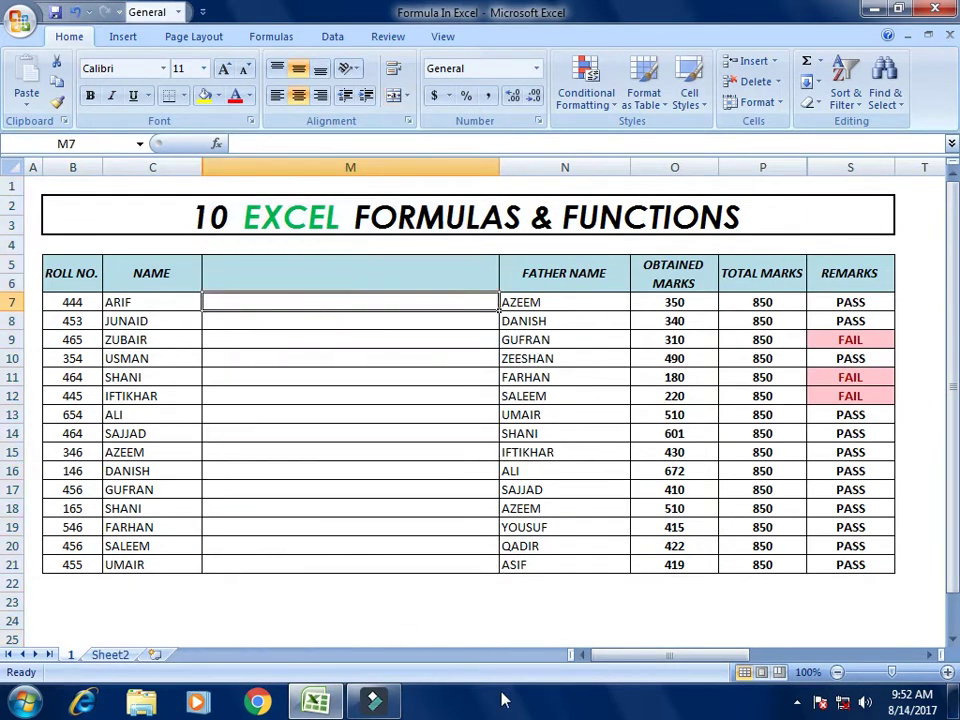
mouse_move(624, 660)
mouse_down()
mouse_move(594, 660)
mouse_move(757, 648)
mouse_move(729, 666)
mouse_move(634, 675)
mouse_up()
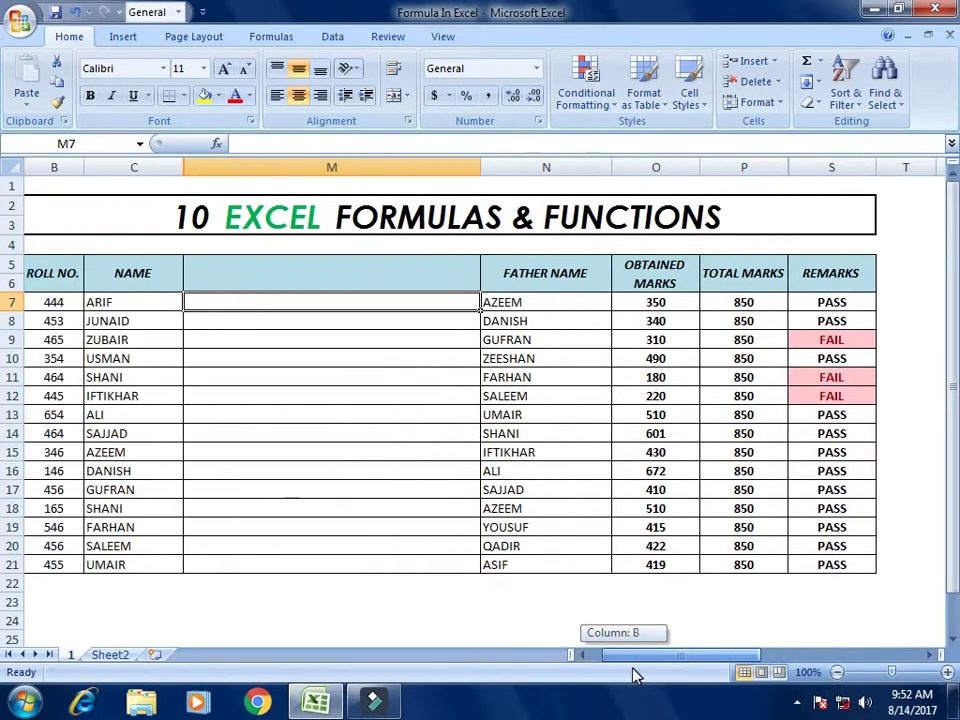
Step: Point out the student names ARIF, JUNAID, ZUBAIR, USMAN and ALI in column C
click(150, 302)
click(150, 318)
click(153, 334)
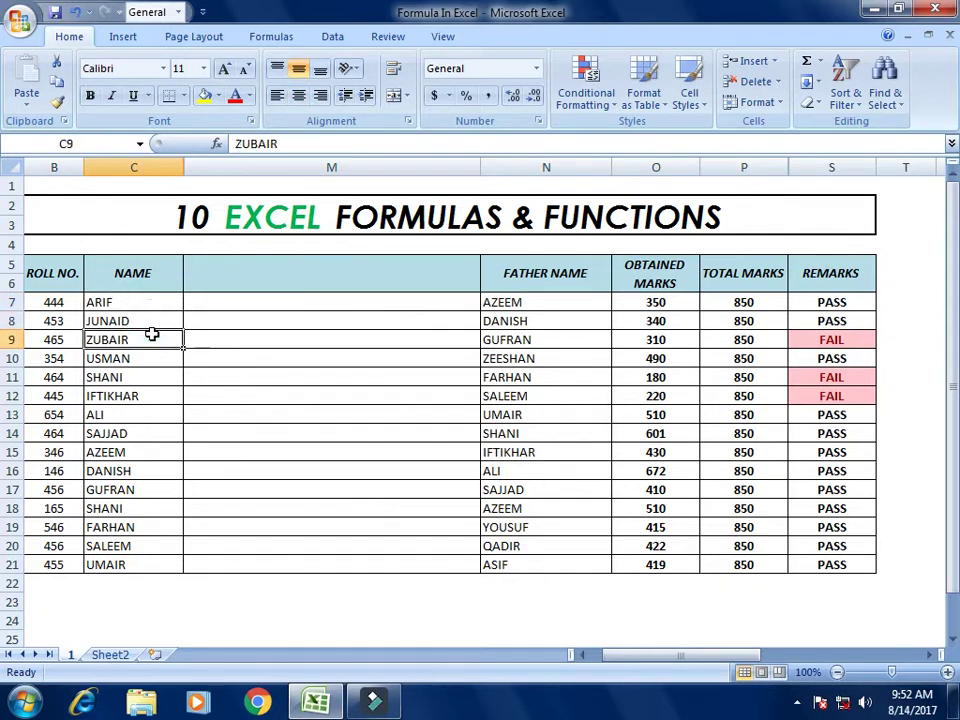
click(152, 357)
click(152, 418)
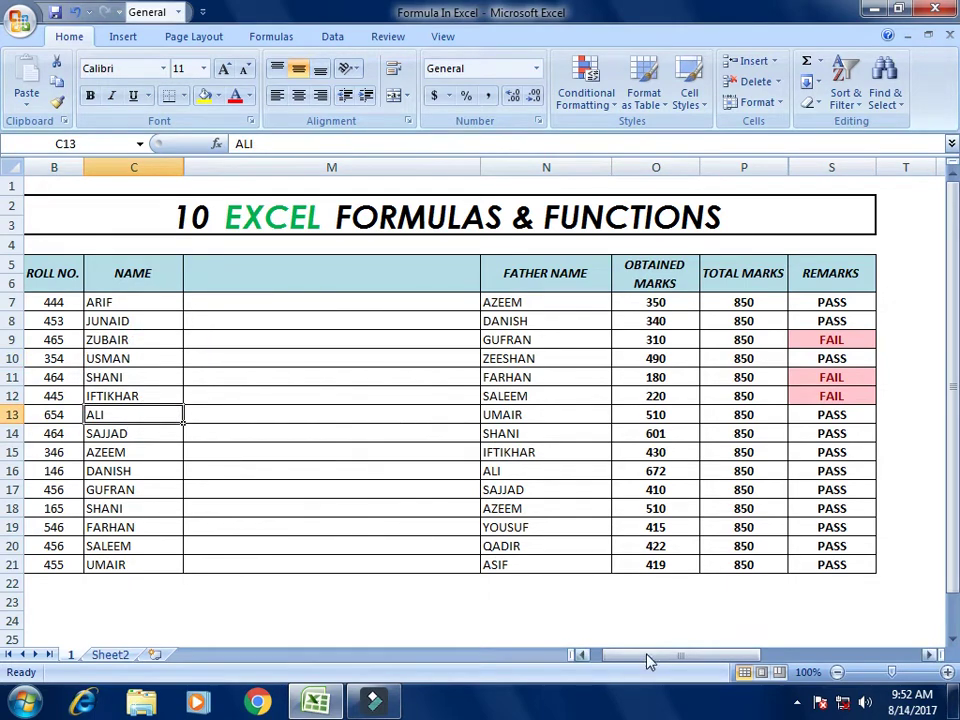
Step: Copy the UPPER entry from the formulas list and return to cell M7
drag(645, 655, 810, 632)
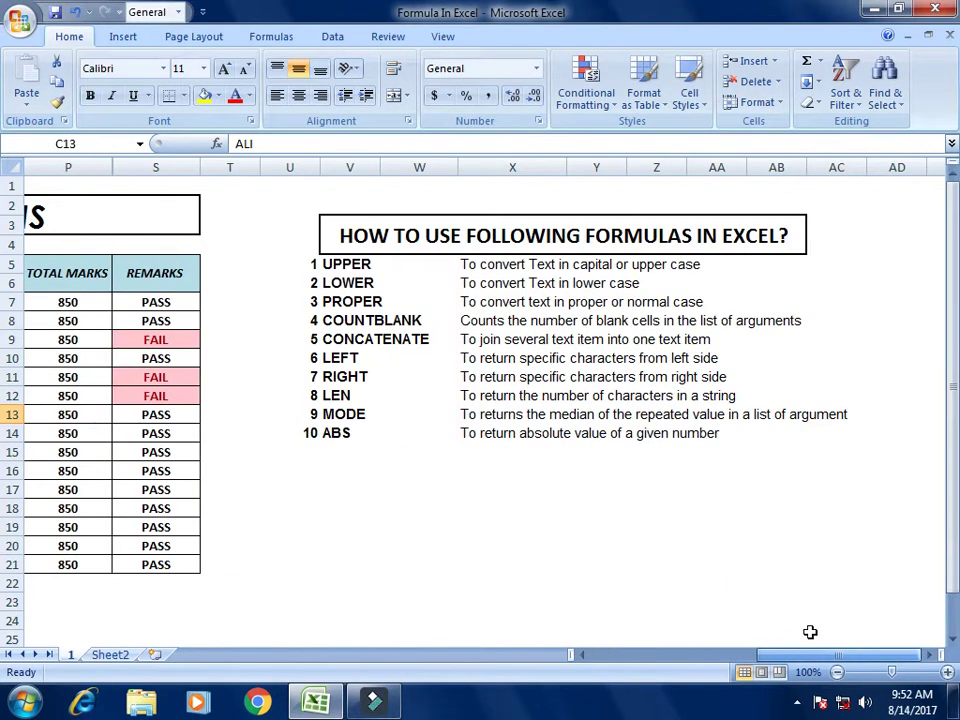
click(350, 264)
key(ctrl+c)
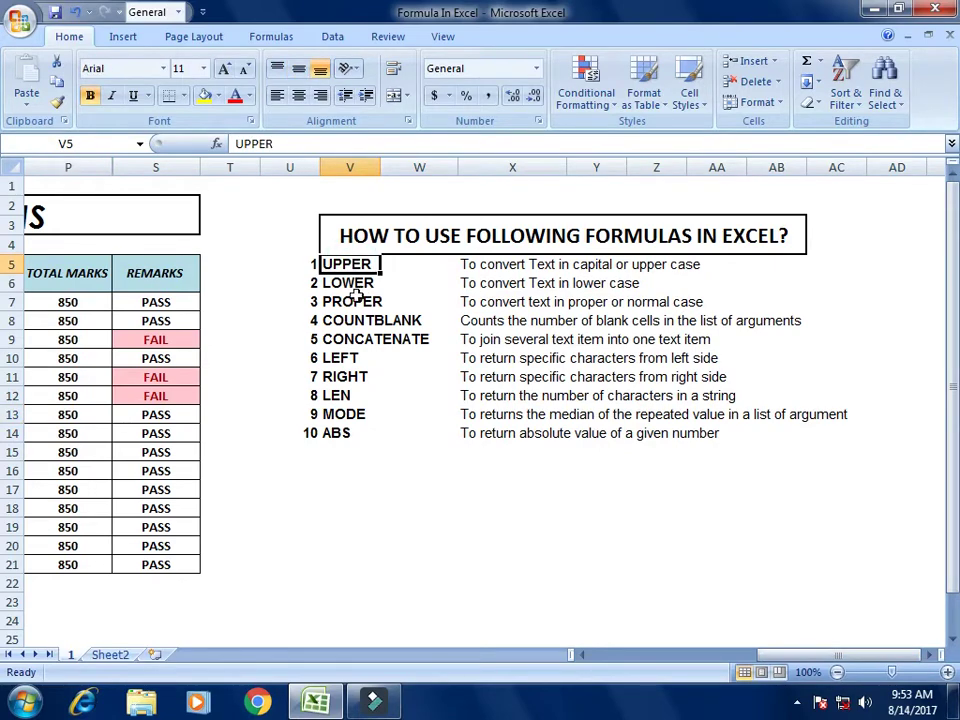
drag(831, 656, 596, 658)
click(214, 302)
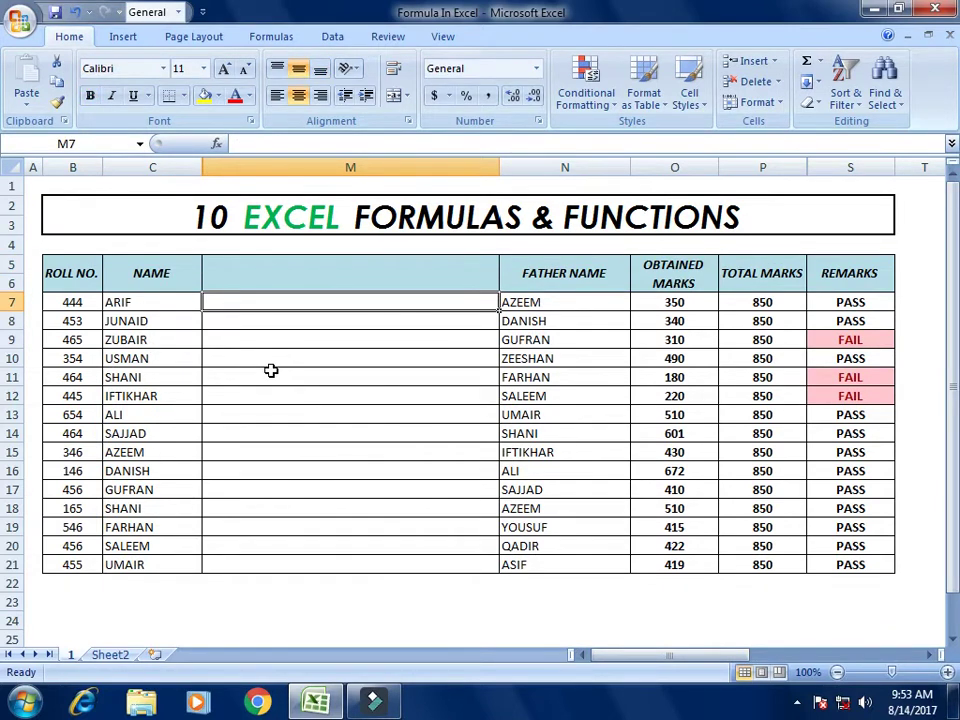
Step: Enter =lower(C7) in M7 so it shows 'arif', then compare it with C7
text(=)
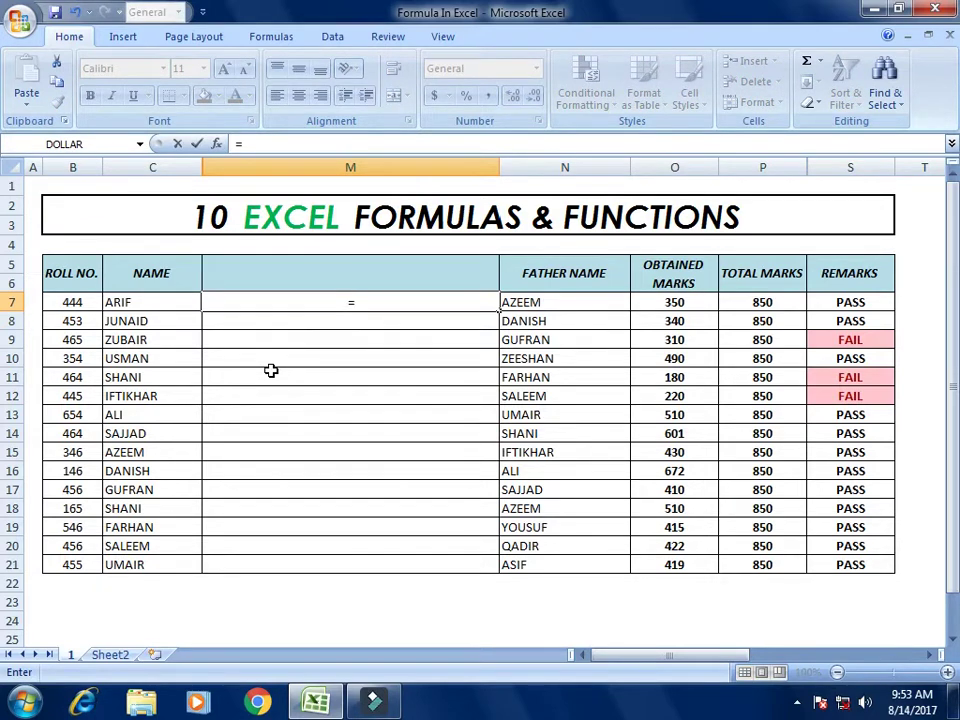
text(lo)
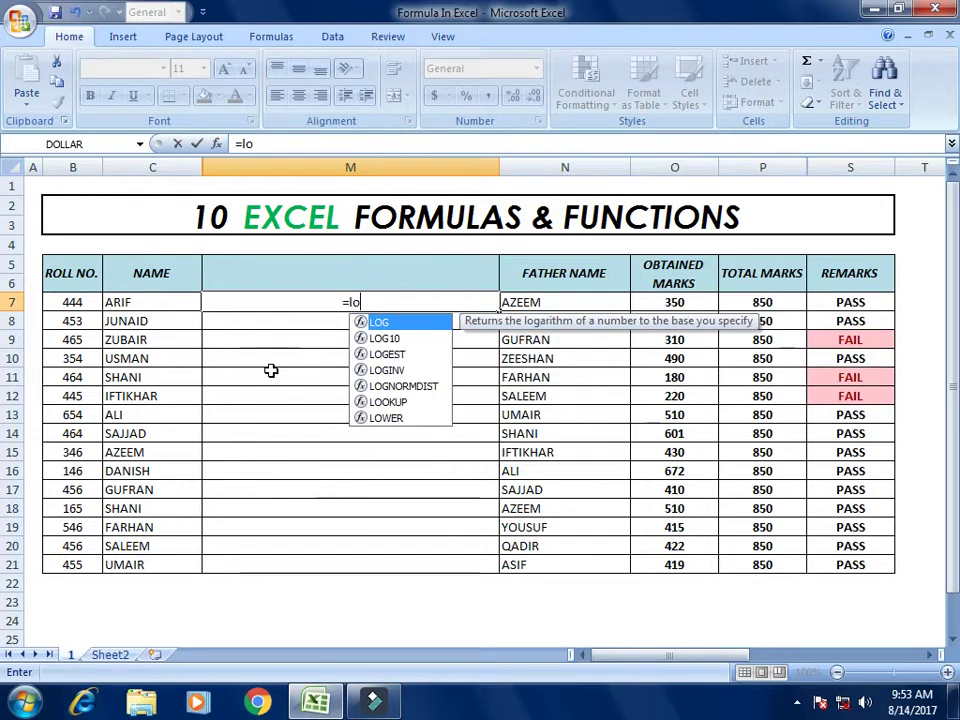
text(wer)
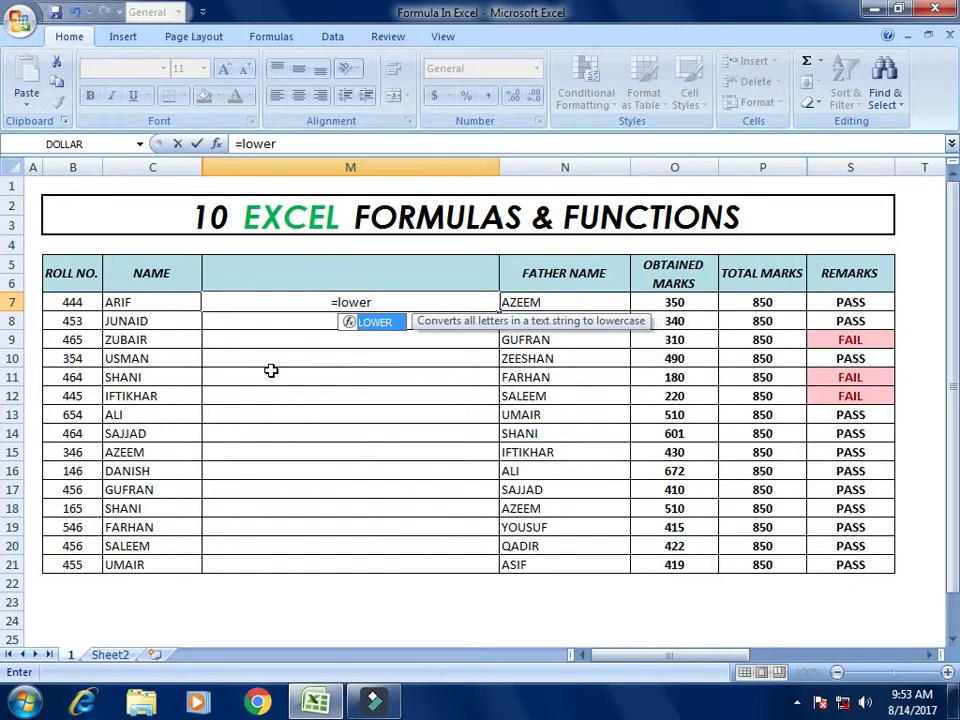
text(()
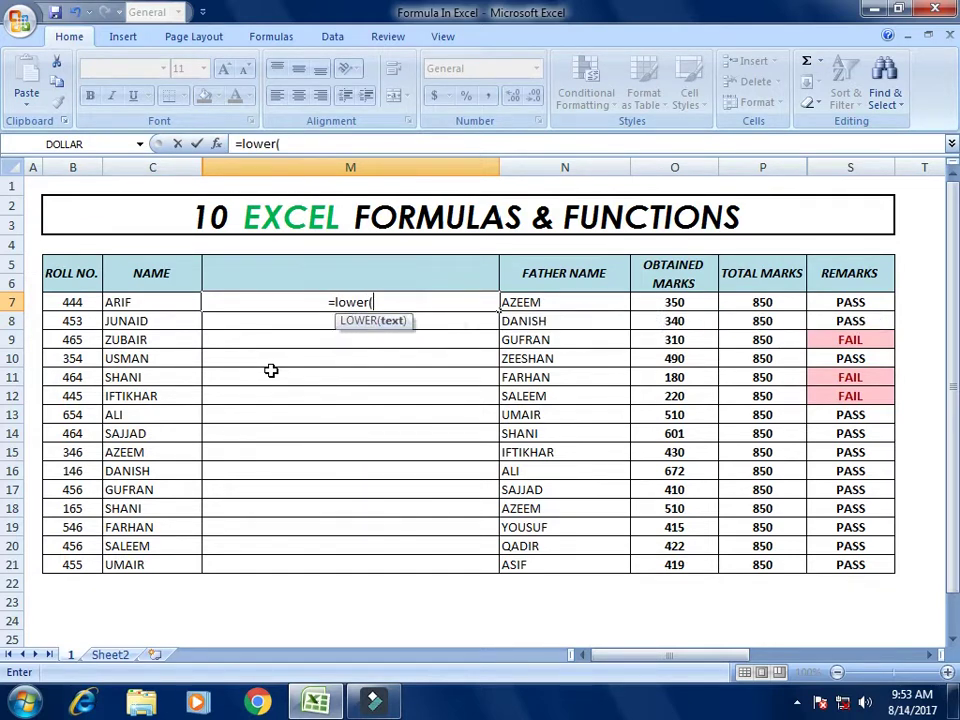
key(Left)
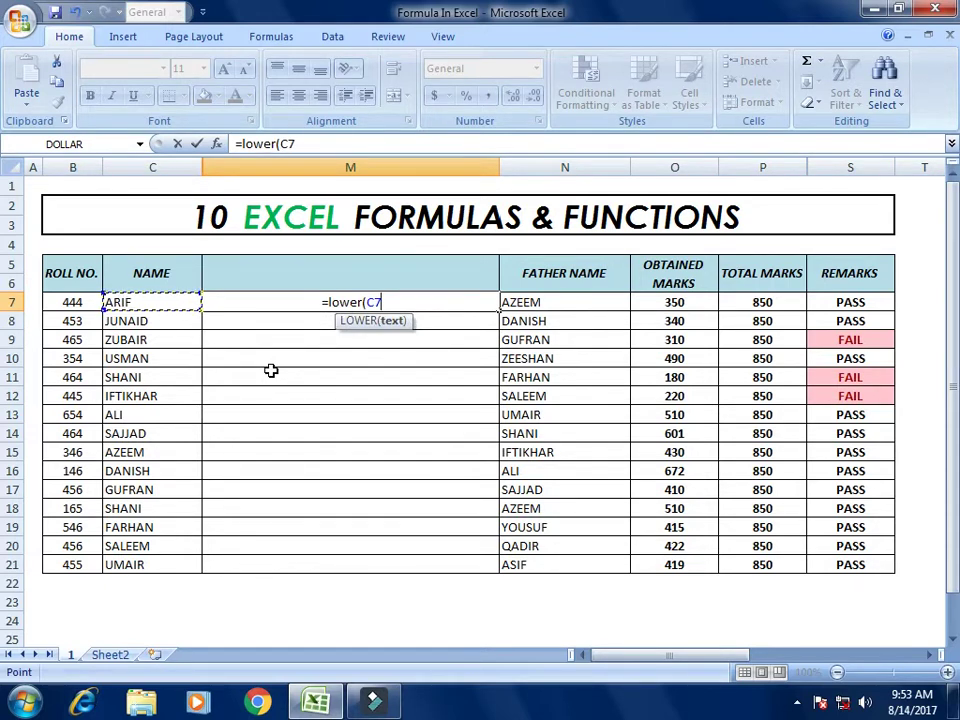
text())
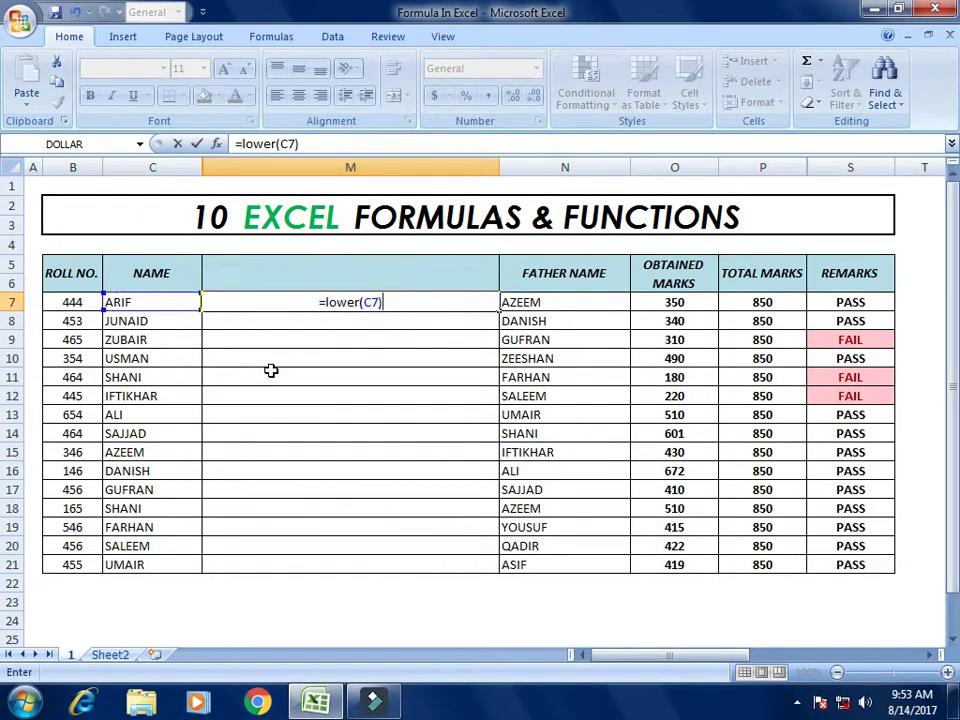
key(Return)
key(Up)
key(Left)
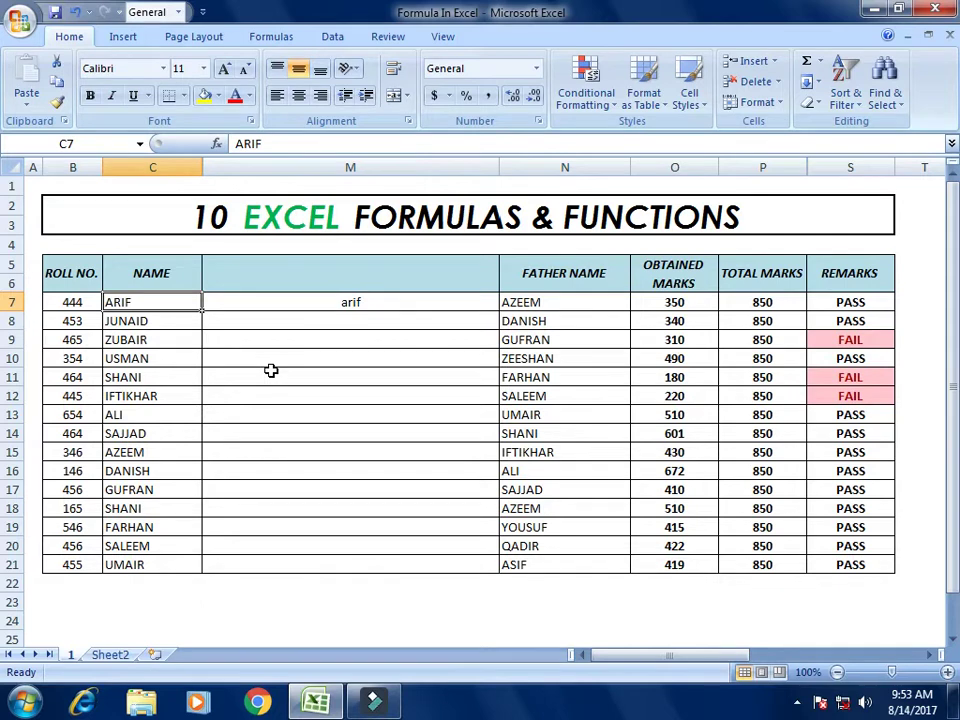
key(Right)
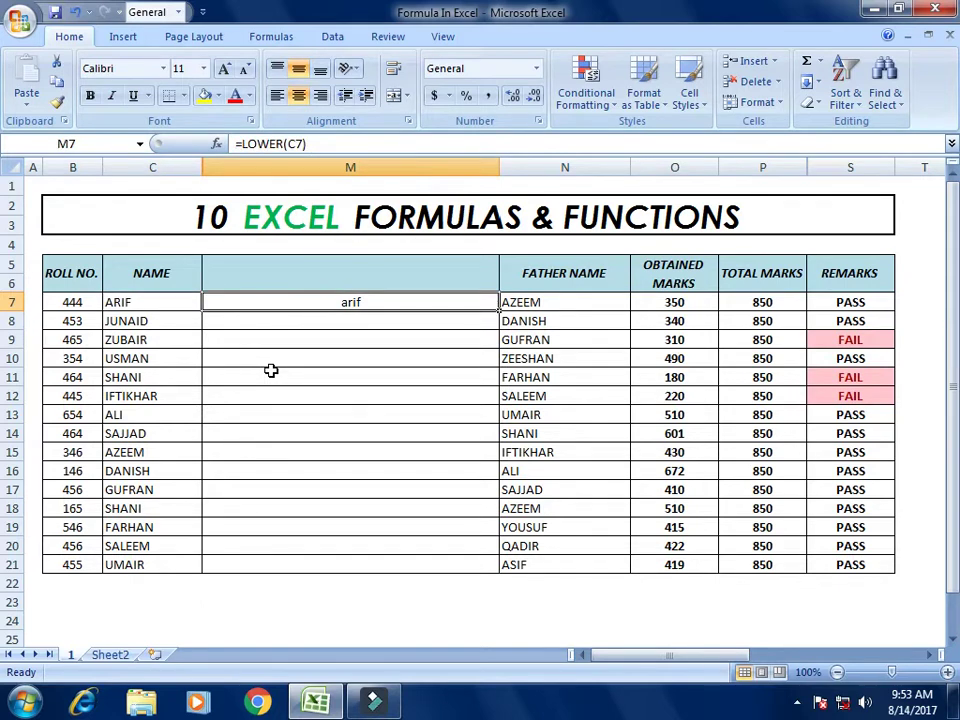
Step: Copy the LOWER formula from M7 into M8:M21
key(ctrl+c)
key(Down)
key(shift+Down)
key(shift+Down)
key(shift+Down)
key(shift+Down)
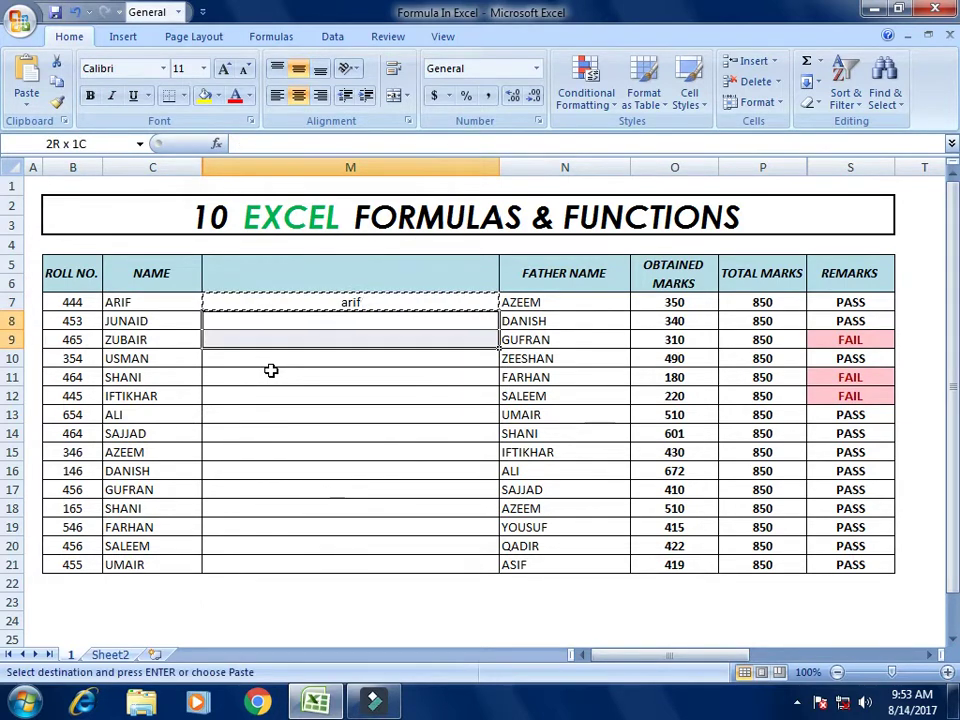
key(shift+Down)
key(shift+Down)
key(shift+Down)
key(shift+Down)
key(shift+Down)
key(shift+Down)
key(shift+Down)
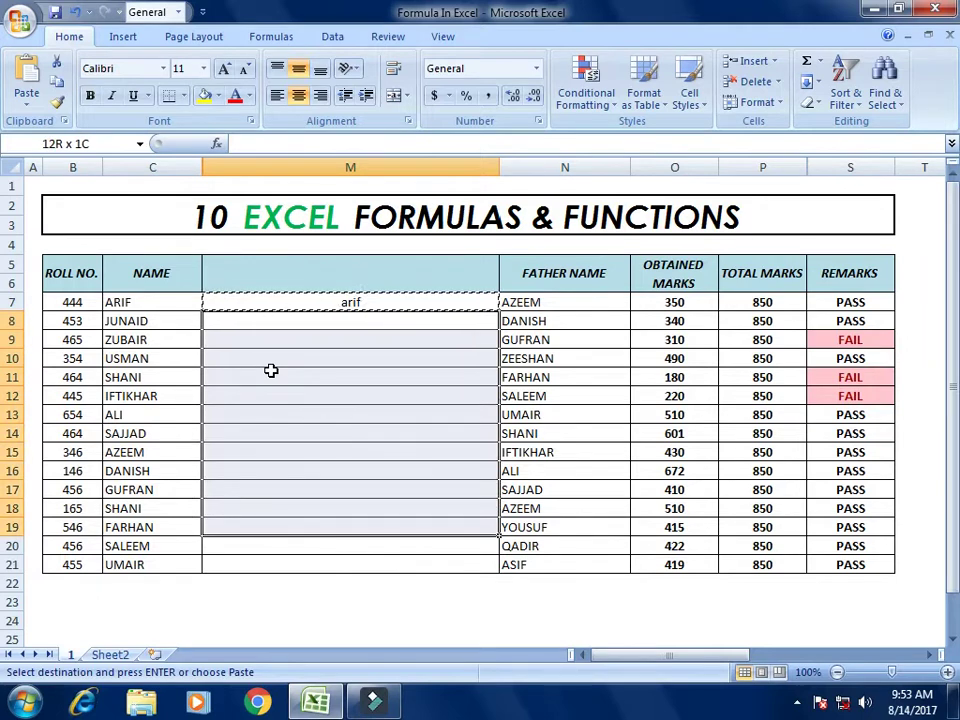
key(shift+Down)
key(shift+Down)
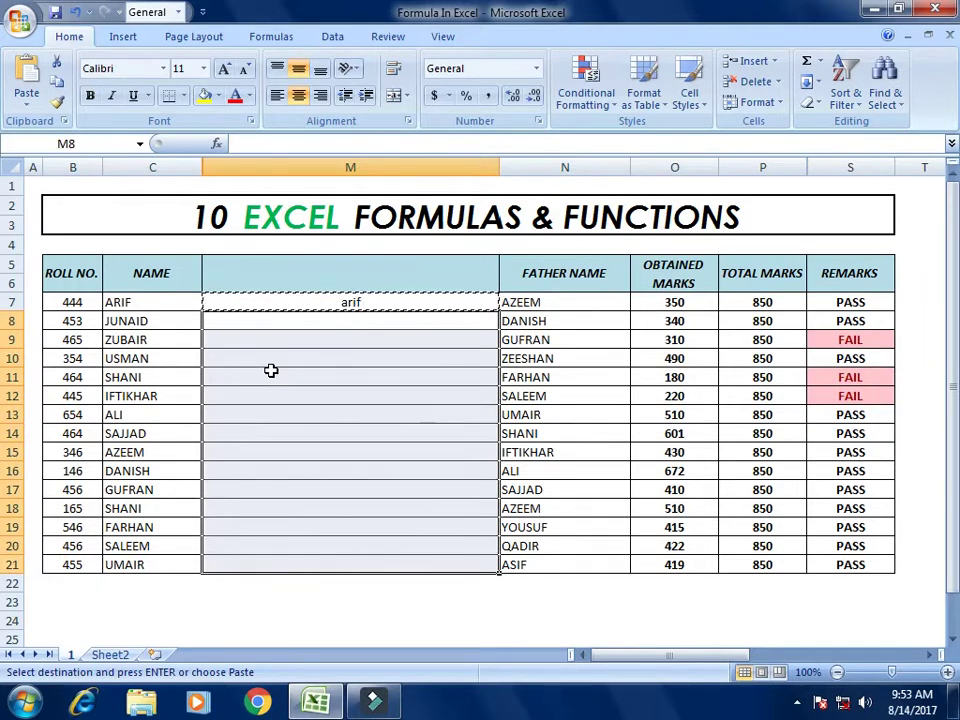
key(ctrl+v)
Step: Step through column M to check the copied lowercase names
key(Up)
key(Down)
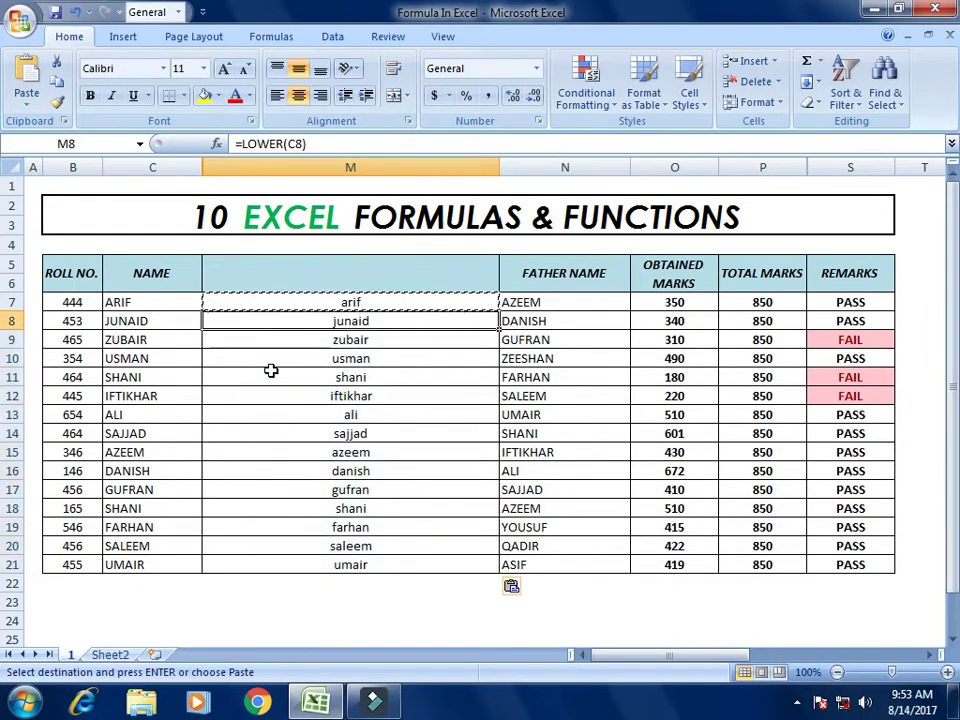
key(Down)
key(Down)
key(Down)
key(Down)
key(Down)
key(Down)
key(Down)
key(Down)
key(Down)
key(Down)
key(Down)
key(Down)
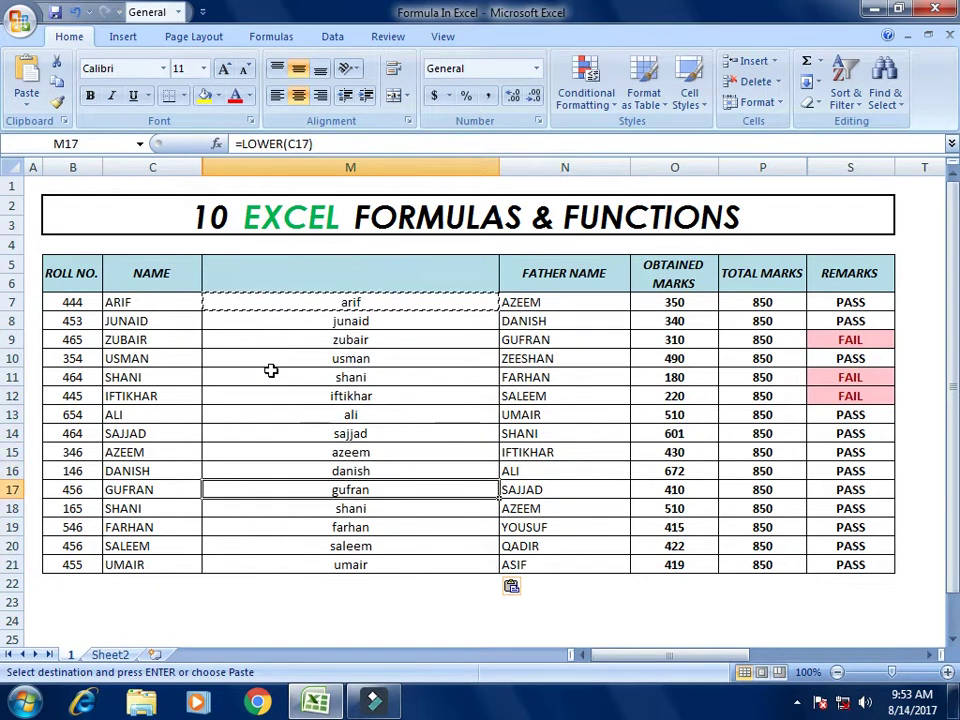
key(Down)
key(Up)
key(Up)
key(Up)
key(Up)
key(Up)
key(Up)
key(Up)
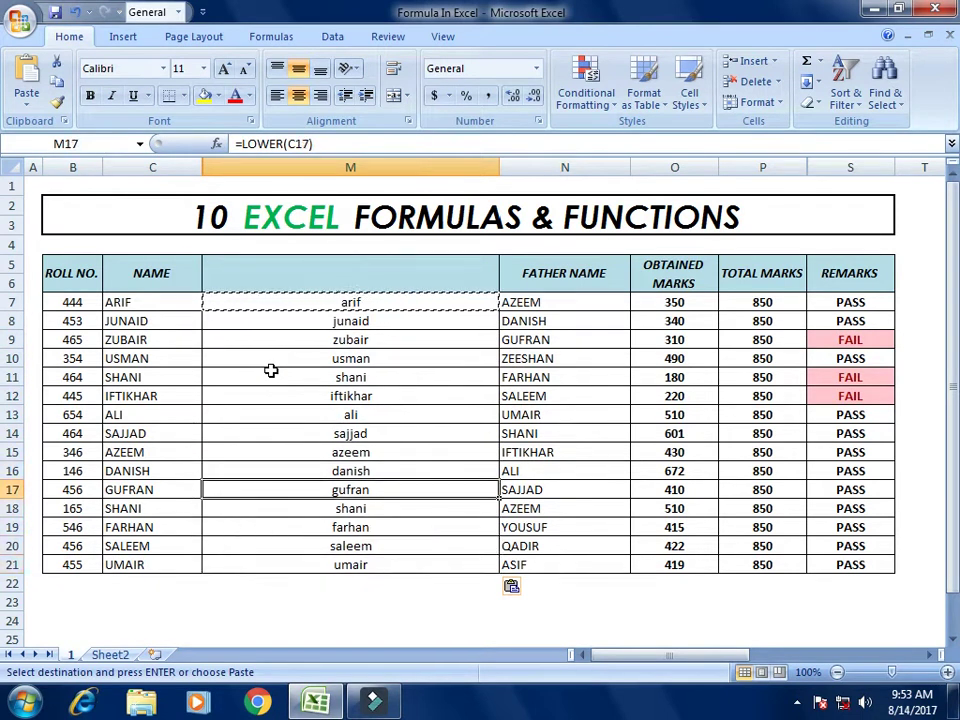
key(Up)
key(Up)
key(Up)
key(Up)
key(Up)
key(Up)
key(Up)
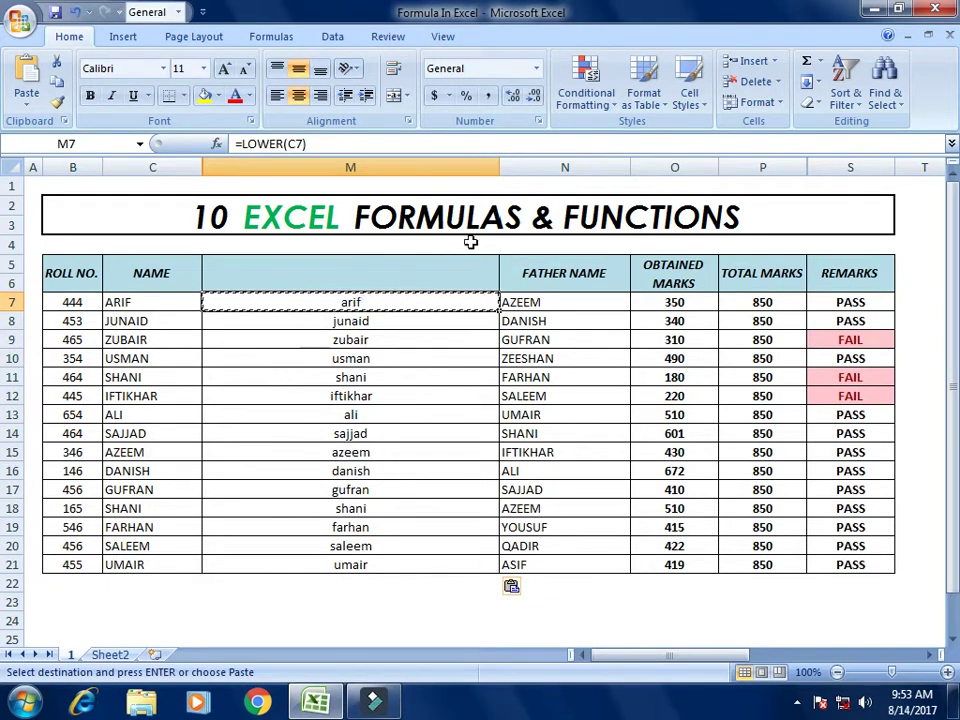
Step: Insert another blank column N before FATHER NAME and select N7
right_click(565, 167)
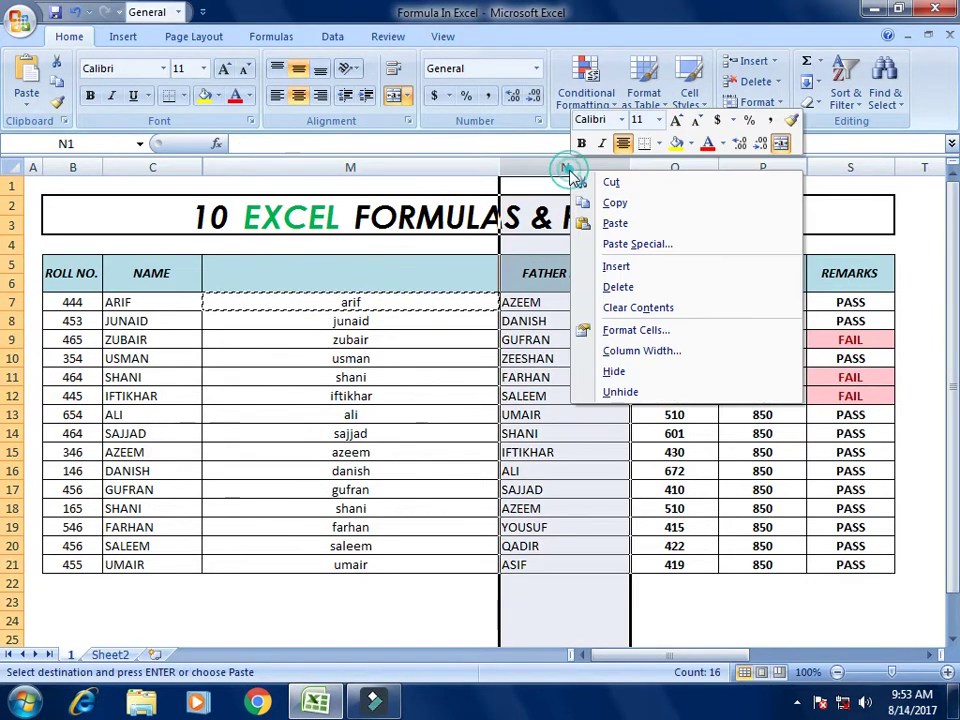
click(606, 270)
click(583, 301)
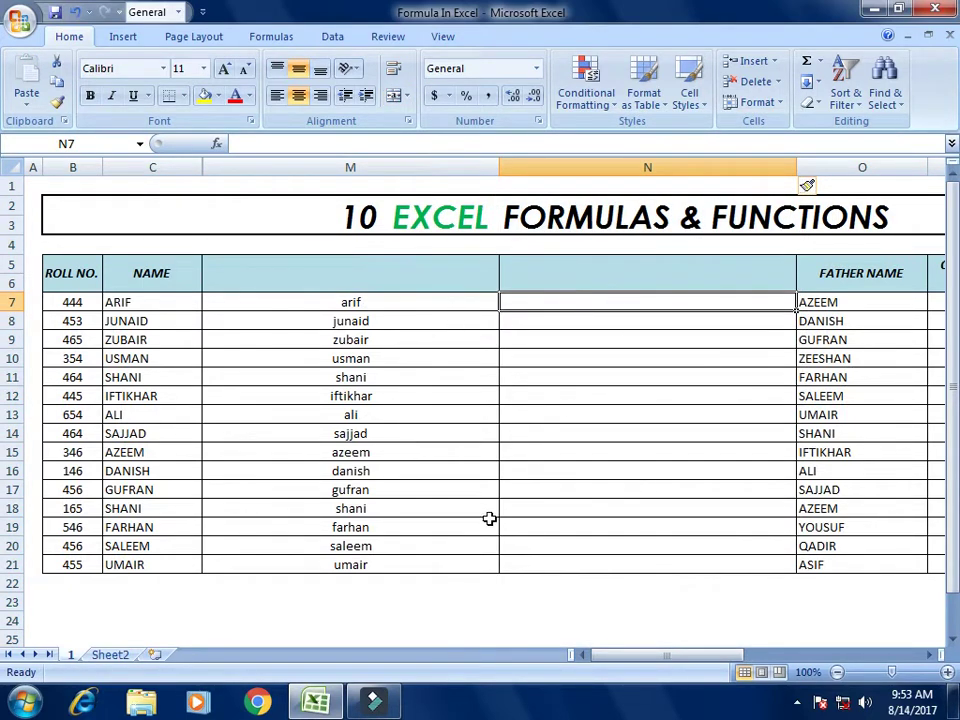
Step: Enter =UPPER(M7) in N7 and compare it with the LOWER result in M7
text(=)
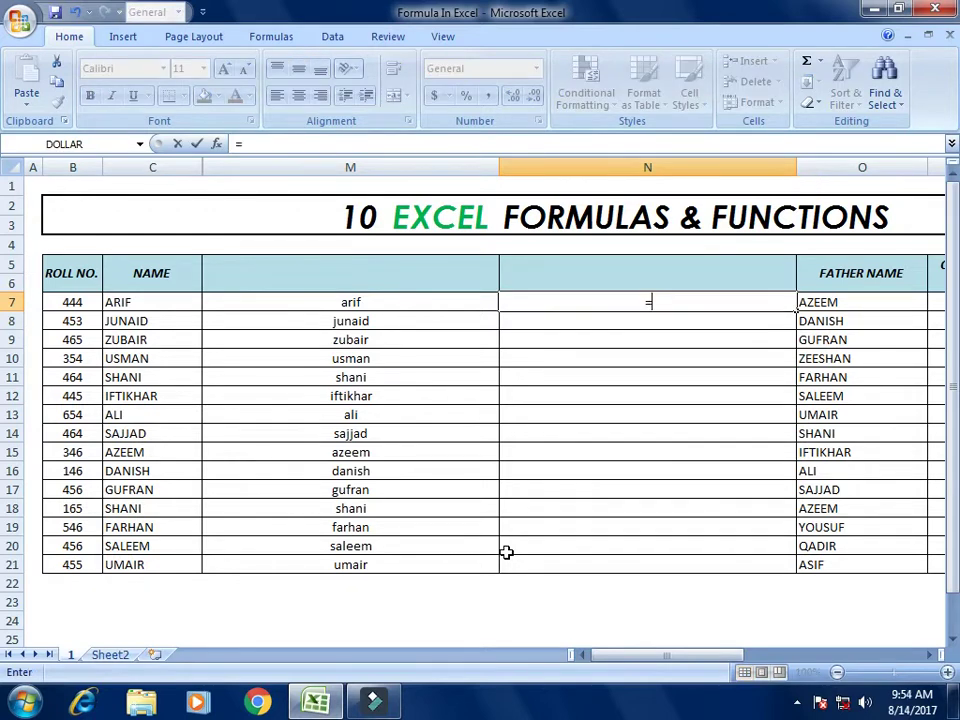
text(upper)
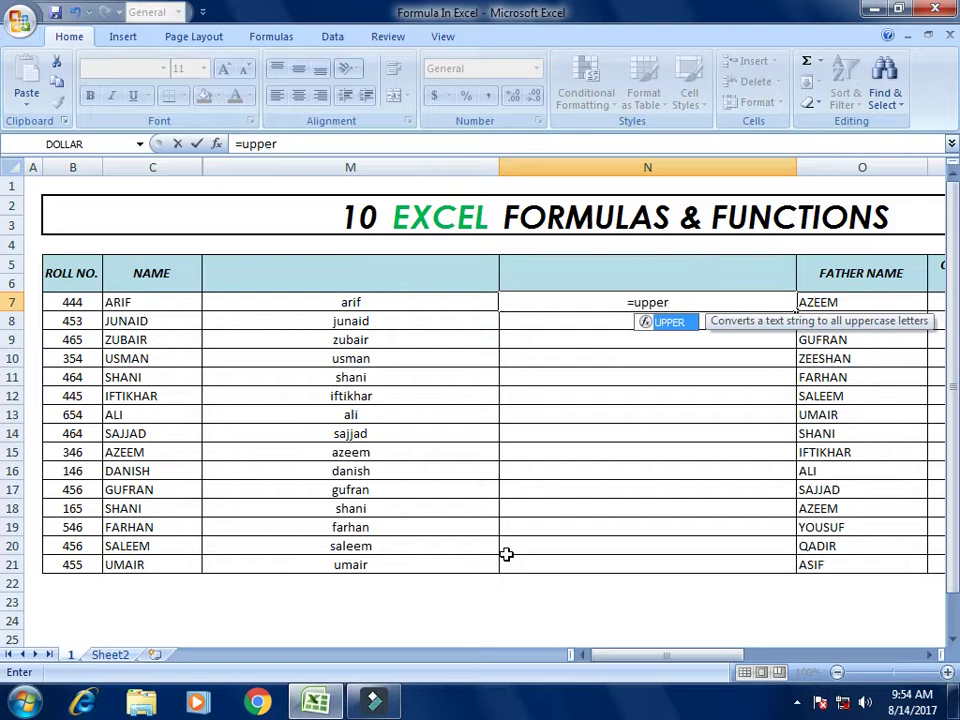
key(Tab)
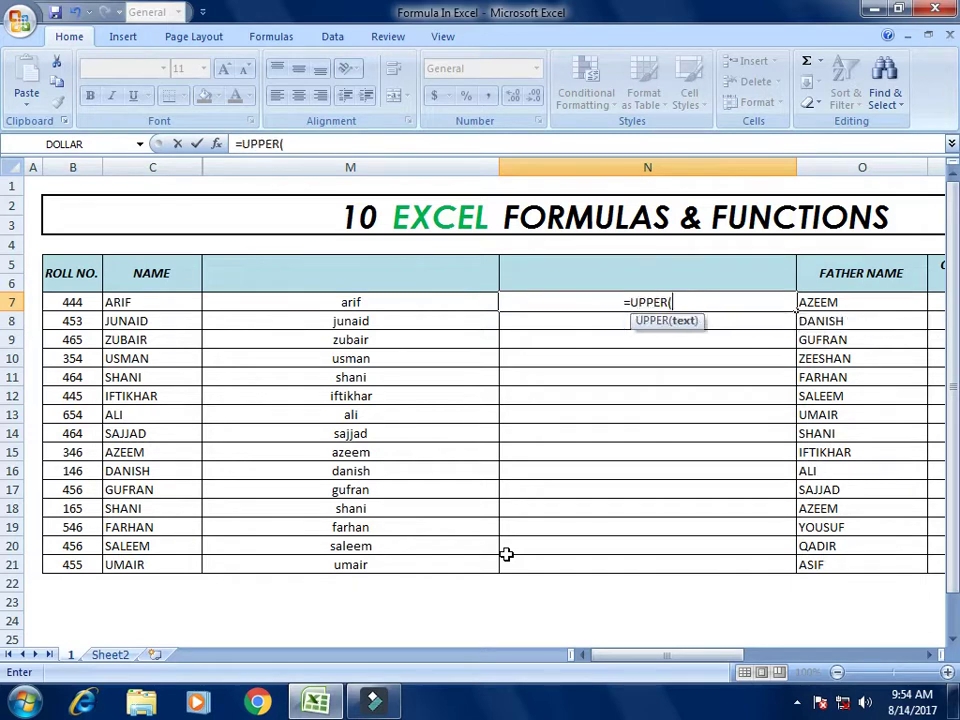
key(Left)
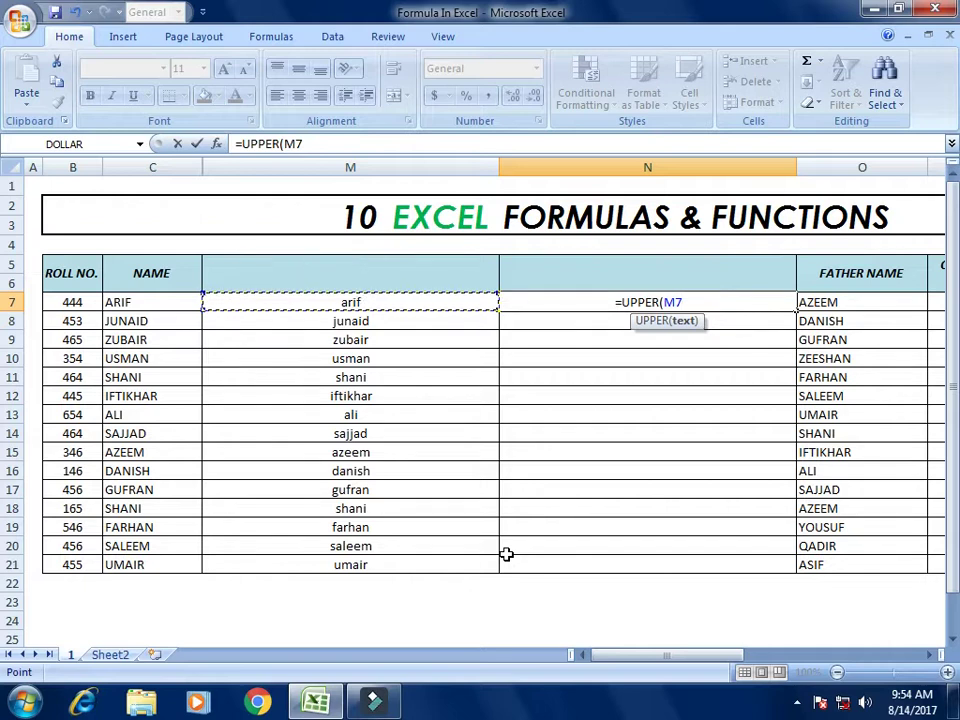
text())
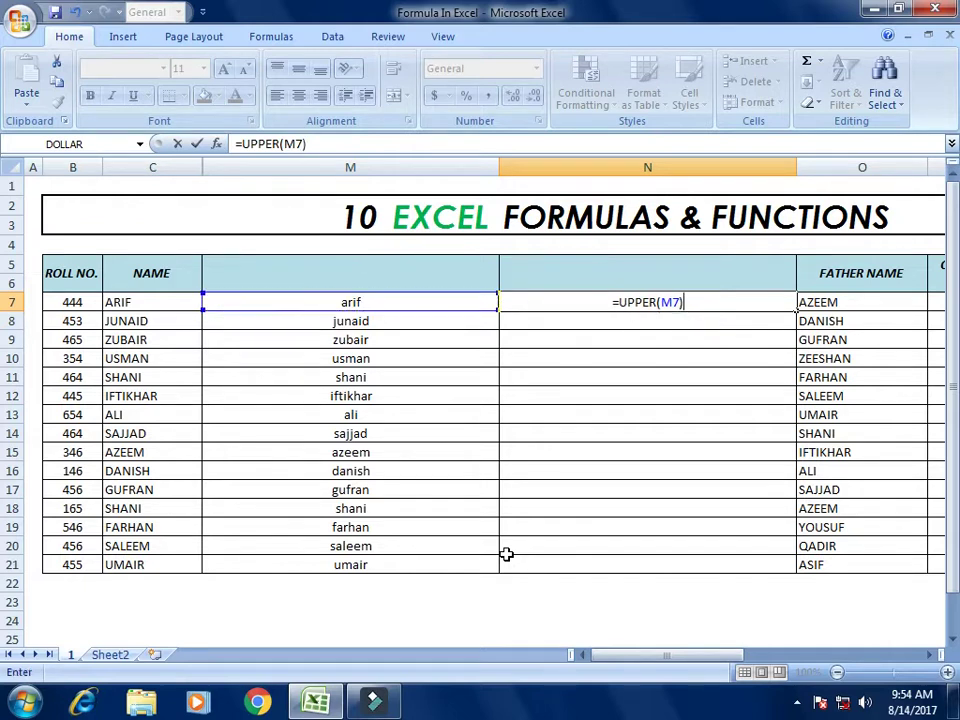
key(Return)
key(Up)
key(Left)
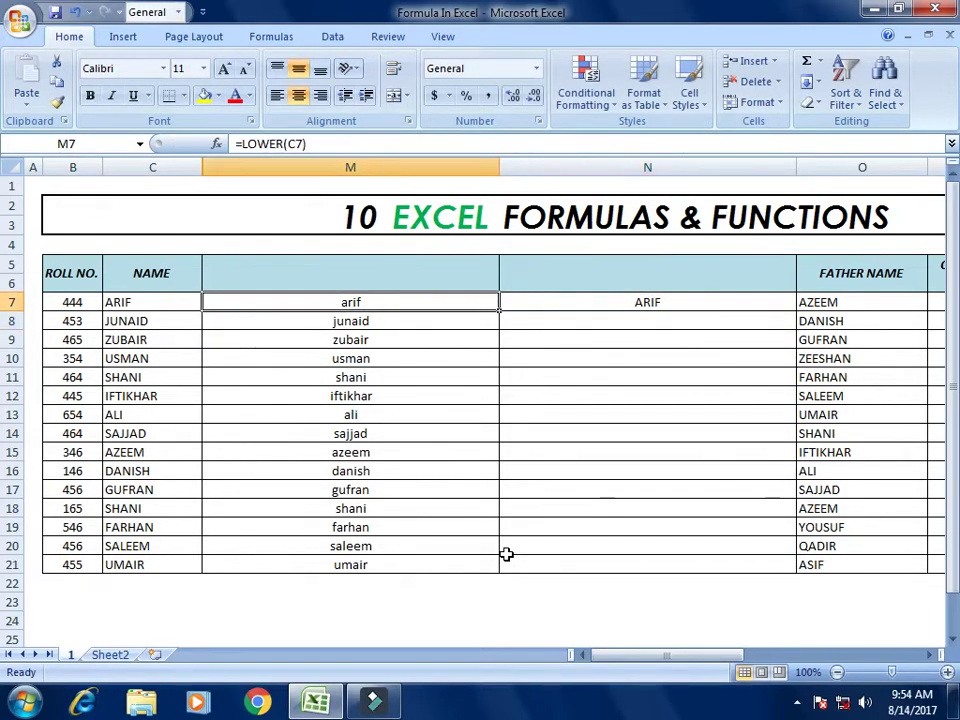
key(Right)
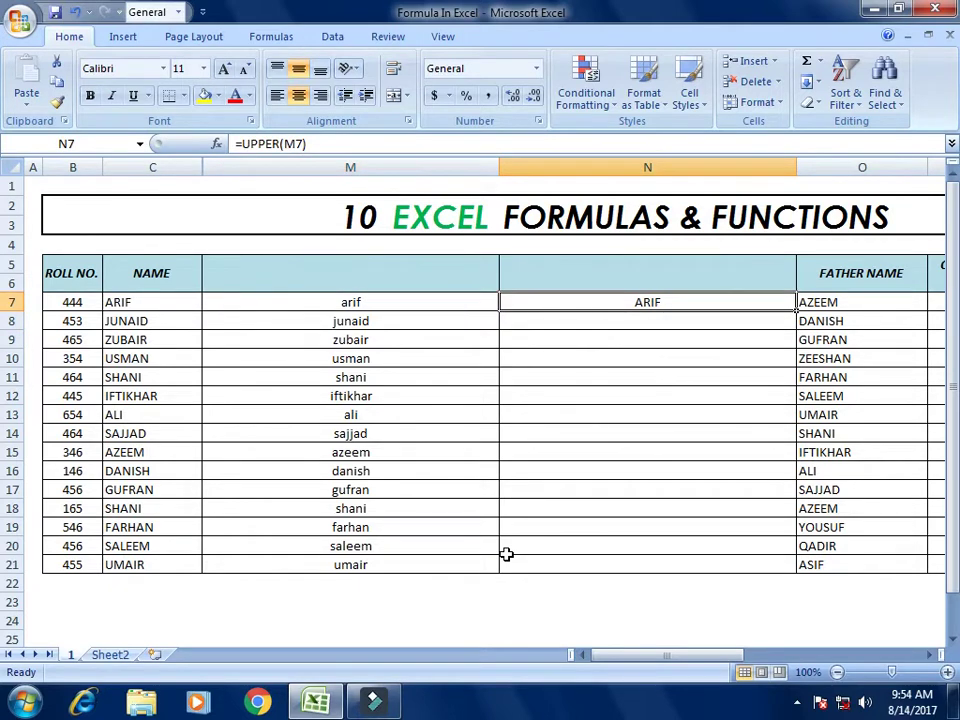
Step: Copy the UPPER formula from N7 down through N21
key(ctrl+c)
key(Down)
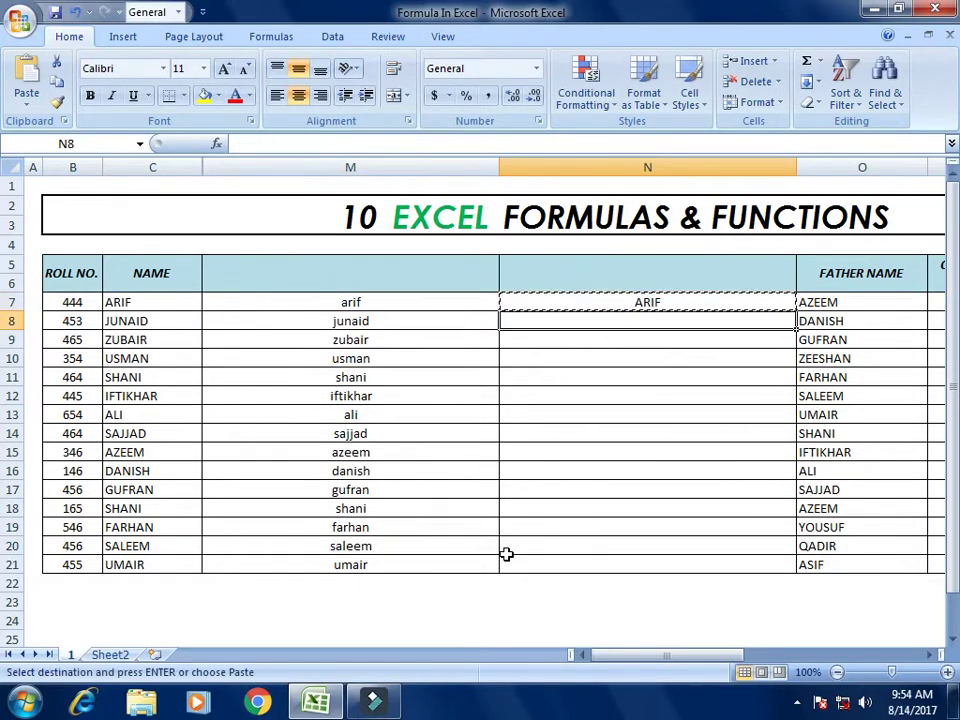
key(shift+Down)
key(shift+Down)
key(shift+Down)
key(shift+Down)
key(shift+Down)
key(shift+Down)
key(shift+Down)
key(shift+Down)
key(shift+Down)
key(shift+Down)
key(shift+Down)
key(shift+Down)
key(shift+Down)
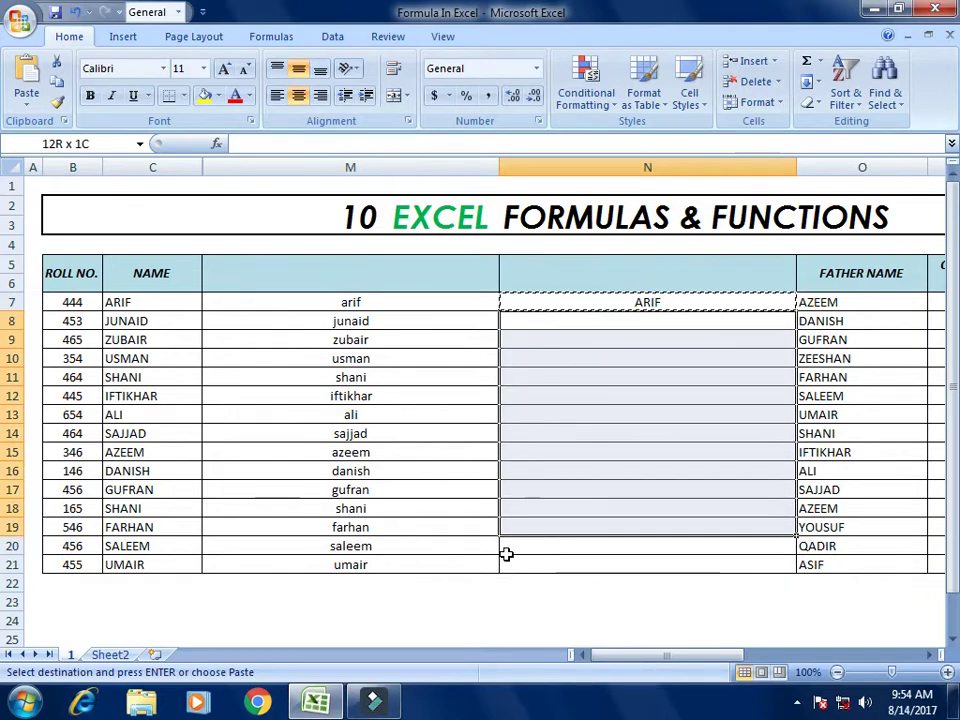
key(ctrl+v)
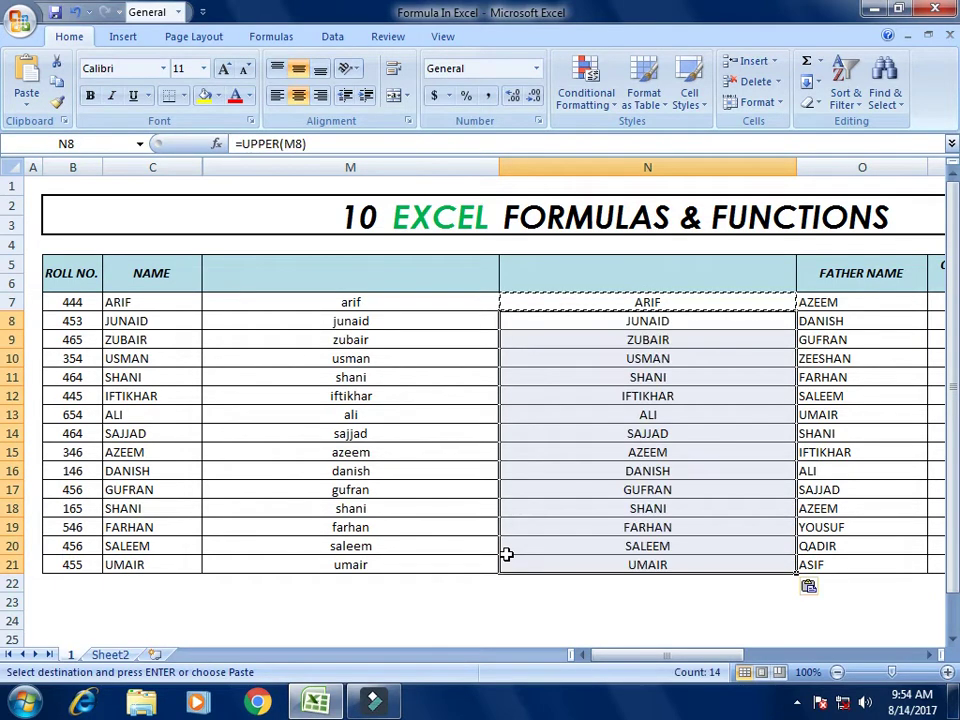
key(Right)
key(Right)
key(Right)
key(Right)
key(Right)
key(Left)
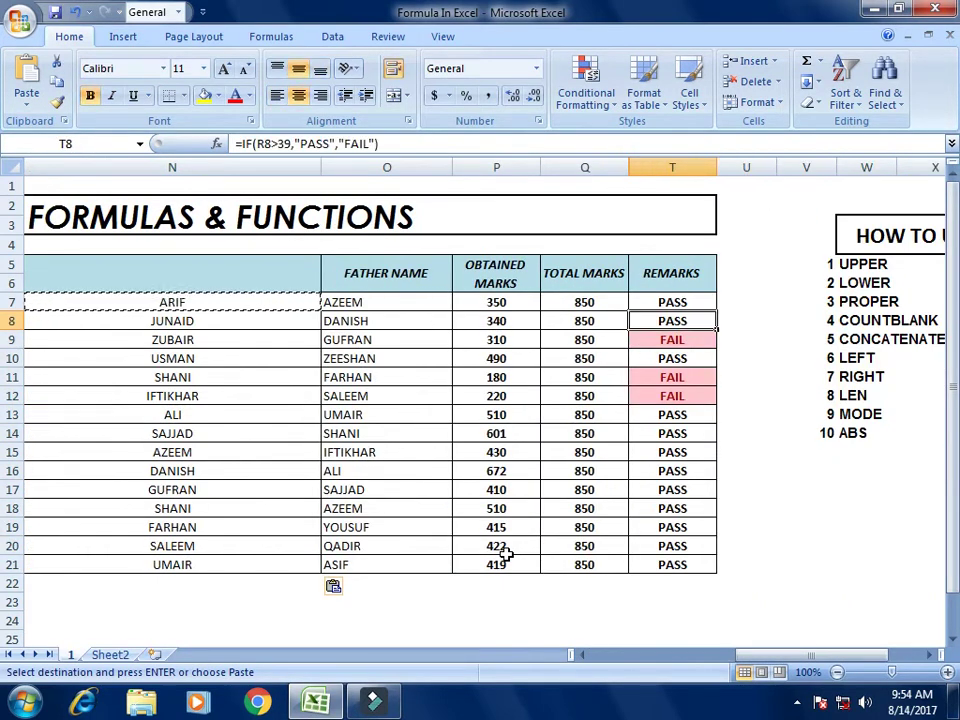
Step: Insert a blank column O before FATHER NAME and select cell O7
right_click(403, 166)
click(482, 271)
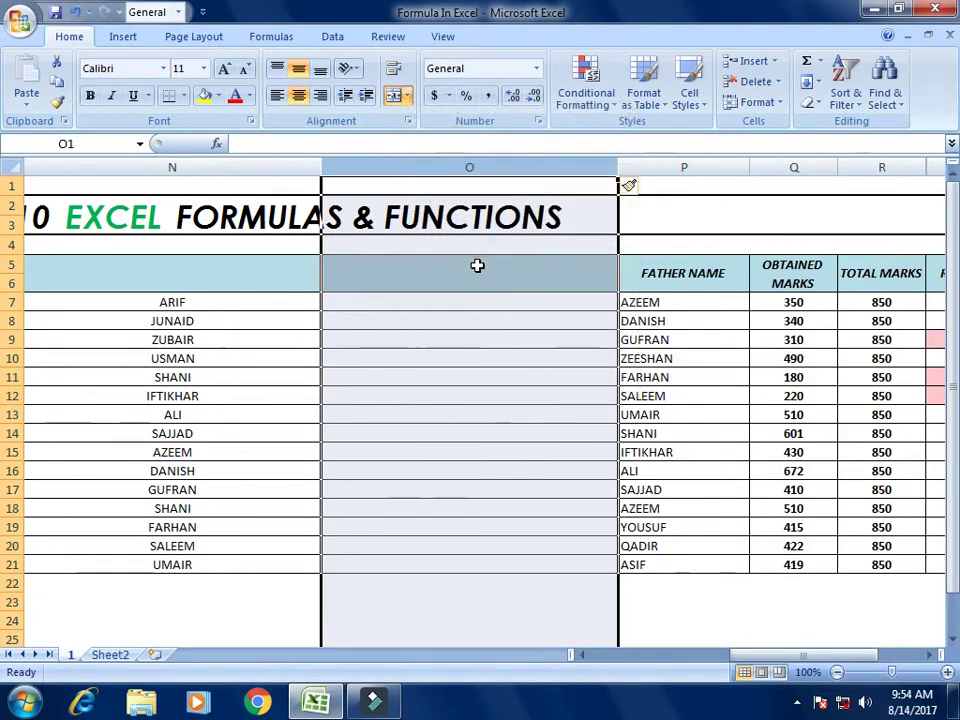
click(456, 305)
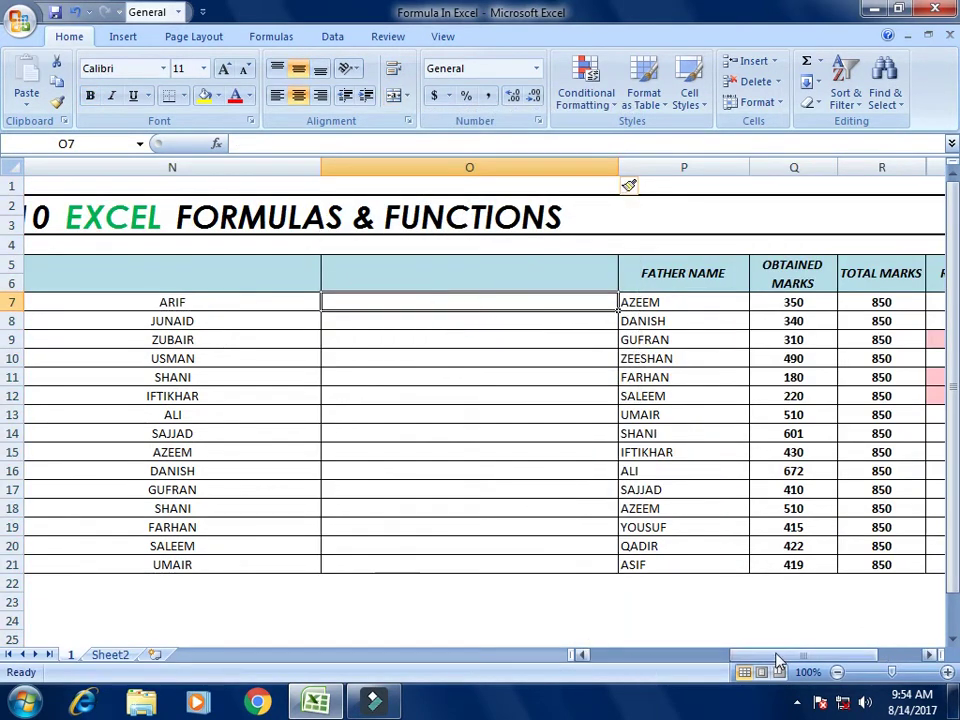
drag(776, 656, 845, 662)
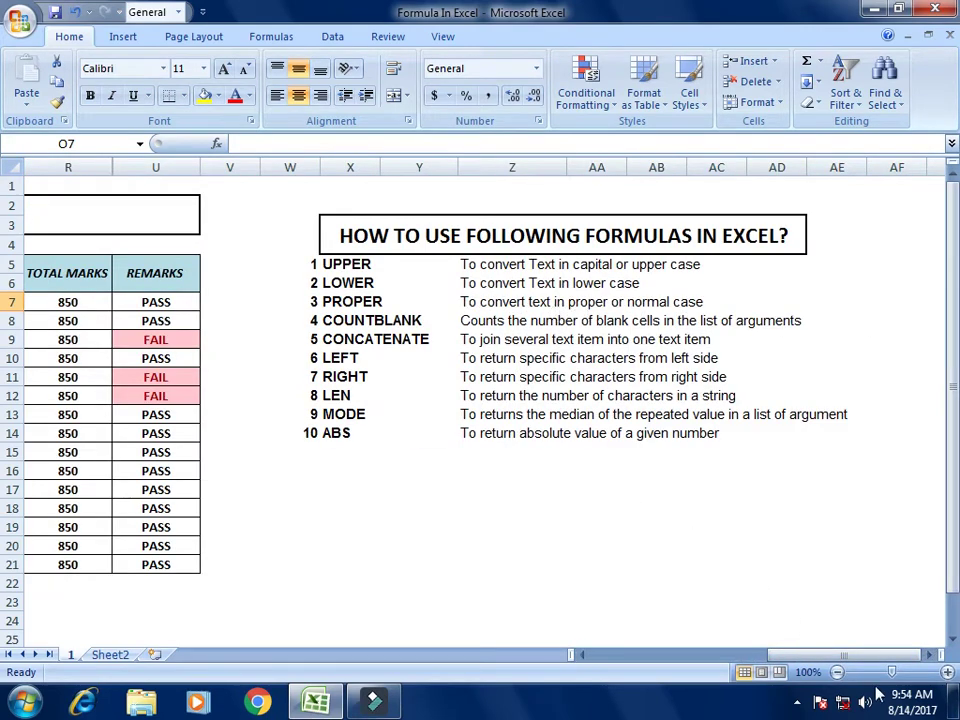
mouse_move(852, 656)
mouse_down()
mouse_move(696, 655)
mouse_move(850, 656)
mouse_up()
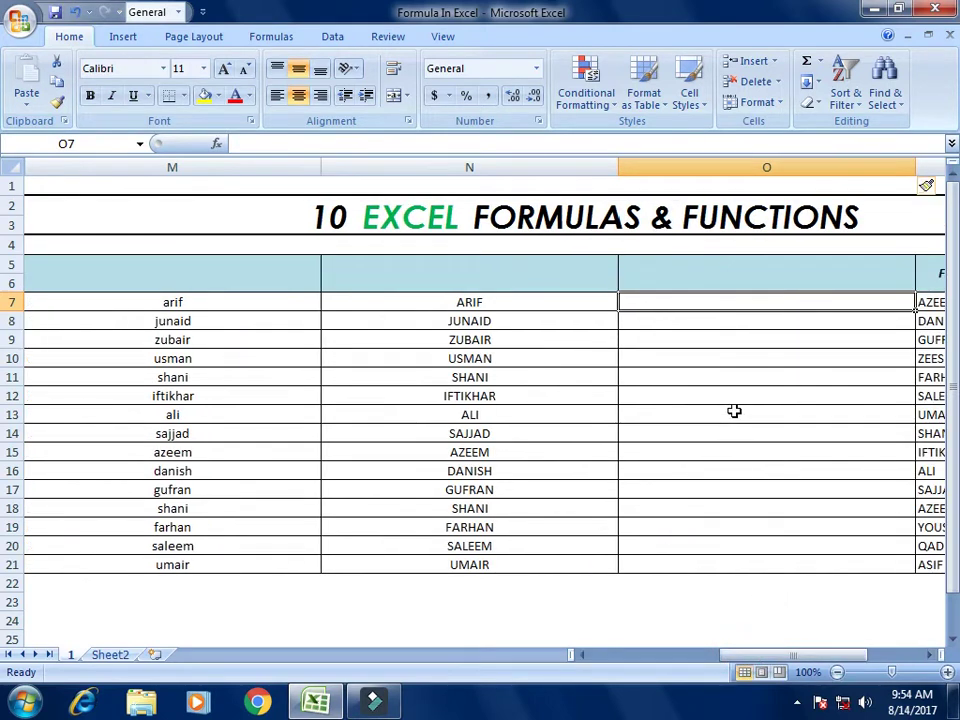
Step: Enter =PROPER(N7) in O7 to show 'Arif'
text(=)
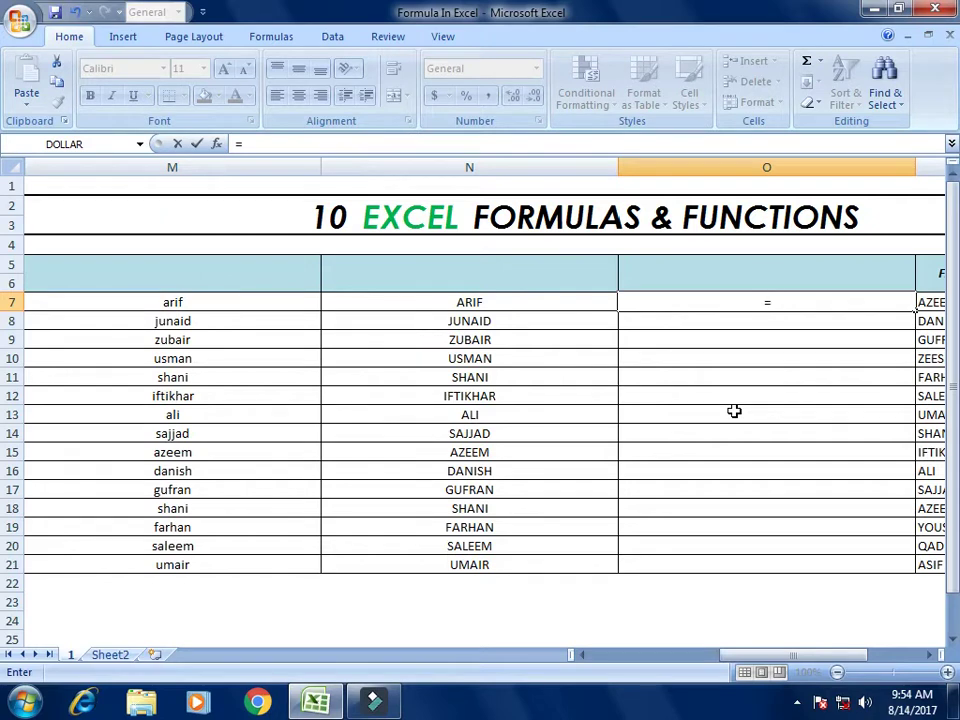
text(pro)
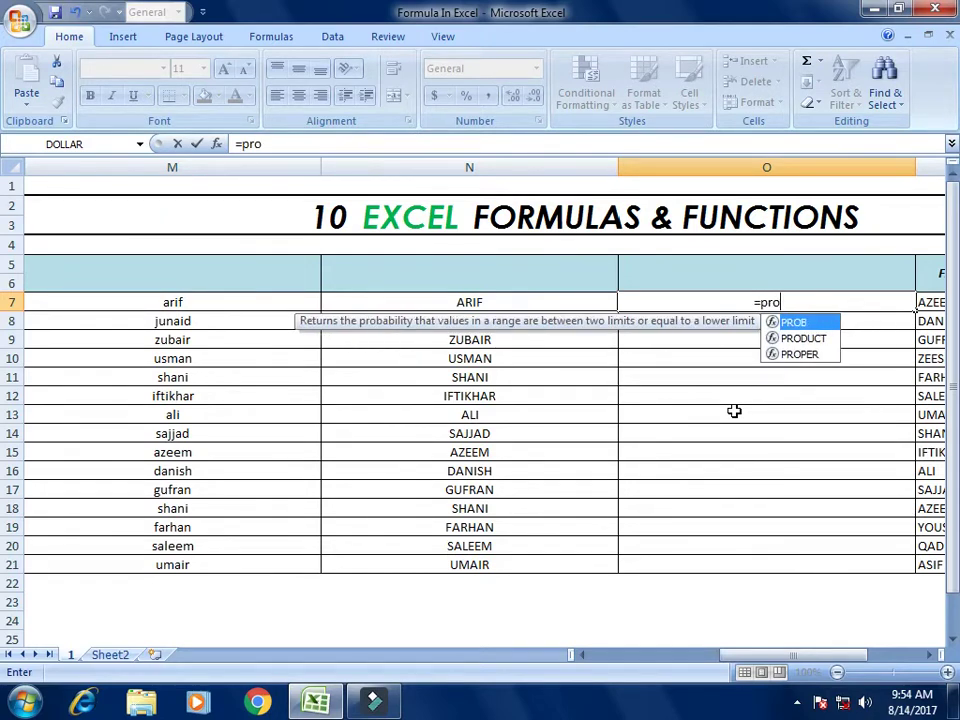
key(Down)
key(Down)
key(Tab)
key(Left)
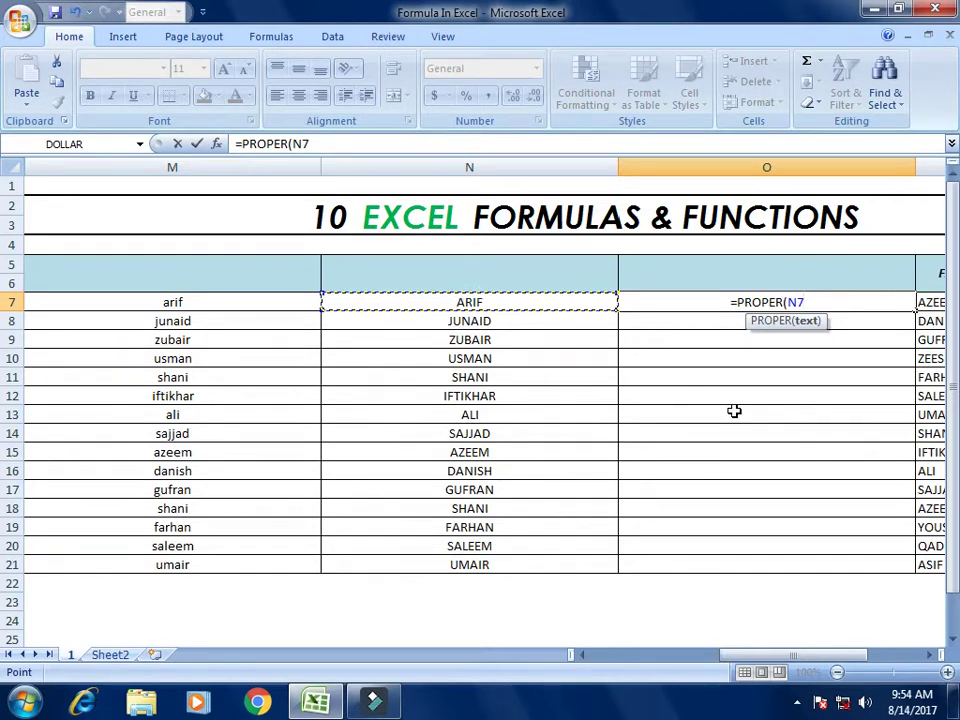
text())
key(Return)
key(Up)
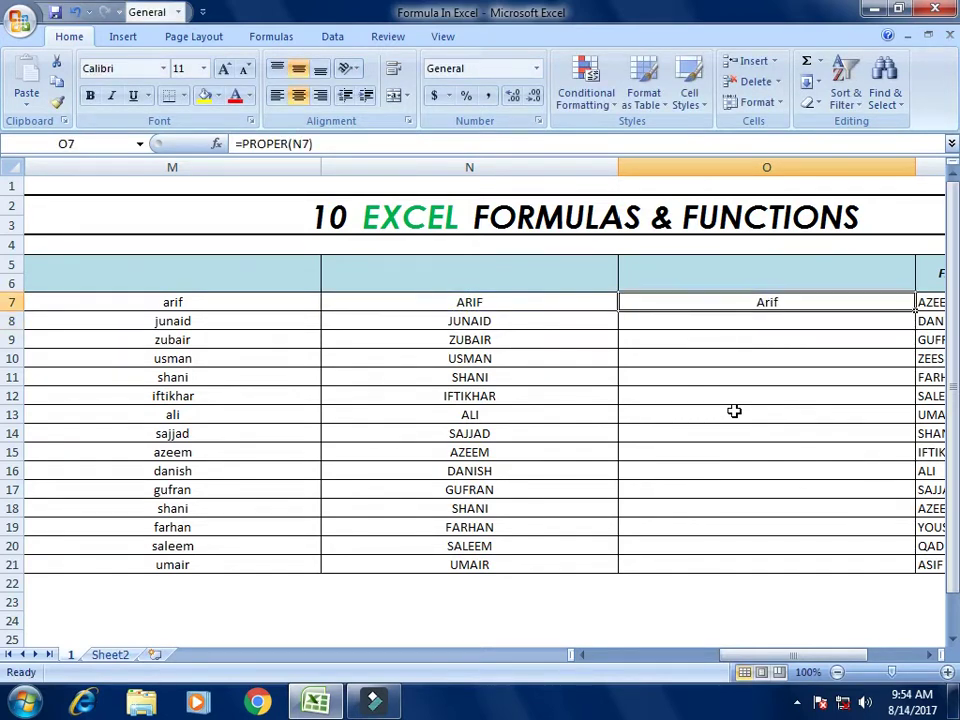
Step: Copy the PROPER formula from O7 down through O21
key(ctrl+c)
key(Down)
key(shift+Down)
key(shift+Down)
key(shift+Down)
key(shift+Down)
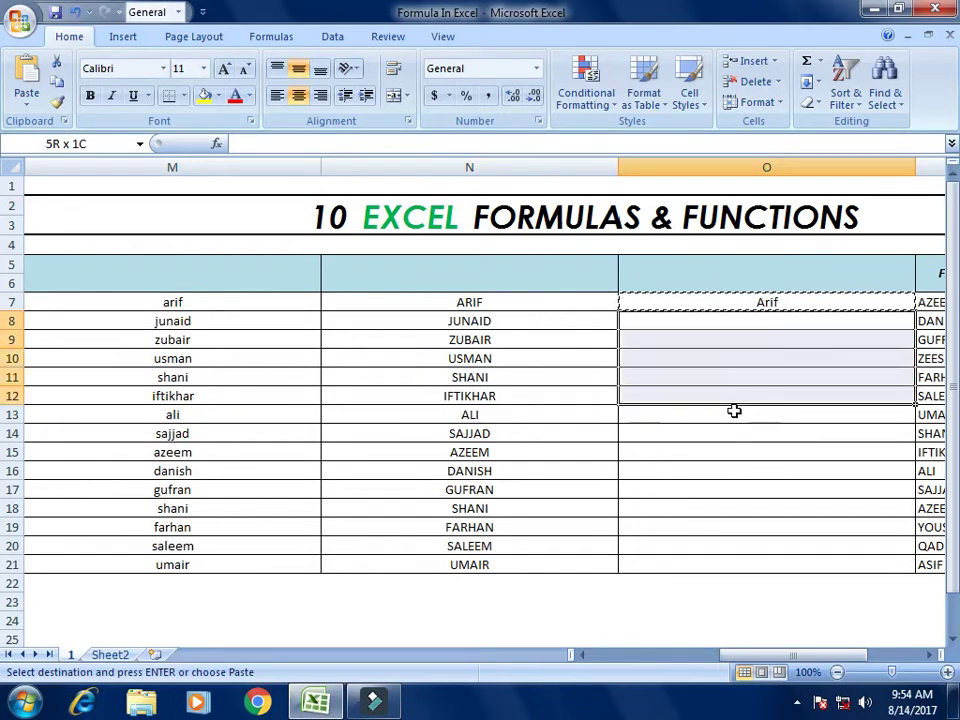
key(shift+Down)
key(shift+Down)
key(shift+Down)
key(shift+Down)
key(shift+Down)
key(shift+Down)
key(shift+Down)
key(shift+Down)
key(shift+Down)
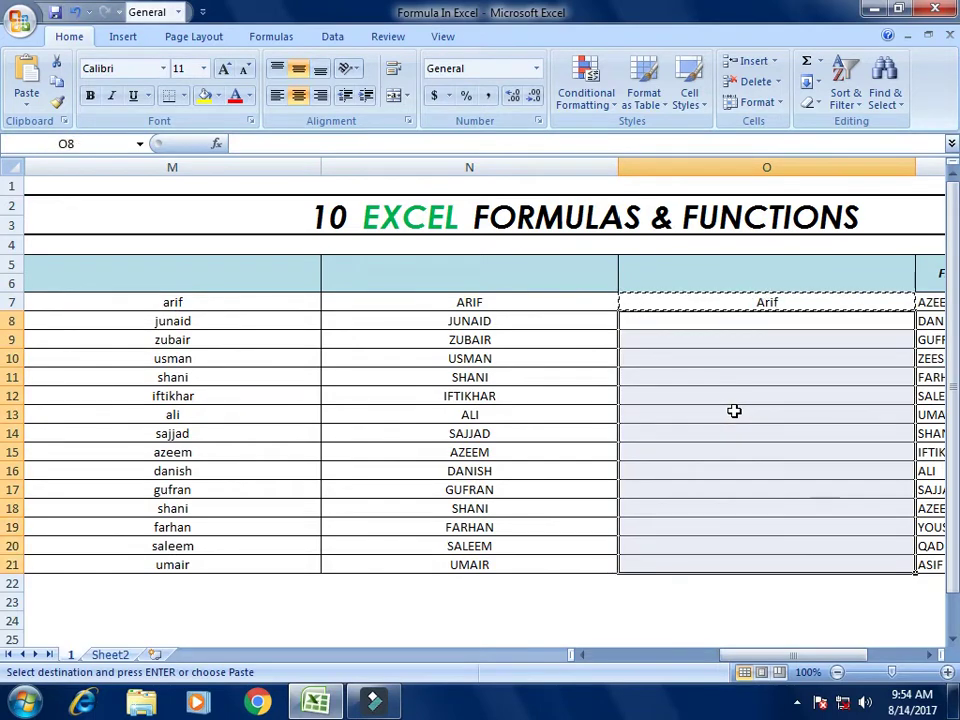
key(ctrl+v)
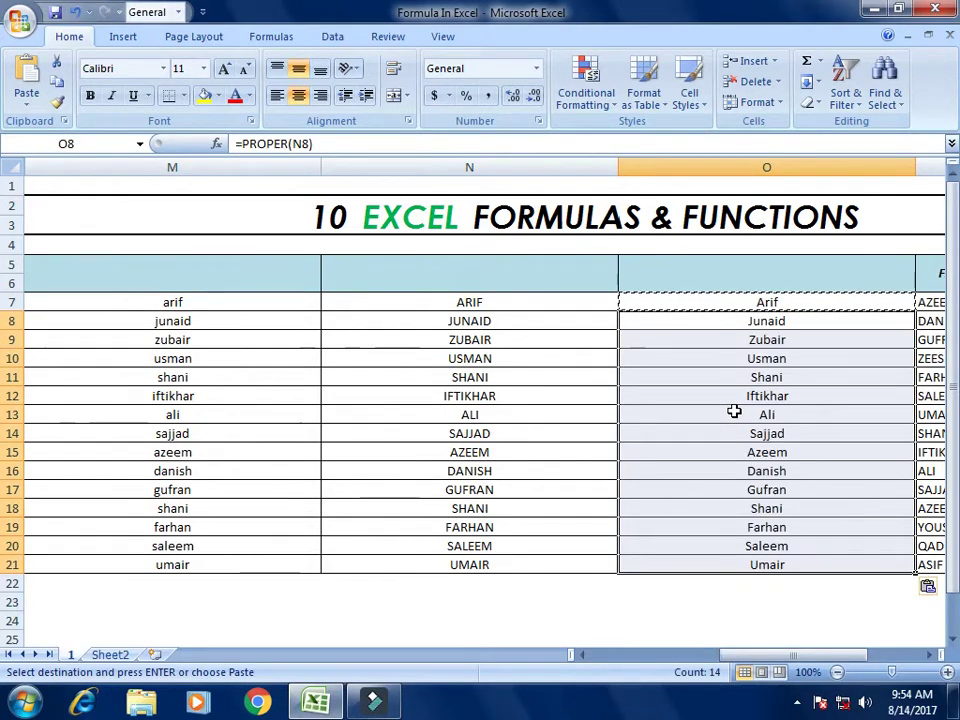
key(Right)
key(Right)
key(Left)
key(Left)
key(Left)
key(Left)
key(Left)
key(Left)
key(Left)
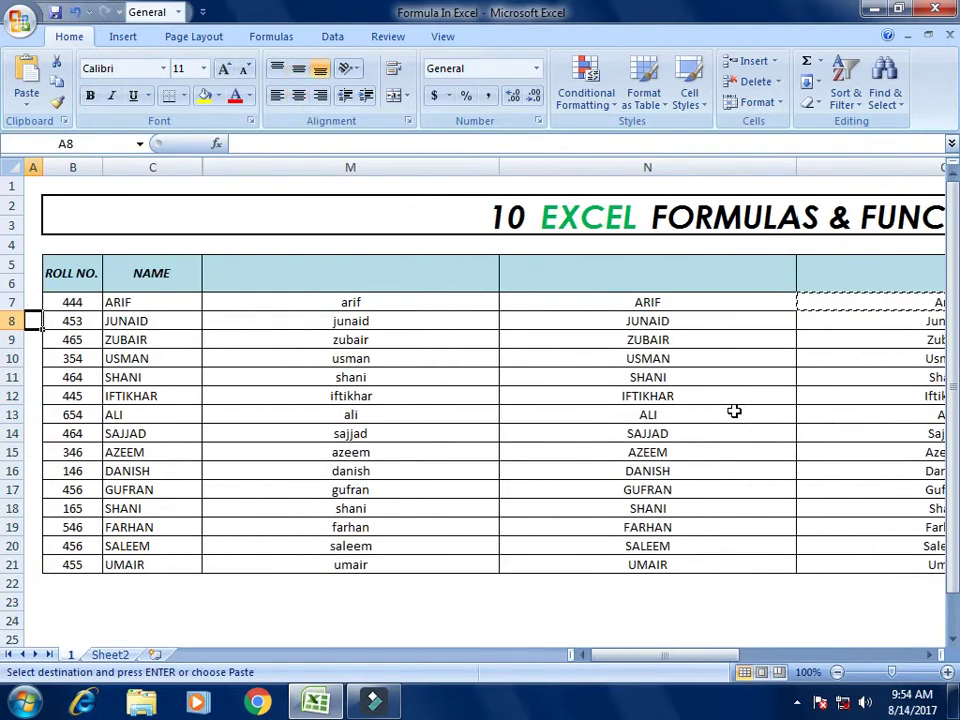
Step: Compare ARIF's original name in C7 with the LOWER and UPPER results in M7 and N7
key(Right)
key(Right)
key(Right)
key(Up)
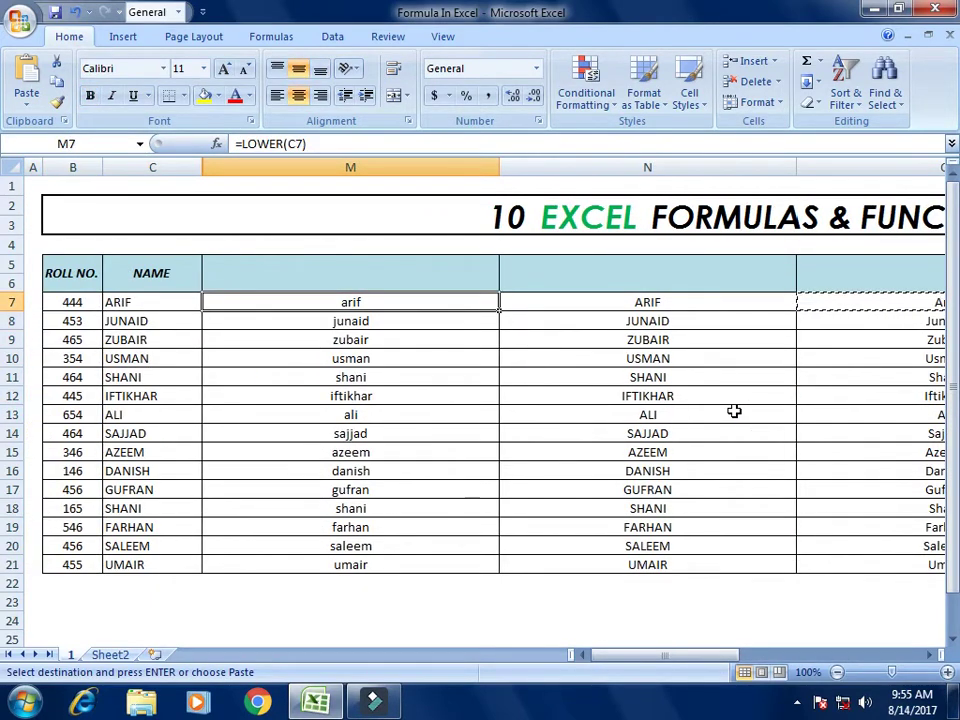
key(Left)
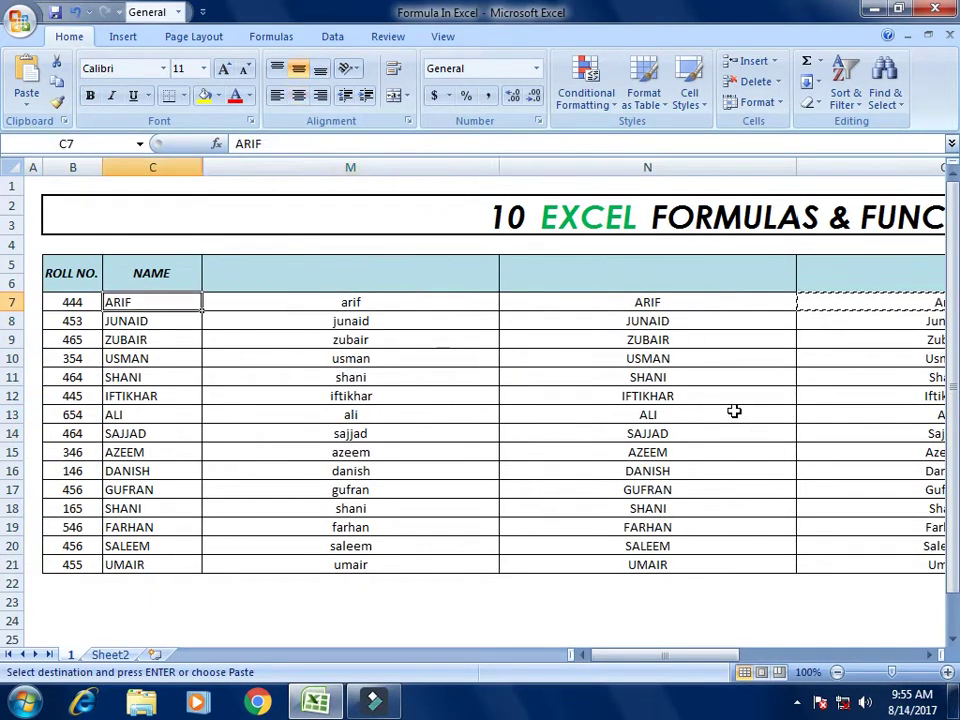
key(Right)
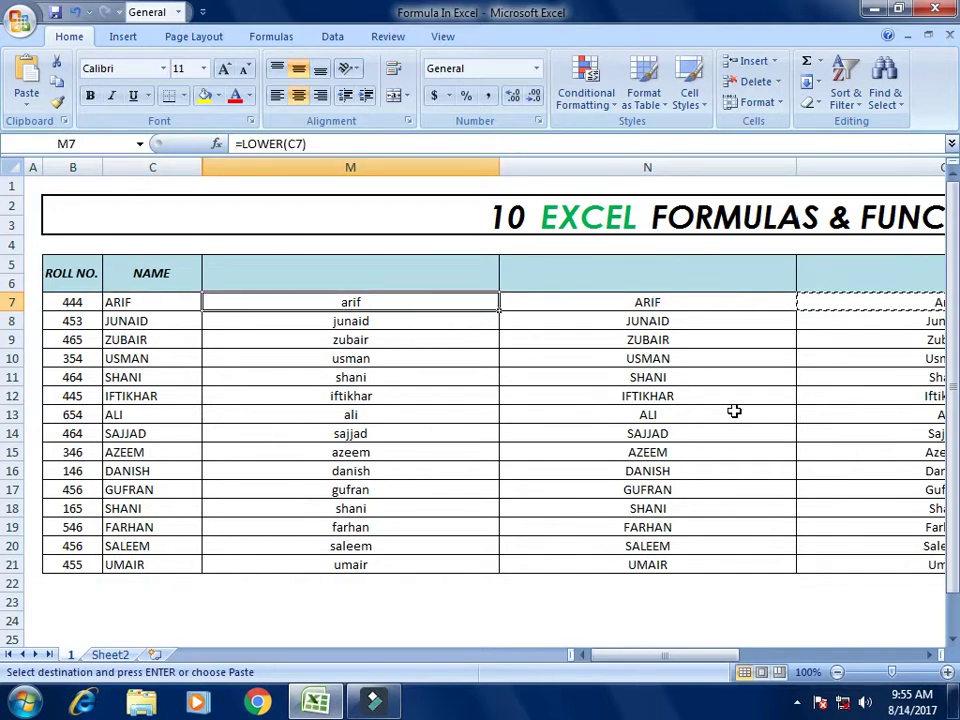
key(Left)
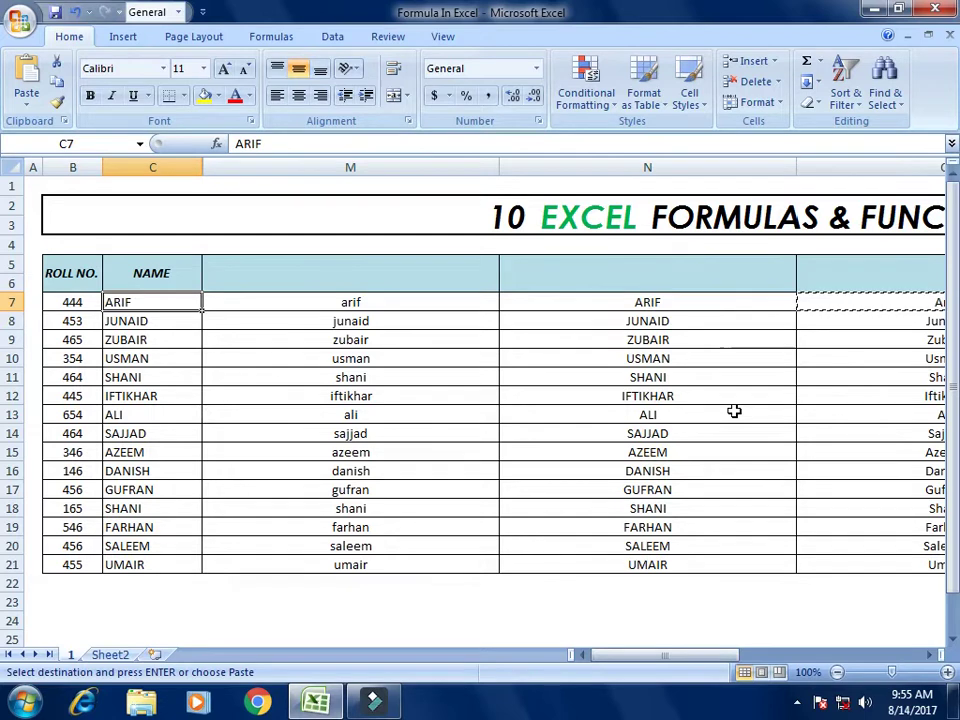
key(Right)
key(Right)
key(Left)
key(Right)
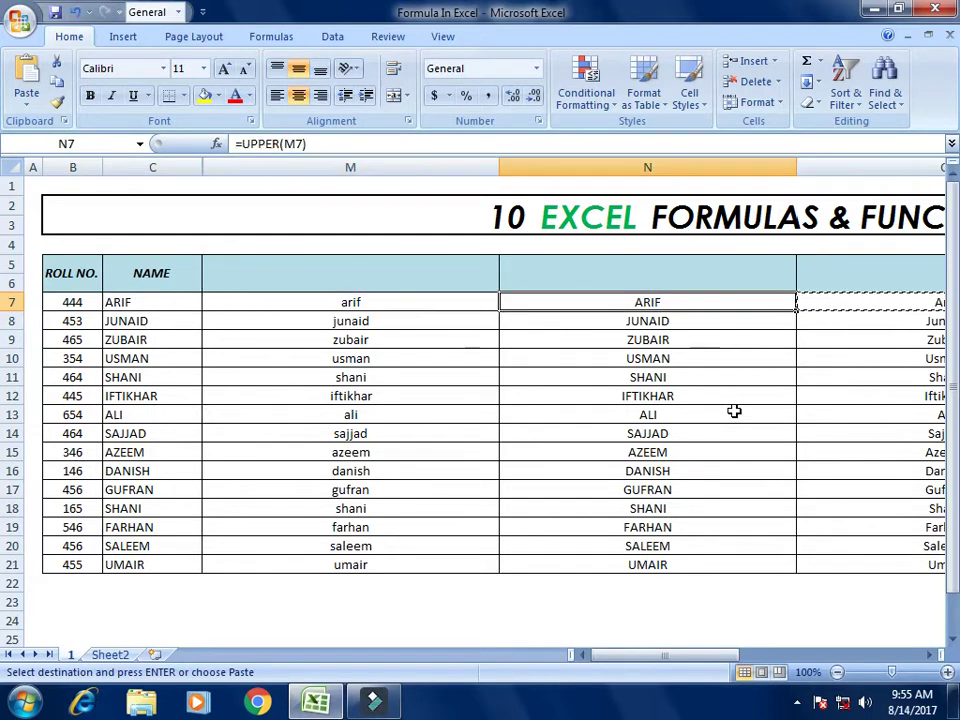
key(Left)
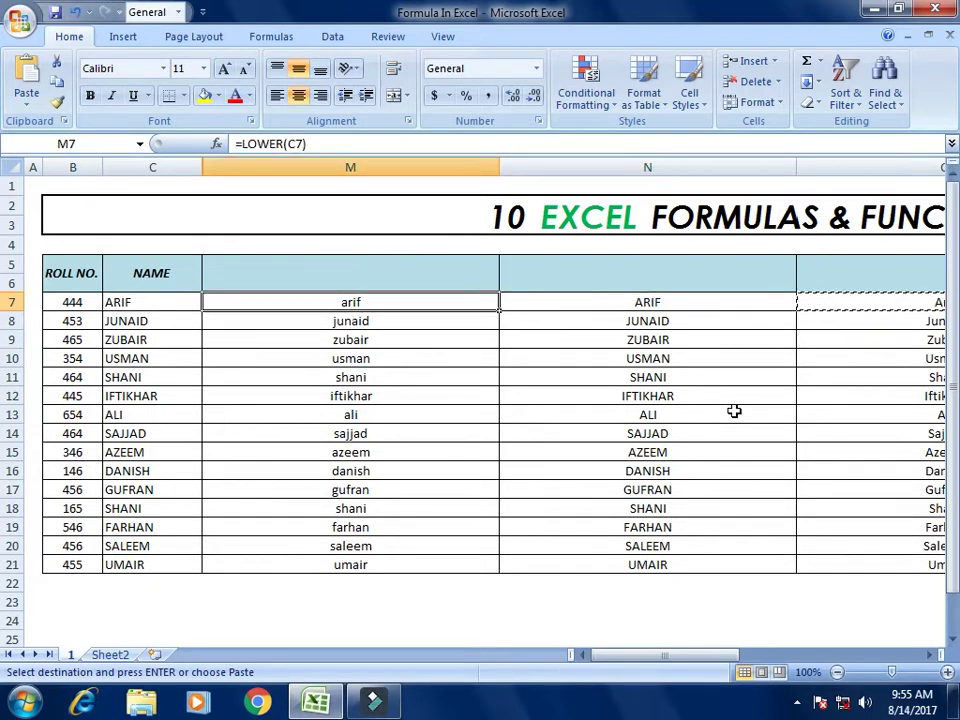
key(Right)
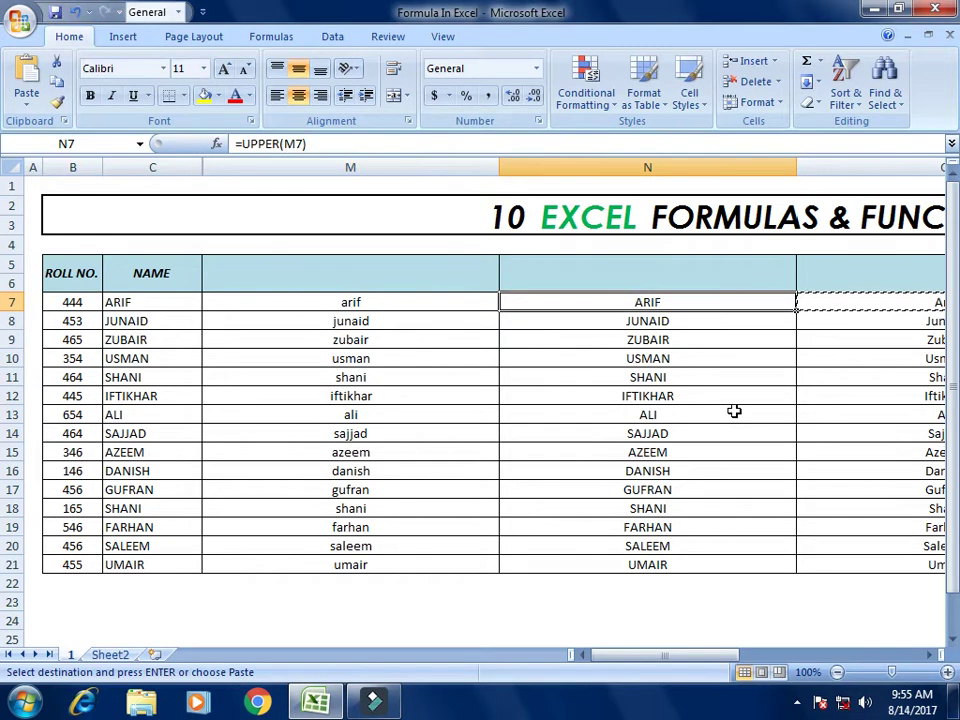
Step: Check the PROPER results in column O, then move across to the formulas list
key(Right)
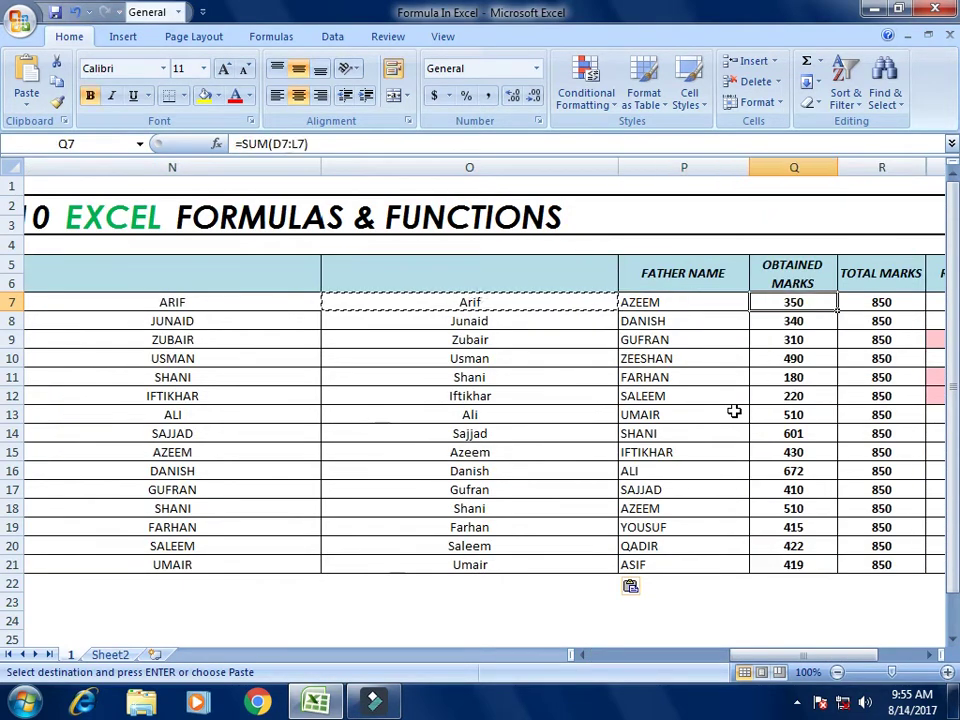
key(Left)
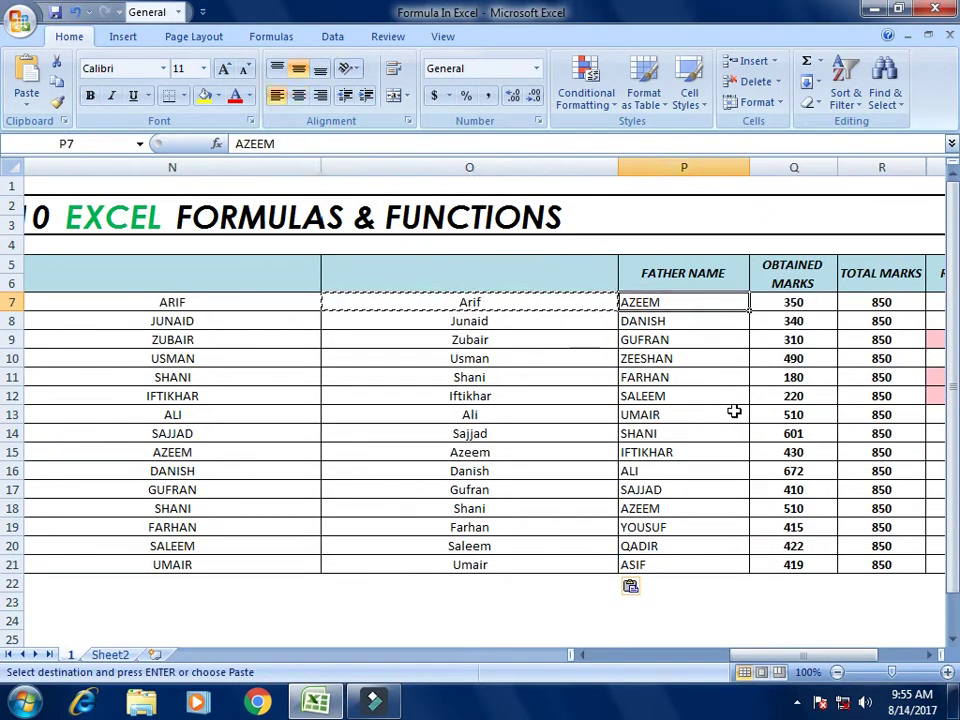
key(Left)
key(Down)
key(Down)
key(Down)
key(Down)
key(Down)
key(Down)
key(Down)
key(Down)
key(Down)
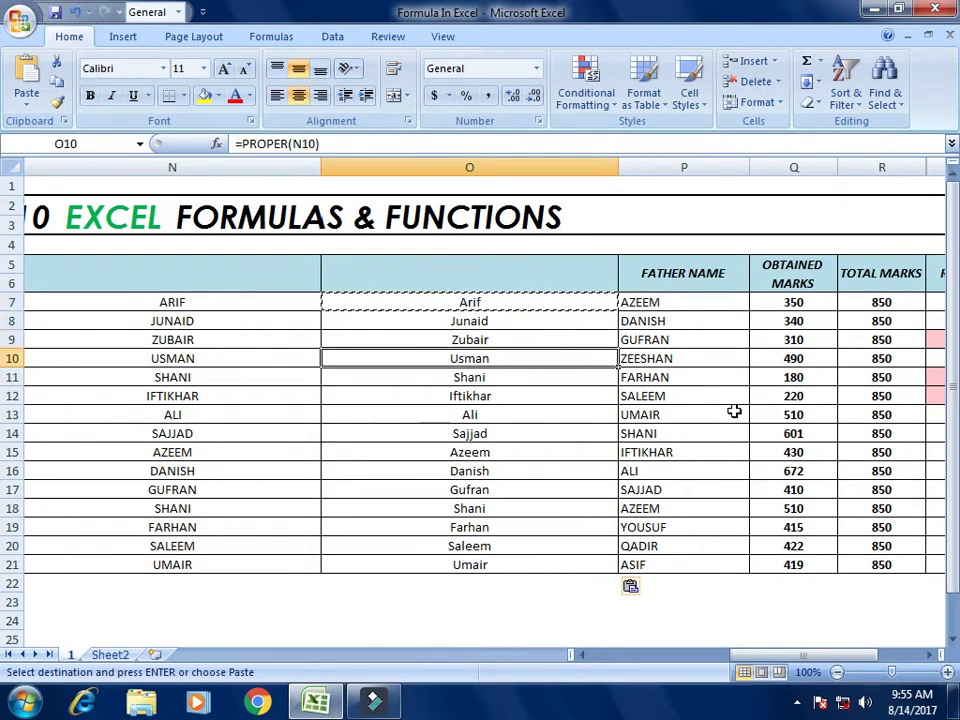
key(Up)
key(Up)
key(Up)
key(Up)
key(Up)
key(Up)
key(Up)
key(Up)
key(Up)
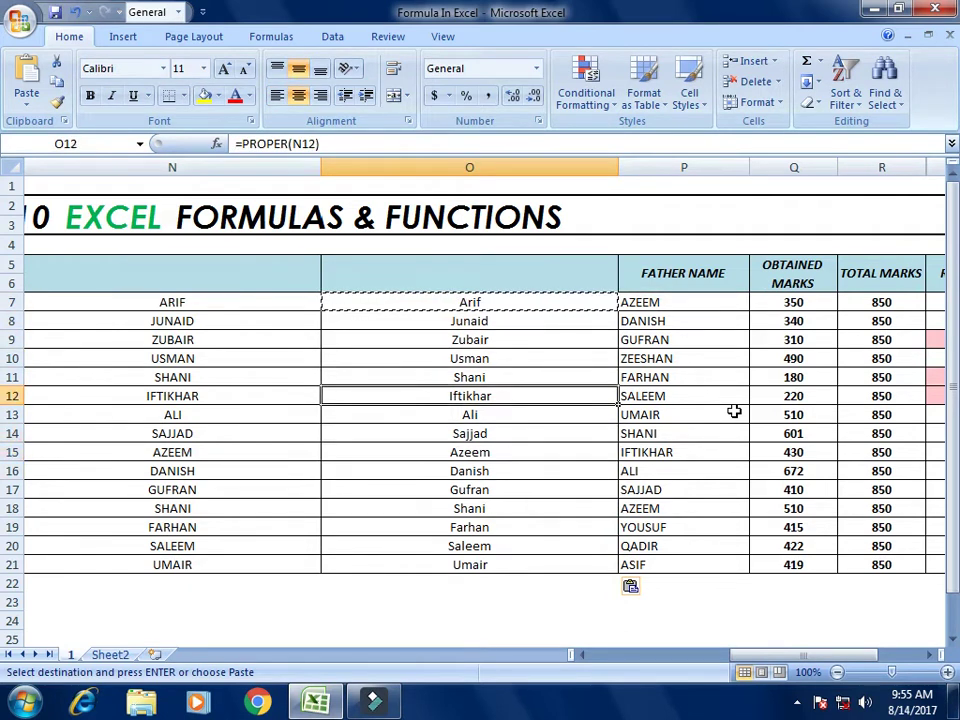
key(Right)
key(Right)
key(Right)
key(Right)
key(Right)
key(Right)
key(Right)
key(Right)
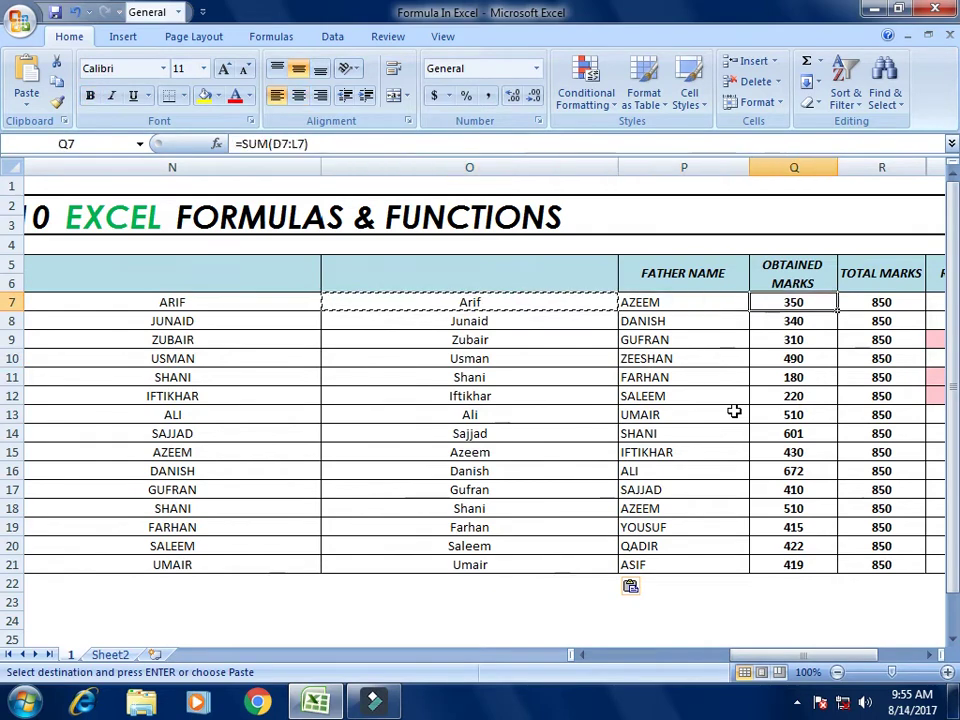
key(Left)
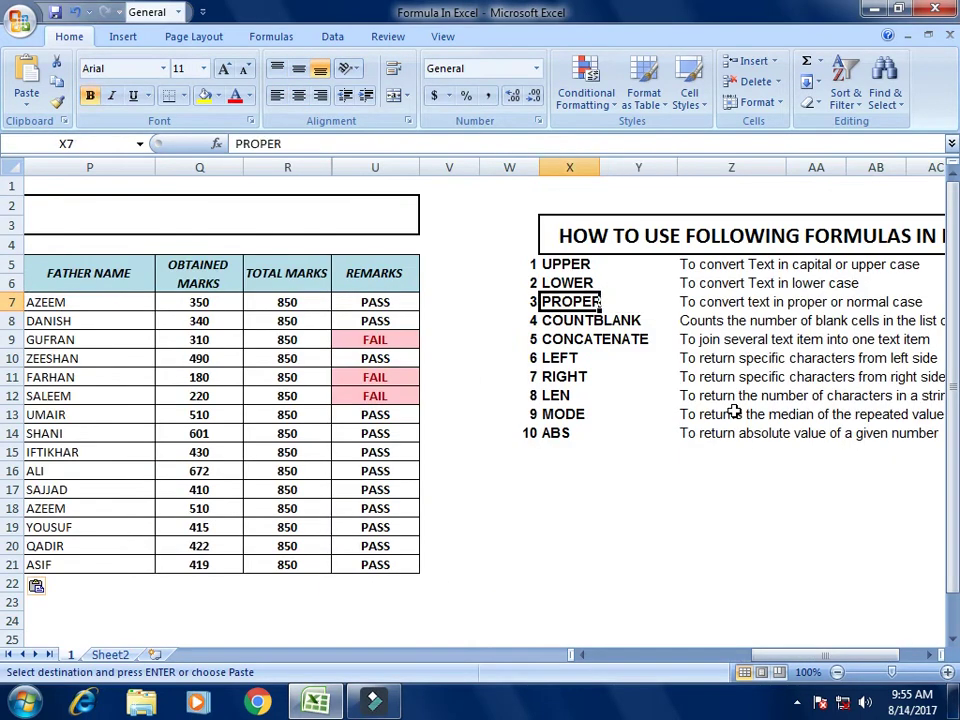
Step: Enter =COUNTBLANK(Q7:Q21) in Q22 below the obtained marks, returning 0
key(Down)
key(Left)
key(Left)
key(Left)
key(Left)
key(Left)
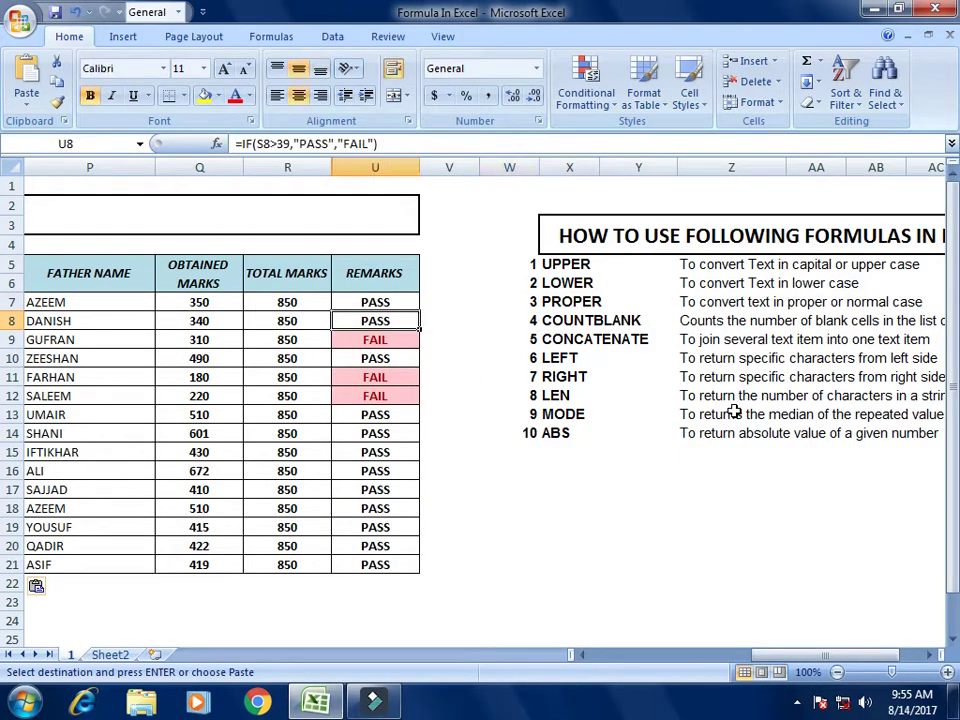
key(Down)
key(Down)
key(Down)
key(Down)
key(Down)
key(Down)
key(Down)
key(Down)
key(Down)
key(Down)
key(Down)
key(Down)
key(Down)
key(Down)
key(Down)
key(Down)
key(Down)
key(Down)
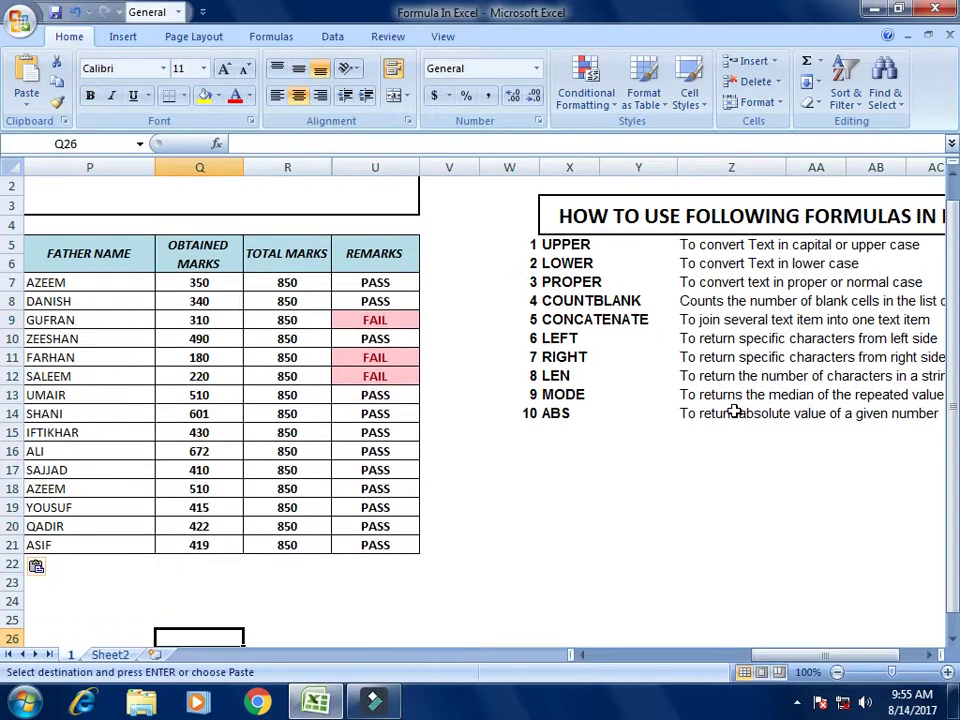
key(Up)
key(Up)
key(Up)
key(Up)
text(=)
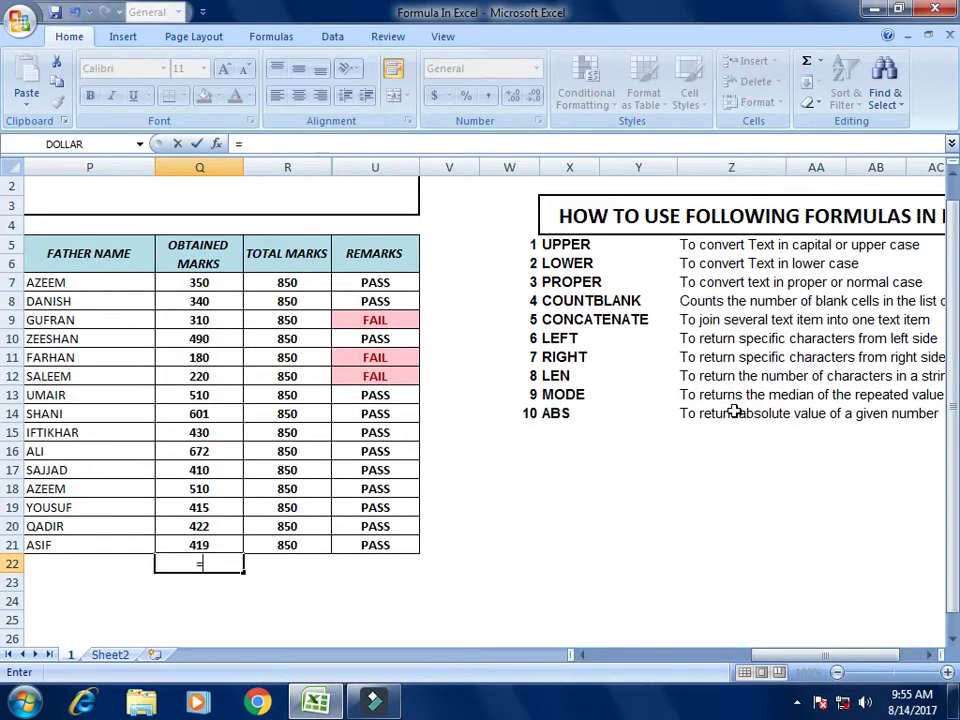
text(coun)
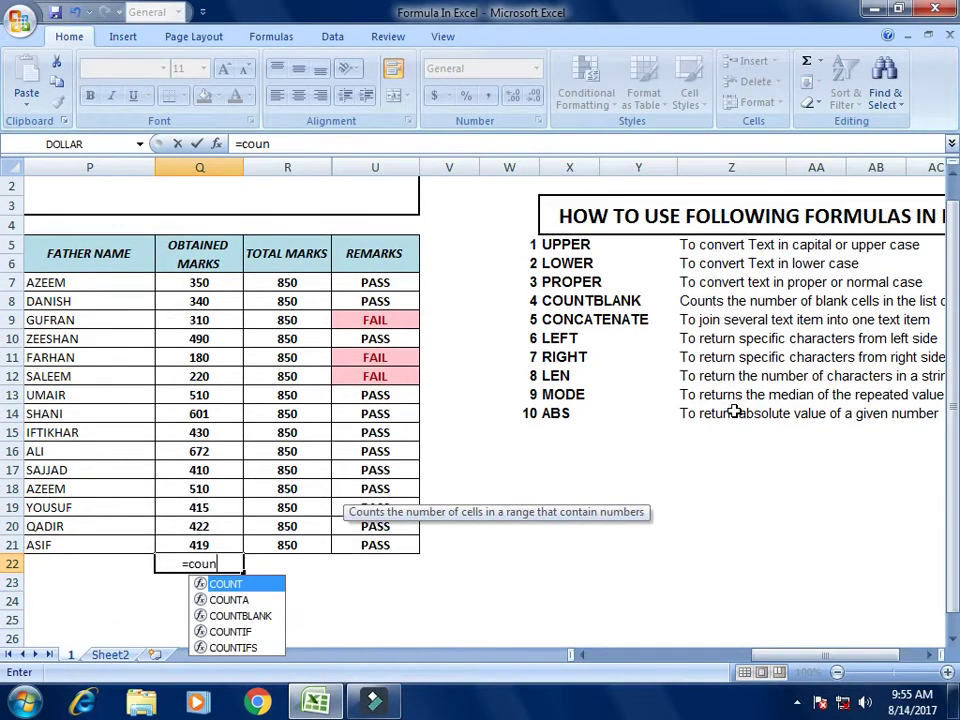
text(tblan)
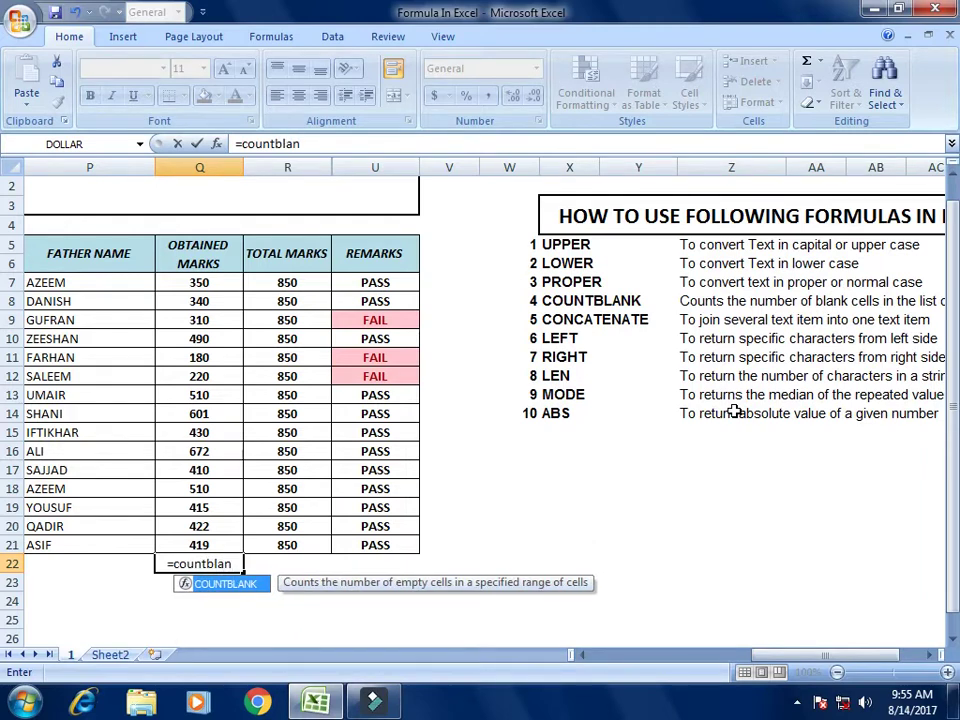
text(k)
key(Tab)
key(Up)
key(Up)
key(Up)
key(Up)
key(Up)
key(Up)
key(Up)
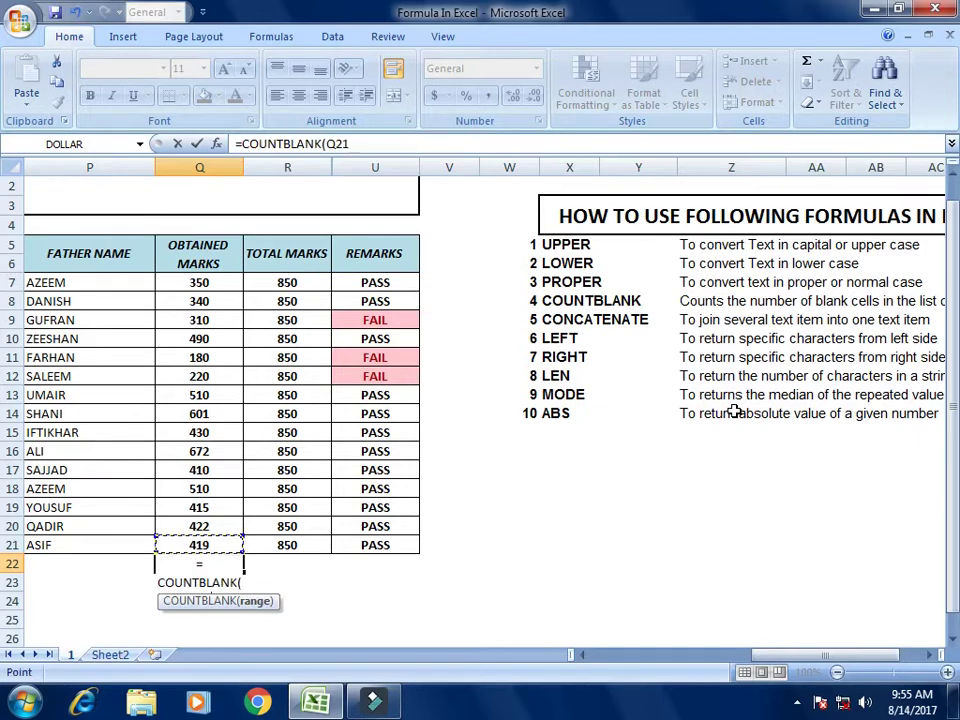
key(Up)
key(Up)
key(Up)
key(Up)
key(Up)
key(Up)
key(Up)
key(Up)
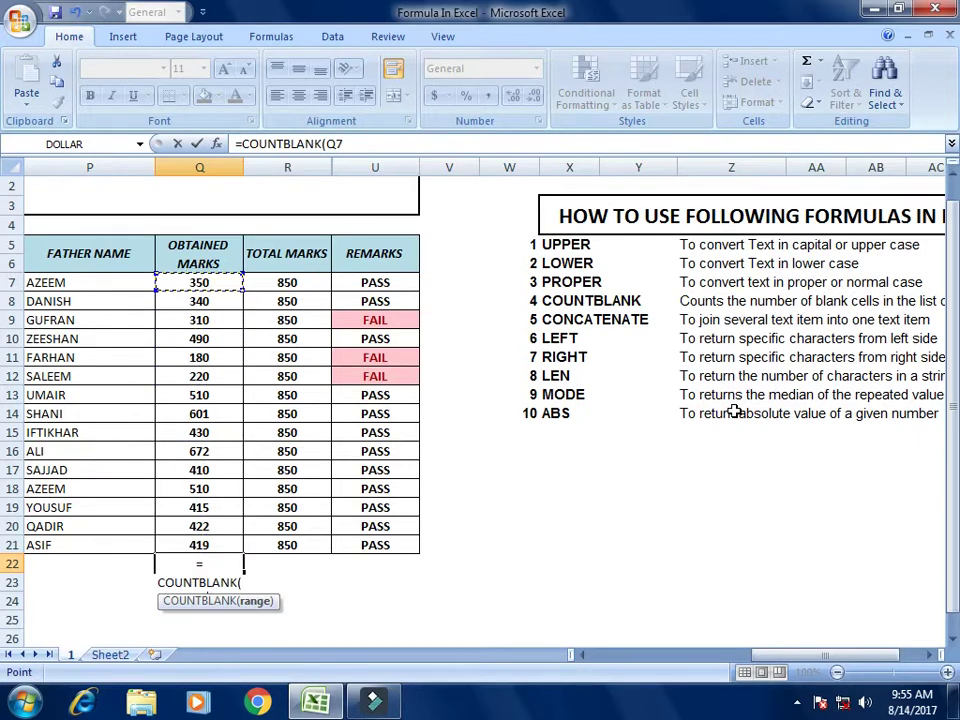
key(shift+Down)
key(shift+Down)
key(shift+Down)
key(shift+Down)
key(shift+Down)
key(shift+Down)
key(shift+Down)
key(shift+Down)
key(shift+Down)
key(shift+Down)
key(shift+Down)
key(shift+Down)
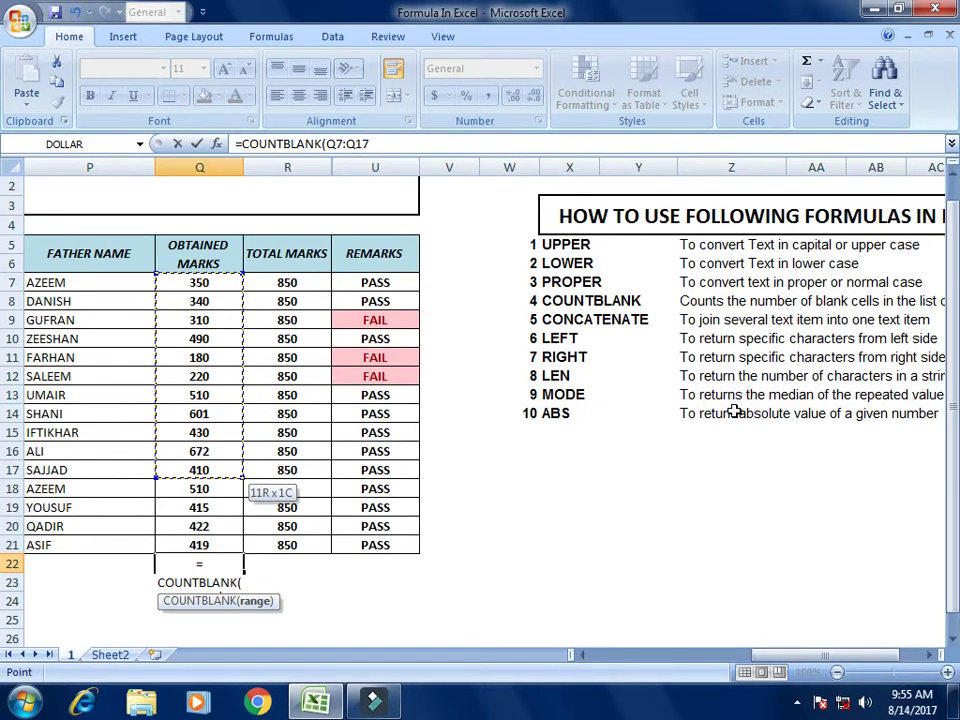
key(shift+Down)
key(shift+Down)
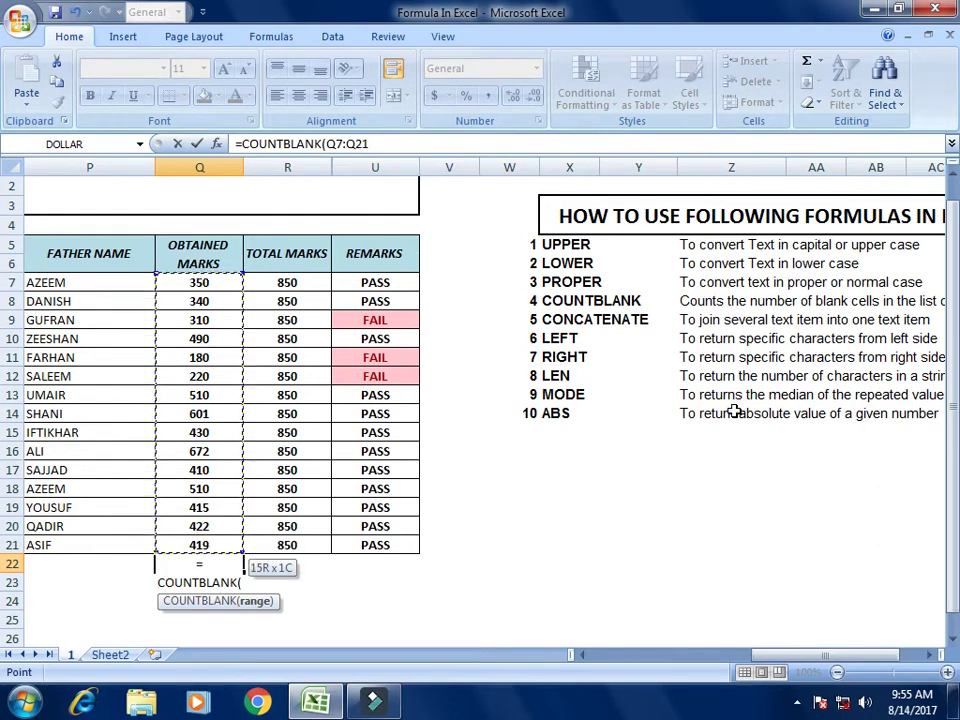
text())
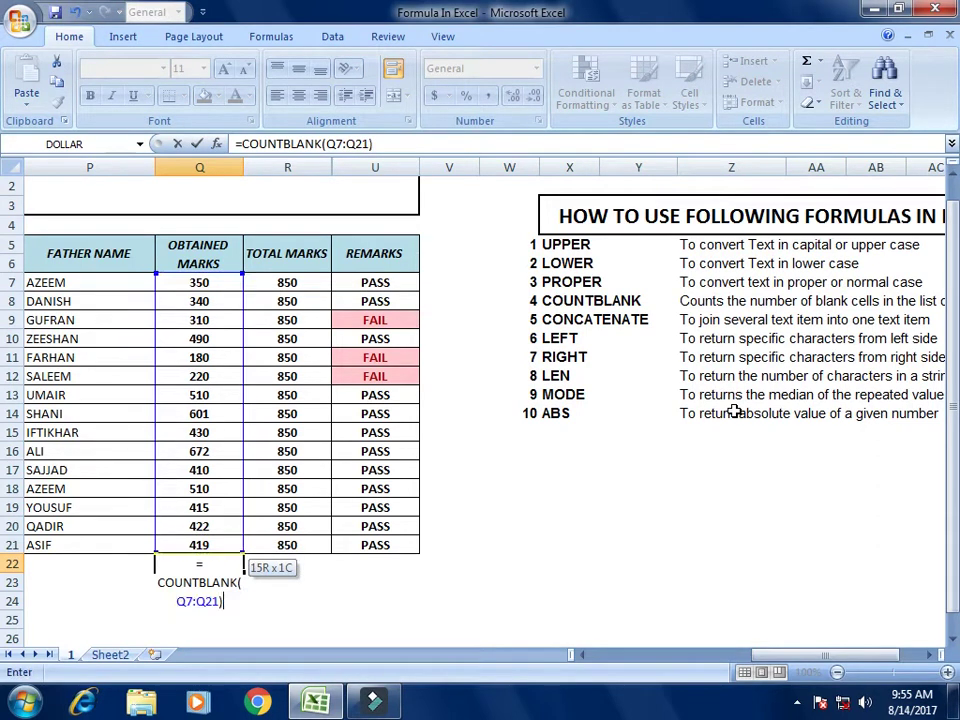
key(Return)
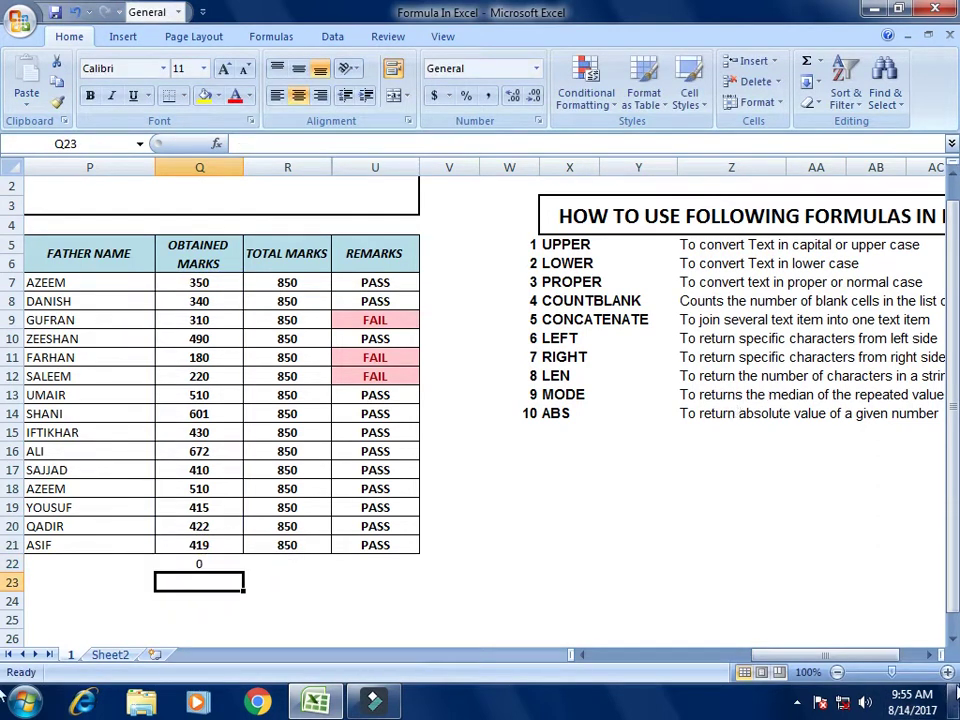
Step: Zoom the sheet to about 120% and scroll left so the name columns sit beside the obtained marks
click(947, 672)
click(947, 672)
click(947, 672)
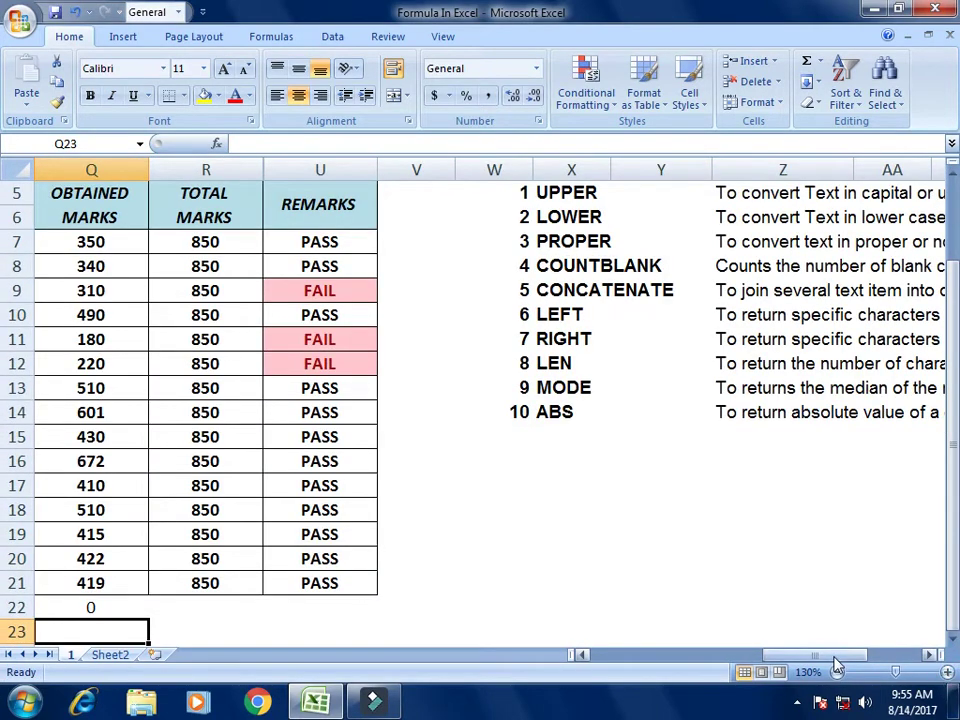
drag(846, 650, 822, 664)
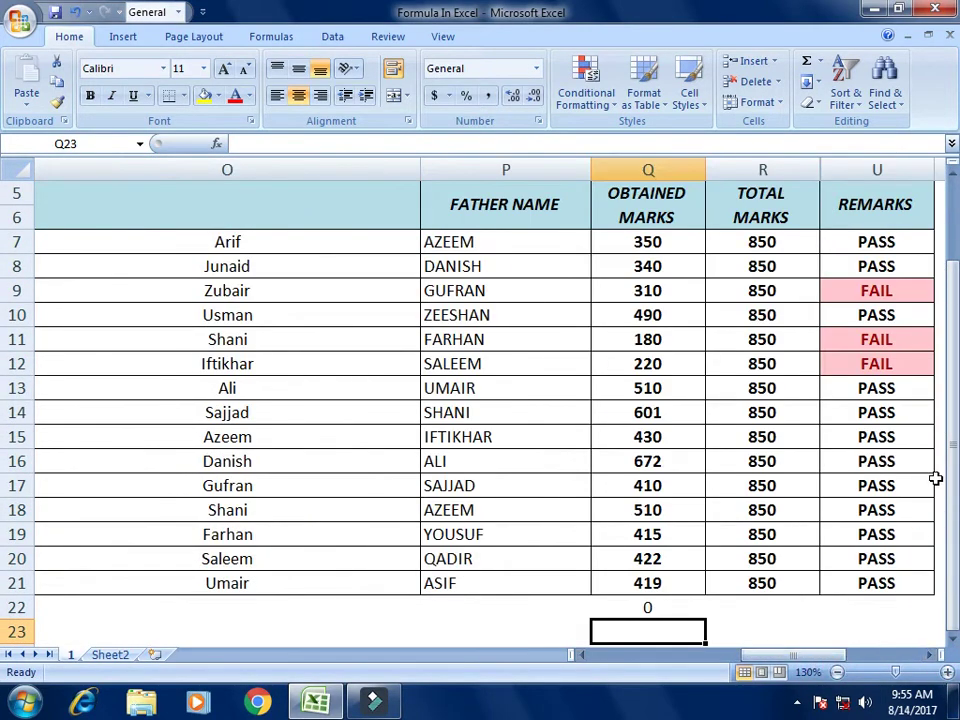
click(674, 607)
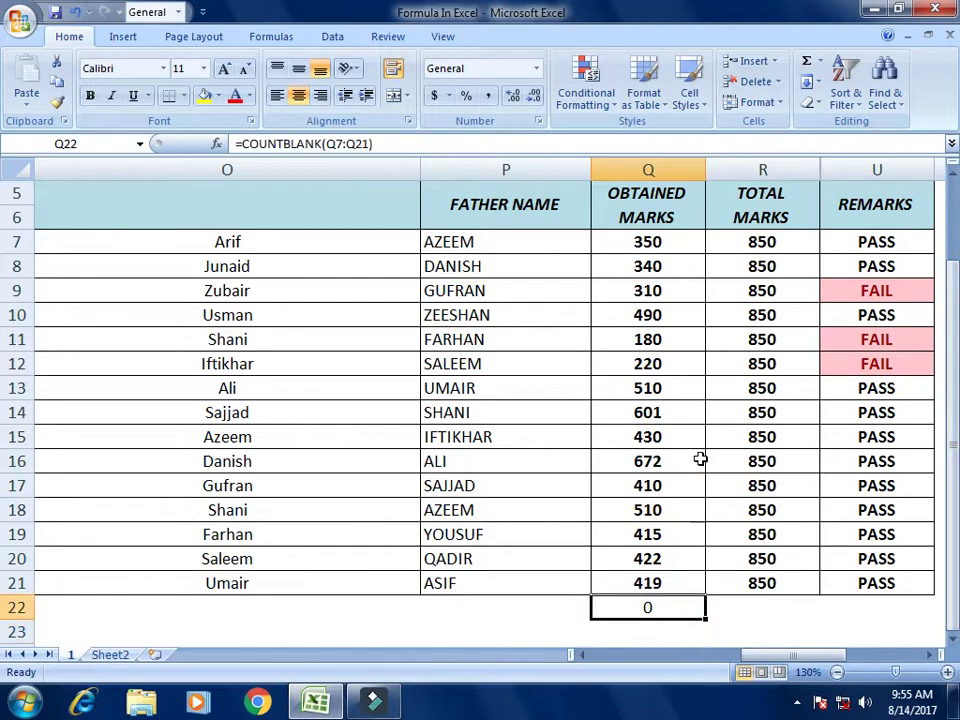
click(837, 672)
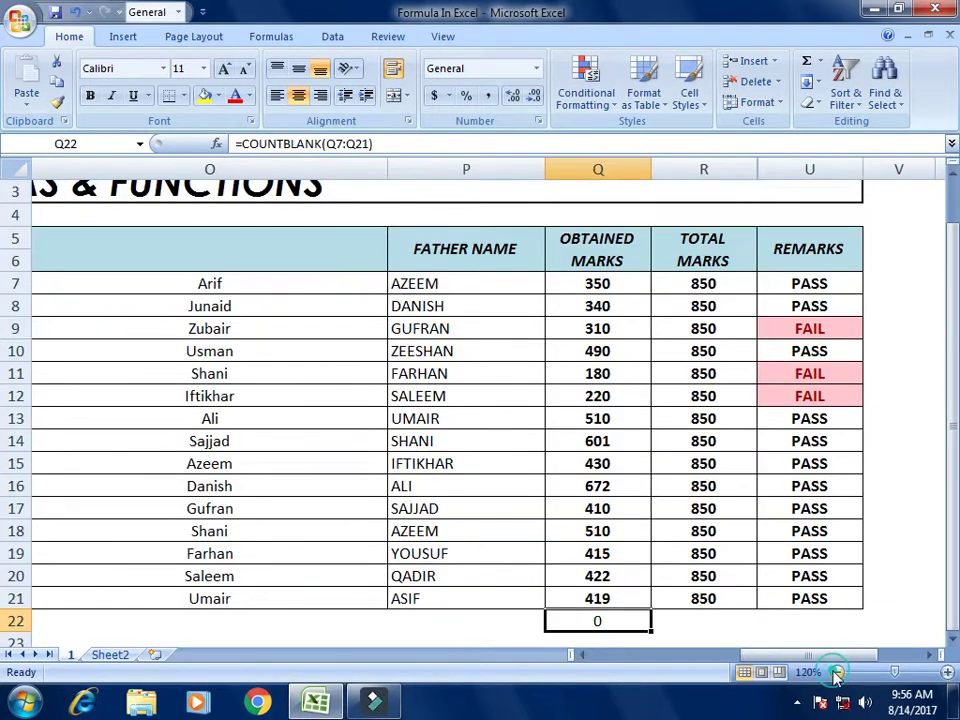
click(612, 374)
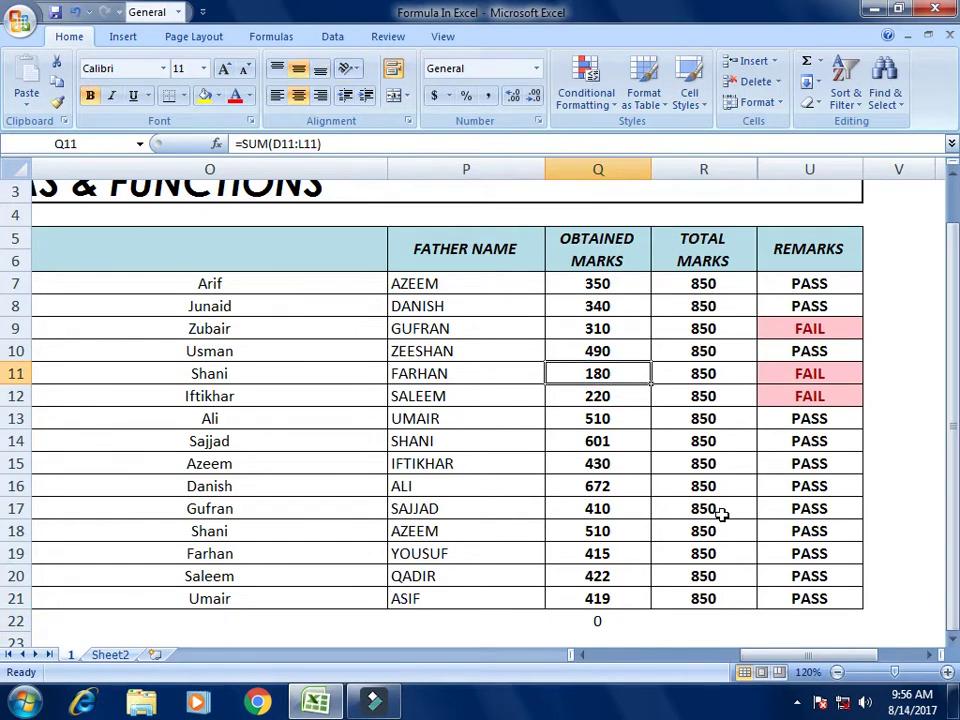
Step: Clear the marks 180, 430 and 415 from Q11, Q15 and Q19
key(Delete)
key(Down)
key(Down)
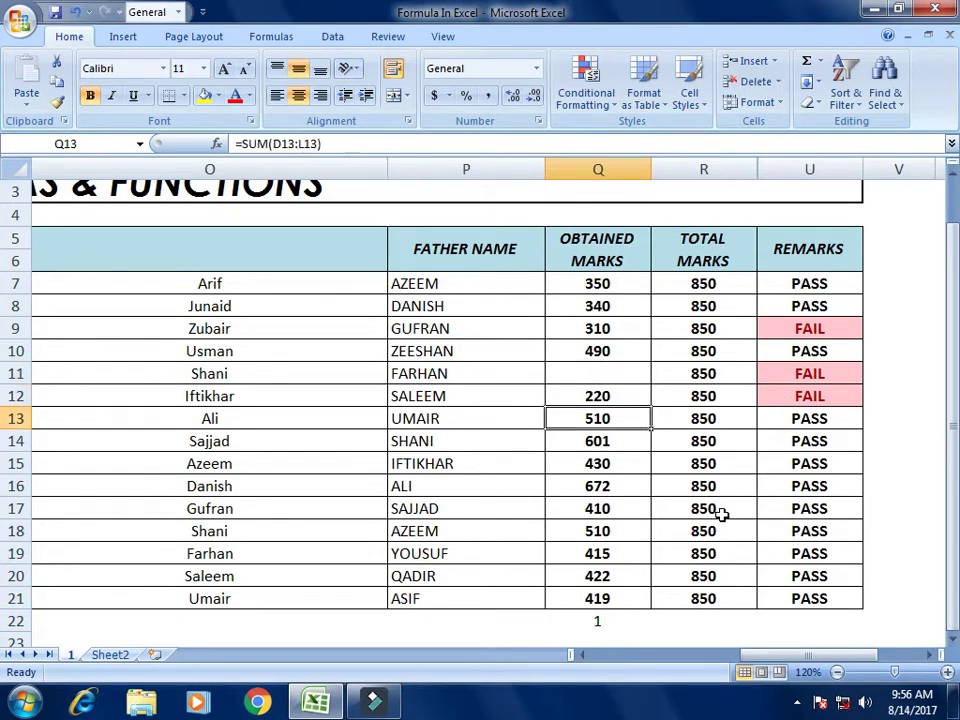
key(Down)
key(Down)
key(Delete)
key(Down)
key(Down)
key(Down)
key(Down)
key(Delete)
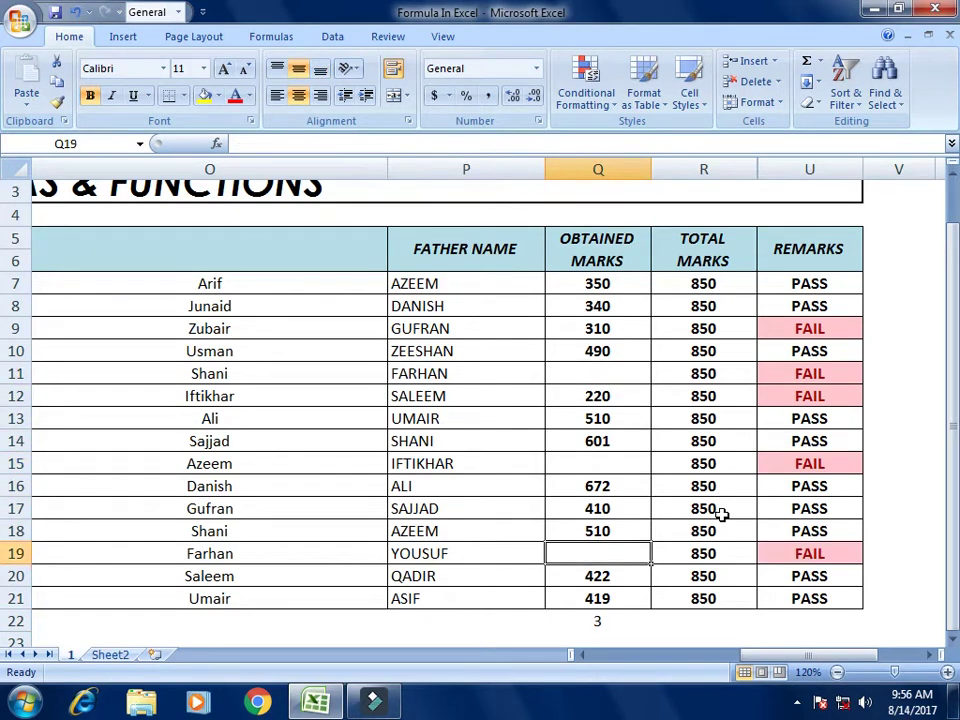
Step: Verify the COUNTBLANK result in Q22 now counts 3 blanks, then delete it
key(Down)
key(Down)
key(Down)
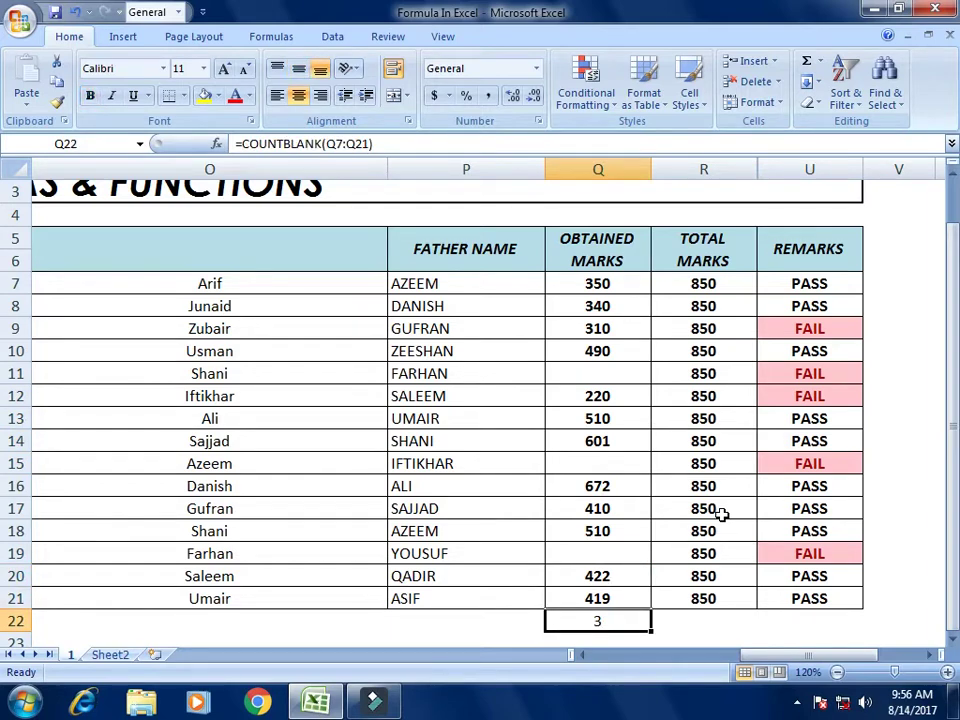
key(F2)
key(Return)
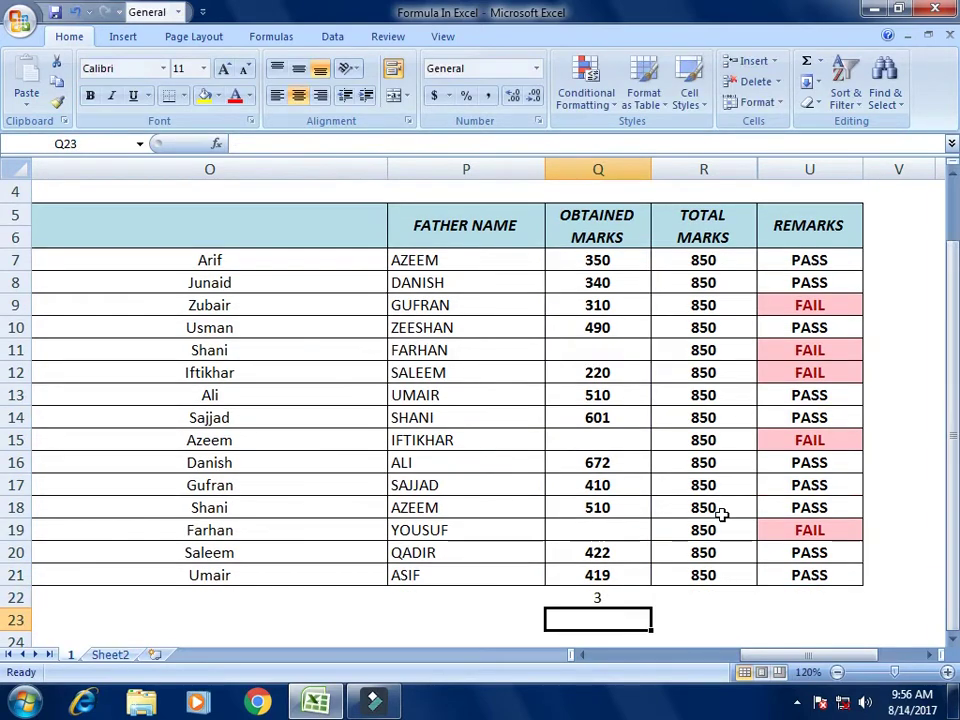
key(Up)
key(Up)
key(Up)
key(Up)
key(Up)
key(Up)
key(Up)
key(Up)
key(Up)
key(Up)
key(Up)
key(Up)
key(Up)
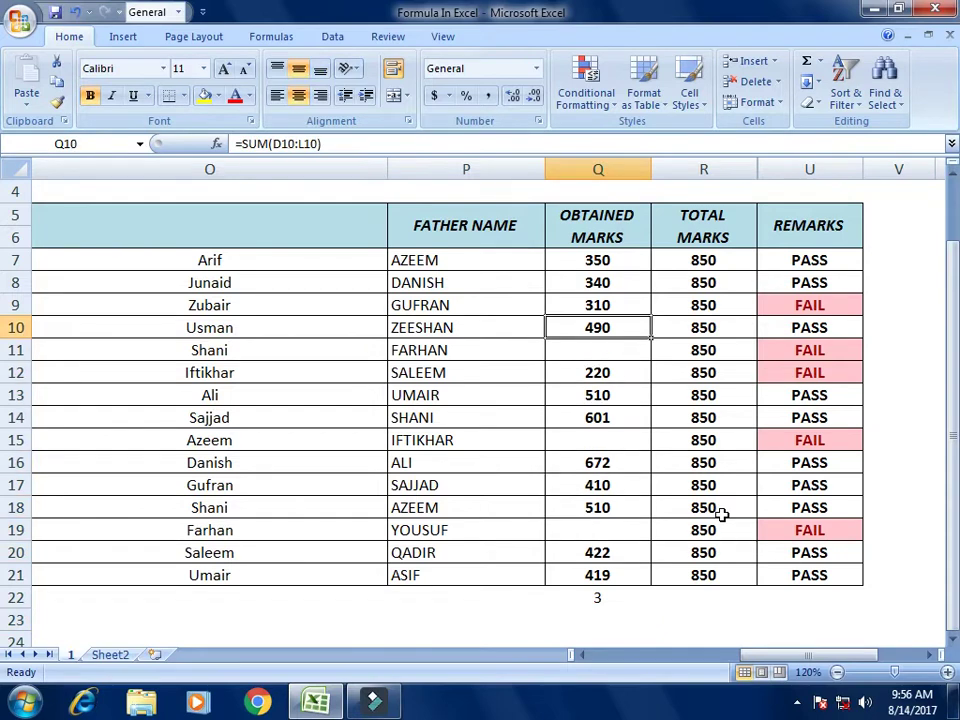
key(Down)
key(Down)
key(Down)
key(Down)
key(Down)
key(Down)
key(Down)
key(Down)
key(Down)
key(Down)
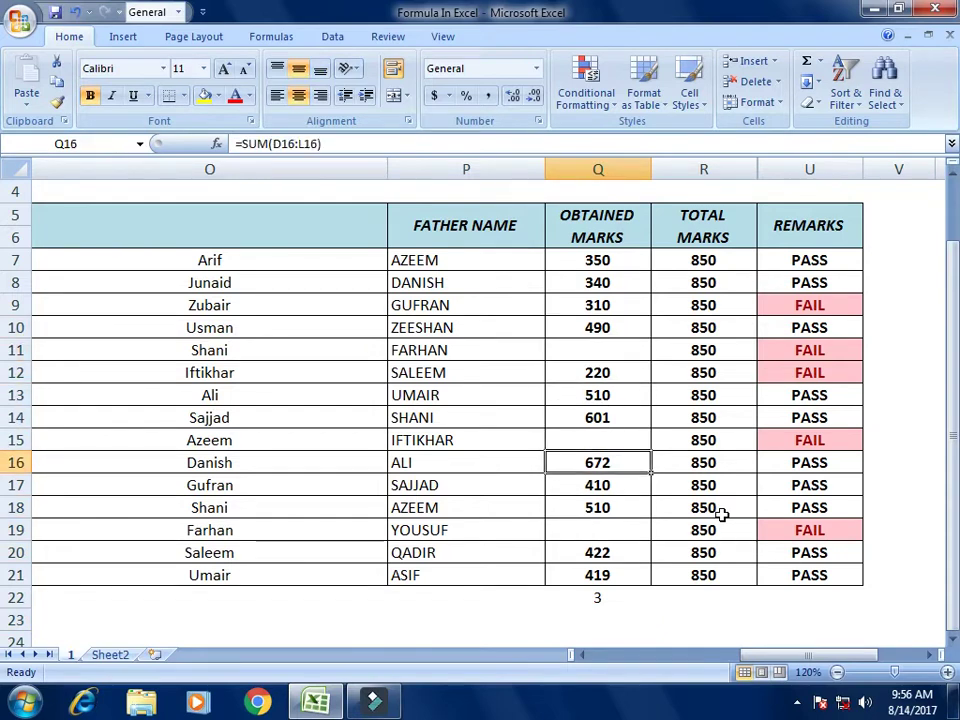
key(Down)
key(Down)
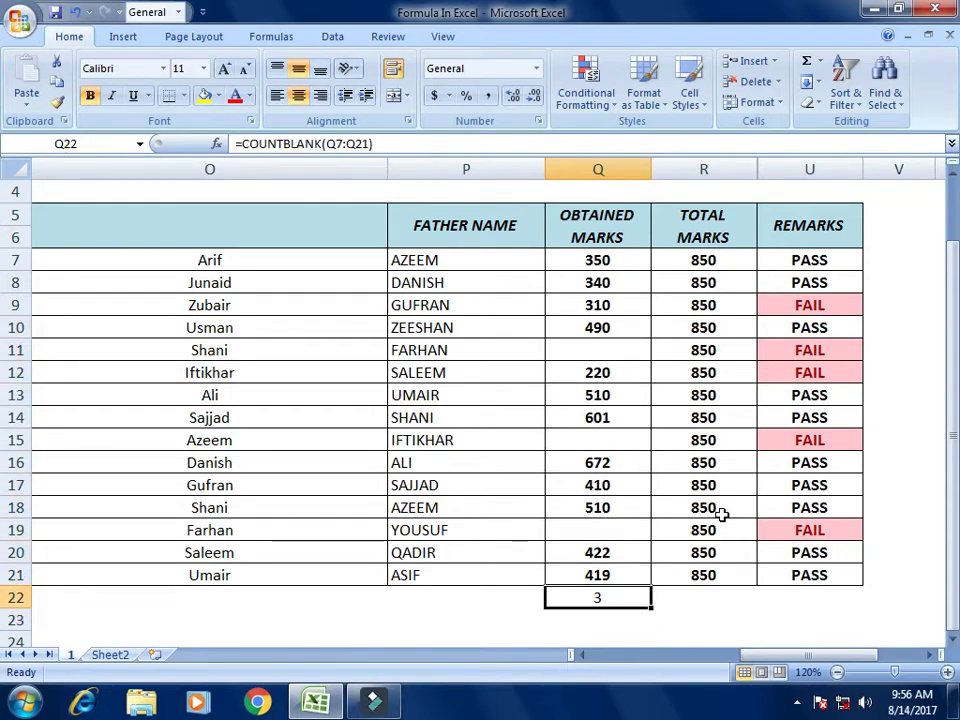
key(F2)
key(Return)
key(Up)
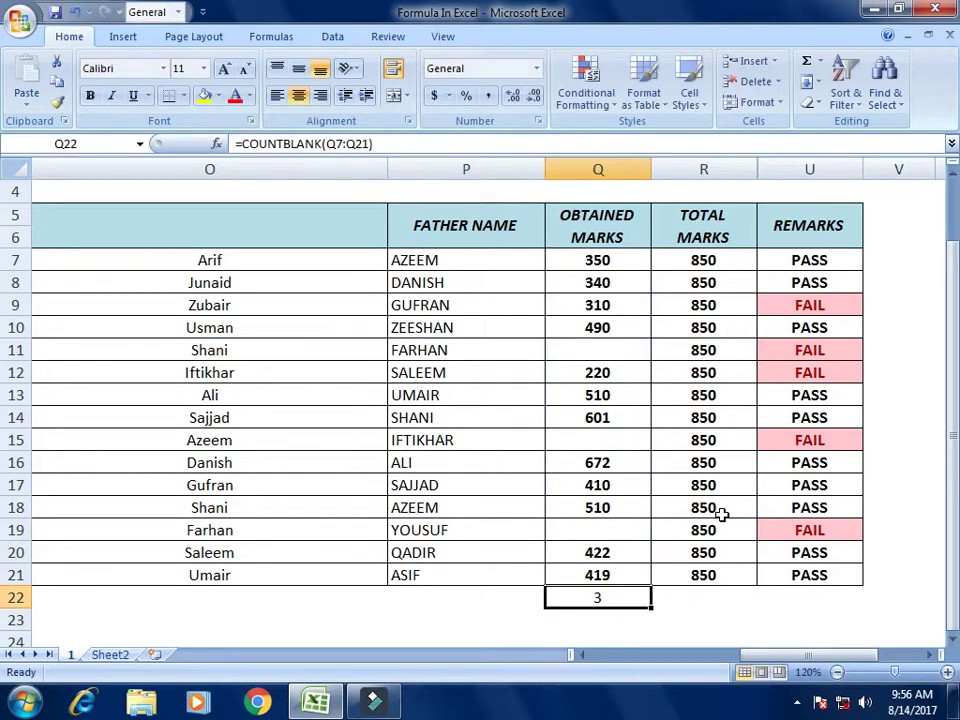
key(Delete)
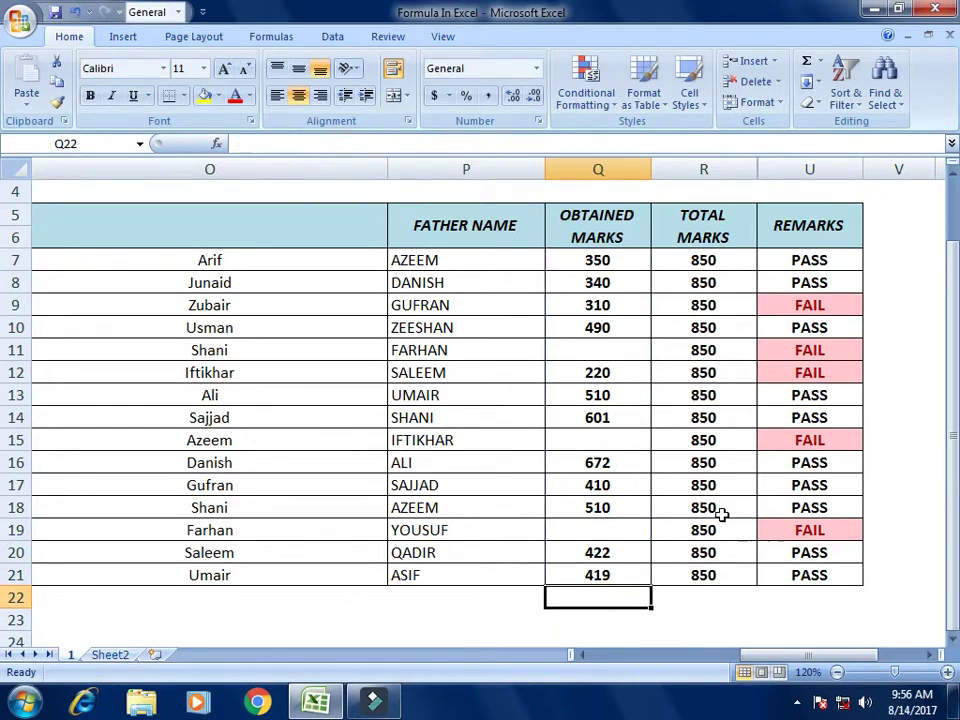
key(Left)
Step: Enter =COUNTBLANK(P7:P21) in P22 to count blank father names
text(=)
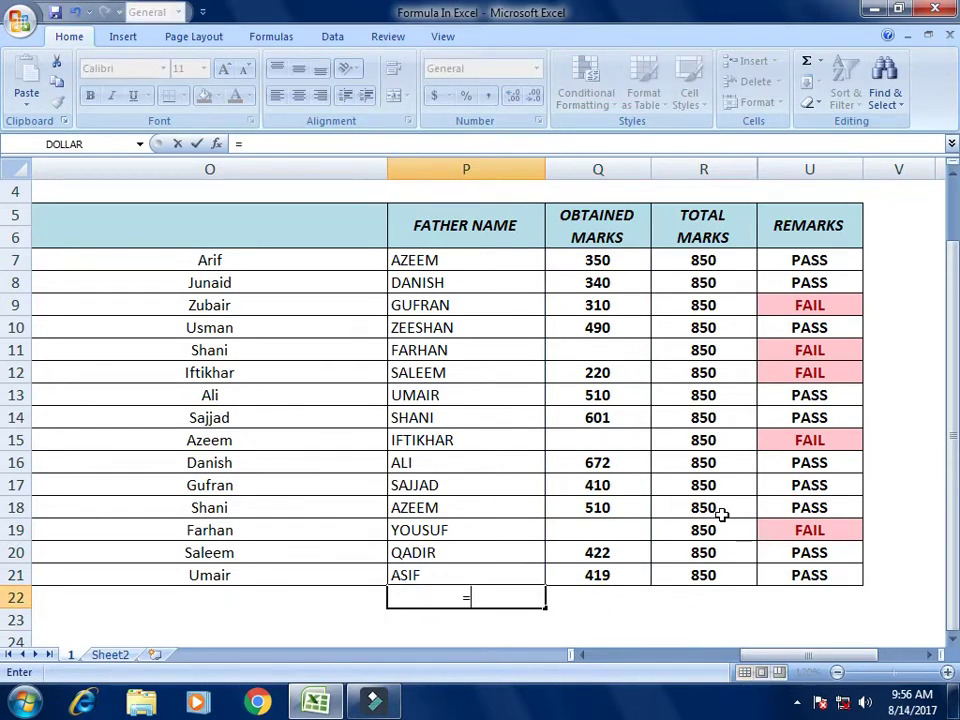
text(countb)
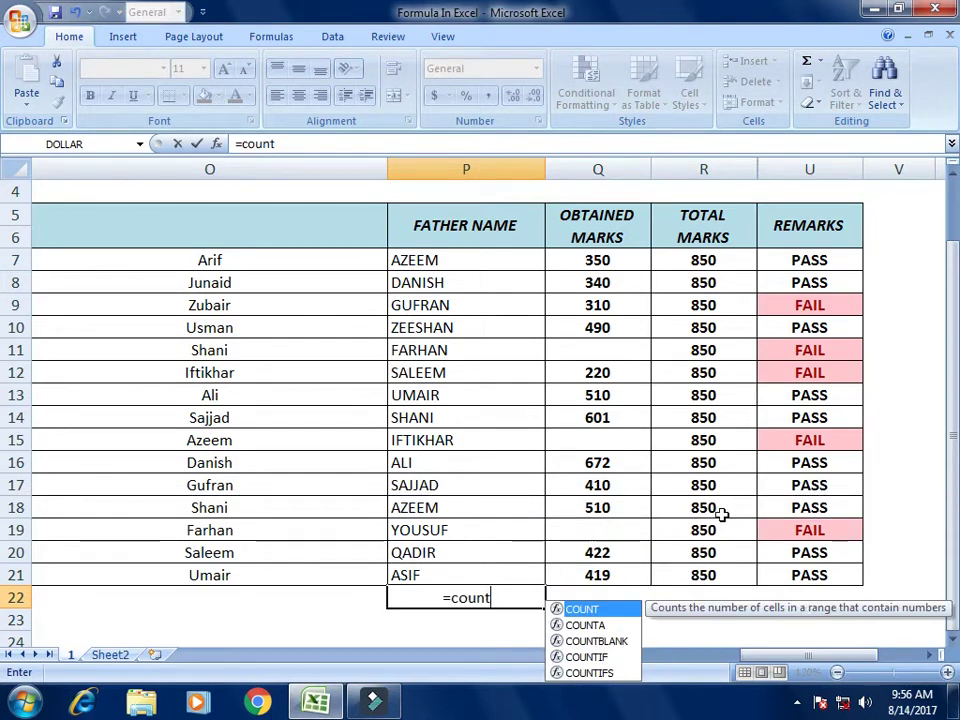
key(Tab)
key(Up)
key(Up)
key(Up)
key(Up)
key(Up)
key(Up)
key(Up)
key(Up)
key(Up)
key(Up)
key(Up)
key(Up)
key(Up)
key(Up)
key(Up)
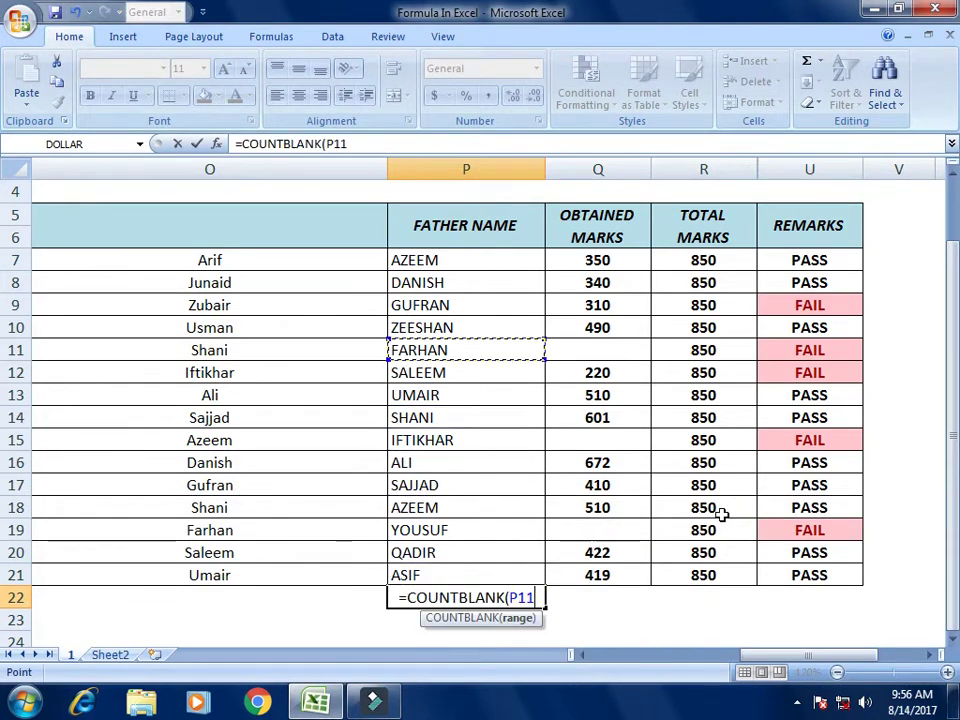
key(shift+Down)
key(shift+Down)
key(shift+Down)
key(shift+Down)
key(shift+Down)
key(shift+Down)
key(shift+Down)
key(shift+Down)
key(shift+Down)
key(shift+Down)
key(shift+Down)
key(shift+Down)
key(shift+Down)
key(shift+Down)
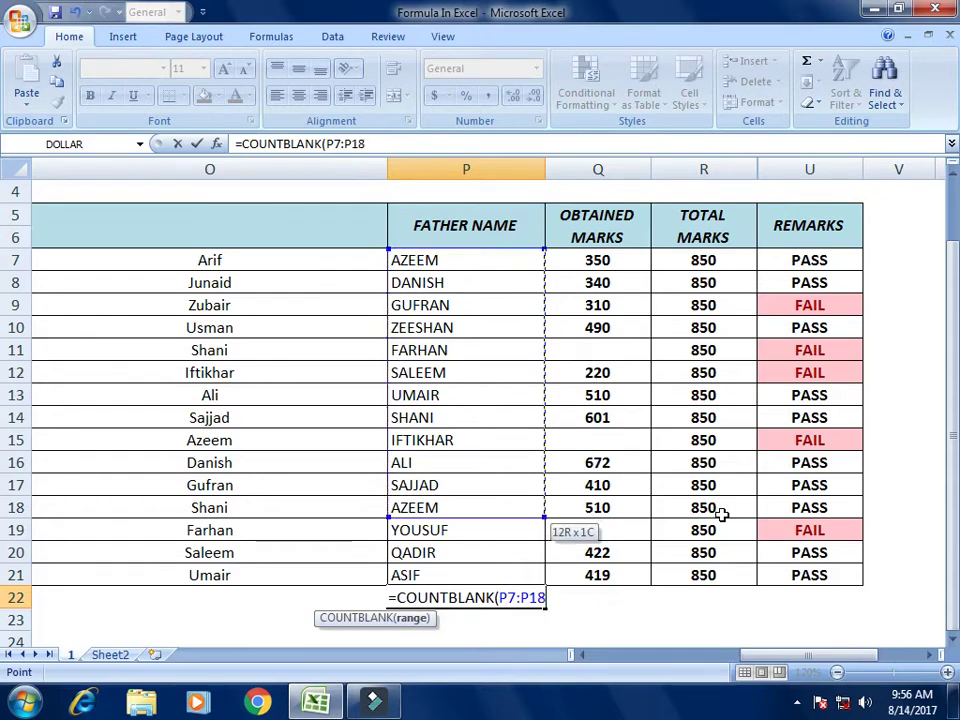
text())
key(Return)
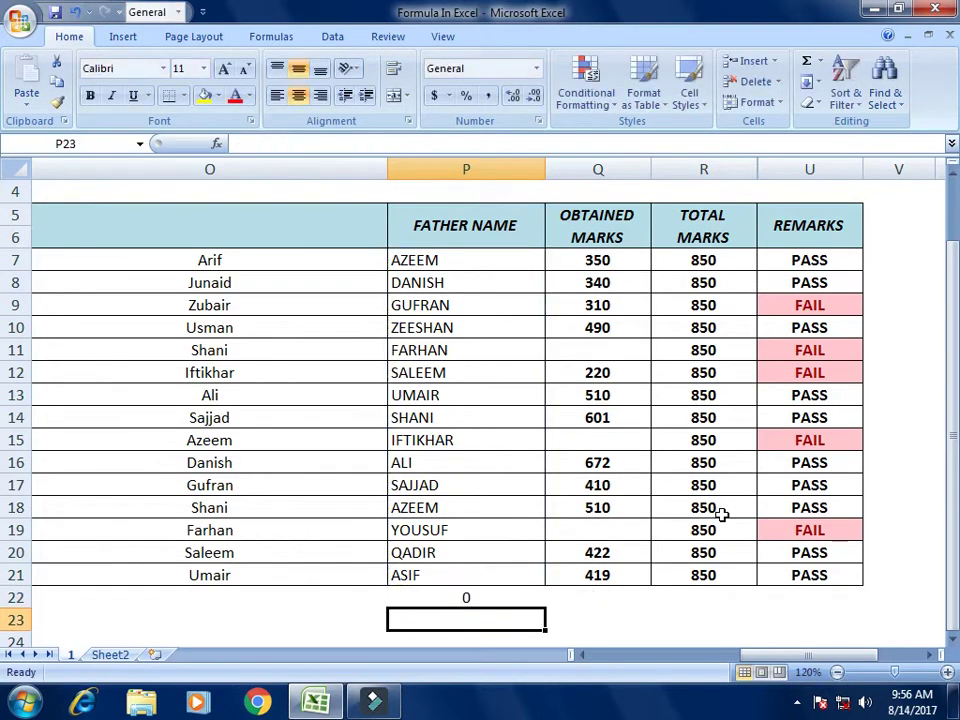
Step: Empty the father names YOUSUF, SHANI and GUFRAN in P19, P14 and P9
key(Up)
key(Up)
key(Up)
key(Up)
key(Delete)
key(Up)
key(Up)
key(Up)
key(Up)
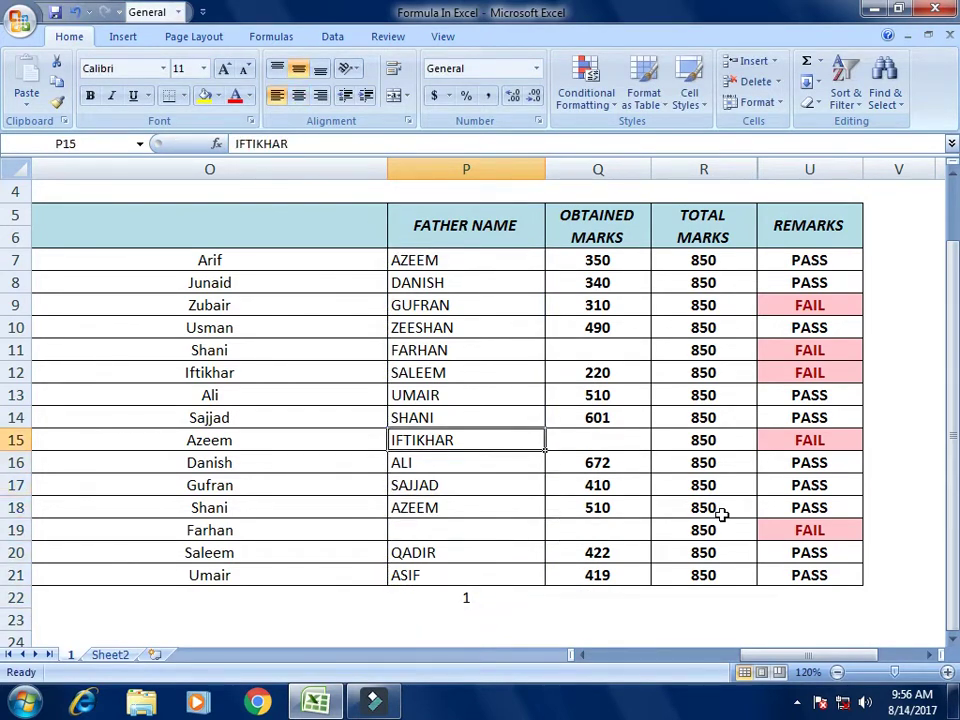
key(Up)
key(Delete)
key(Up)
key(Up)
key(Up)
key(Up)
key(Up)
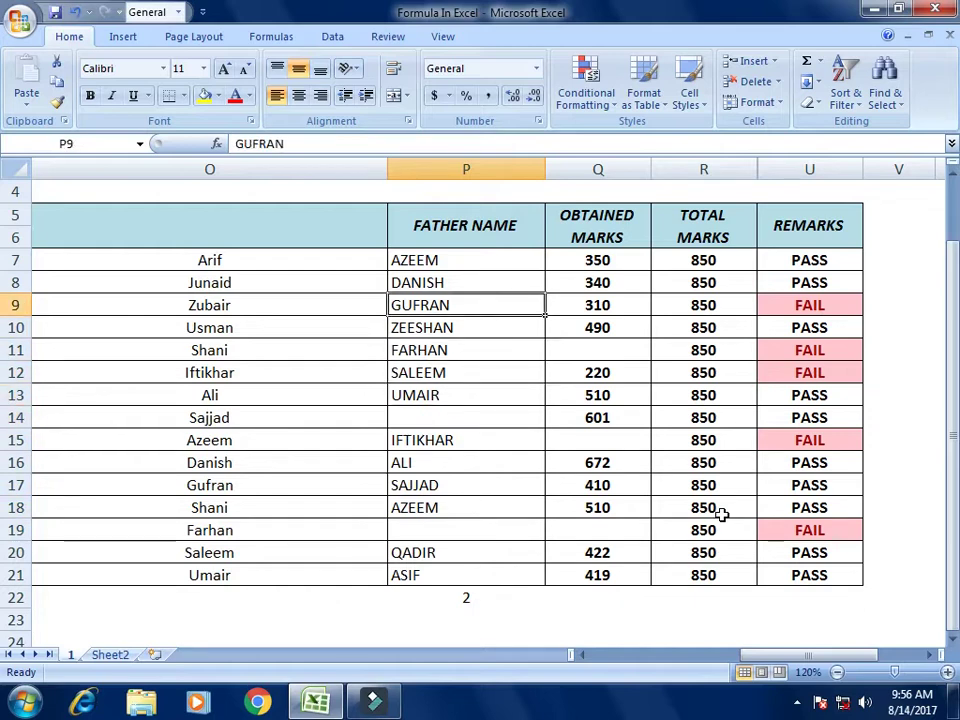
key(Delete)
key(Up)
key(Down)
key(Down)
key(Down)
key(Down)
key(Down)
key(Down)
key(Down)
key(Down)
key(Down)
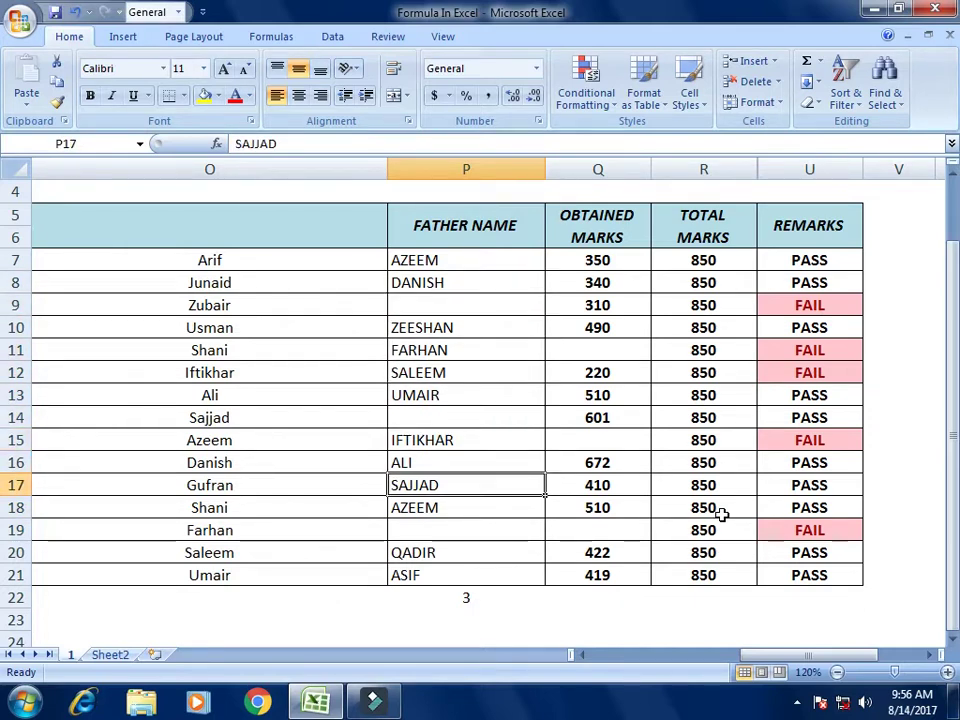
Step: Review the father-name cells and the blank count of 3 in P22
key(Right)
key(Left)
key(Down)
key(Down)
key(Down)
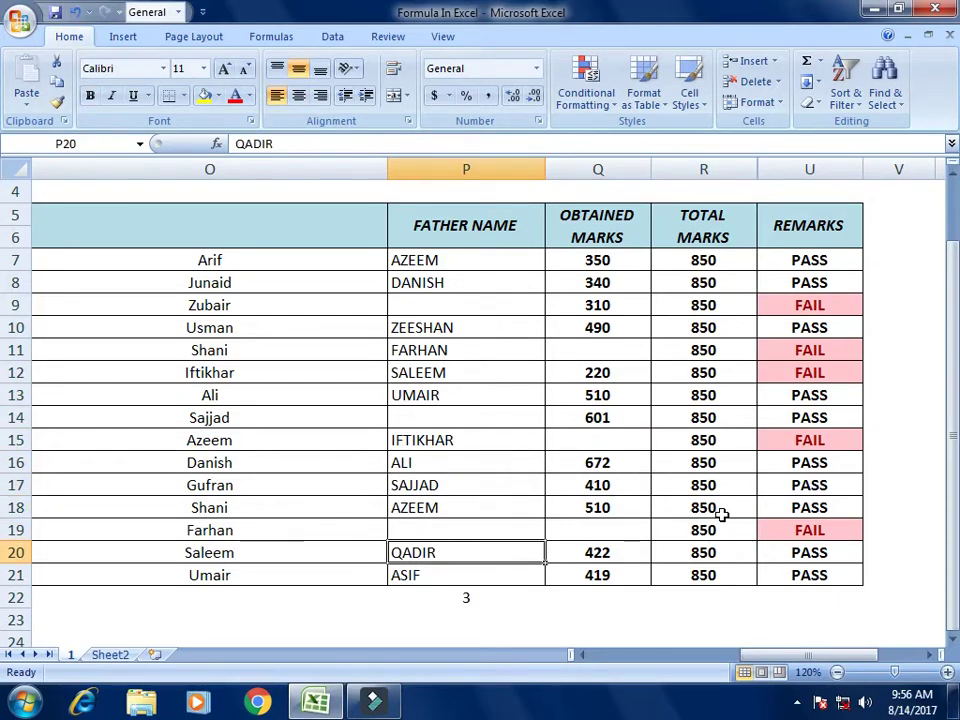
key(Down)
key(Down)
key(Right)
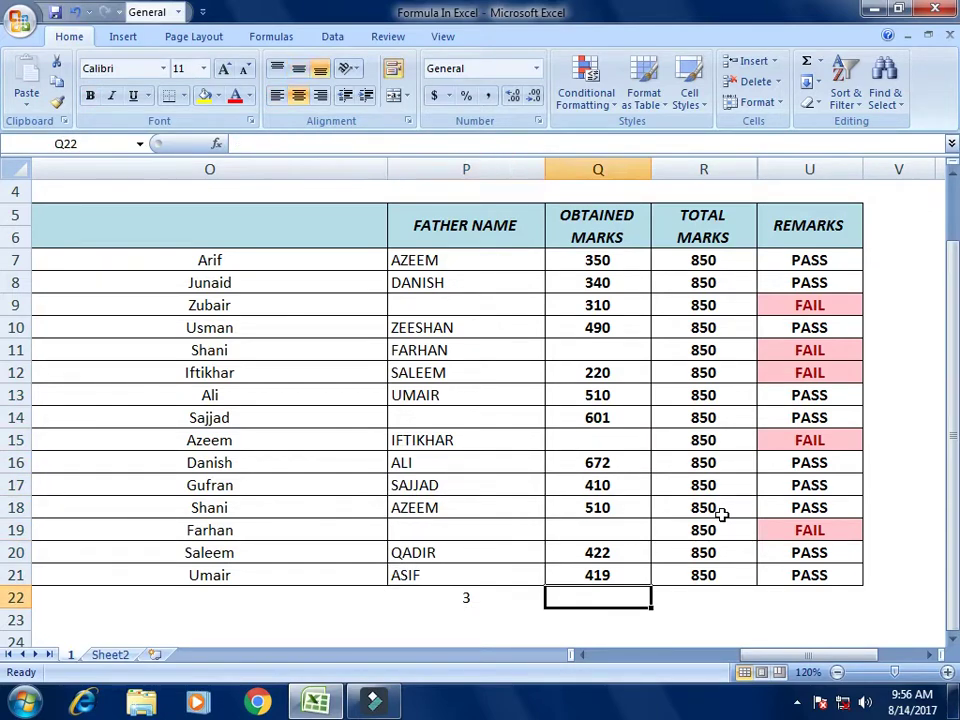
key(Right)
key(Right)
key(Right)
key(Right)
key(Right)
key(Right)
key(Right)
Step: Zoom out and delete the case-converted name columns M to O
key(Up)
key(Up)
key(Up)
key(Up)
key(Up)
key(Up)
key(Up)
key(Up)
key(Up)
key(Up)
key(Up)
key(Up)
key(Up)
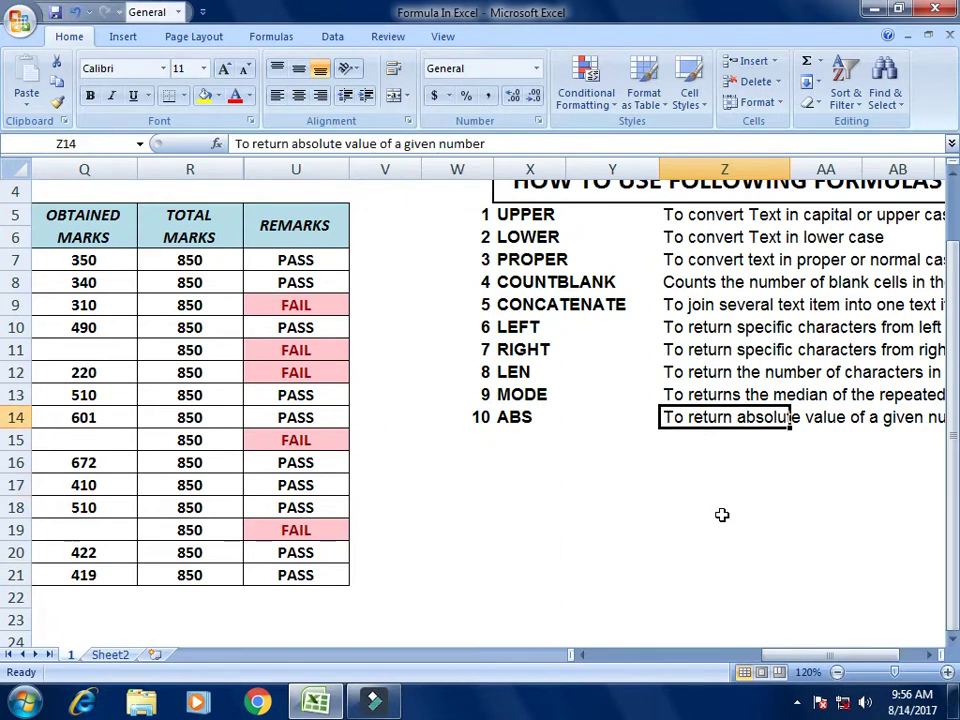
key(Left)
key(Left)
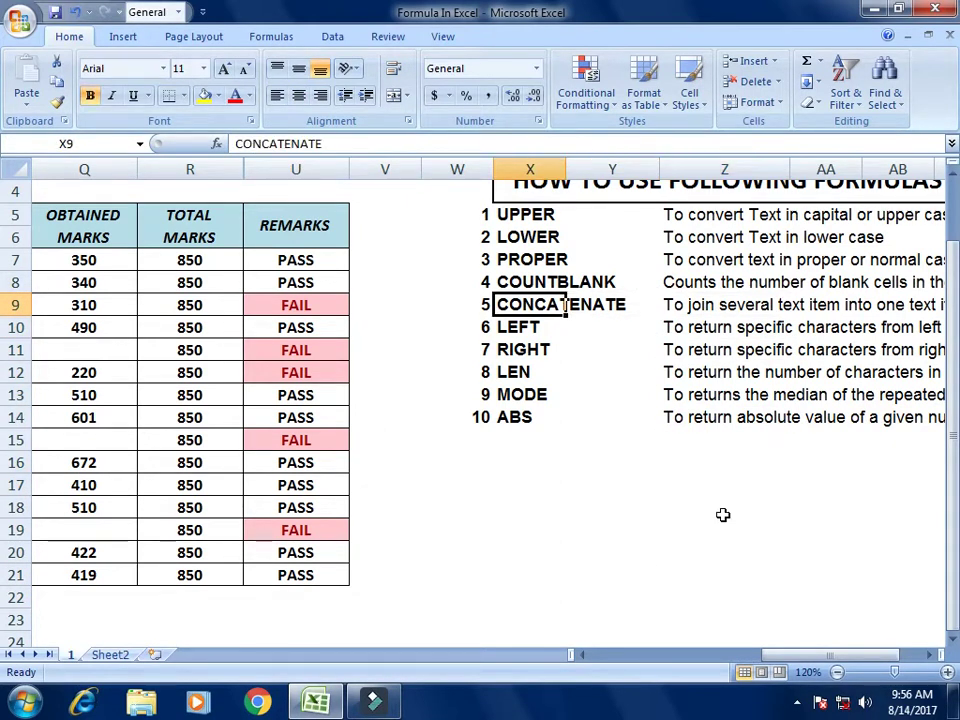
click(837, 673)
click(837, 673)
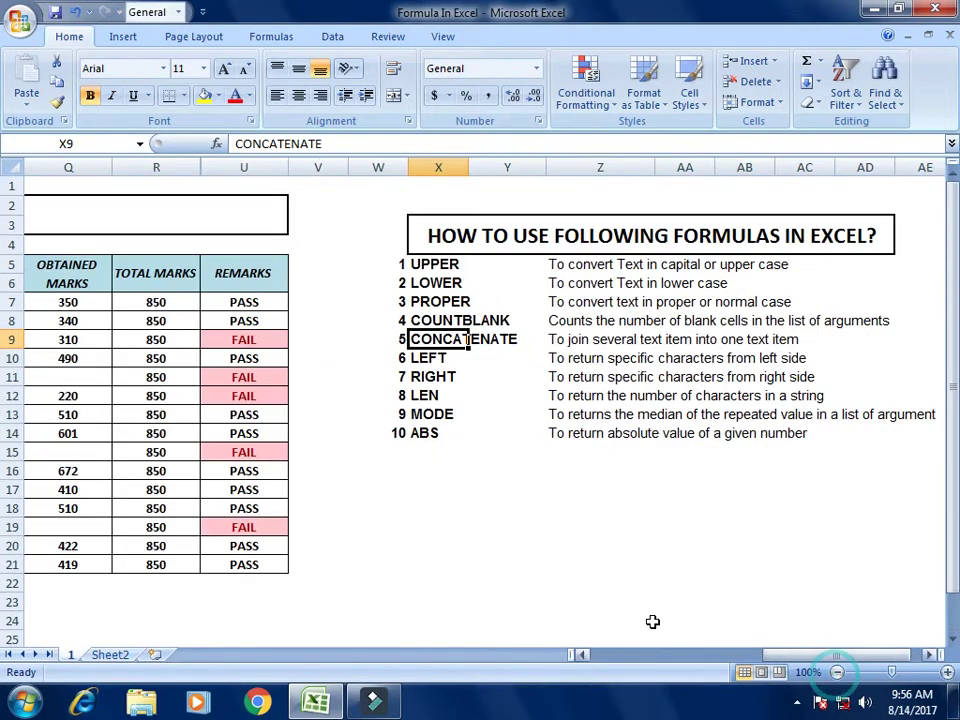
click(497, 564)
drag(846, 655, 806, 656)
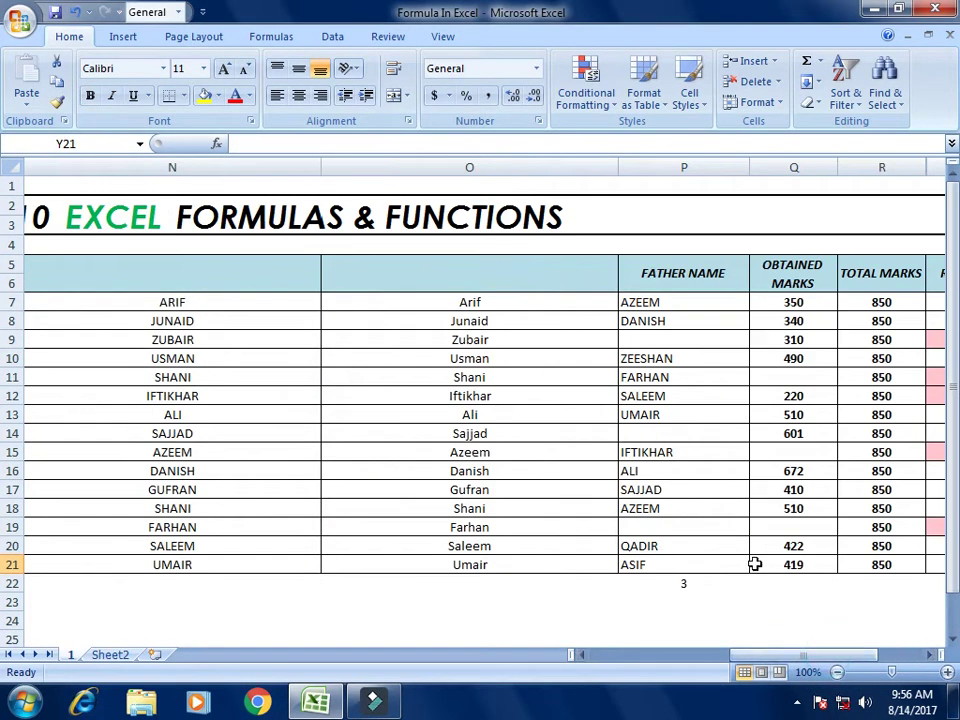
drag(739, 658, 654, 664)
drag(281, 167, 714, 168)
right_click(714, 168)
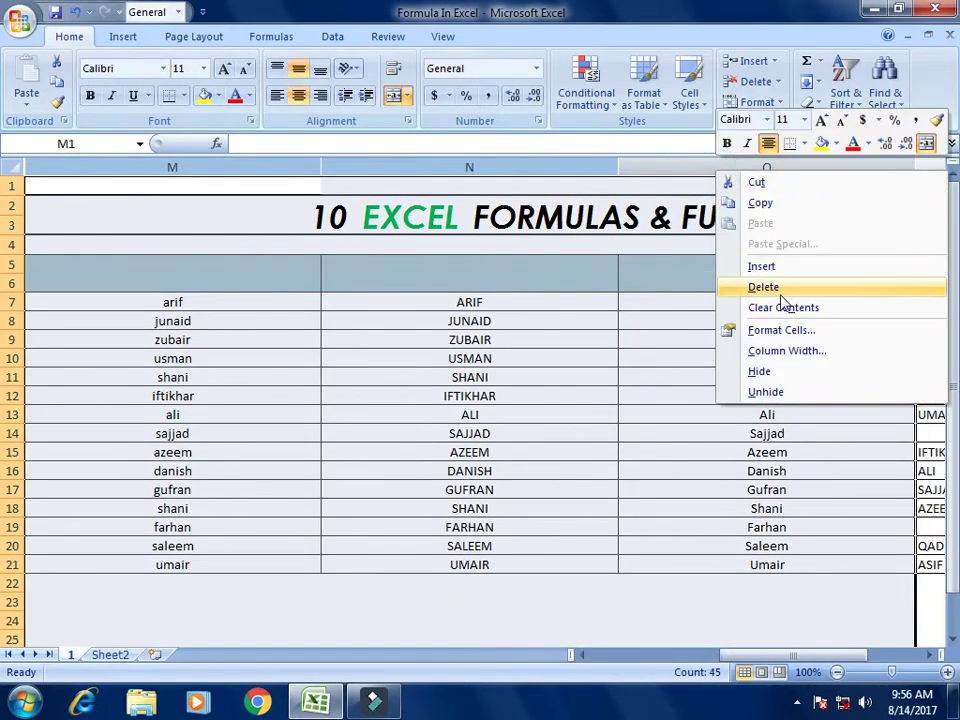
click(768, 286)
Step: Insert a new empty column N before Obtained Marks and widen it
click(659, 463)
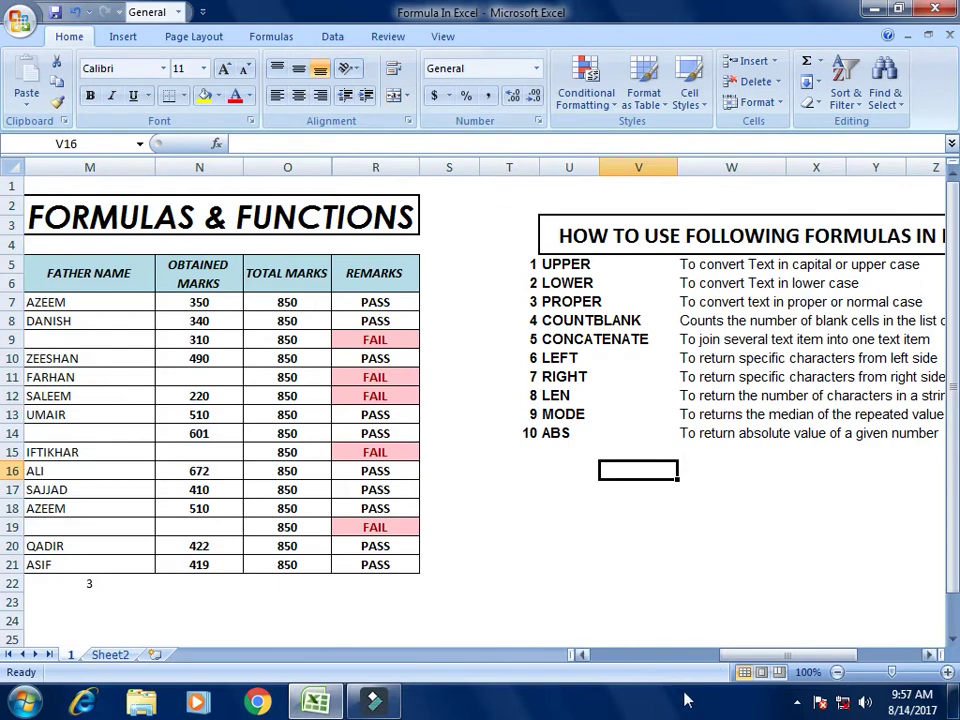
drag(781, 658, 664, 650)
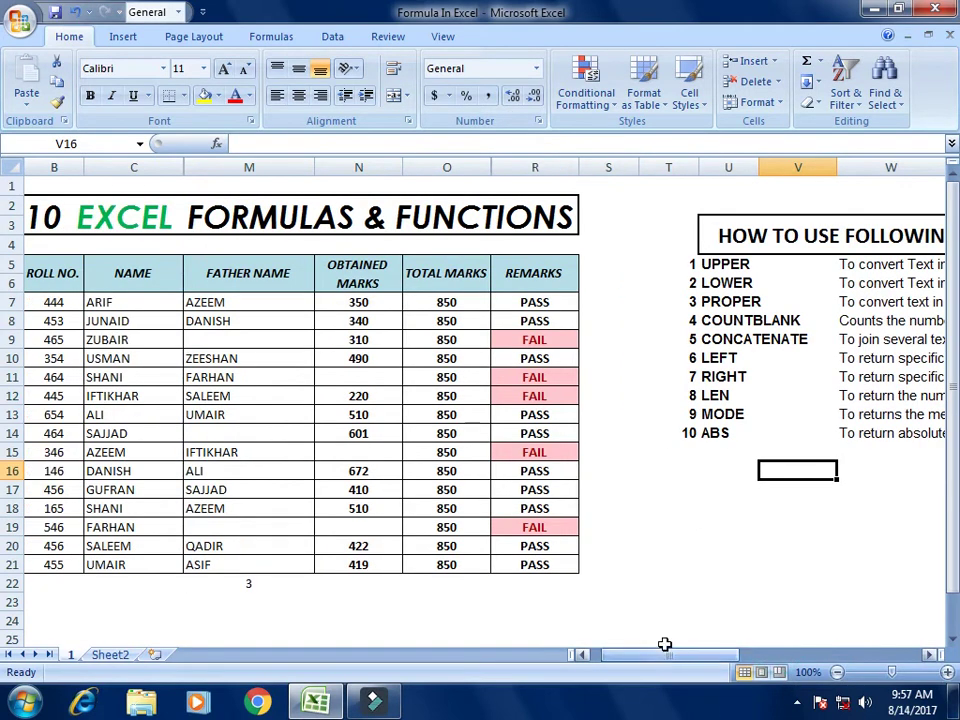
click(279, 318)
right_click(346, 160)
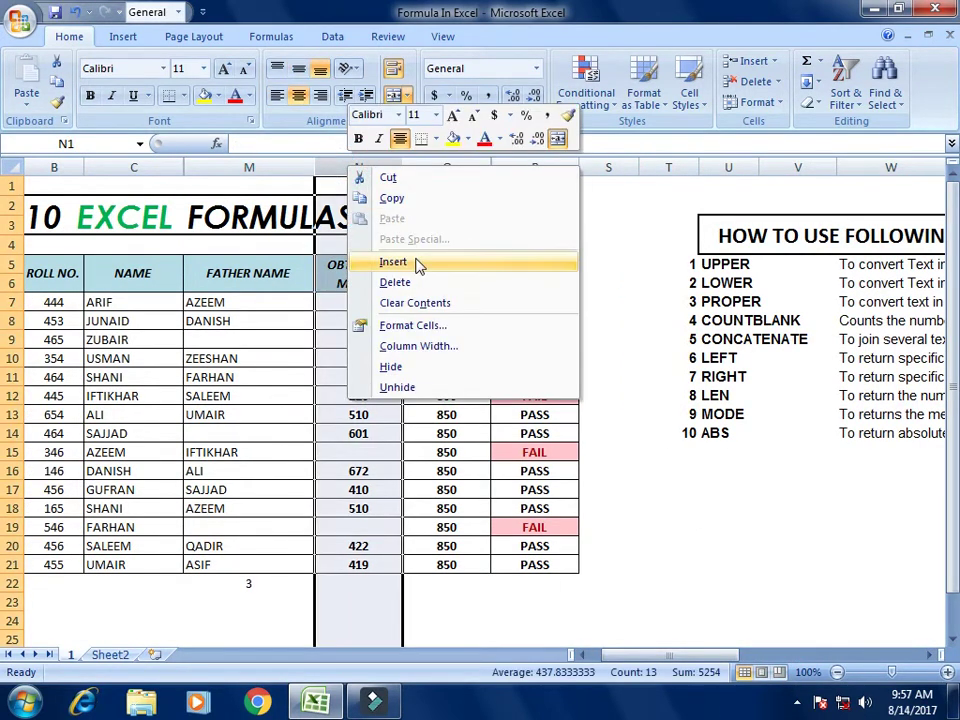
click(418, 264)
click(394, 352)
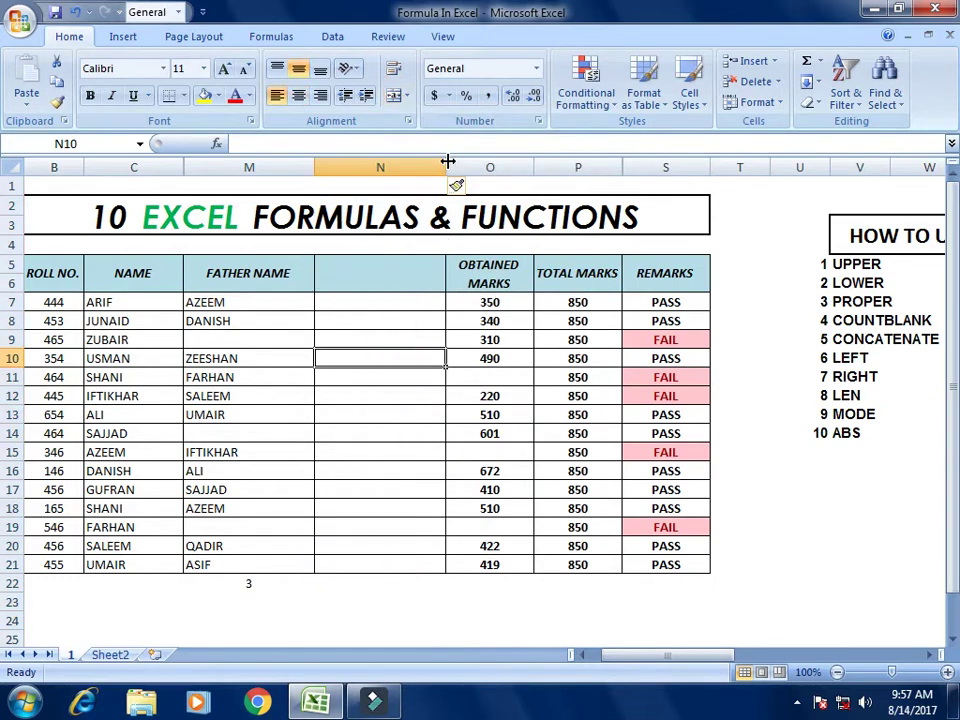
drag(446, 167, 548, 167)
click(452, 300)
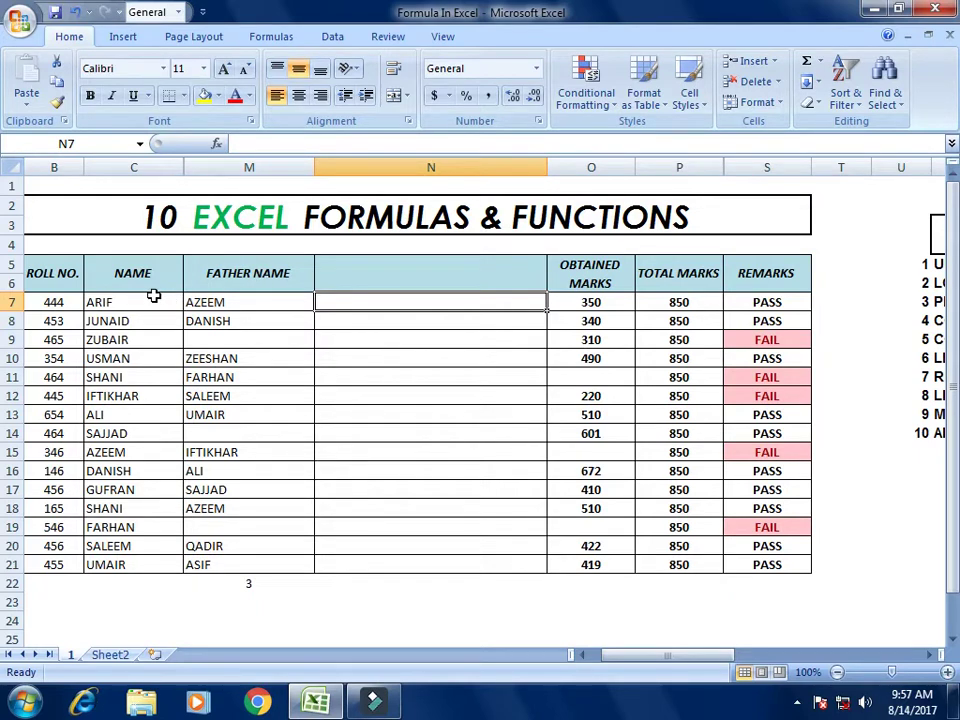
Step: Type ALI in M9, UMAIR in M14 and ASIM in M19 as the missing father names
click(125, 303)
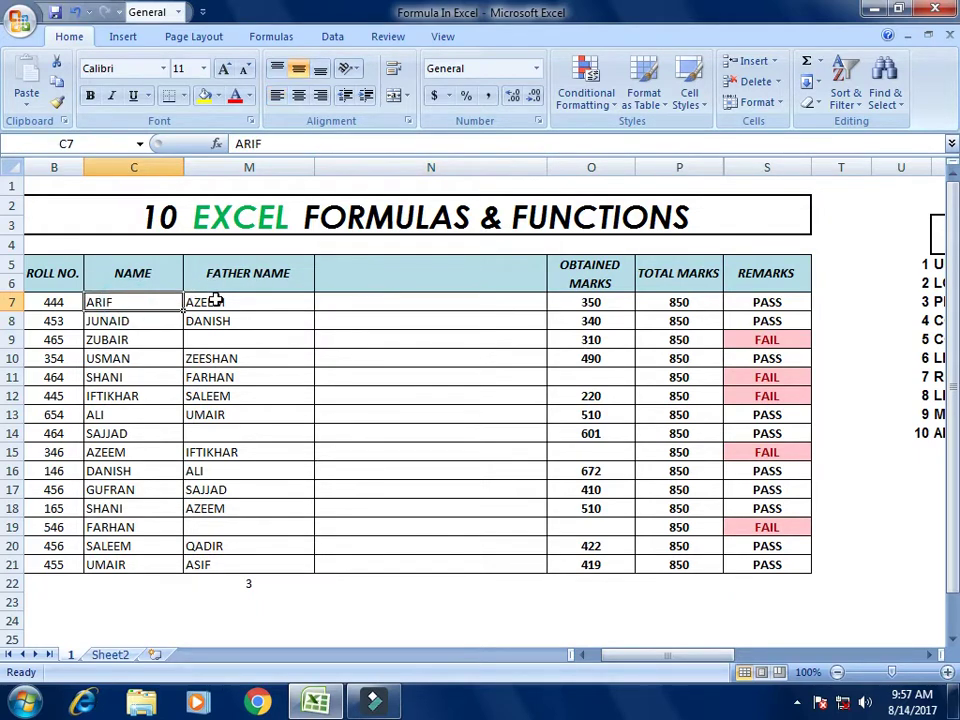
click(148, 318)
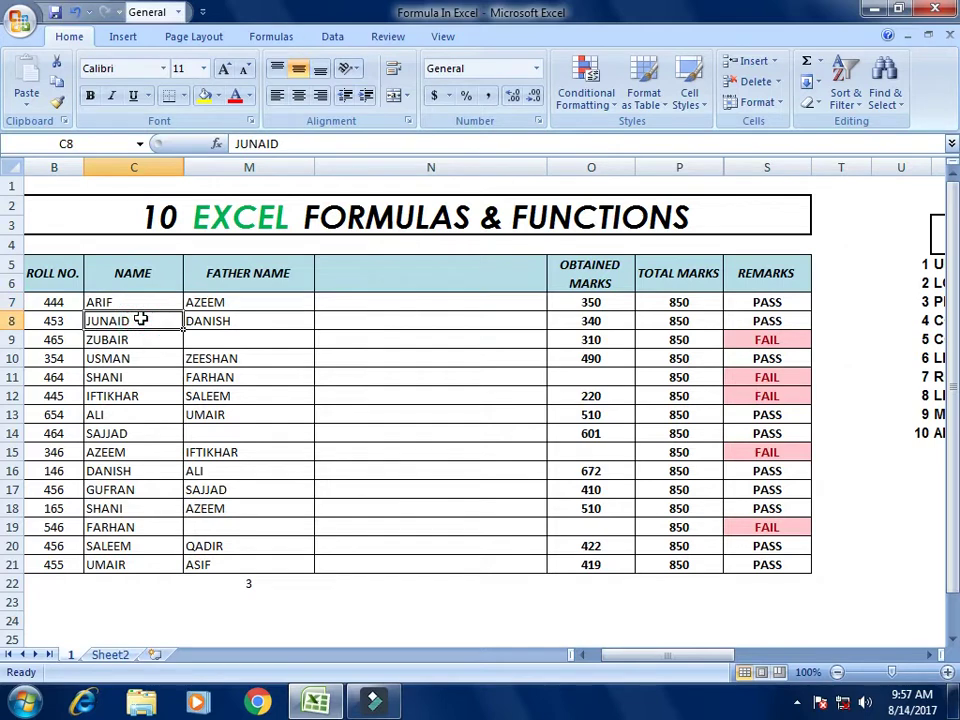
click(256, 338)
text(all)
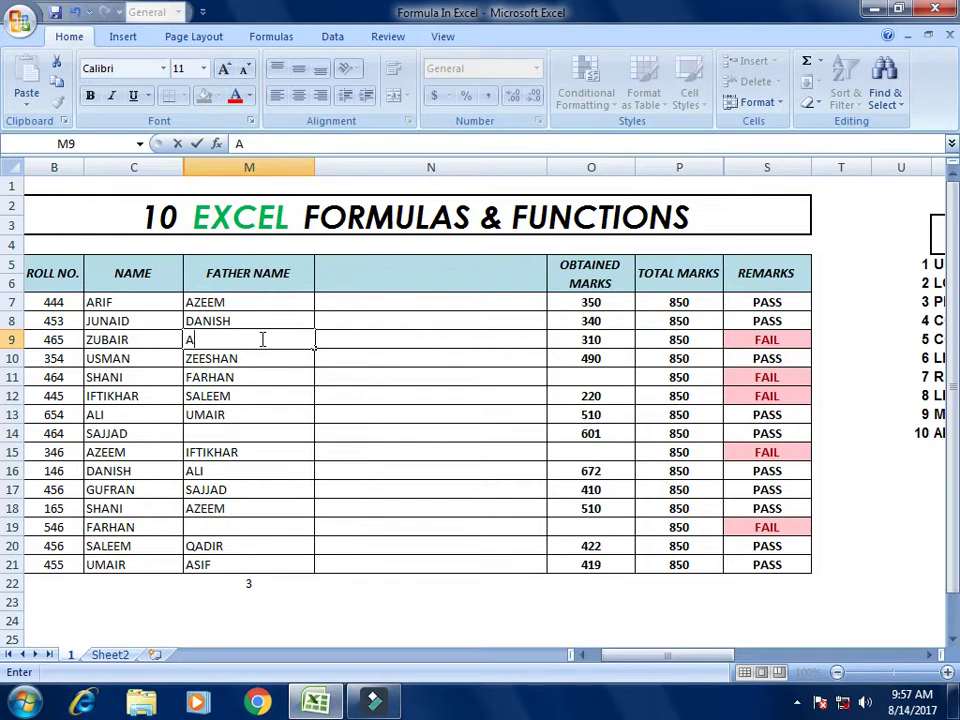
key(Return)
key(Return)
key(Return)
key(Return)
key(Return)
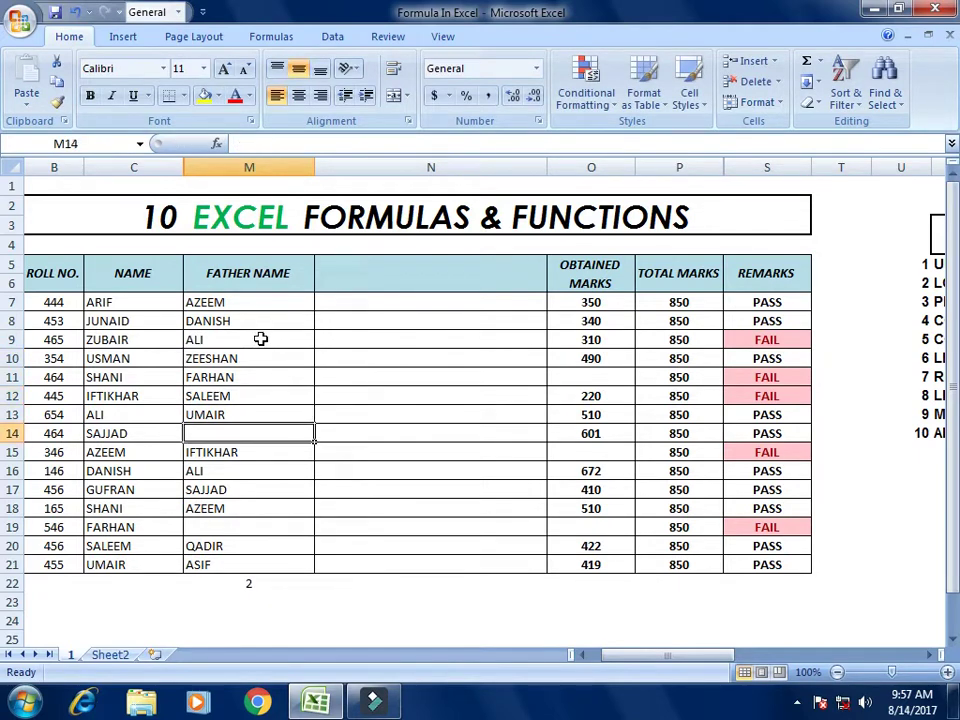
text(UMAIR)
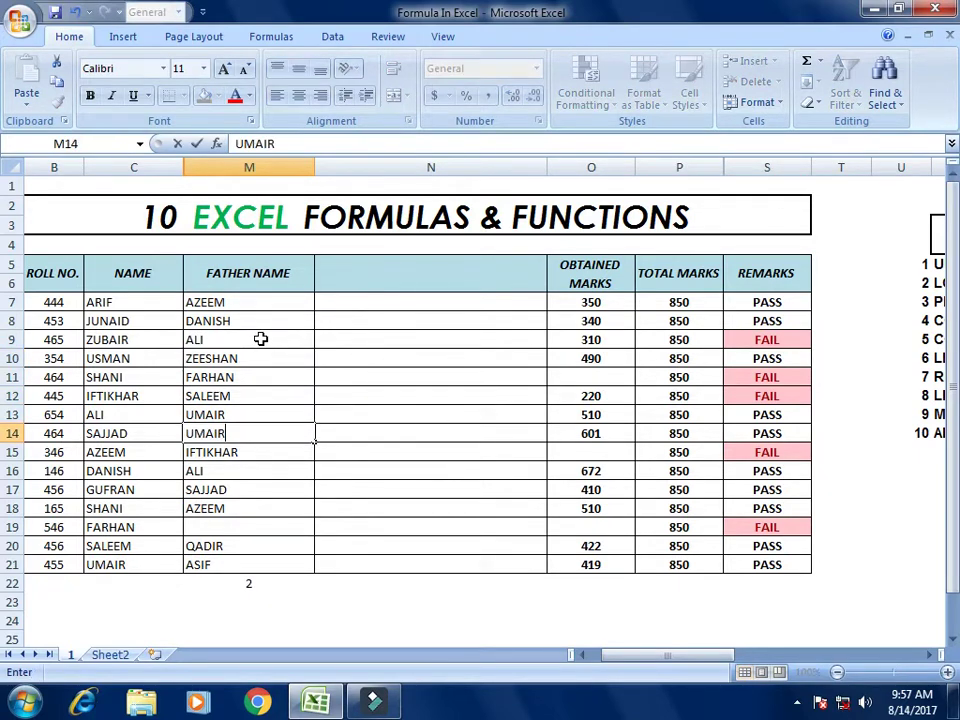
key(Return)
key(Return)
key(Return)
key(Return)
key(Return)
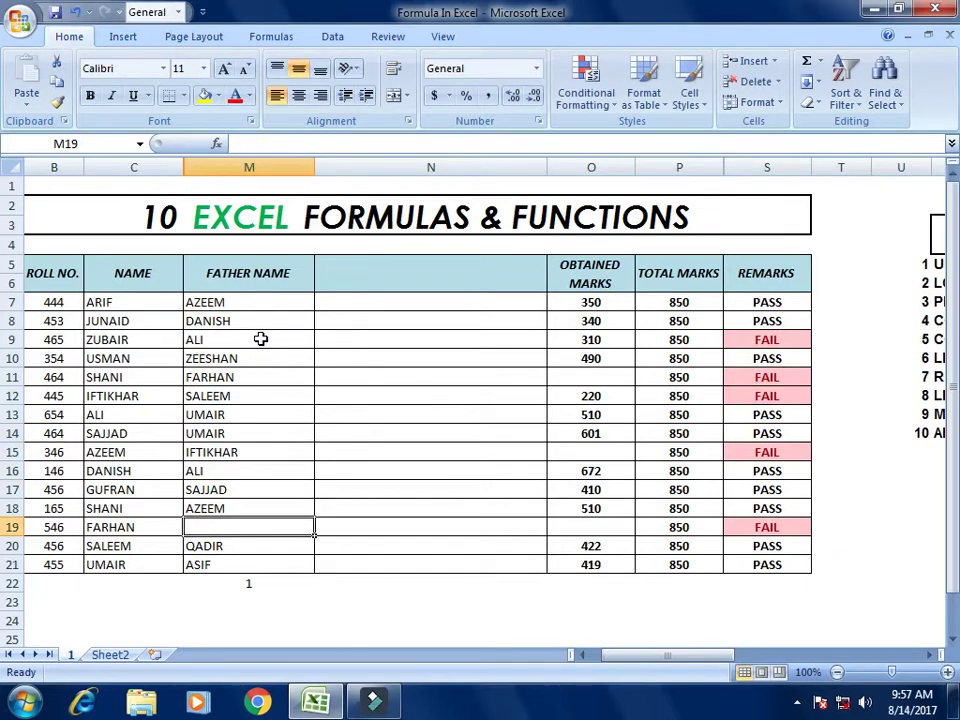
text(ASIM)
key(Return)
key(Up)
key(Up)
key(Up)
key(Up)
key(Up)
key(Up)
key(Up)
key(Up)
key(Up)
key(Up)
key(Up)
key(Up)
key(Up)
key(Right)
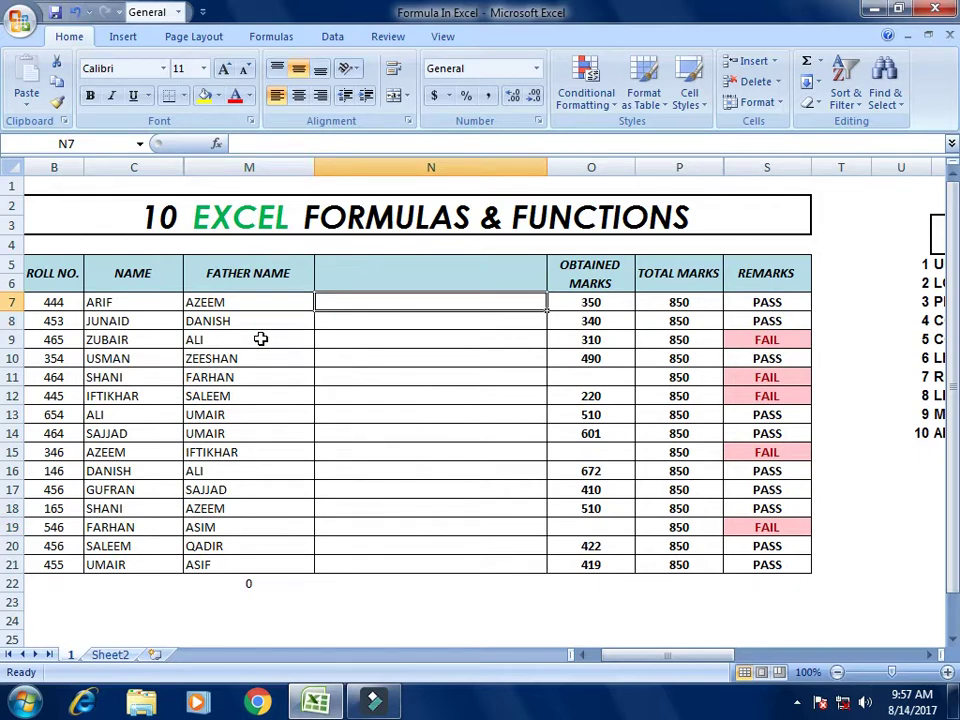
Step: Enter =CONCATENATE(C7,M7) in N7 and fill it down to N21
text(=)
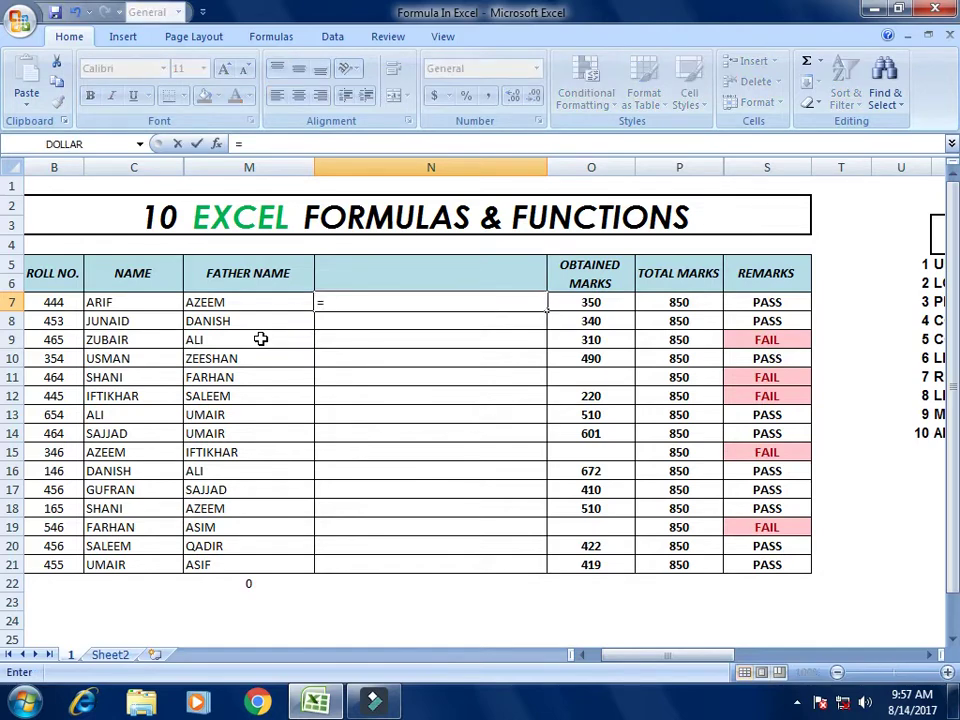
text(CON)
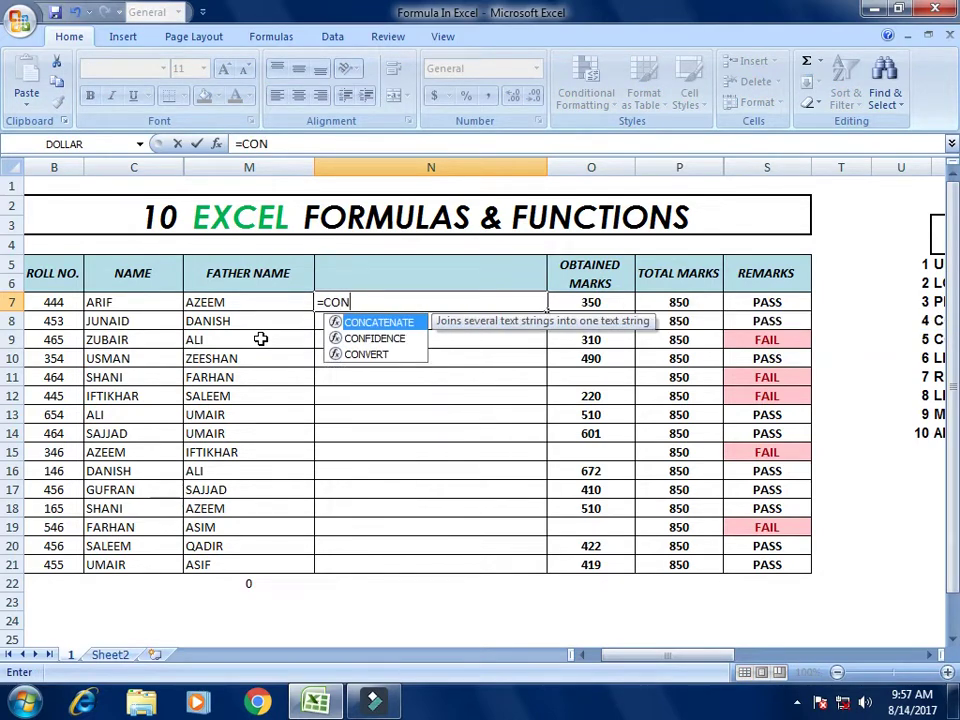
text(CATENATE)
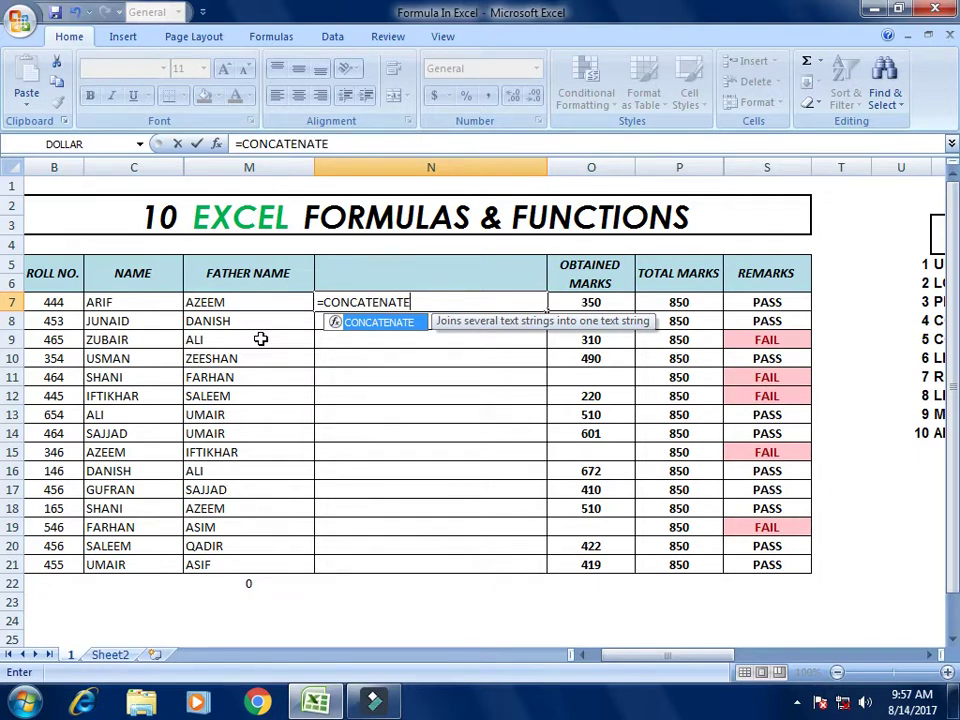
text(()
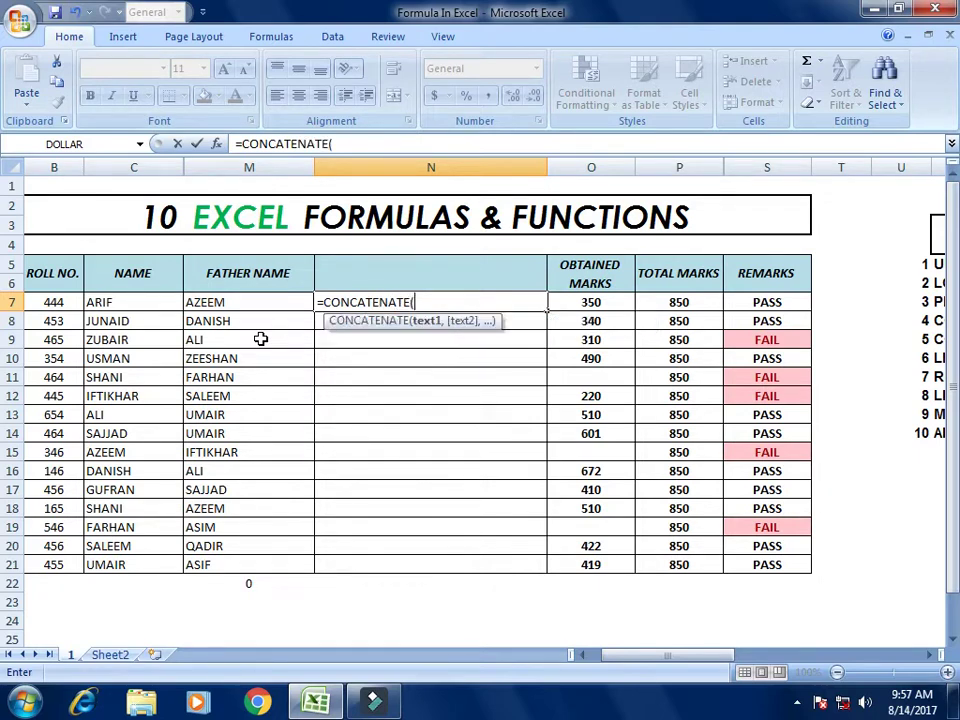
key(Left)
key(Left)
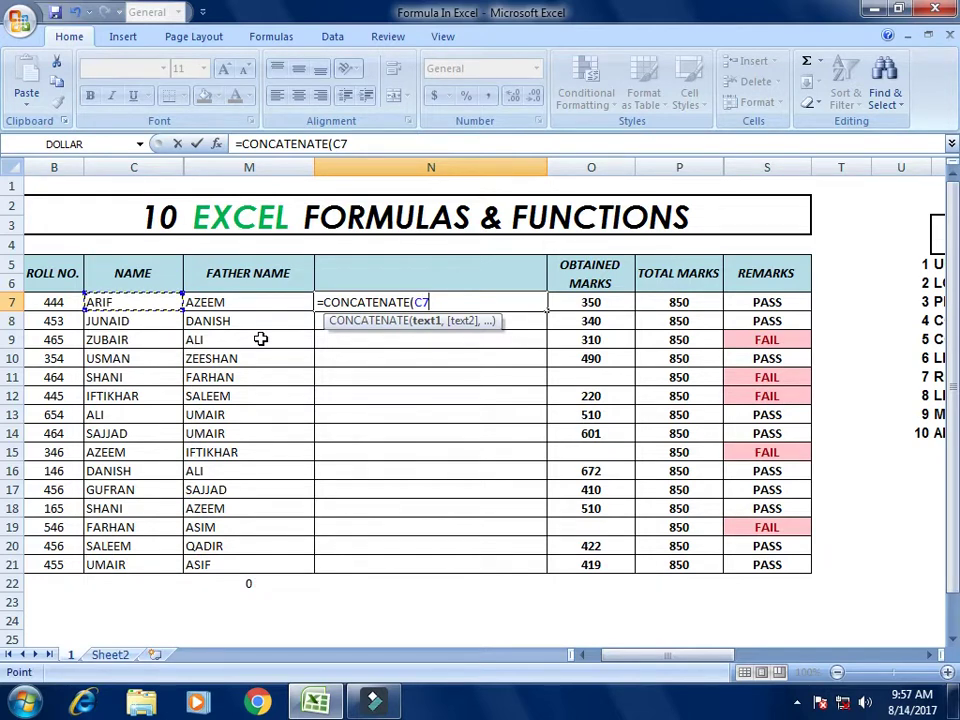
text(,)
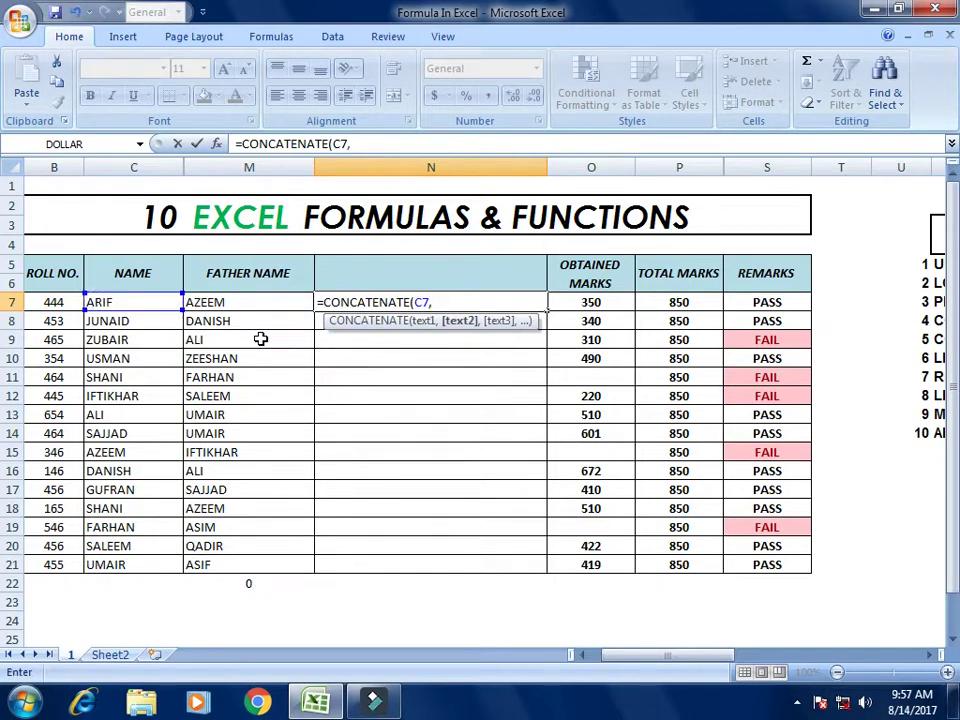
key(Left)
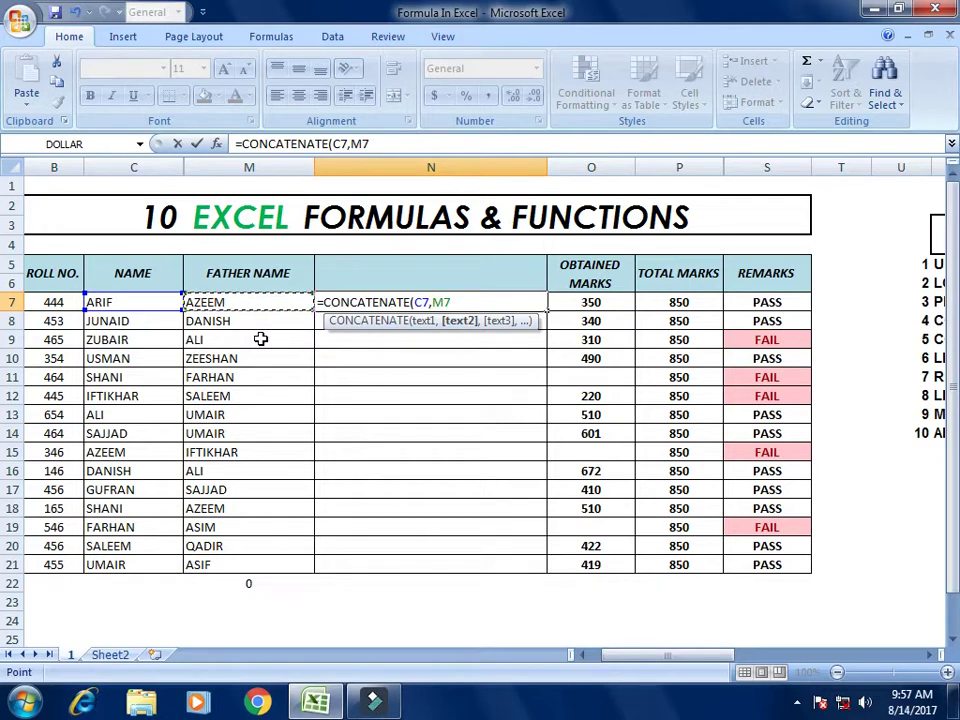
text())
key(Return)
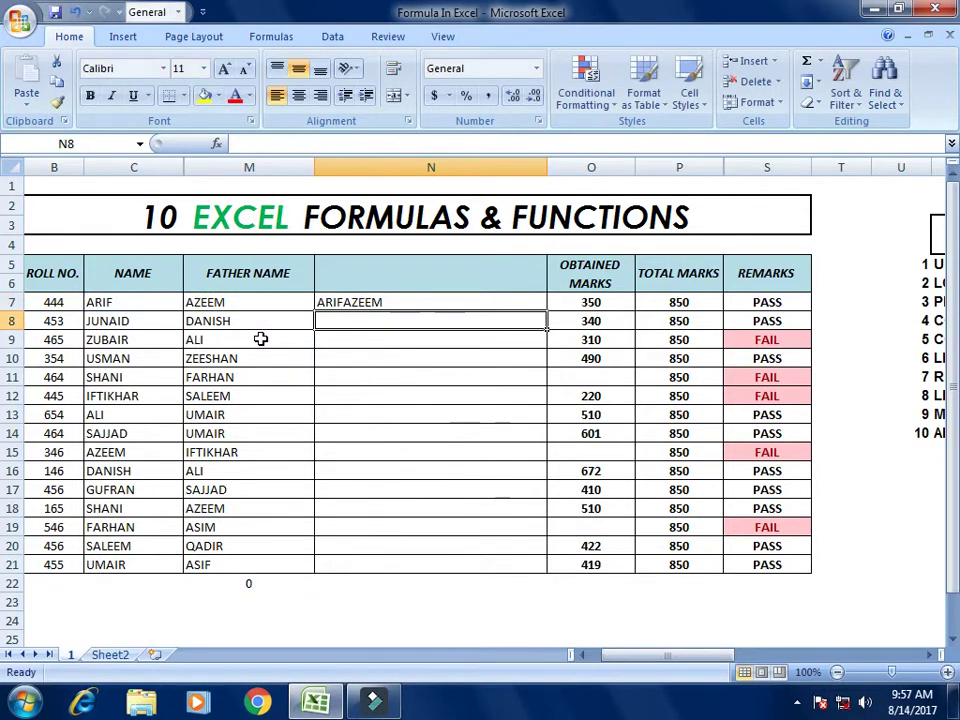
key(Up)
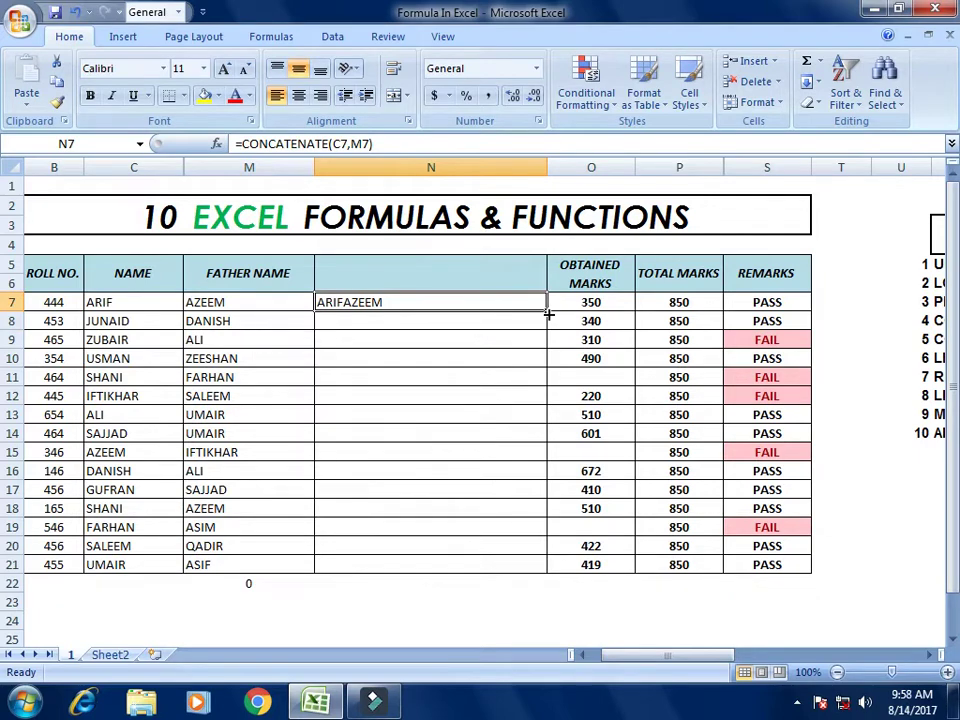
drag(547, 311, 553, 566)
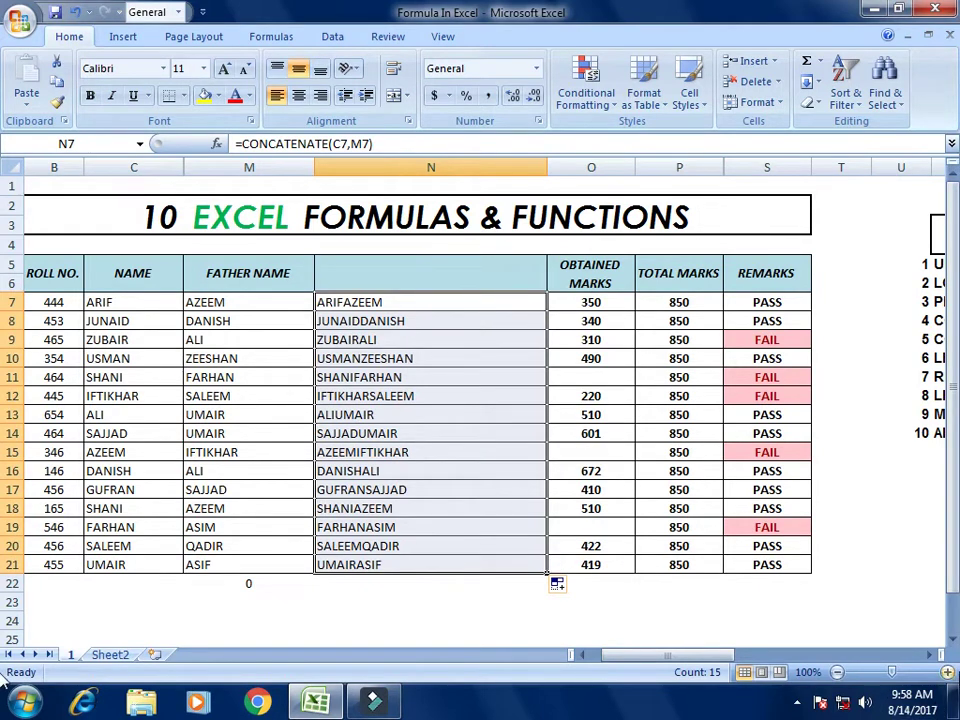
Step: Edit N7's formula to =CONCATENATE(C7," ",M7) to add a space
click(947, 672)
click(947, 672)
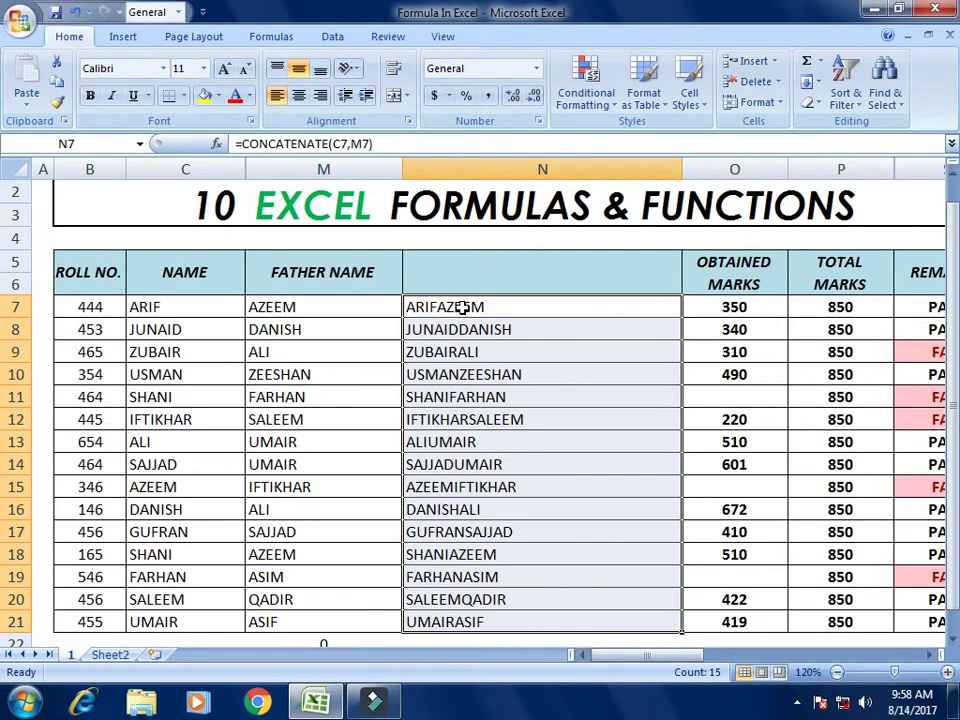
click(470, 306)
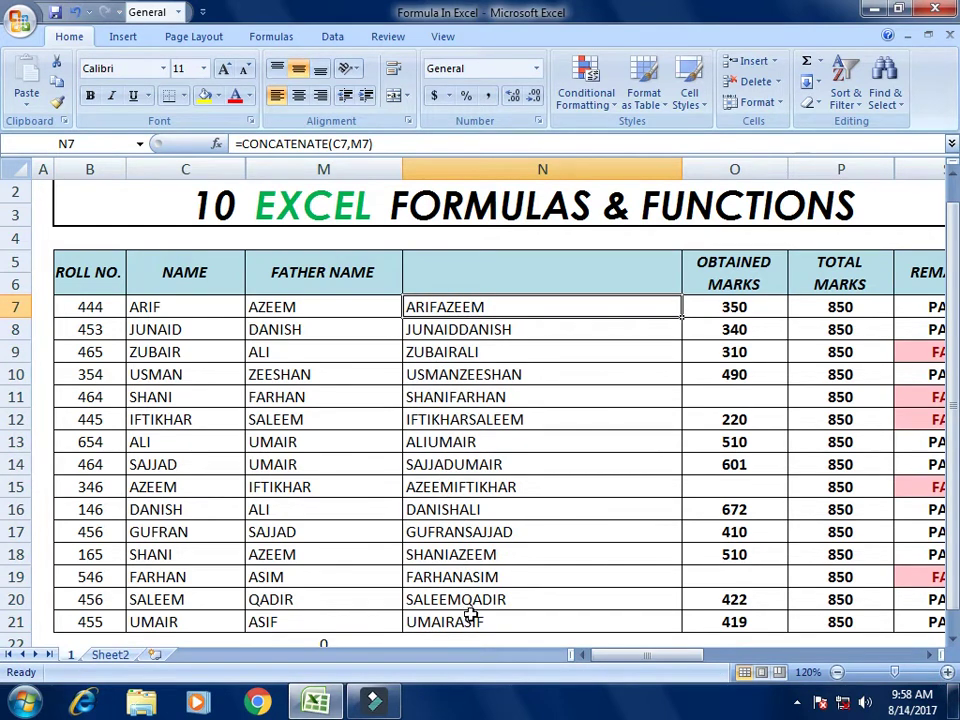
double_click(436, 304)
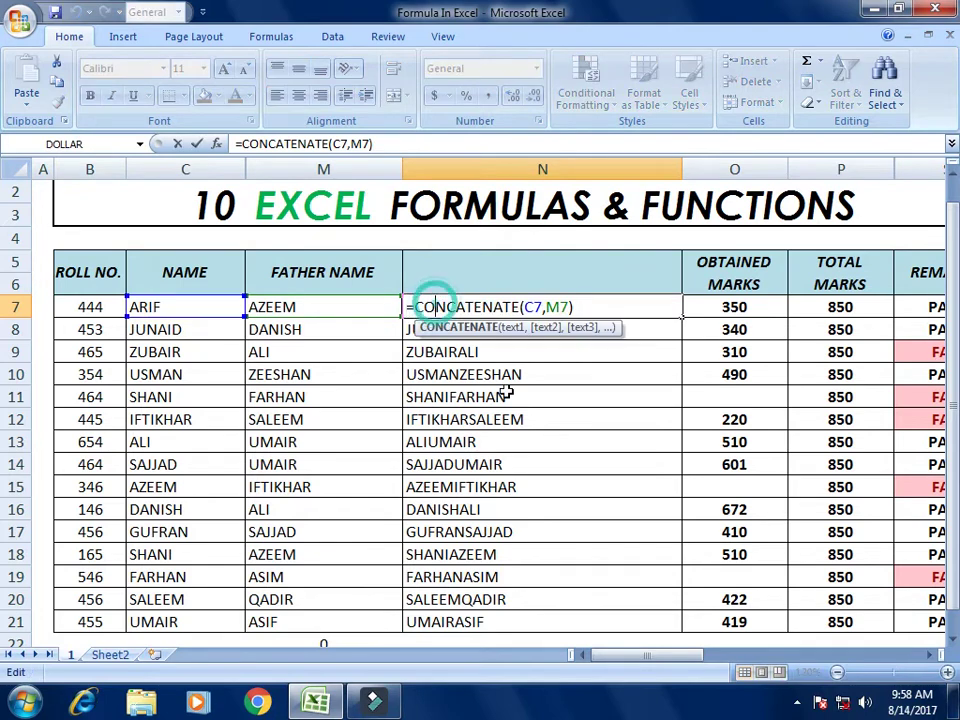
click(545, 306)
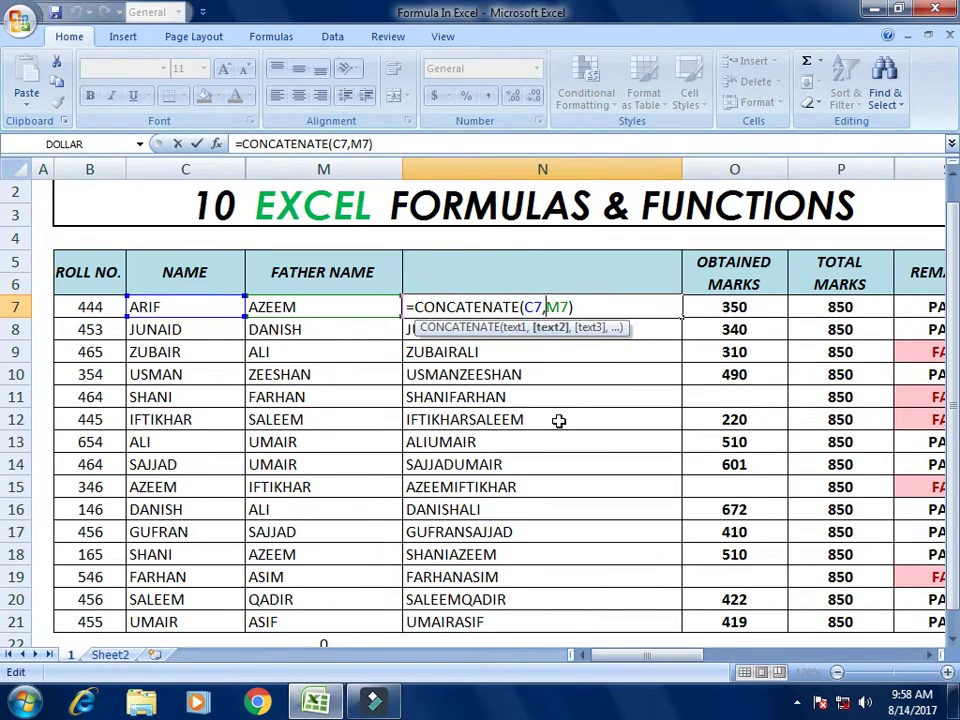
text(" )
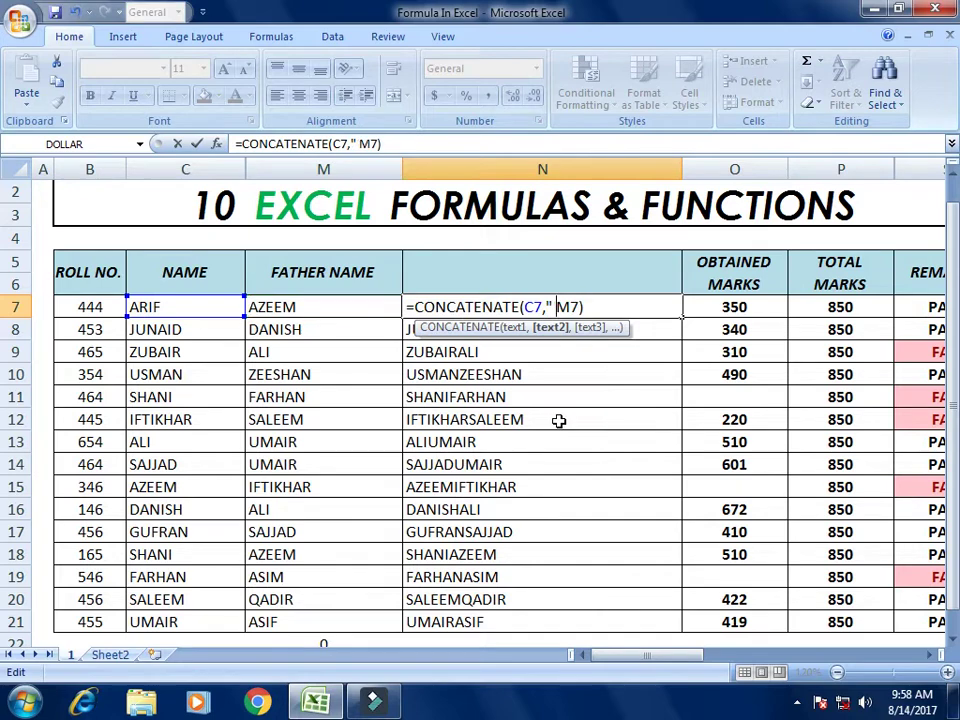
text(",)
key(Return)
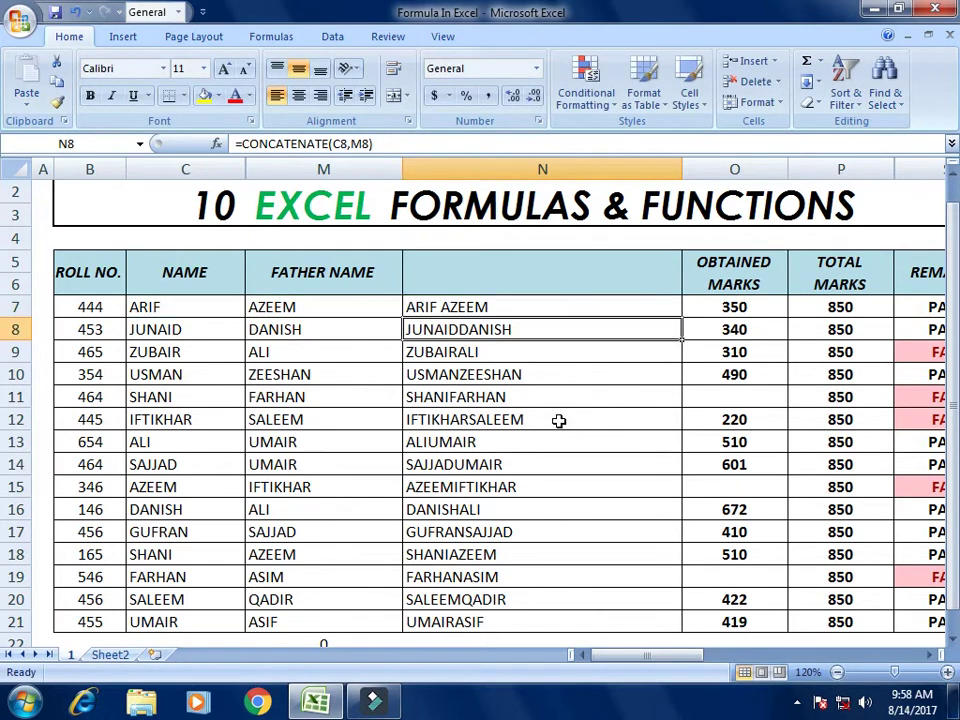
key(Up)
Step: Copy the spaced formula into N8:N21 and check the names down to row 21
key(ctrl+c)
key(Down)
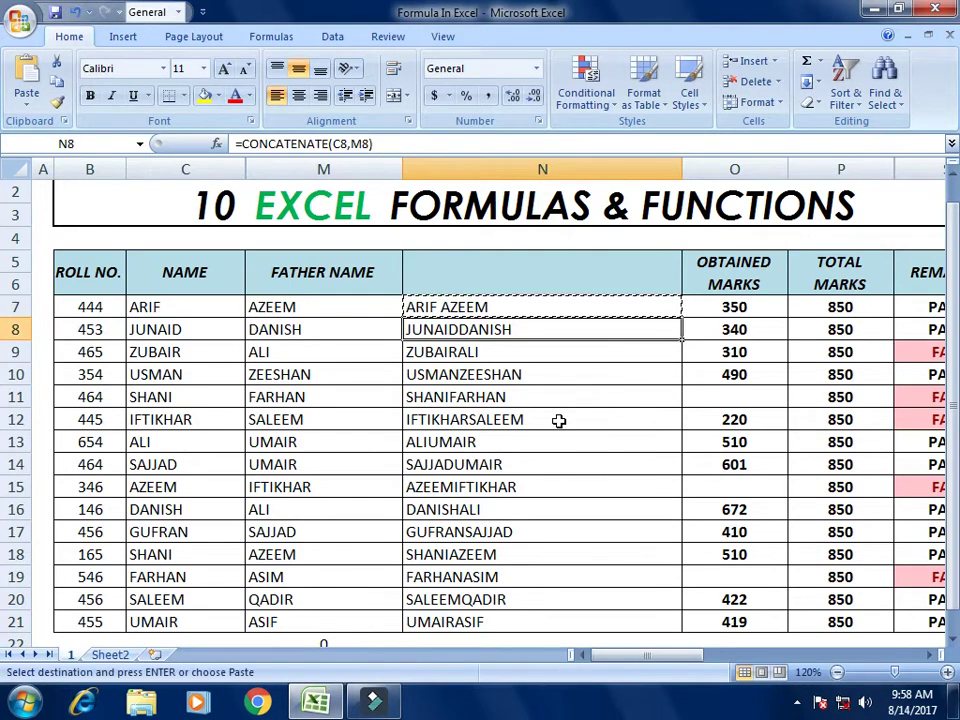
key(shift+Down)
key(shift+Down)
key(shift+Down)
key(shift+Down)
key(shift+Down)
key(shift+Down)
key(shift+Down)
key(shift+Down)
key(shift+Down)
key(shift+Down)
key(shift+Down)
key(shift+Down)
key(shift+Down)
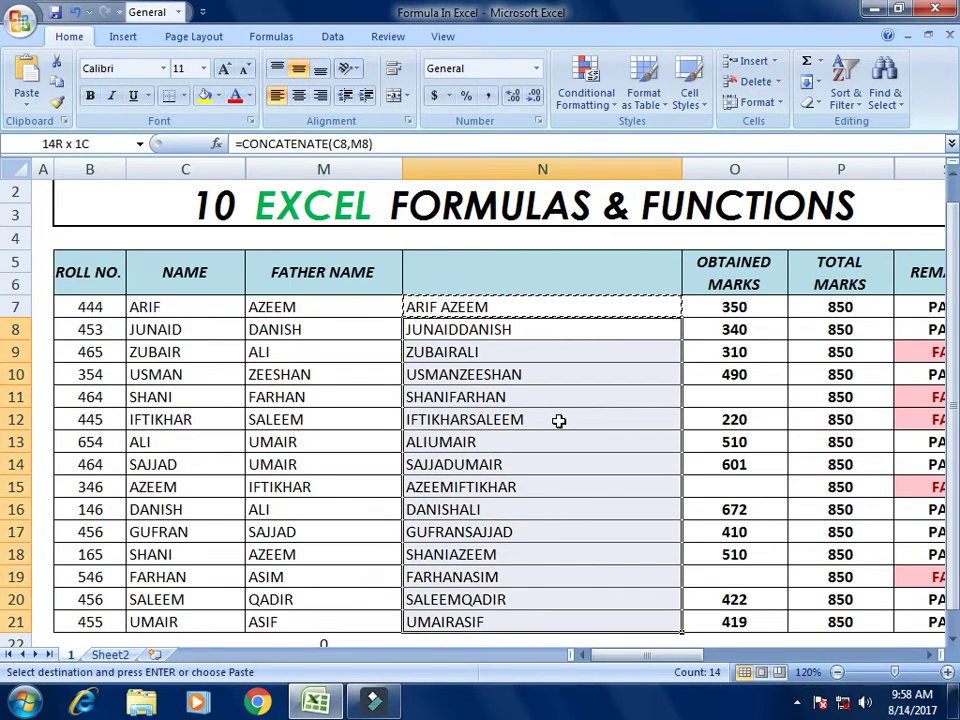
key(ctrl+v)
key(Up)
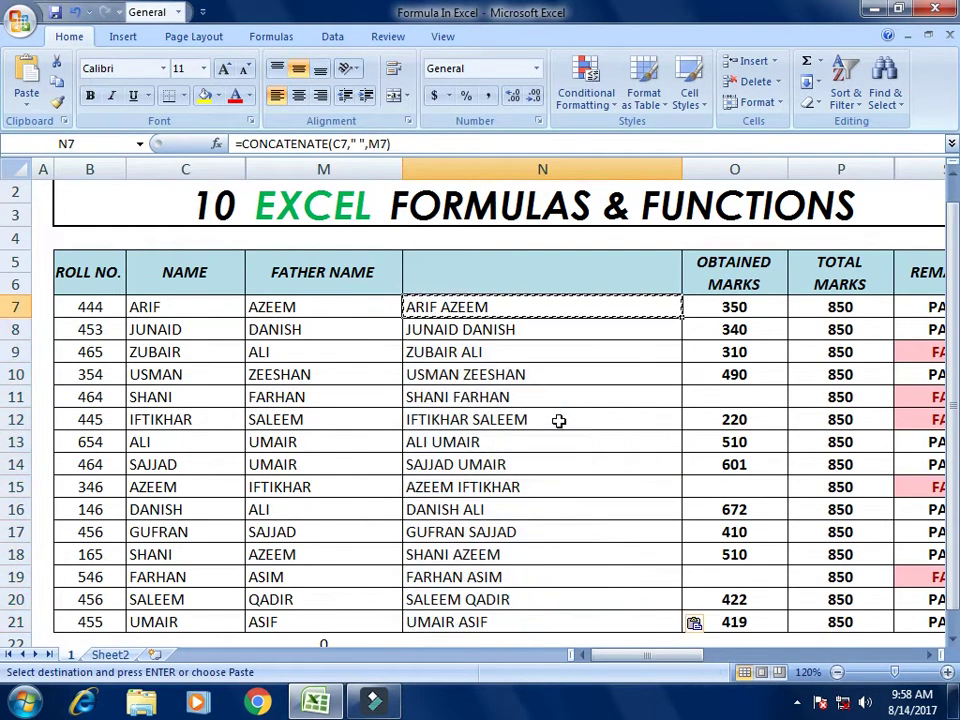
key(Down)
key(Down)
key(Down)
key(Down)
key(Escape)
key(Up)
key(Up)
key(Up)
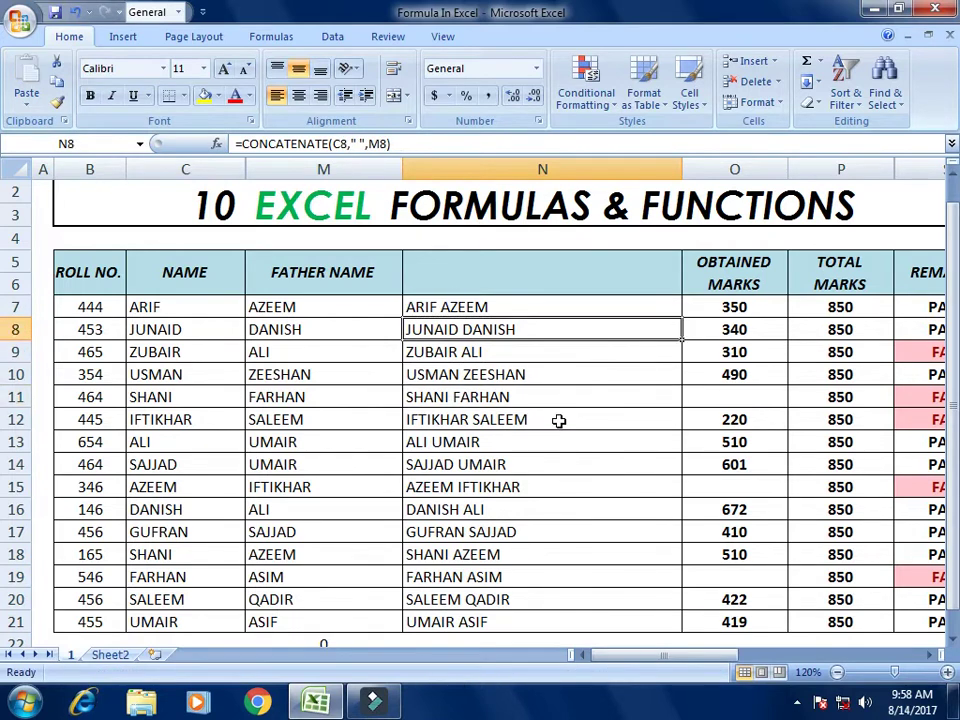
key(Up)
key(Down)
key(Down)
key(Down)
key(Down)
key(Down)
key(Up)
key(Up)
key(Up)
key(Up)
key(Up)
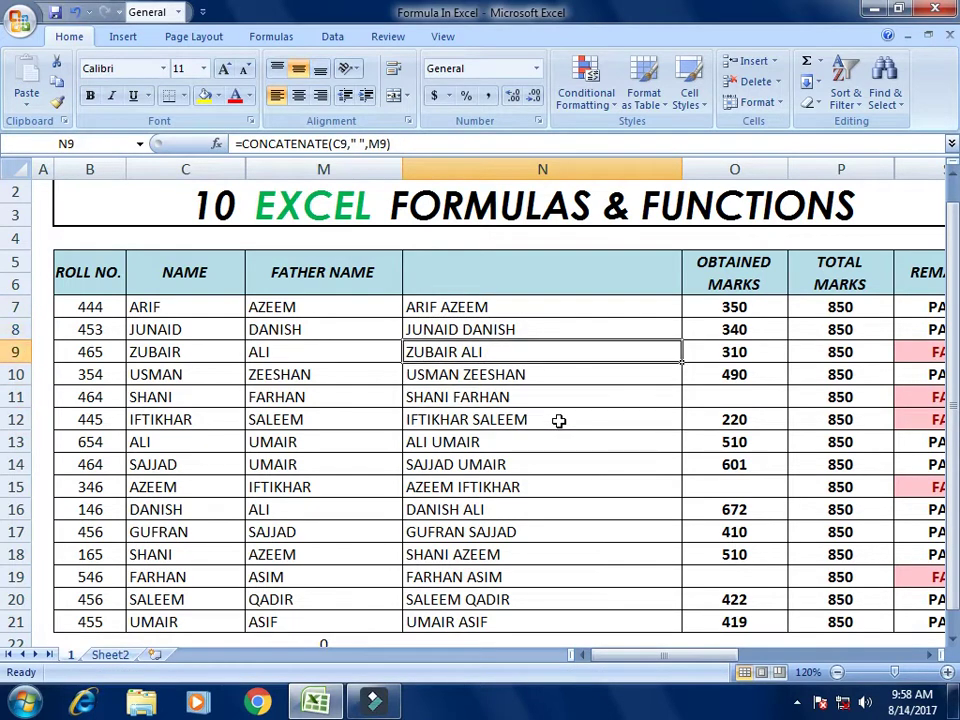
key(Down)
key(Down)
key(Down)
key(Down)
key(Down)
key(Down)
key(Down)
key(Down)
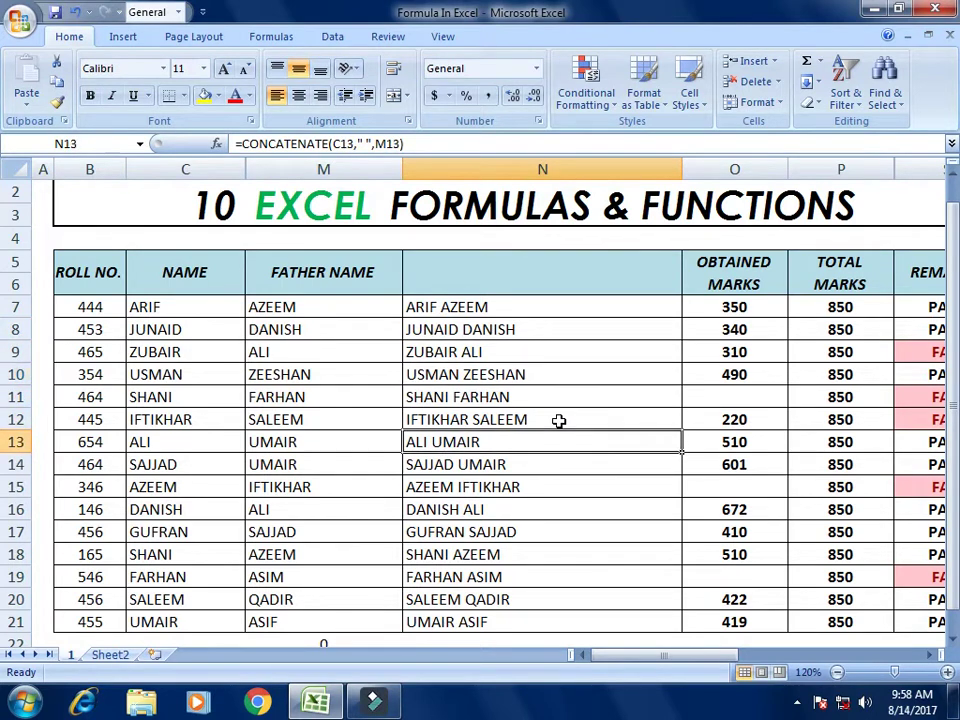
key(Down)
key(Down)
key(Down)
key(Down)
key(Down)
key(Down)
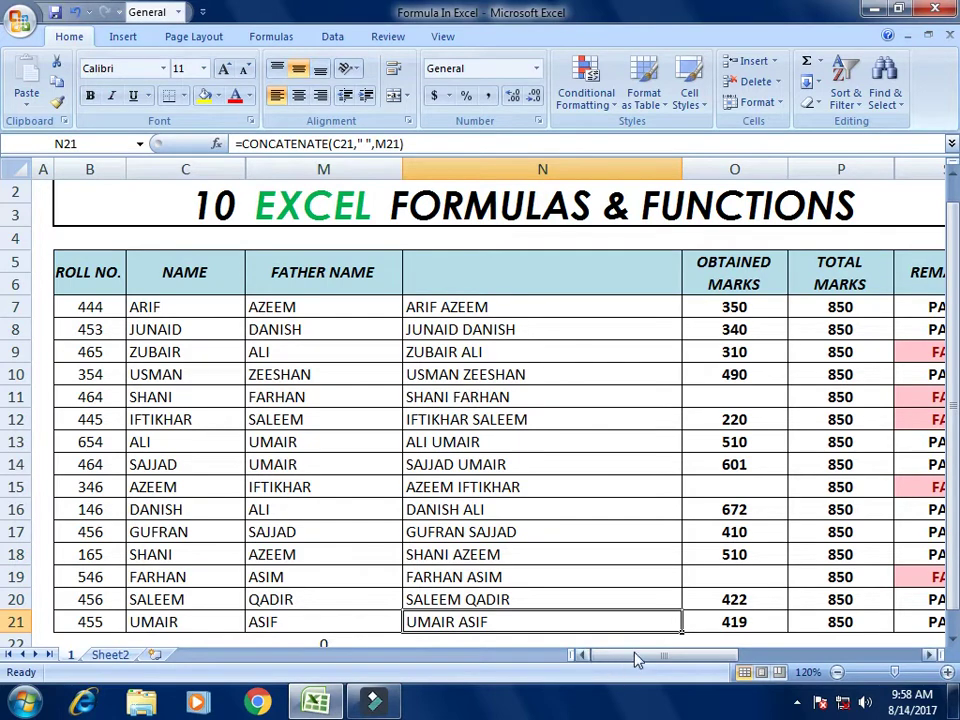
Step: Delete the combined names from N7:N21
drag(636, 656, 812, 656)
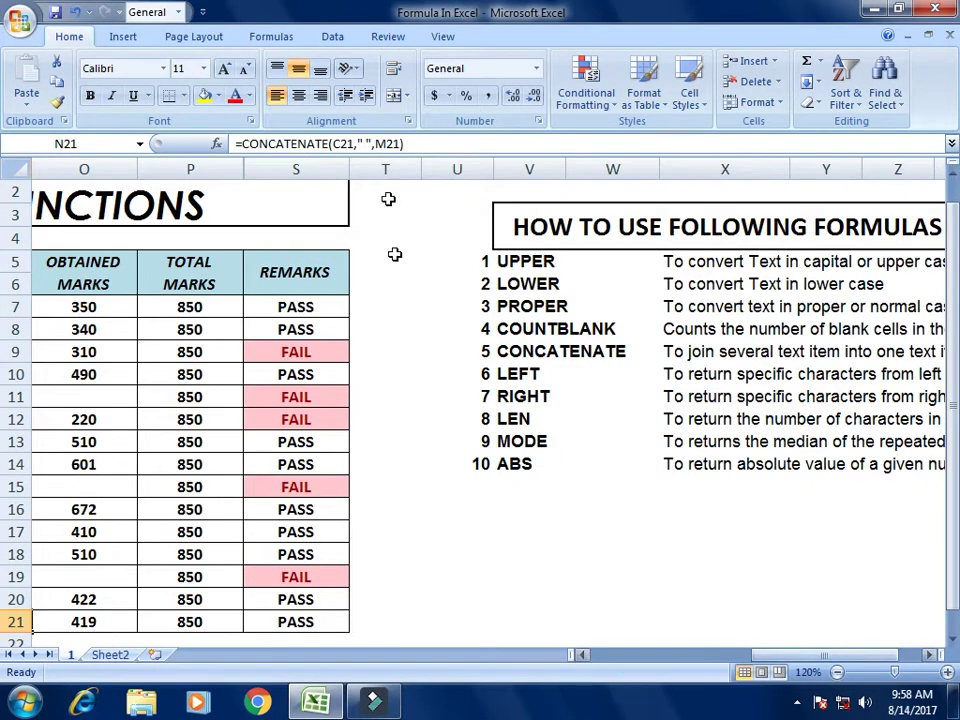
click(527, 375)
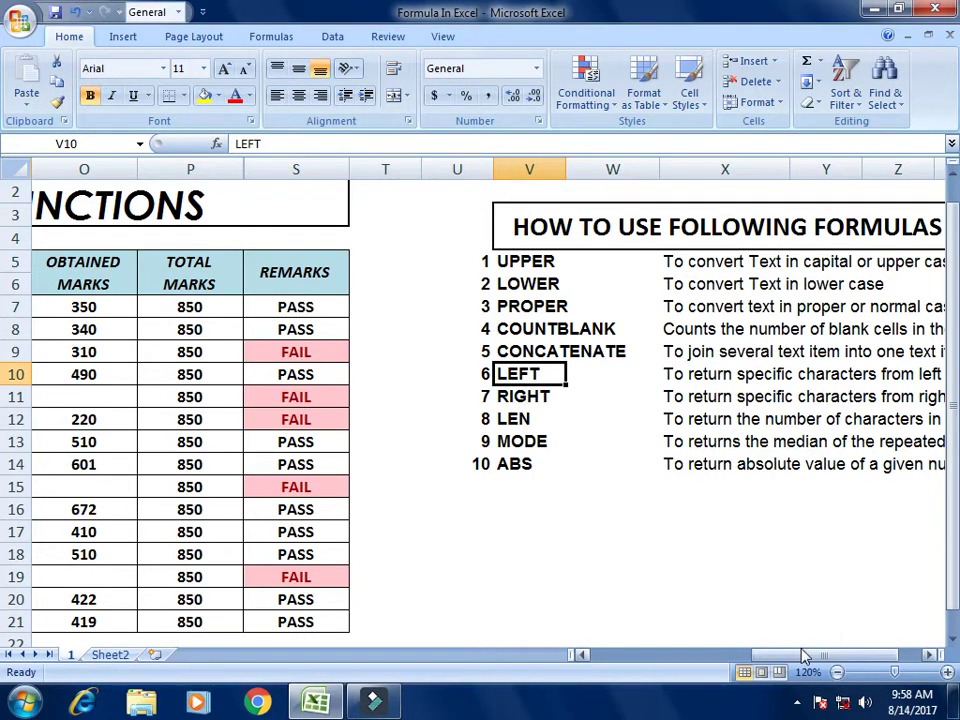
drag(799, 654, 677, 665)
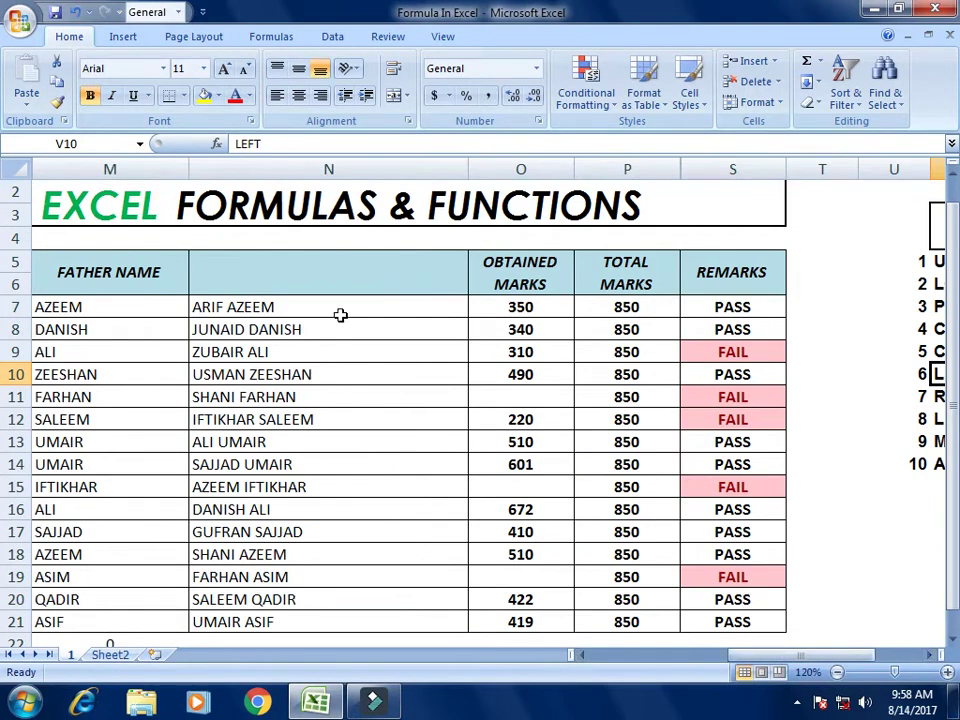
drag(339, 315, 360, 619)
key(Delete)
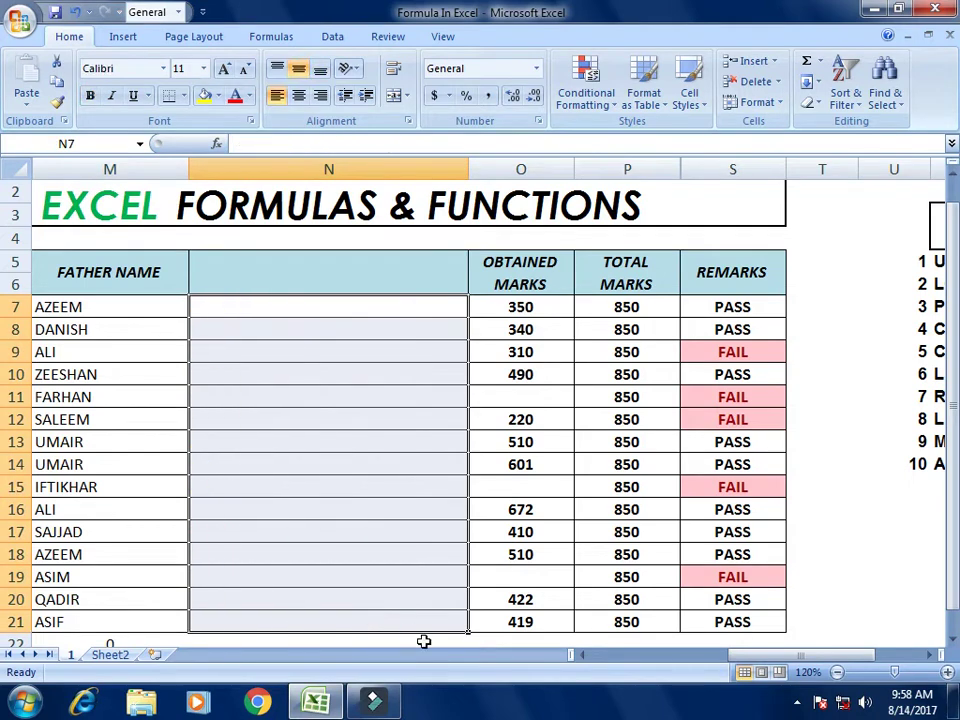
Step: Enter =LEFT(M7,2) in N7, showing AZ
drag(761, 656, 628, 662)
click(526, 304)
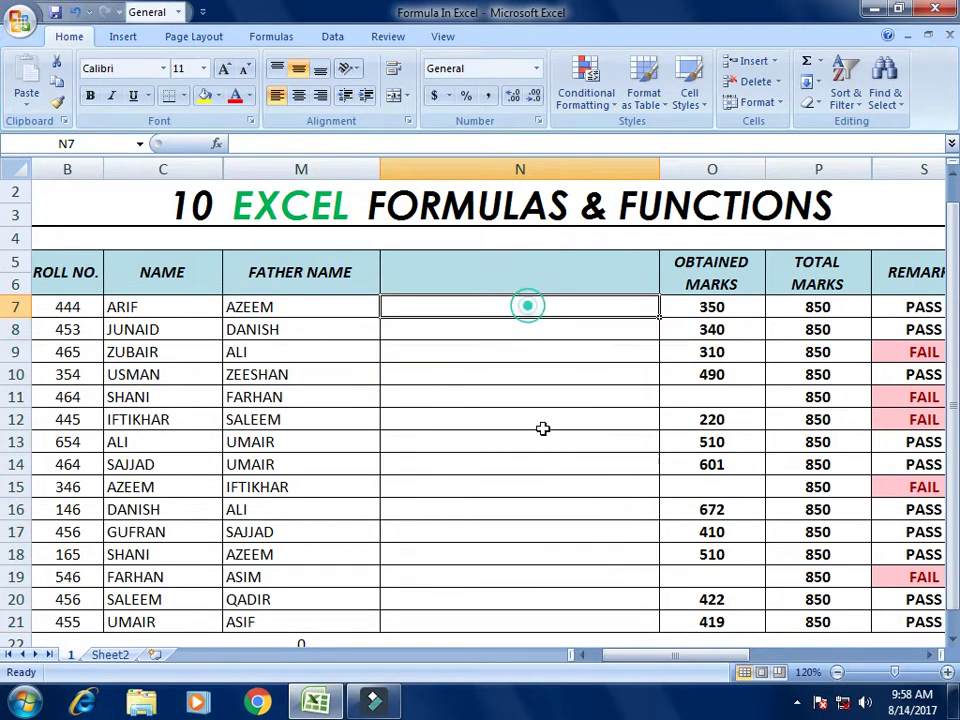
text(=)
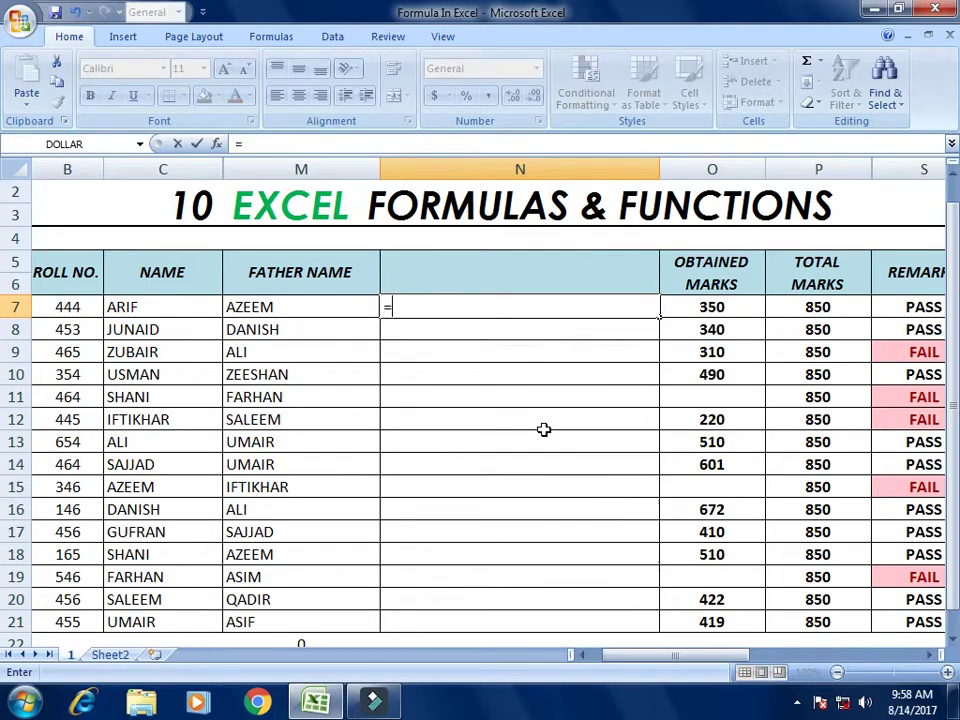
text(LEF)
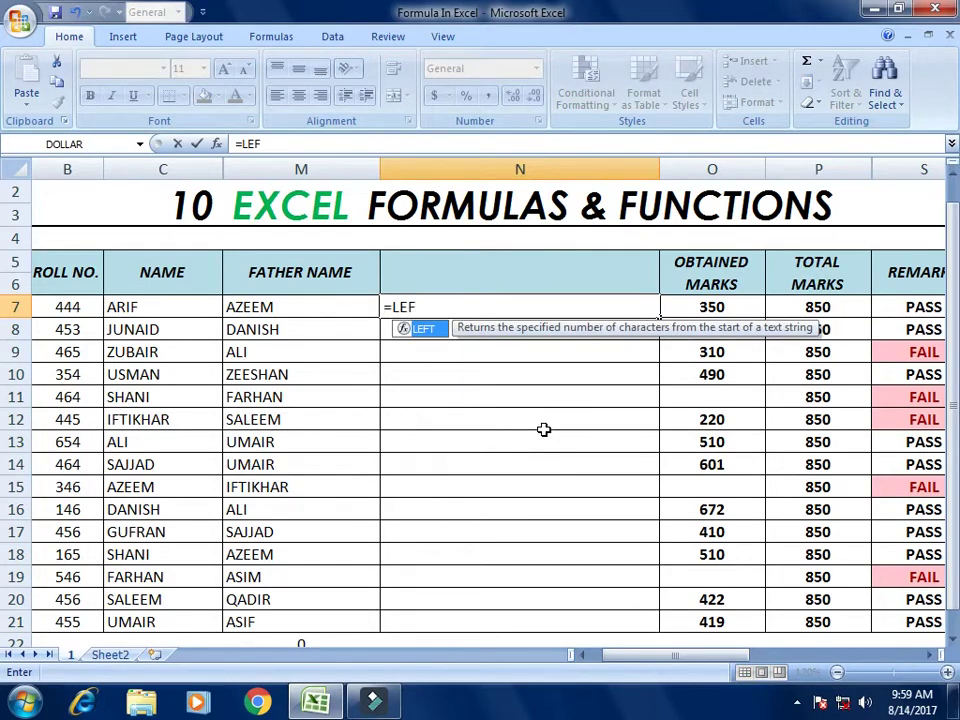
text(T()
key(Left)
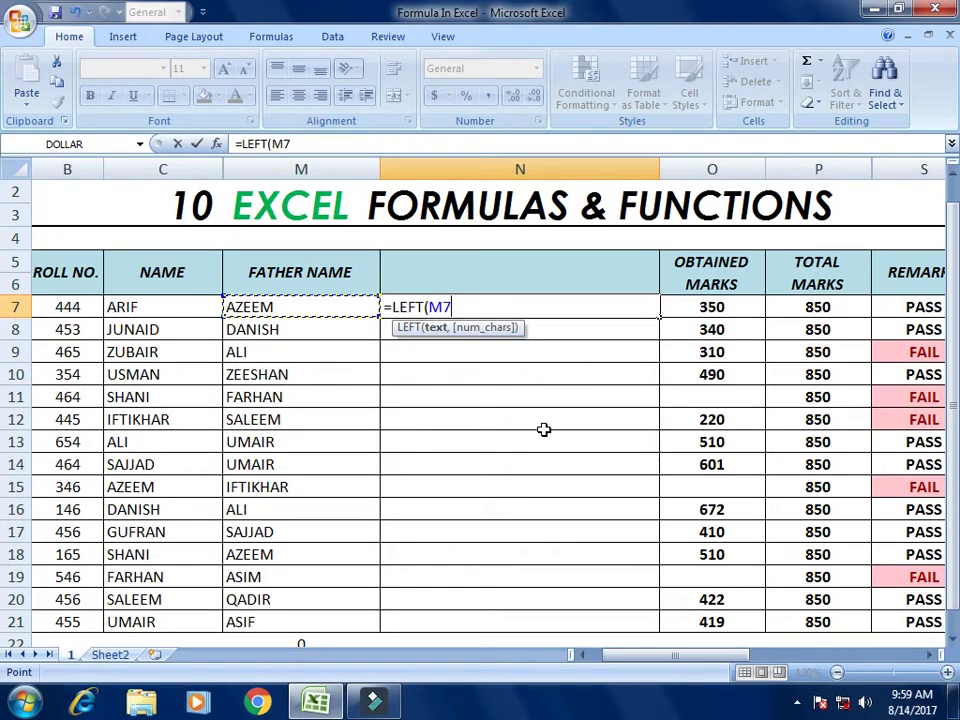
text(,)
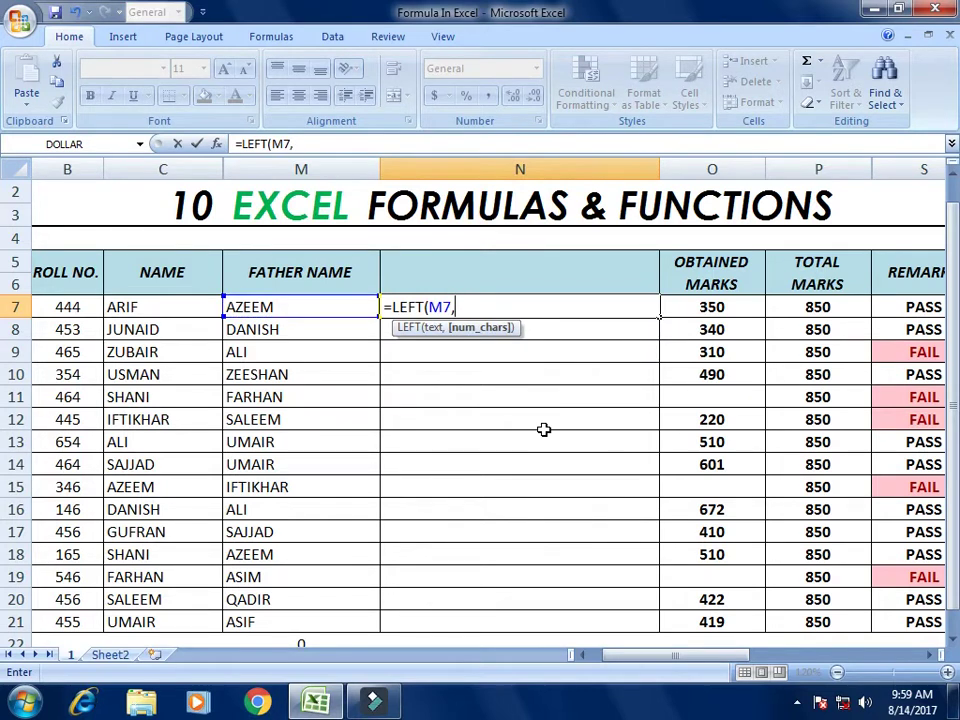
text(2))
key(Return)
key(Up)
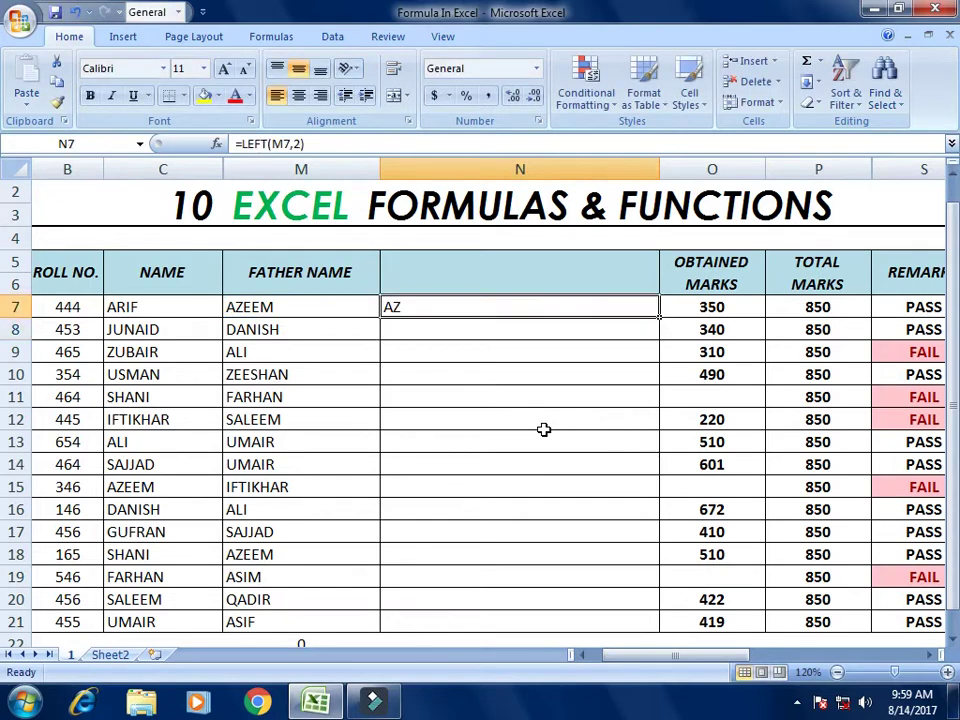
key(F2)
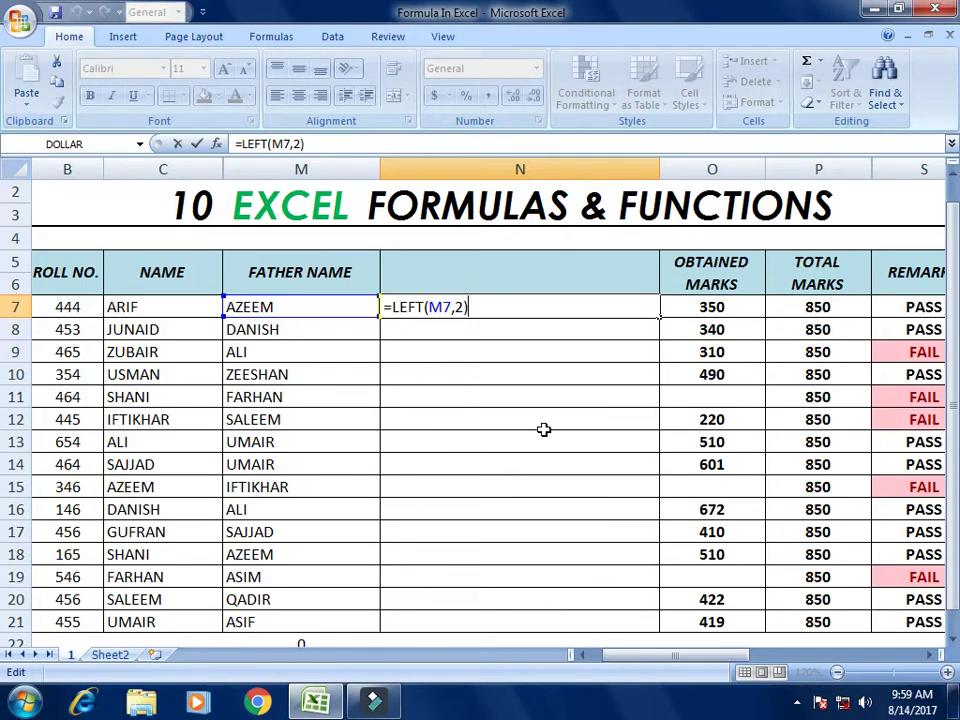
key(ctrl+Return)
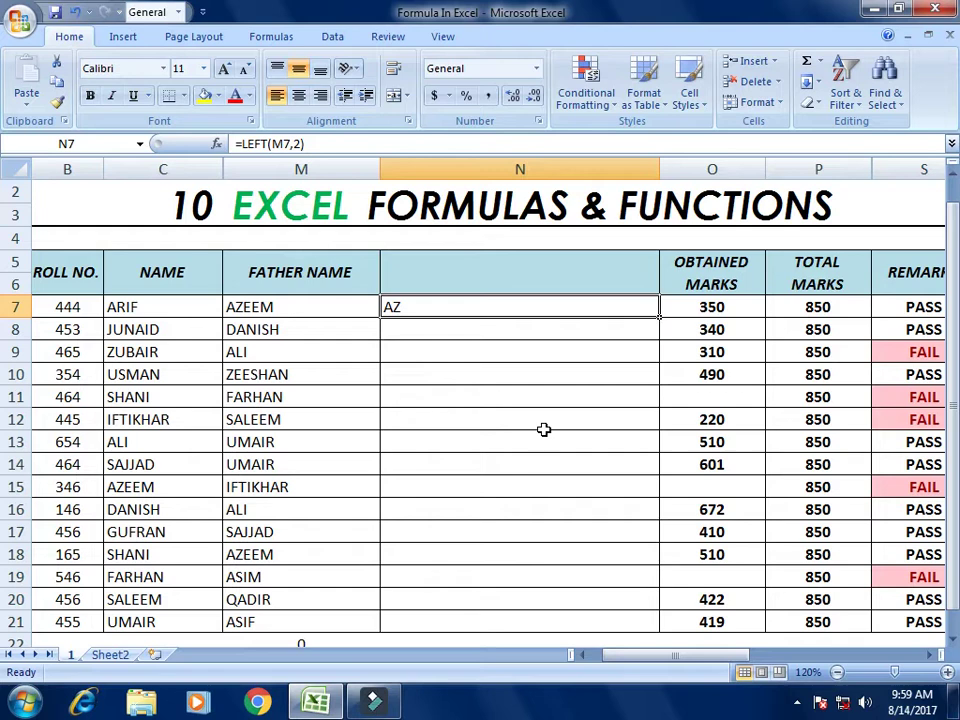
Step: Change N7's formula to =LEFT(M7,3) to take three characters
key(Left)
key(Right)
key(Left)
key(Right)
key(F2)
key(Left)
key(Left)
key(Delete)
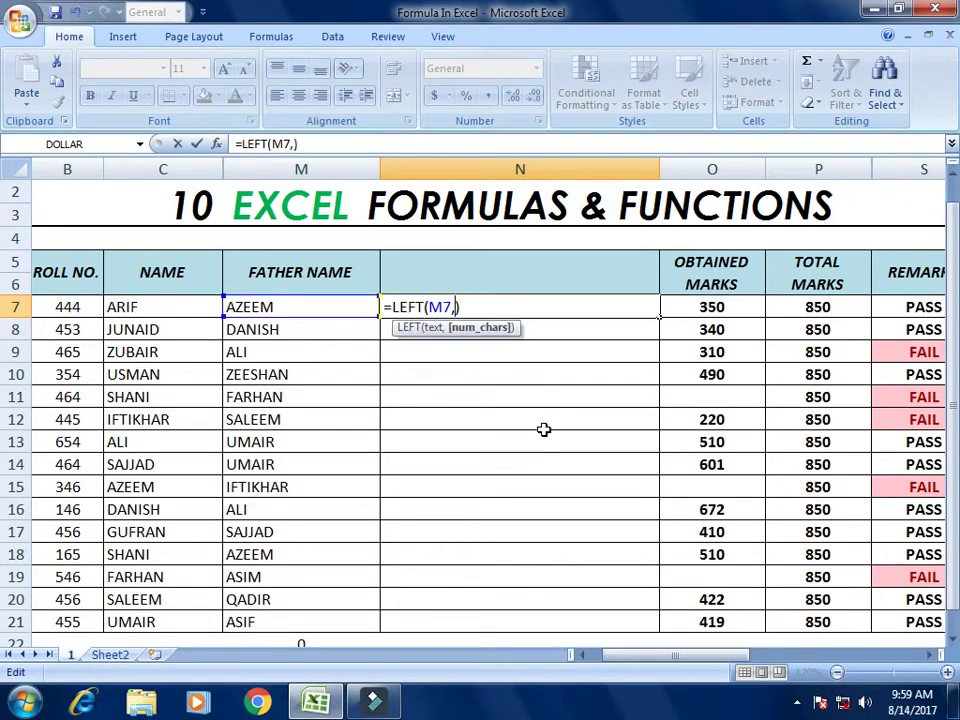
text(3)
key(Return)
Step: Clear the LEFT formula from N7
key(Up)
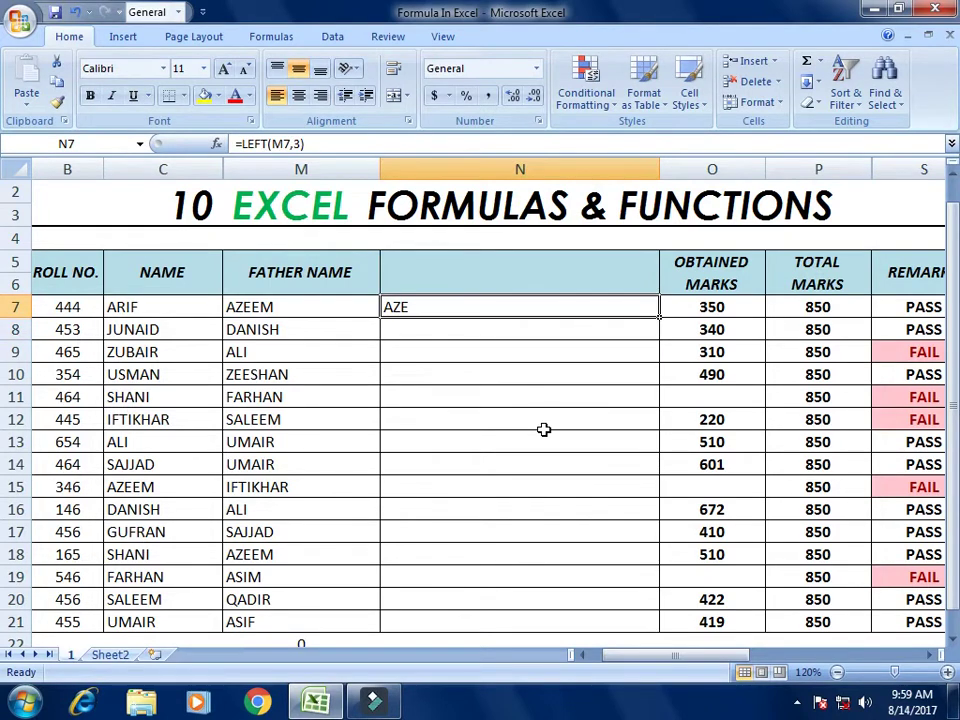
key(Right)
key(Left)
key(Delete)
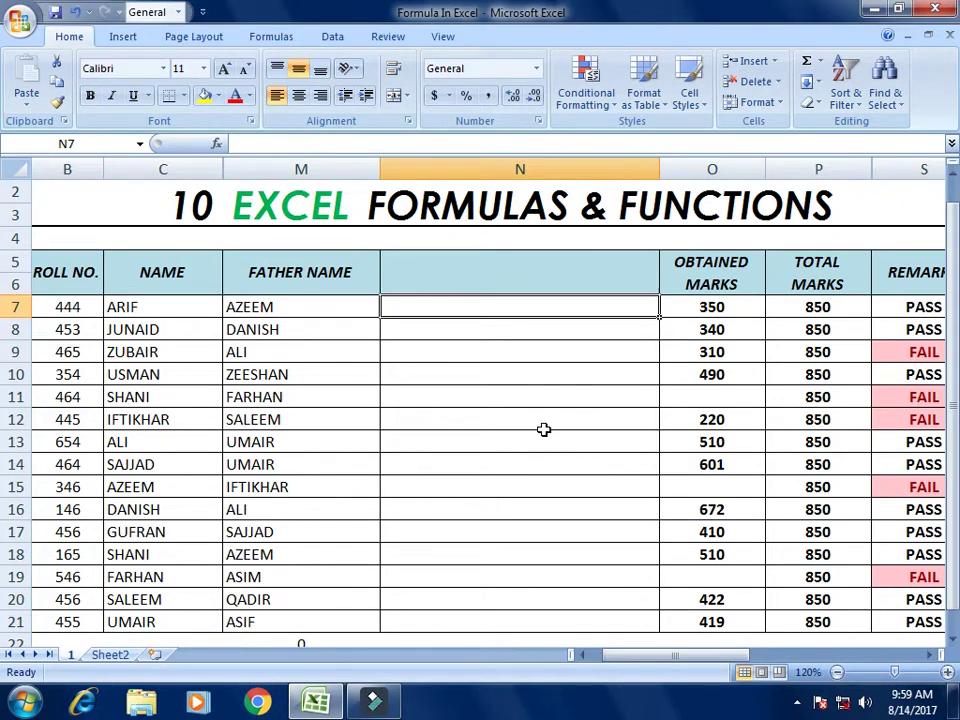
Step: Enter =RIGHT(M7,1) in N7 and copy it down to N8:N13
text(=)
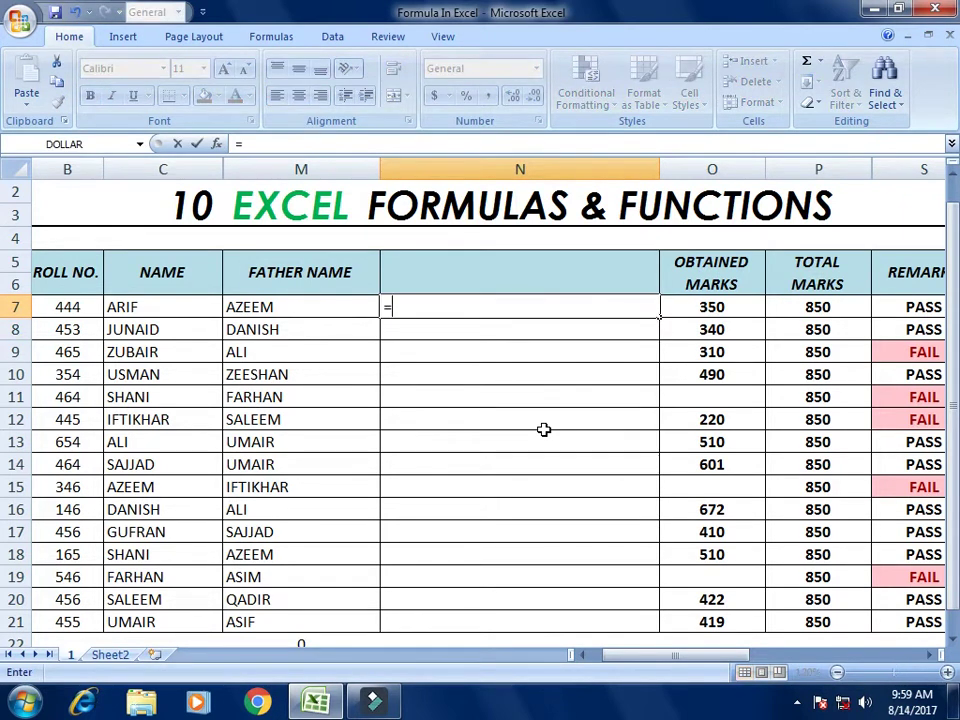
text(RIGHT()
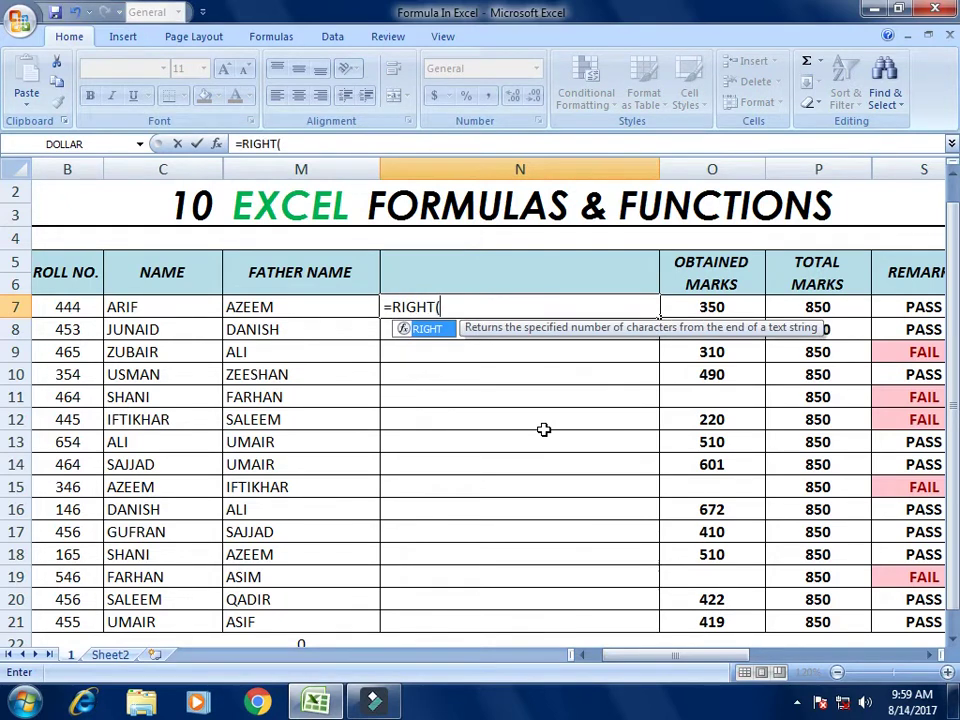
key(Left)
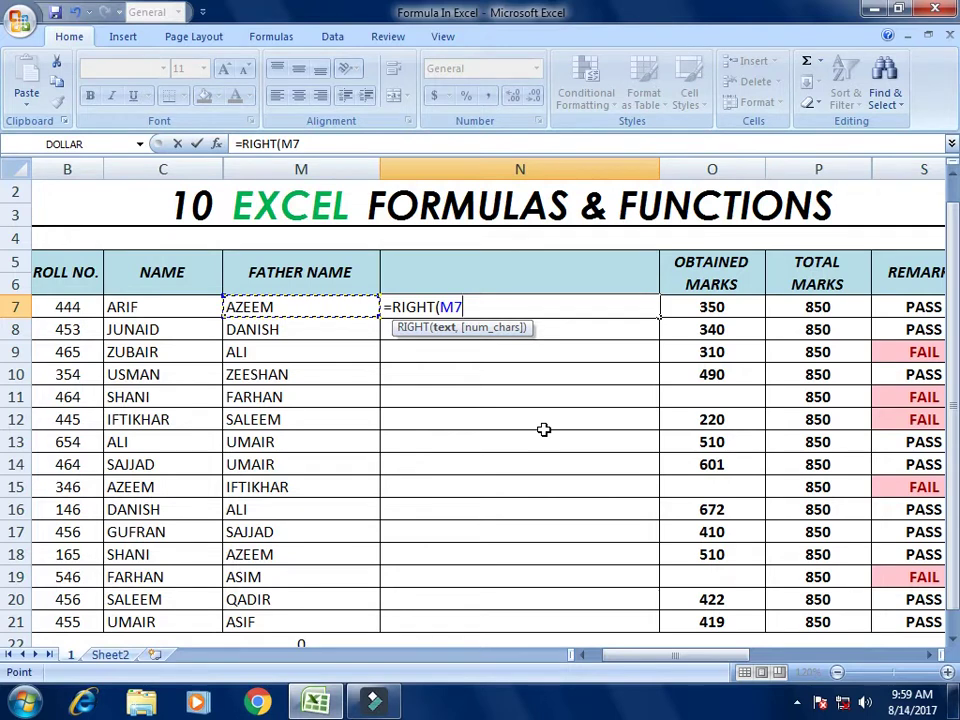
text(,)
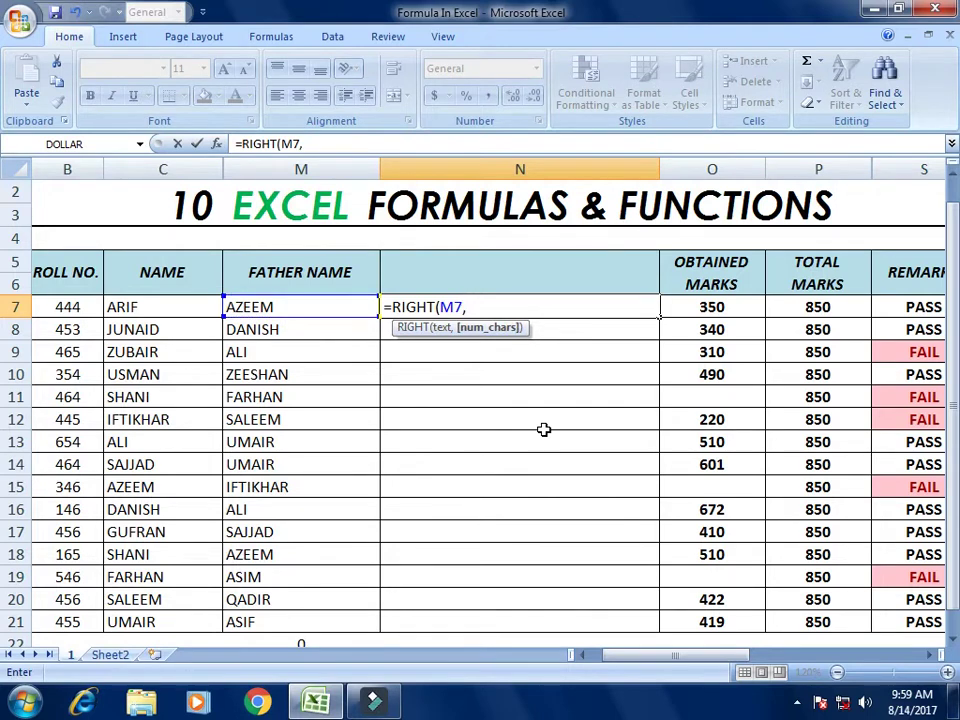
text(1)
key(Return)
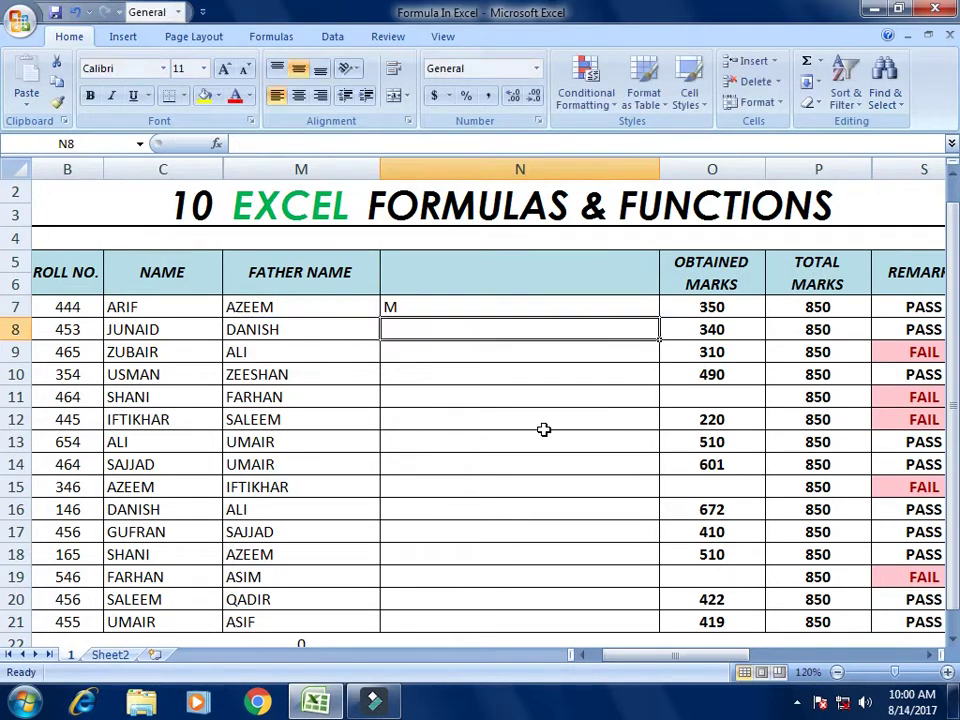
key(Up)
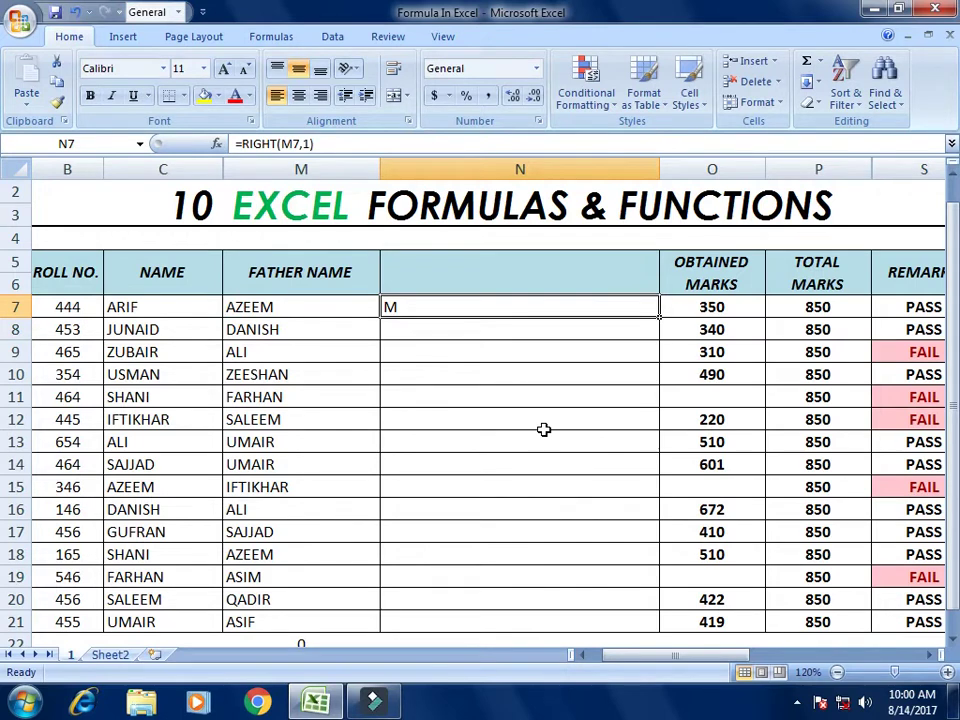
key(ctrl+c)
key(Down)
key(shift+Down)
key(shift+Down)
key(shift+Down)
key(shift+Down)
key(shift+Down)
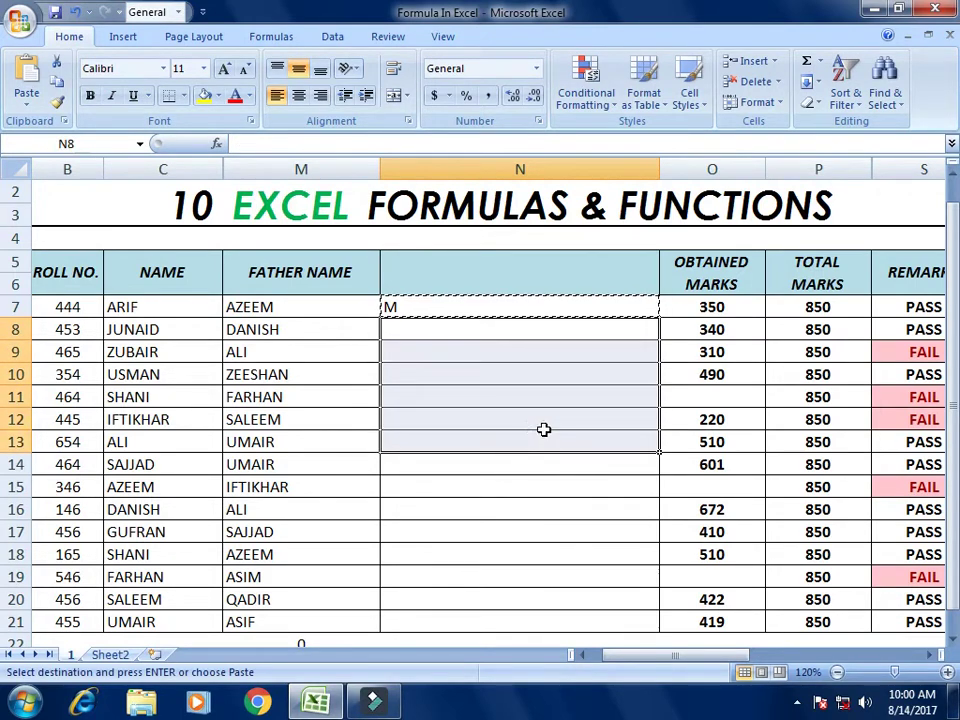
key(ctrl+v)
Step: Compare the results with the father names, then change N7 to =RIGHT(M7,2)
key(Up)
key(Down)
key(Left)
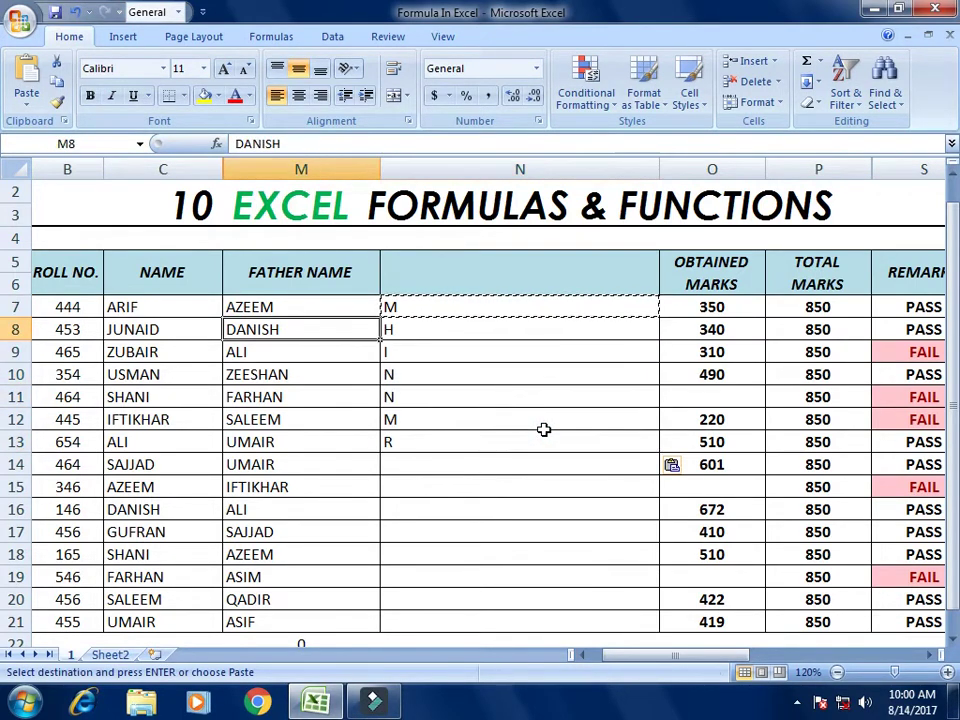
key(Down)
key(Down)
key(Down)
key(Down)
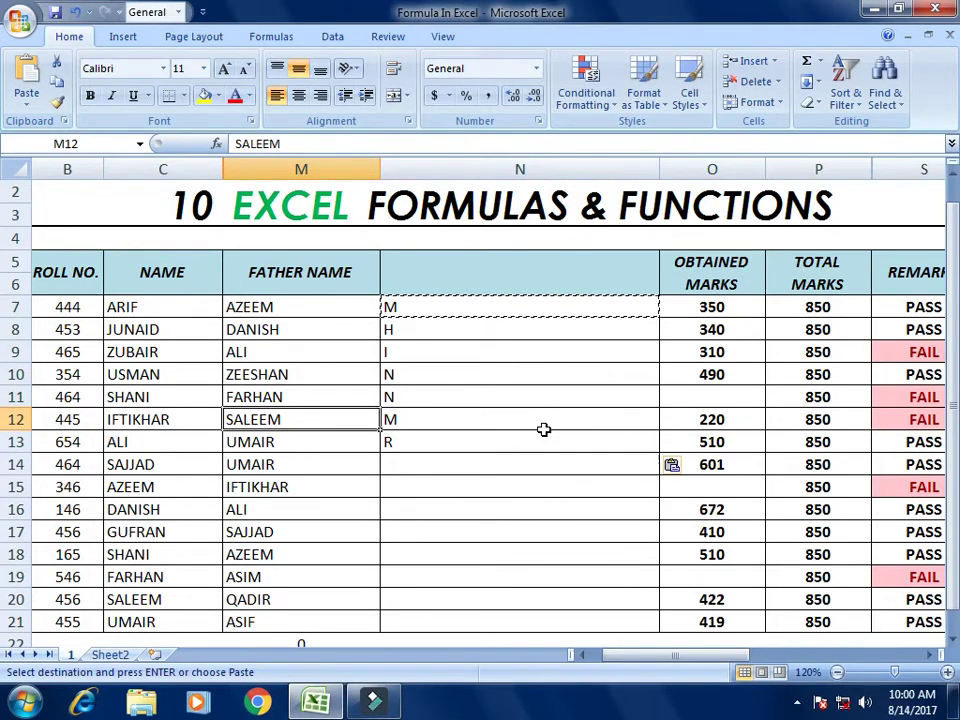
key(Up)
key(Up)
key(Up)
key(Up)
key(Up)
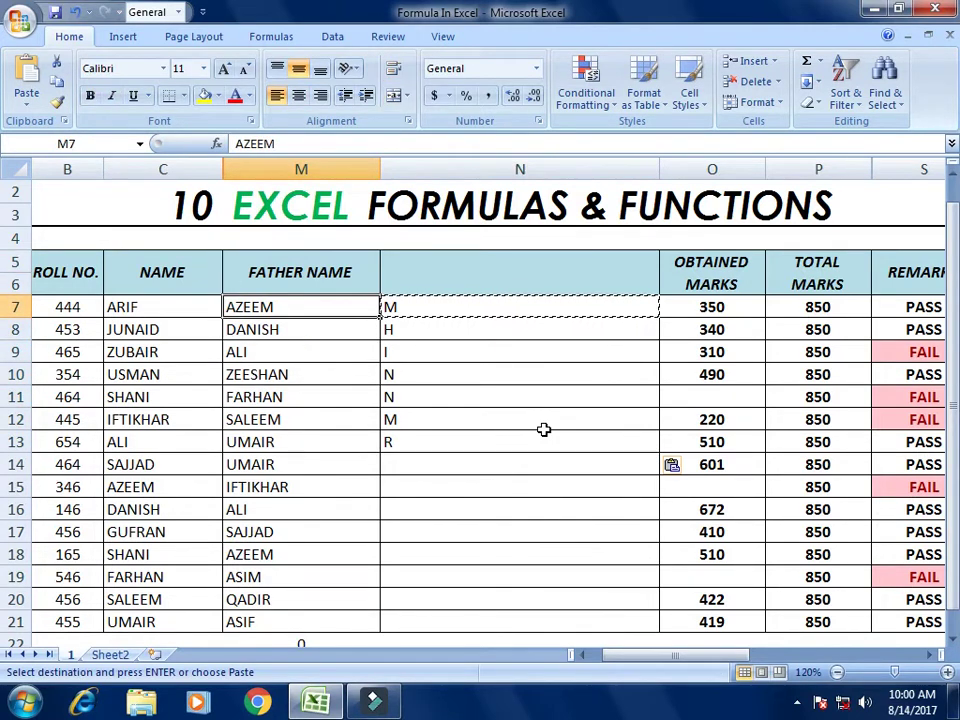
key(Right)
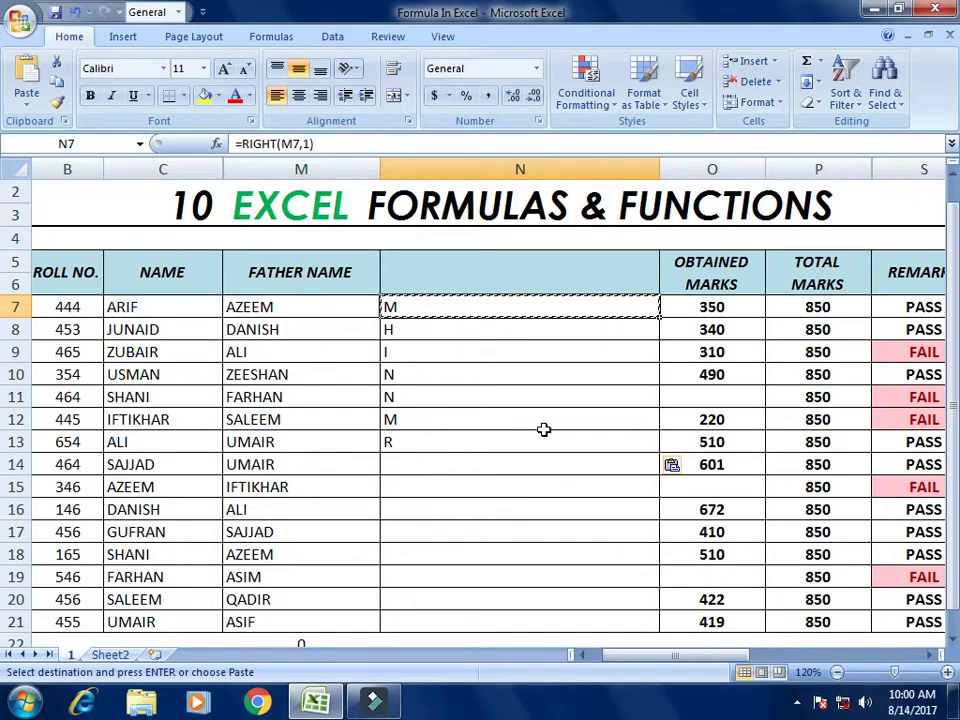
key(F2)
key(Left)
key(Left)
key(Delete)
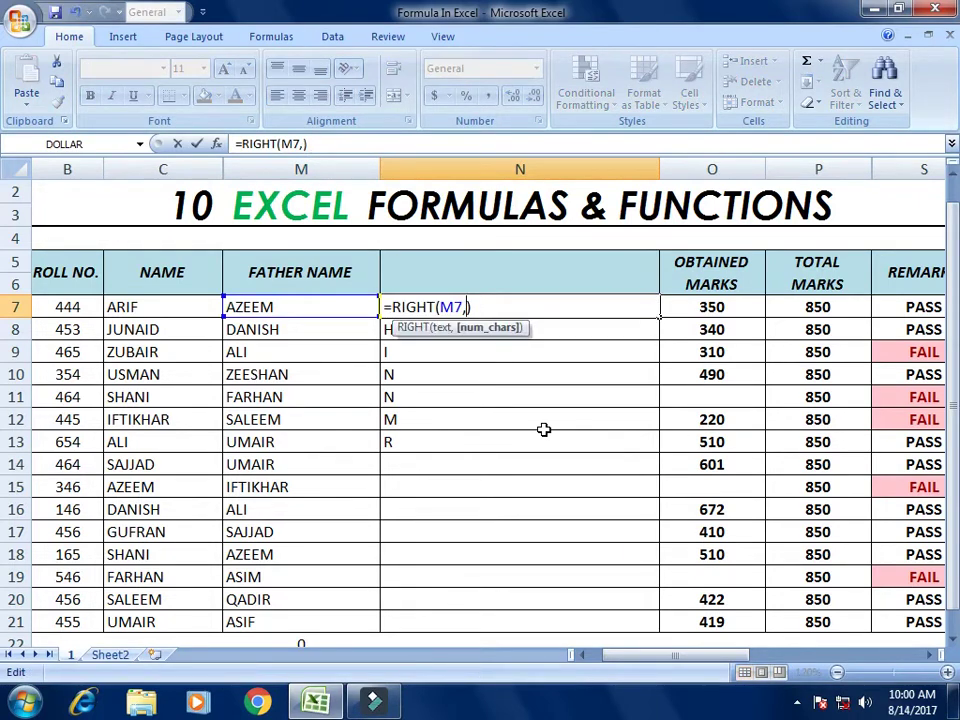
text(2)
key(ctrl+Return)
Step: Copy the two-letter =RIGHT(M7,2) formula into N8:N13
key(ctrl+c)
key(Down)
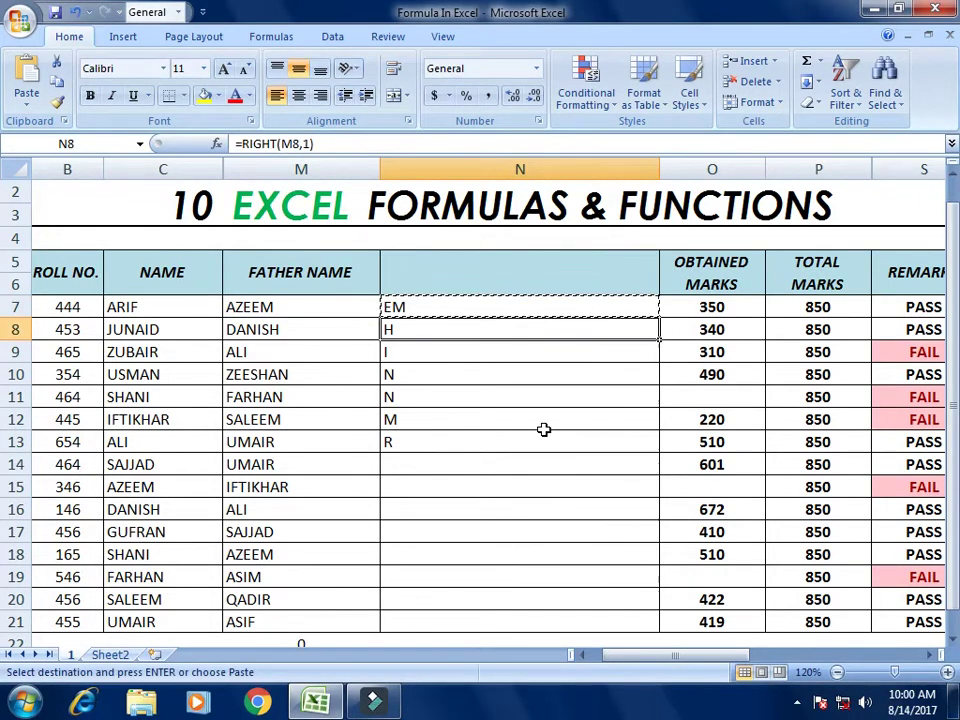
key(shift+Down)
key(shift+Down)
key(shift+Down)
key(shift+Down)
key(shift+Down)
key(ctrl+v)
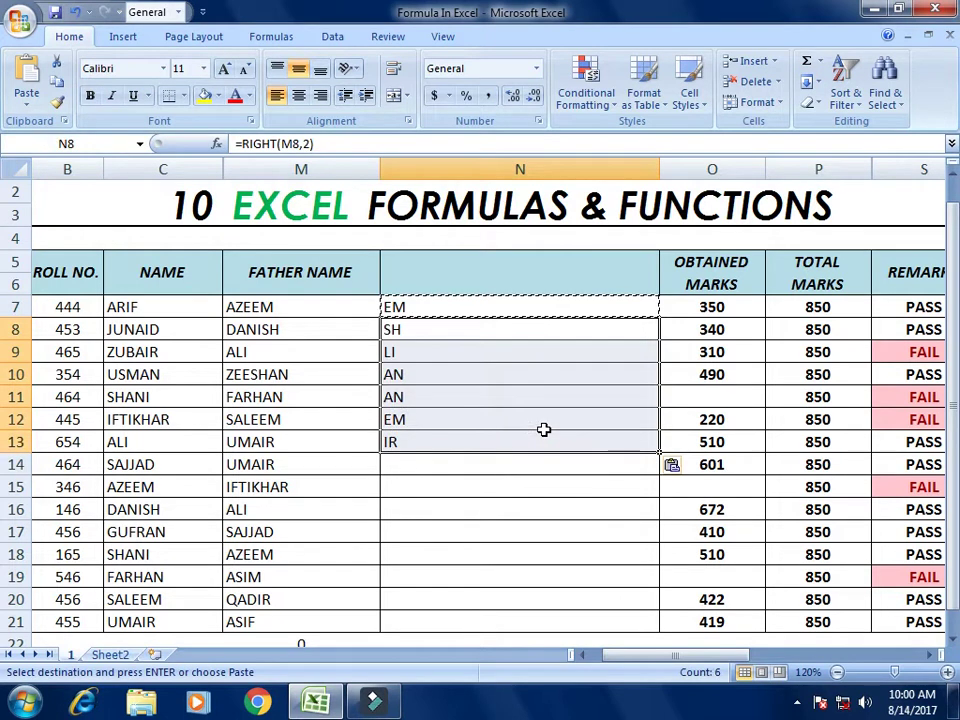
key(Up)
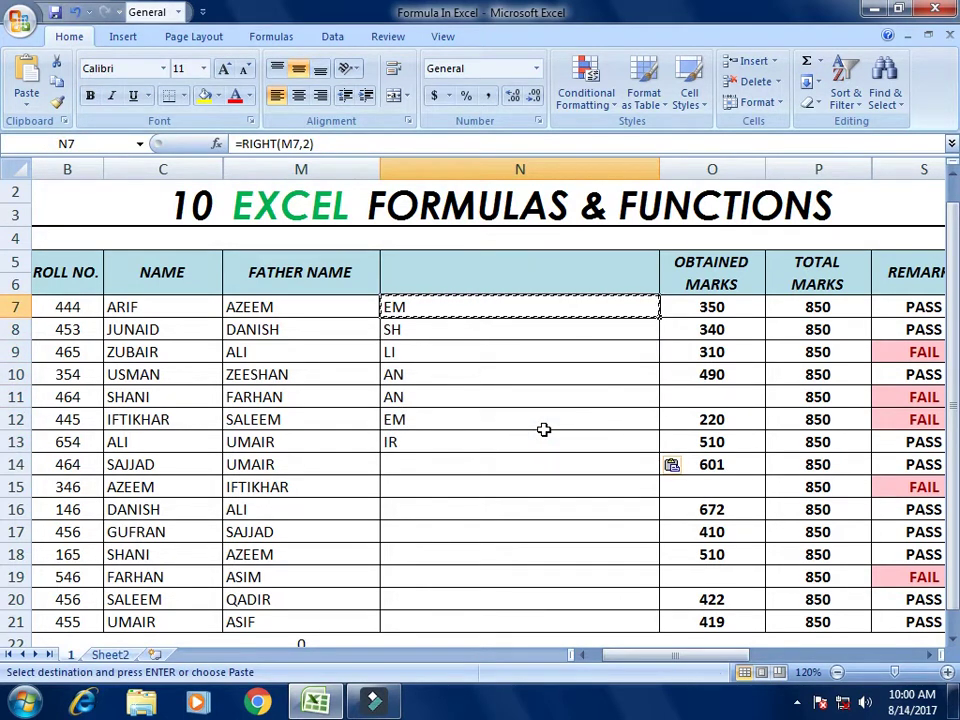
key(Escape)
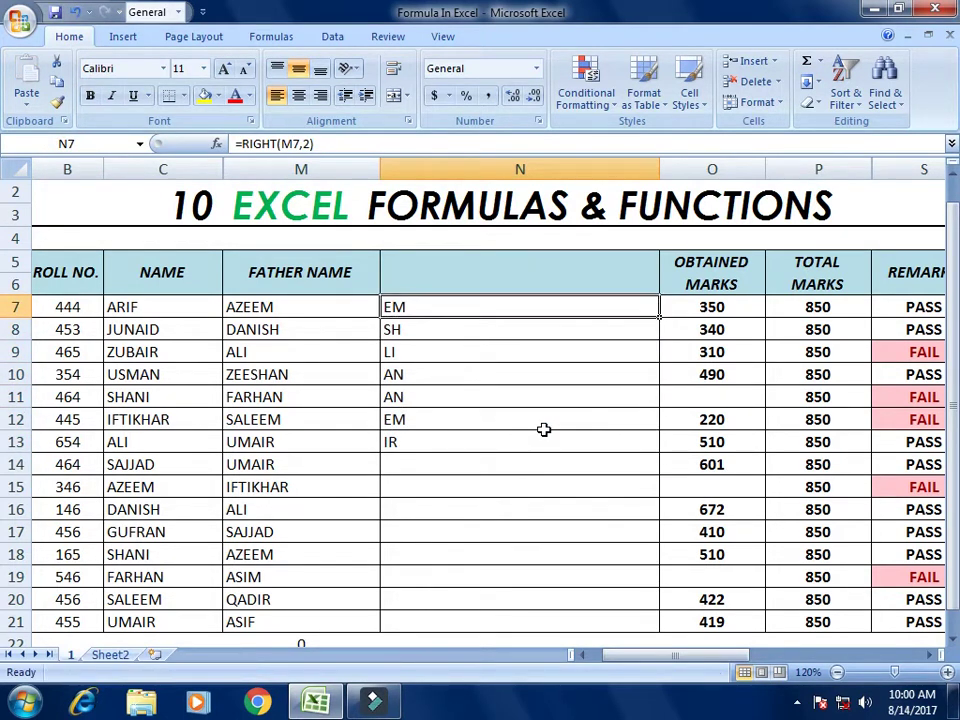
key(Left)
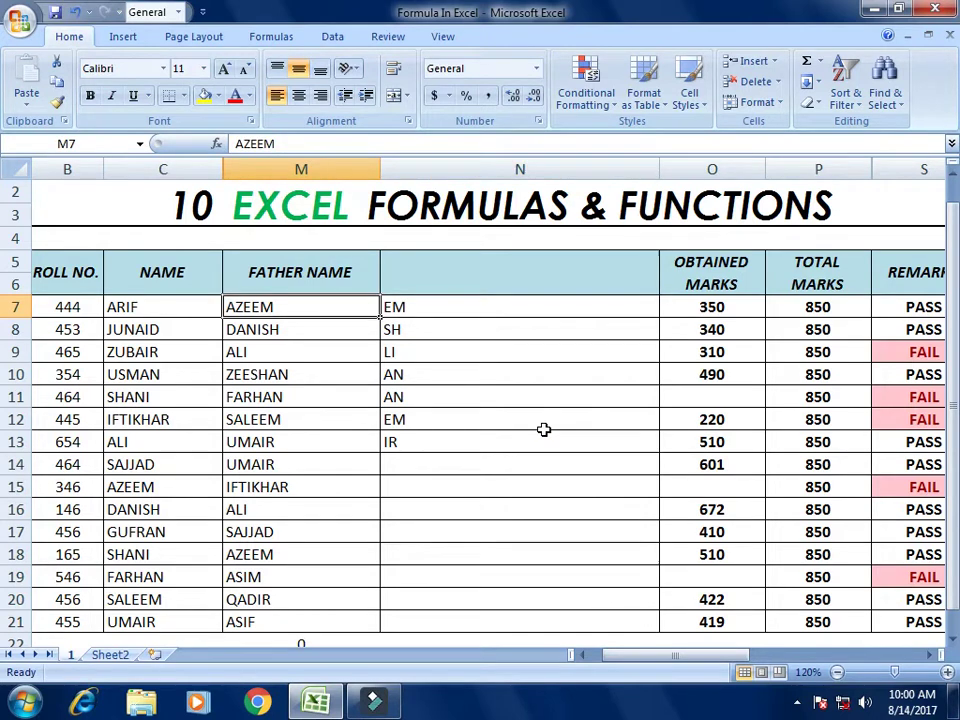
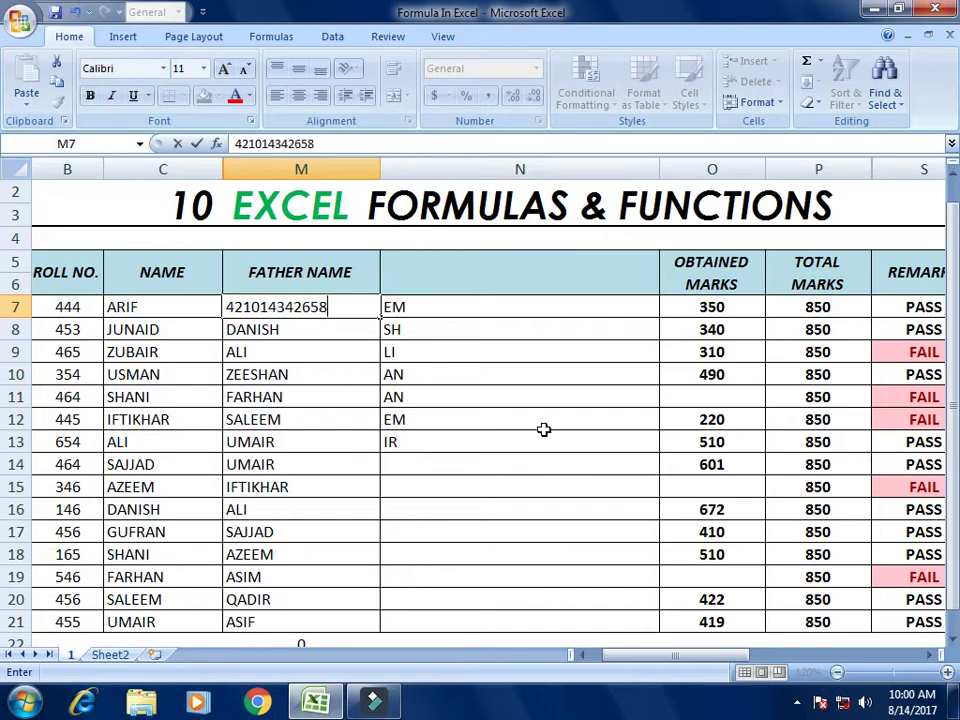
key(ctrl+Return)
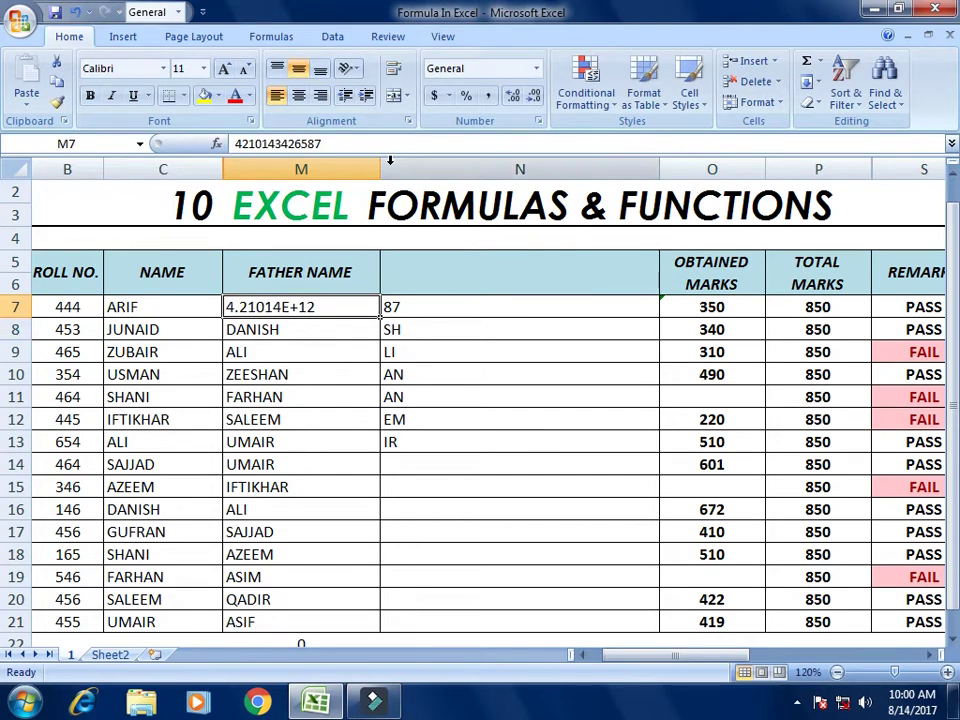
drag(380, 165, 413, 165)
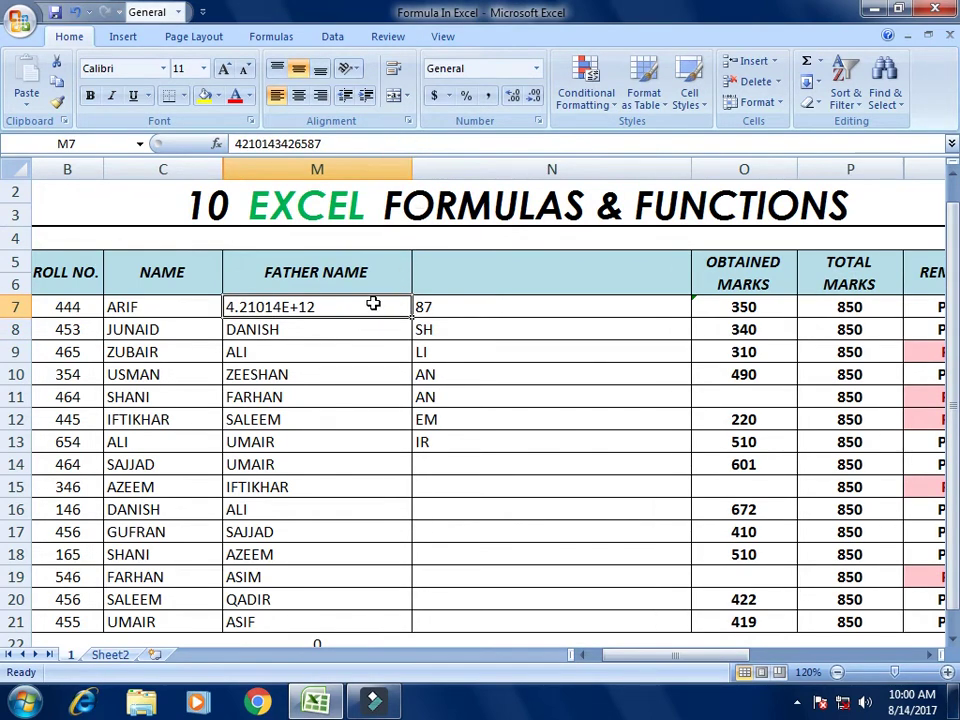
click(535, 68)
click(536, 68)
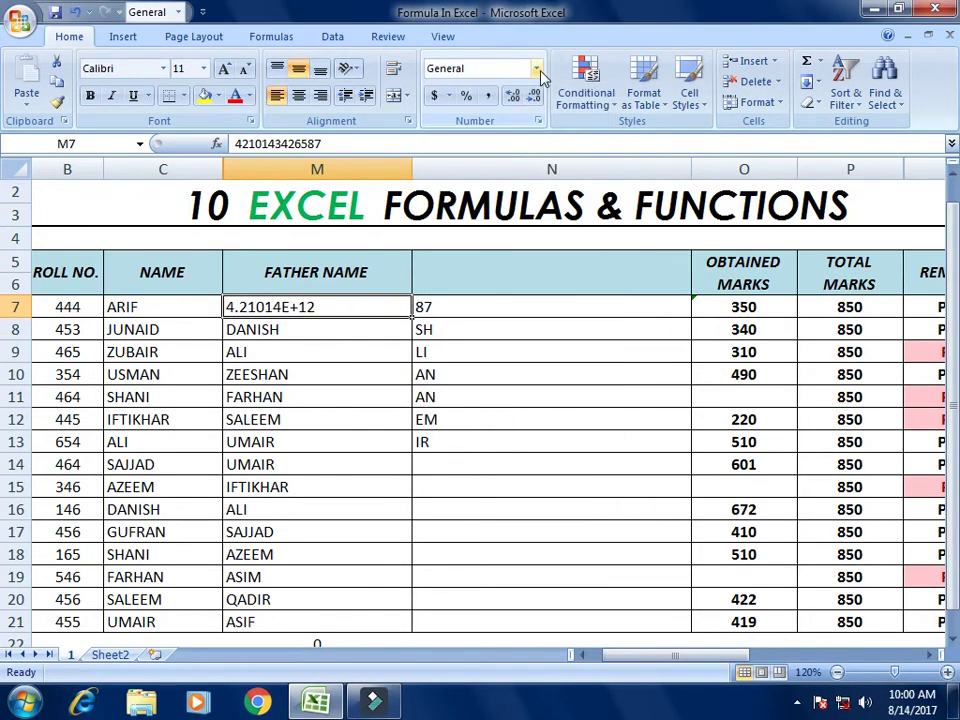
click(536, 68)
click(536, 68)
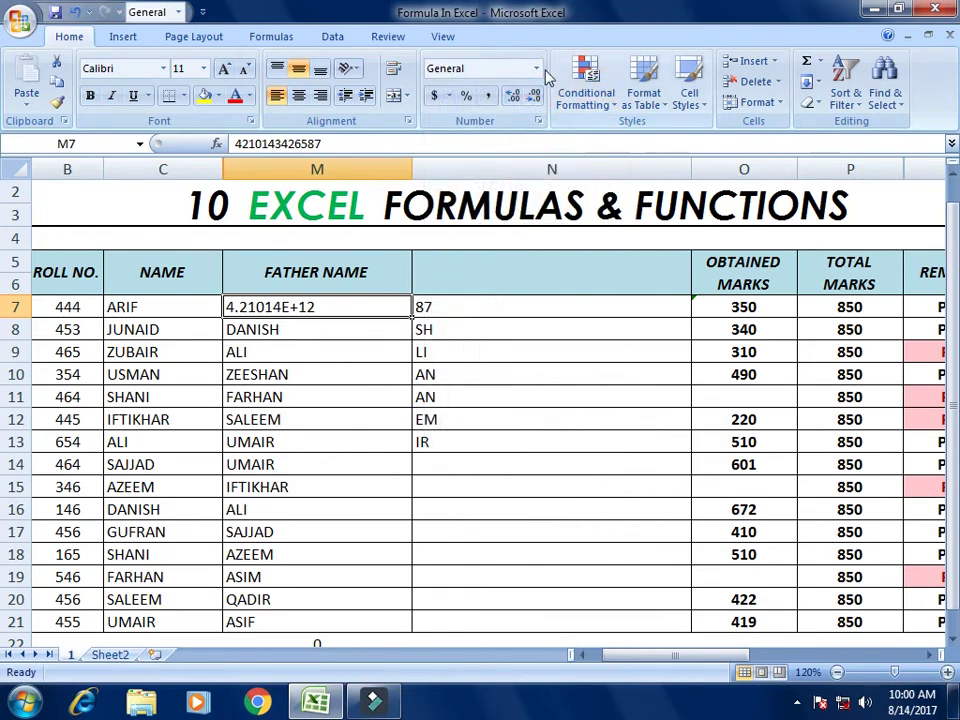
click(536, 68)
click(352, 305)
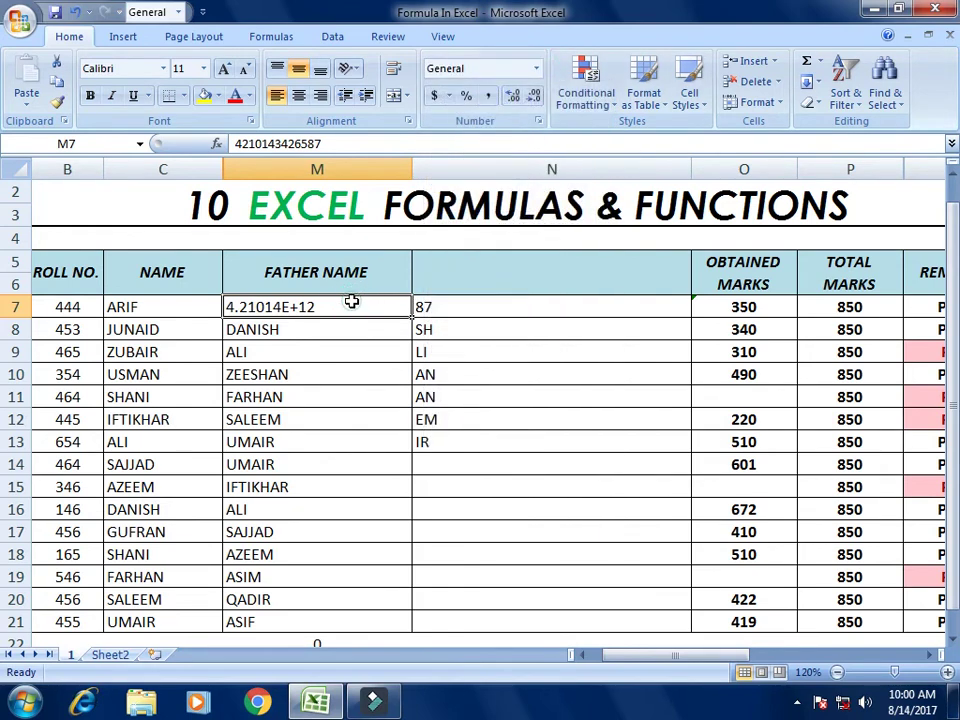
text(')
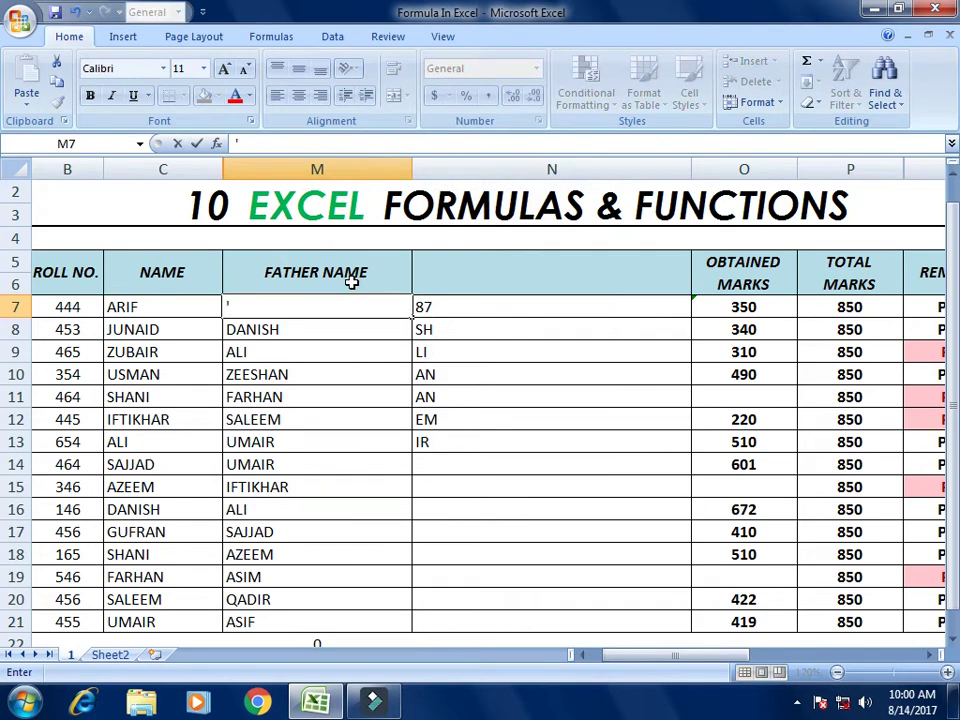
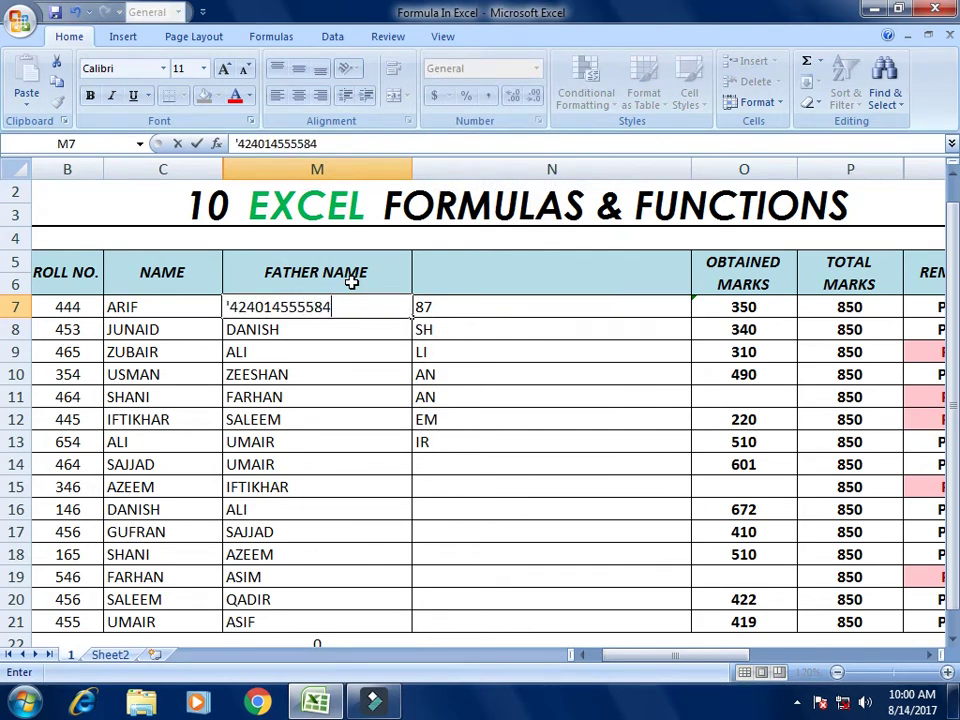
key(Return)
key(Up)
key(Right)
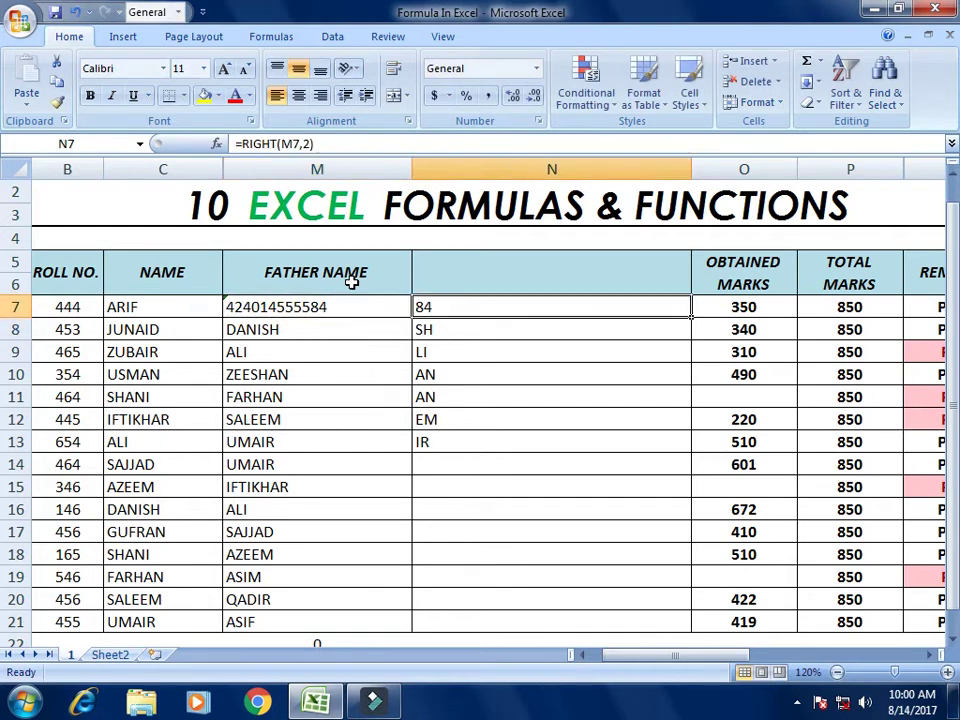
Step: Clear the old results from N7:N14
key(Delete)
key(Down)
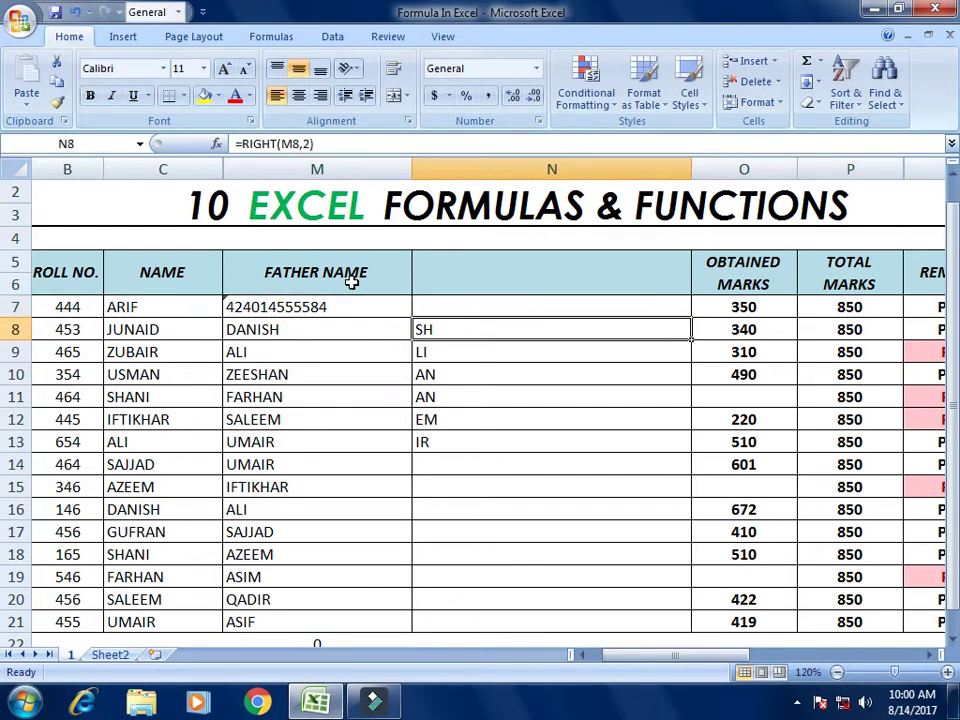
key(shift+Down)
key(shift+Down)
key(shift+Down)
key(shift+Down)
key(shift+Down)
key(shift+Down)
key(Delete)
key(Up)
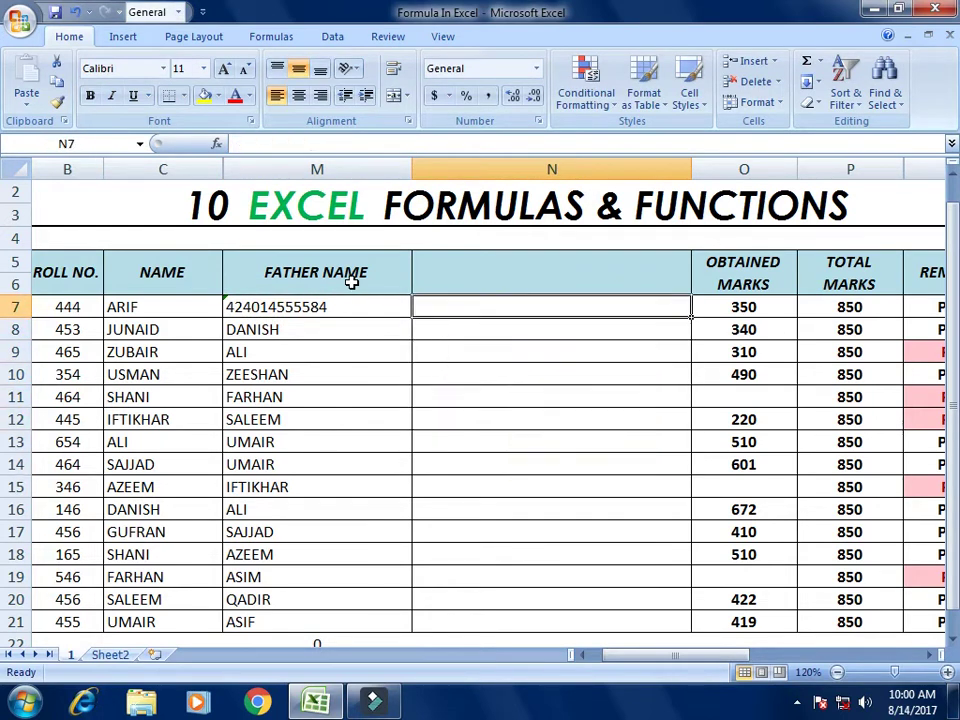
key(Left)
key(Right)
Step: Enter =LEFT(M7,5) in N7 and fill it down to N11
text(=)
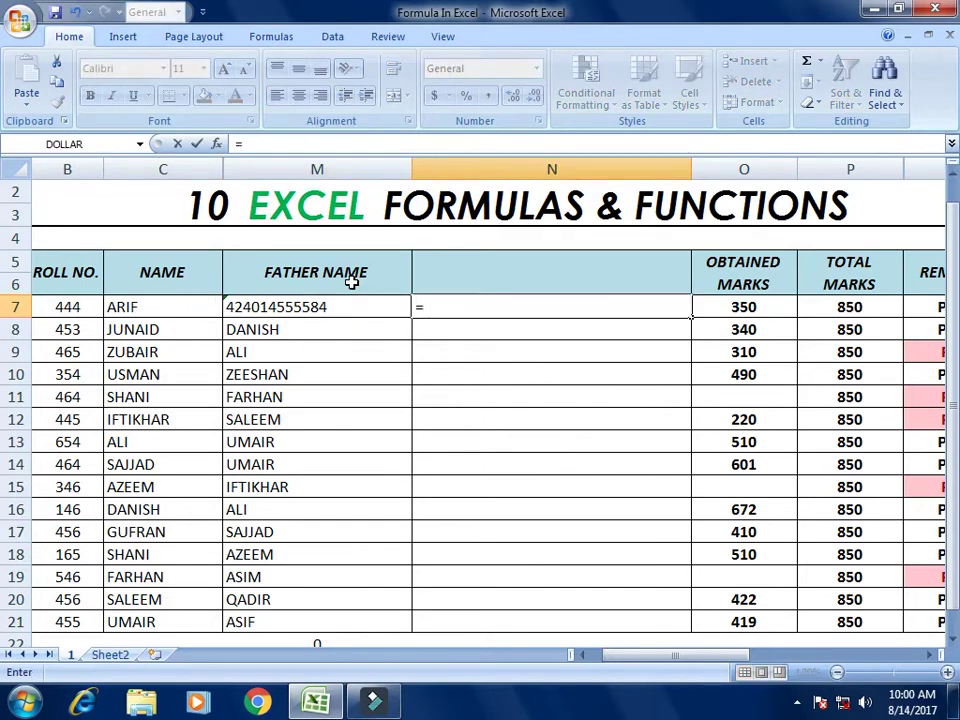
text(LEFT)
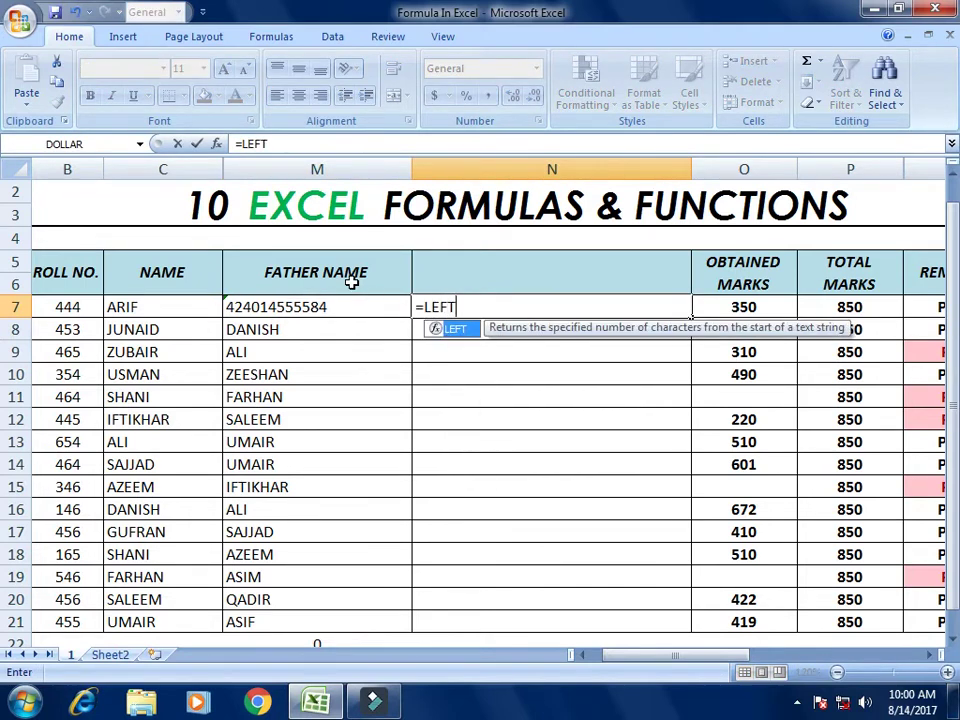
text(()
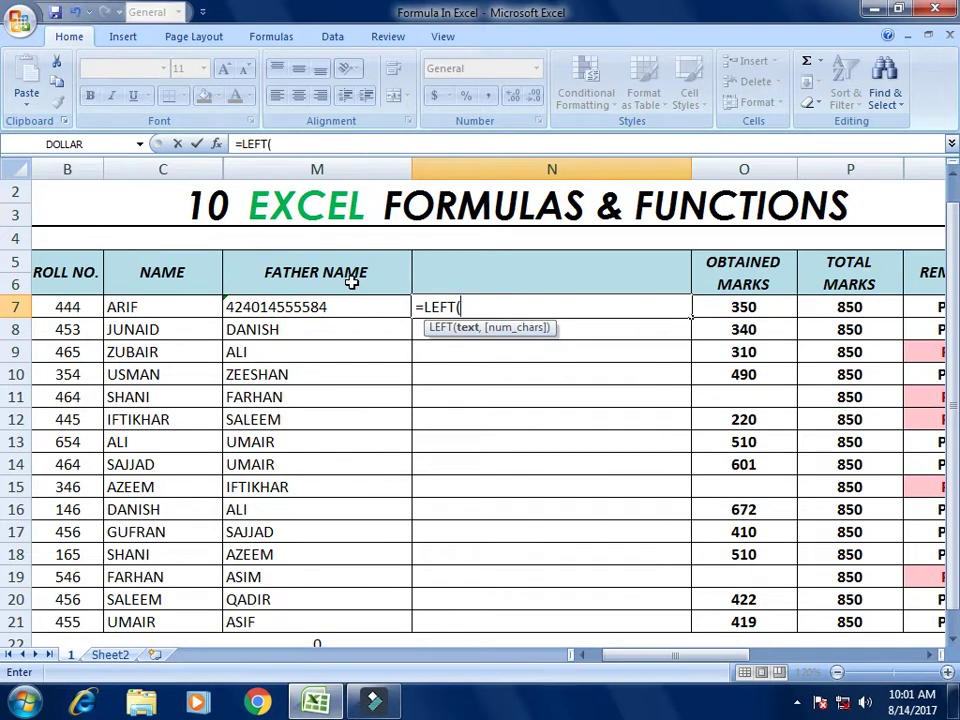
key(Left)
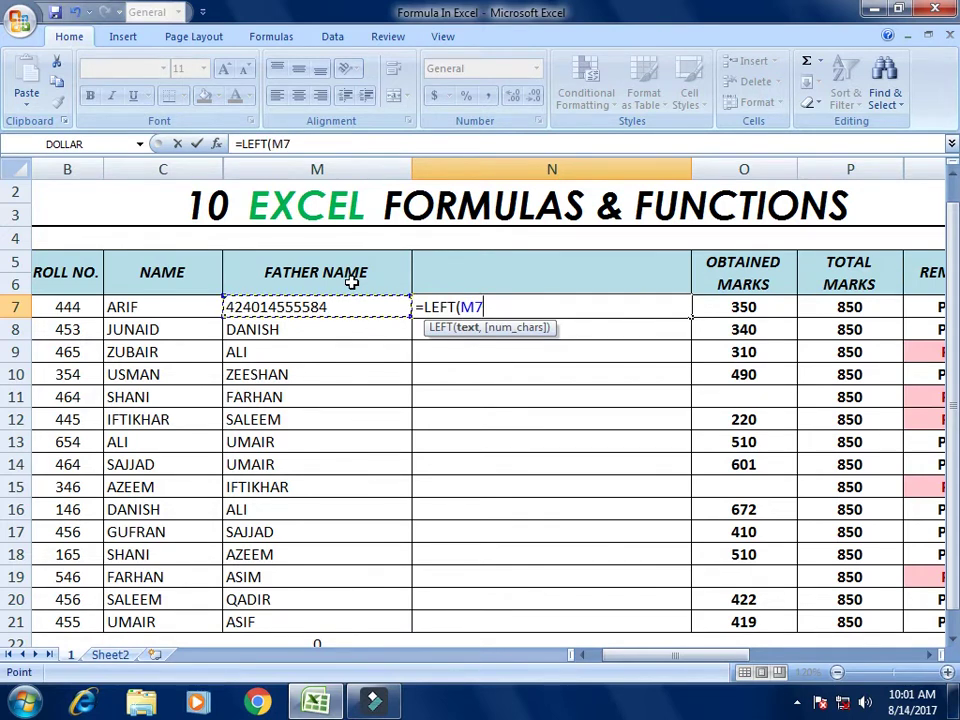
text(,)
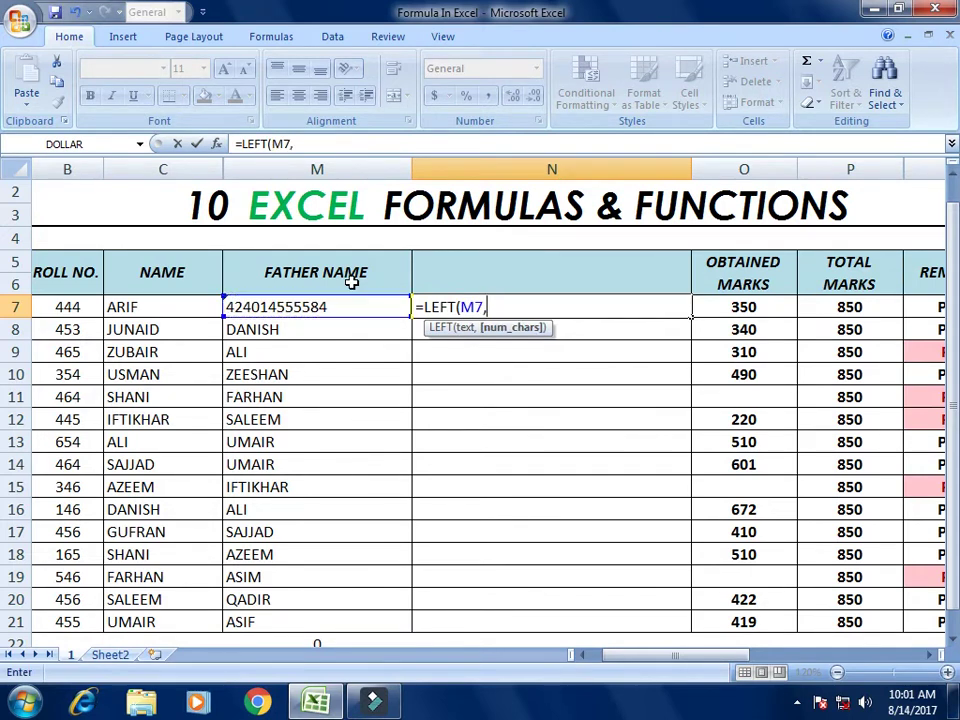
text(5))
key(Return)
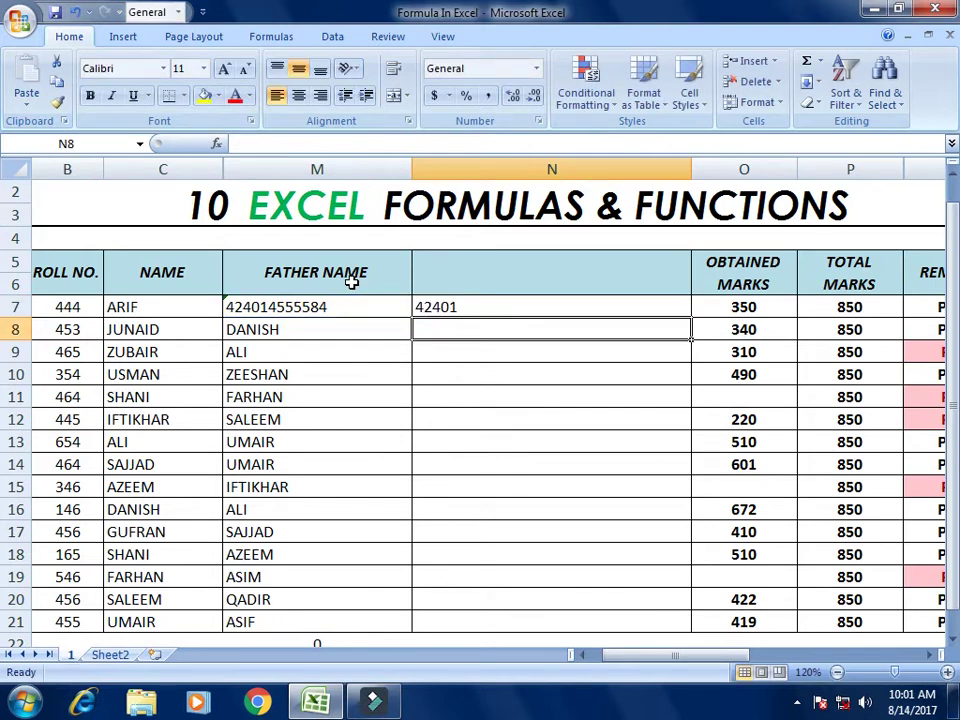
key(Up)
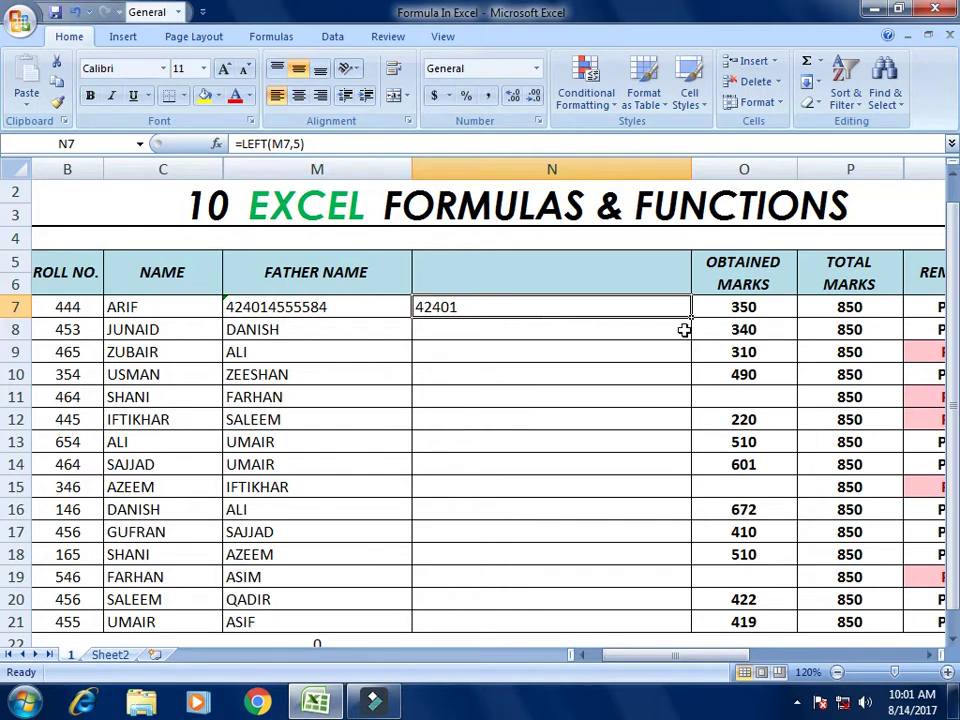
drag(690, 322, 696, 396)
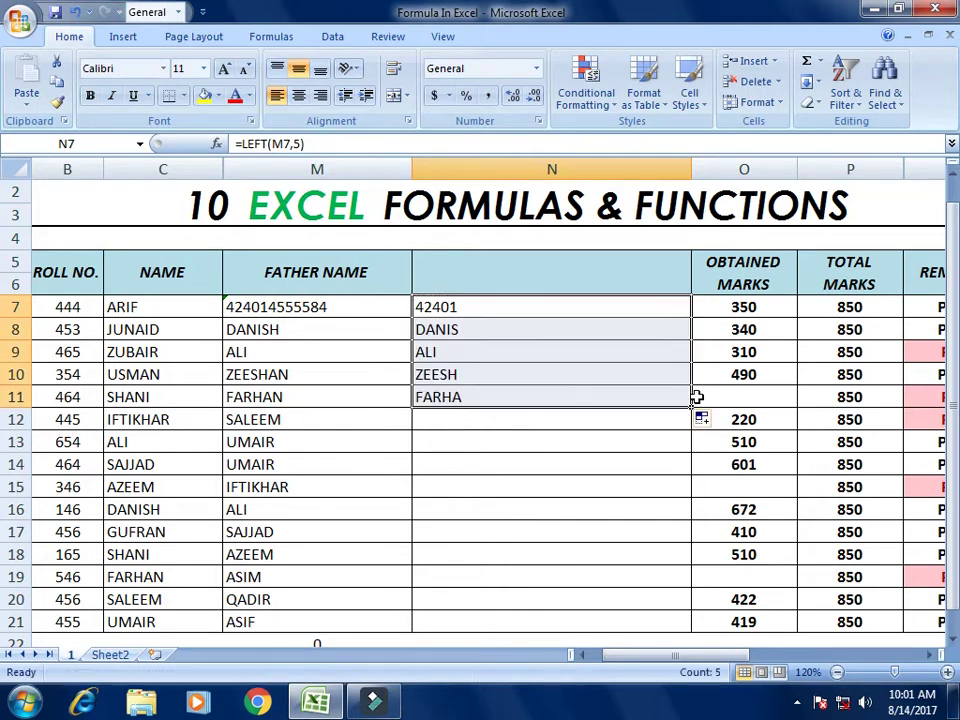
click(507, 312)
click(505, 329)
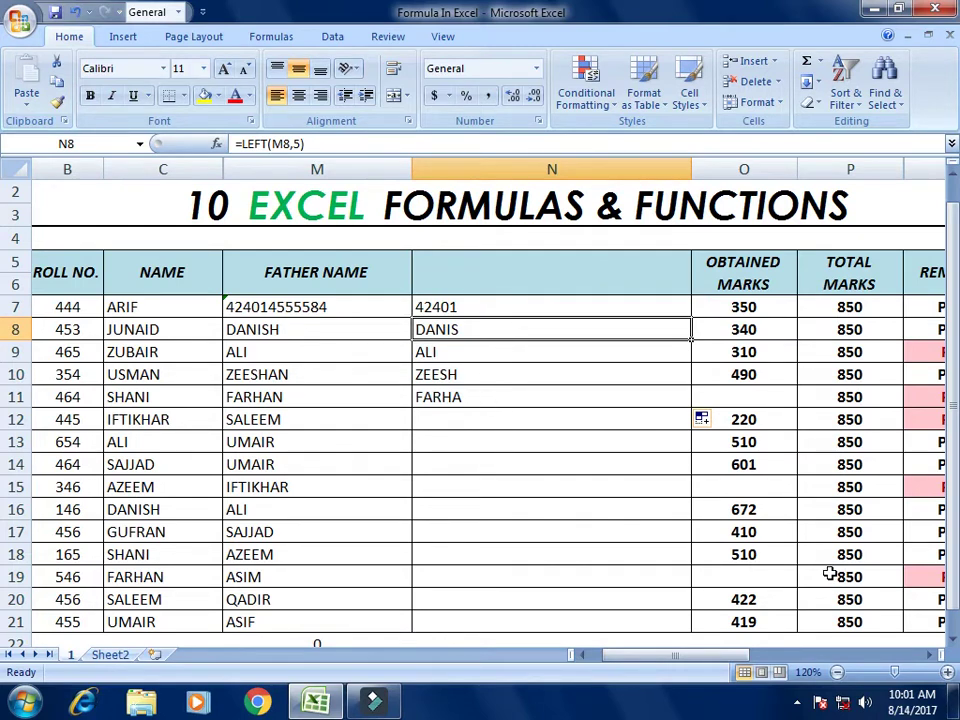
drag(663, 660, 866, 665)
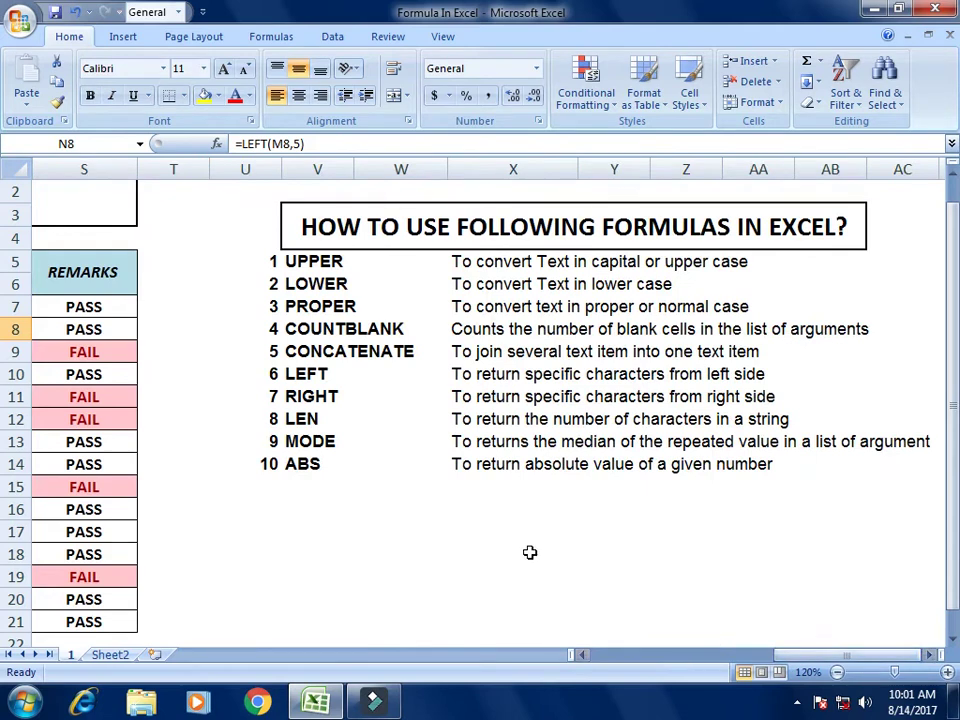
click(298, 373)
click(294, 396)
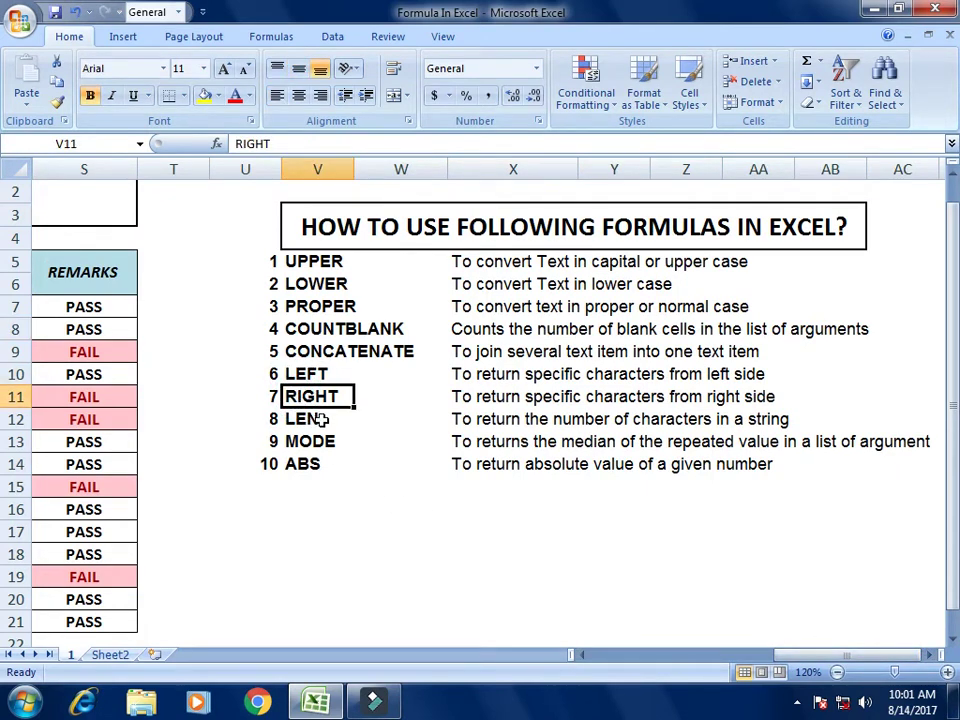
click(304, 420)
click(294, 444)
click(298, 464)
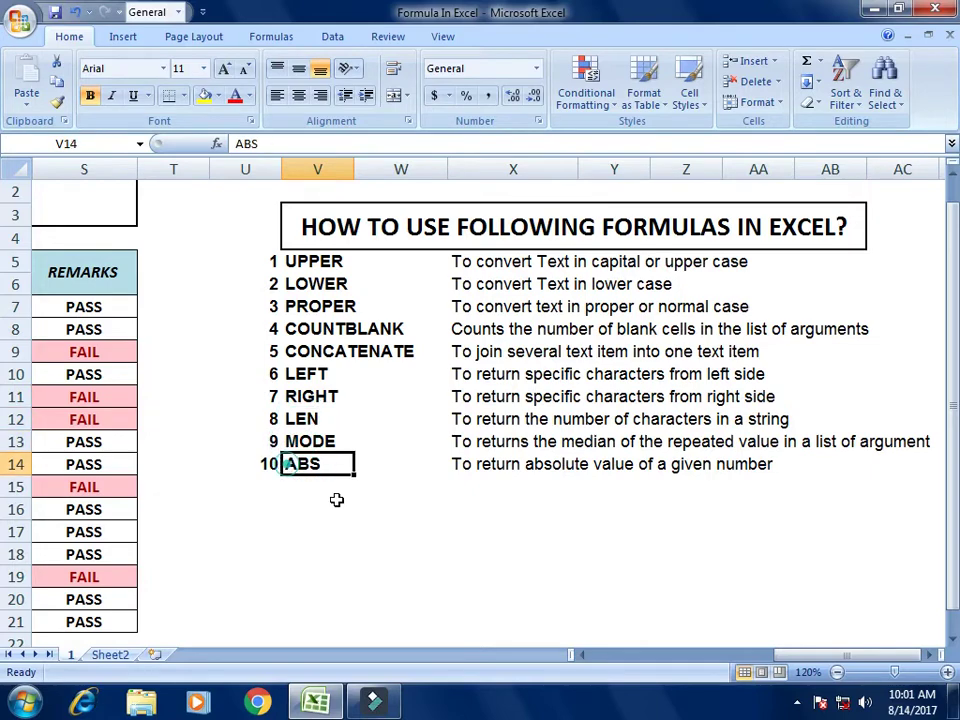
drag(836, 665, 676, 660)
drag(396, 312, 377, 402)
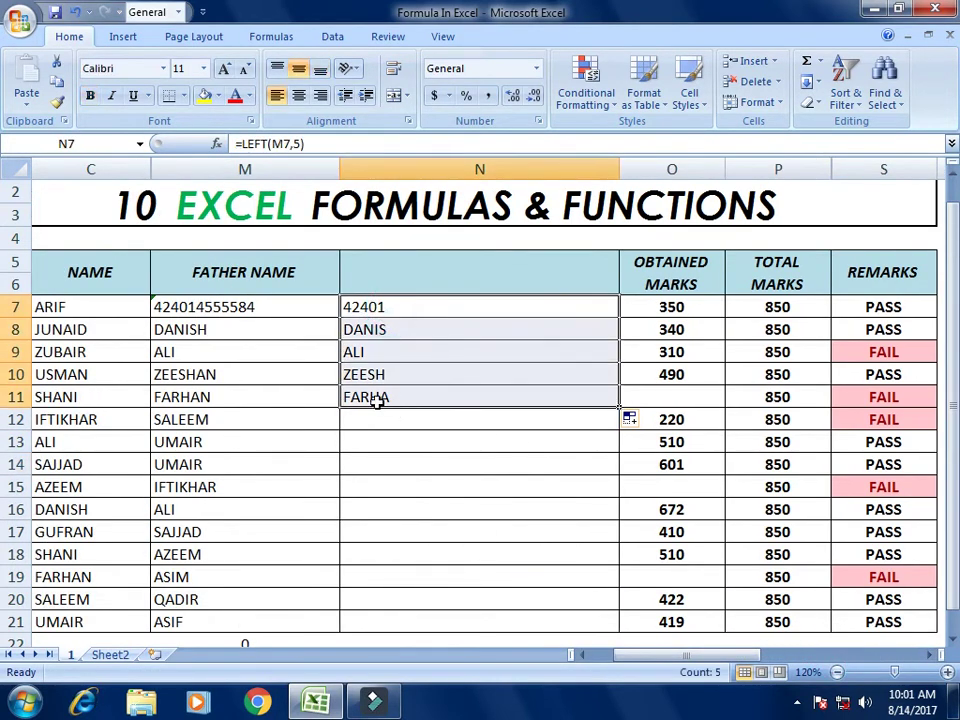
Step: Undo the five-character results and clear the old values in N7:N15
click(251, 306)
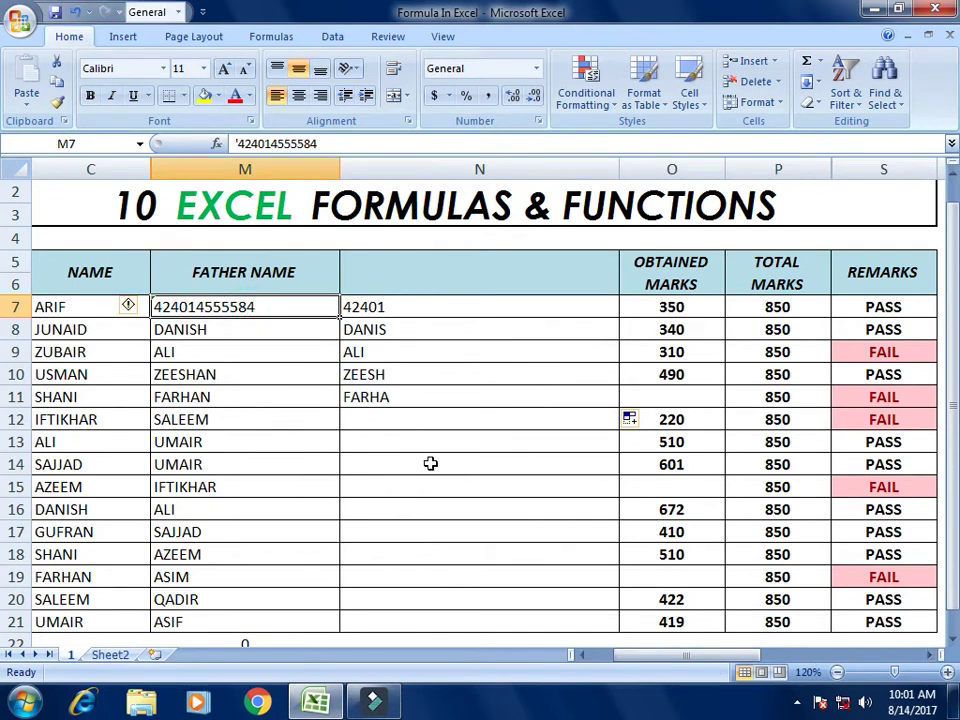
key(ctrl+z)
key(ctrl+z)
key(ctrl+z)
key(ctrl+z)
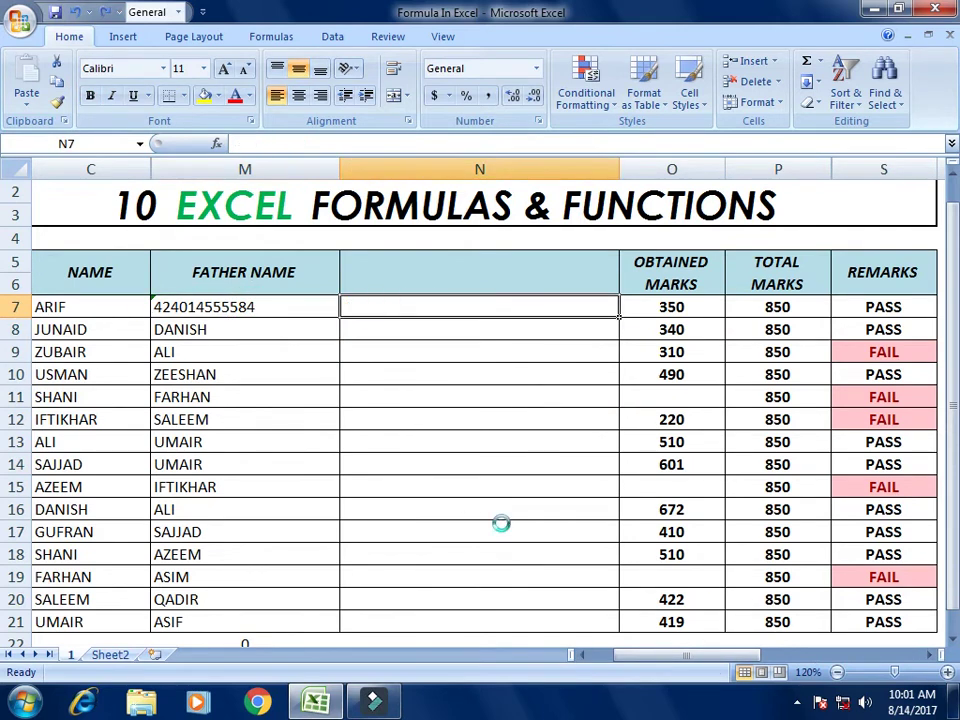
key(ctrl+z)
key(ctrl+z)
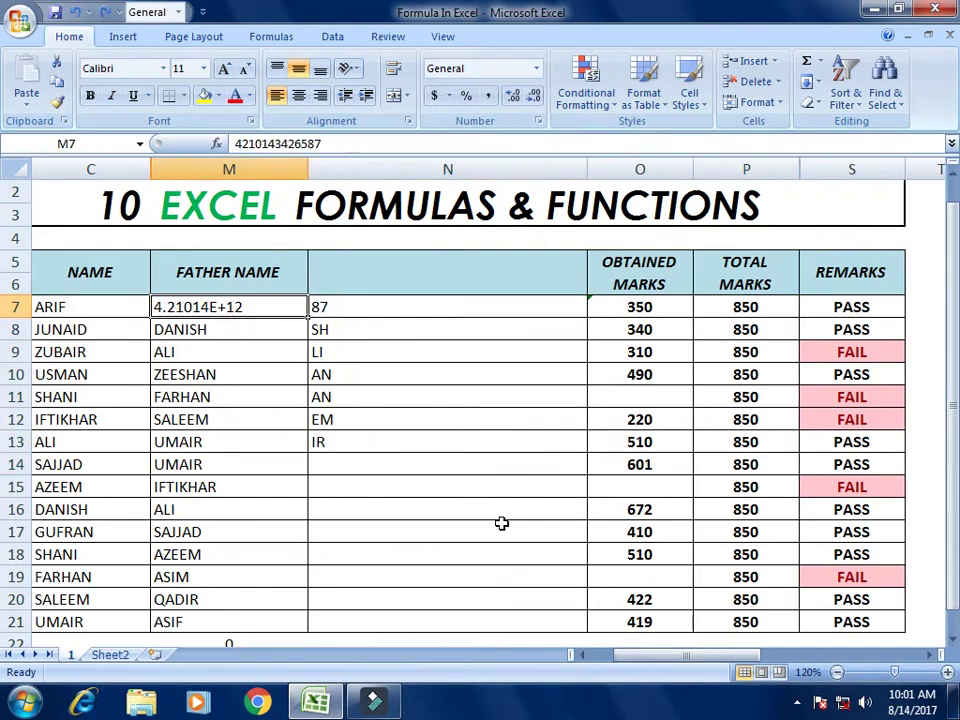
drag(365, 312, 396, 488)
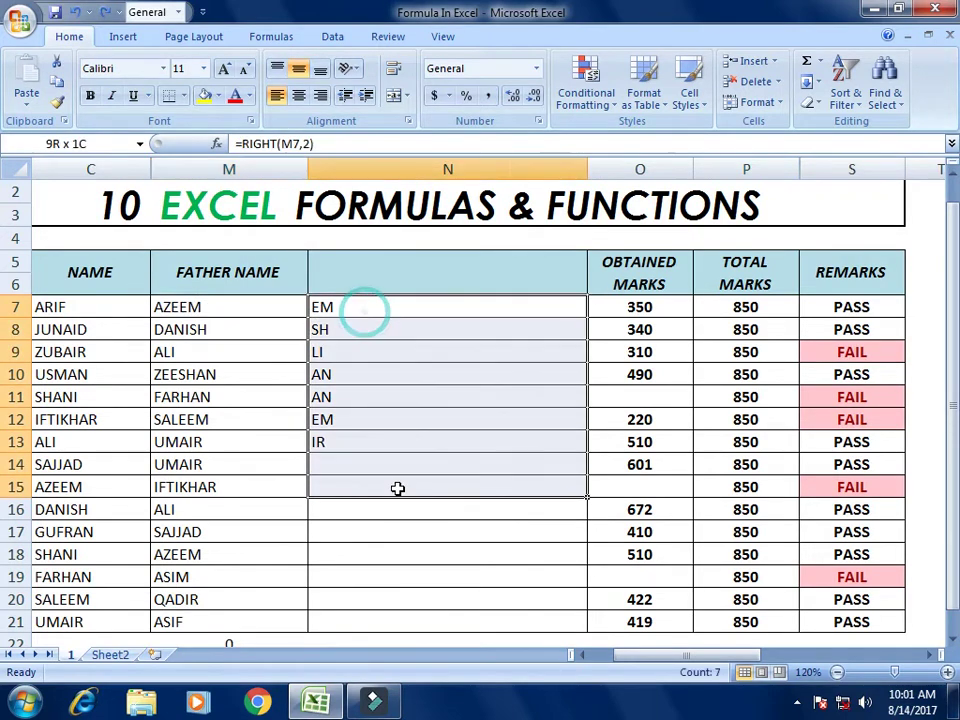
key(Delete)
click(390, 310)
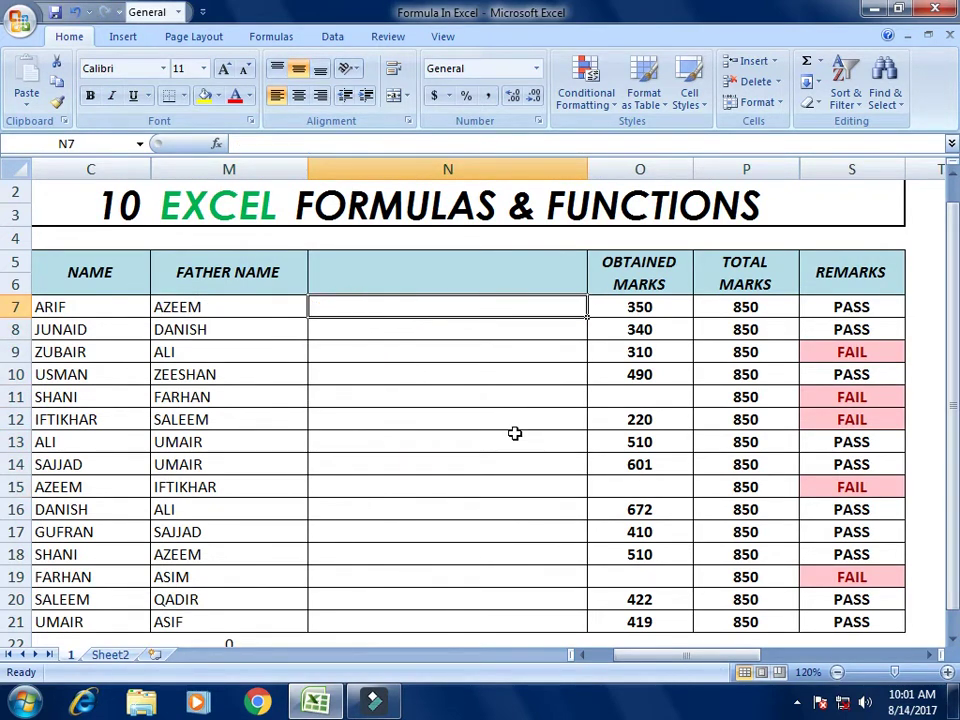
Step: Enter =LEN(M7) in N7 to count the first father name's characters
text(=LEN()
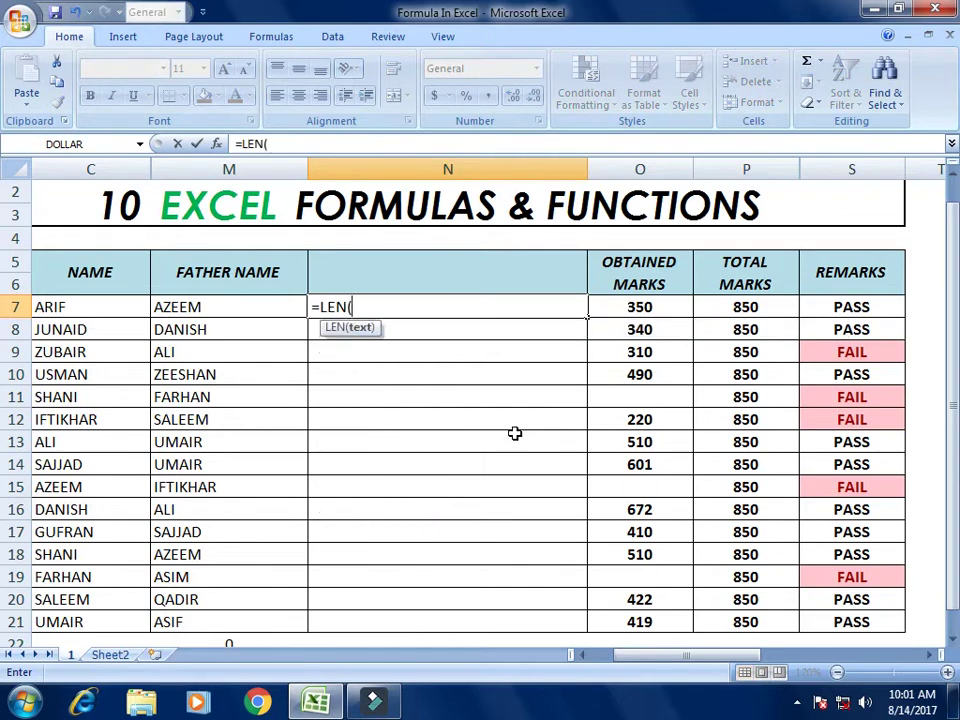
key(Left)
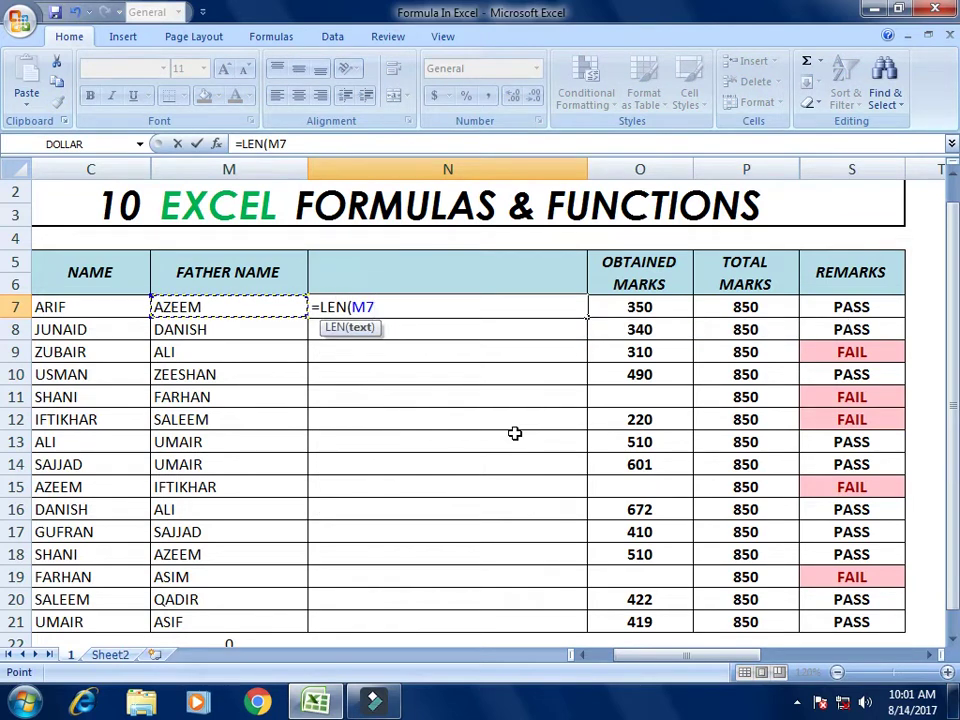
text())
key(Return)
key(Up)
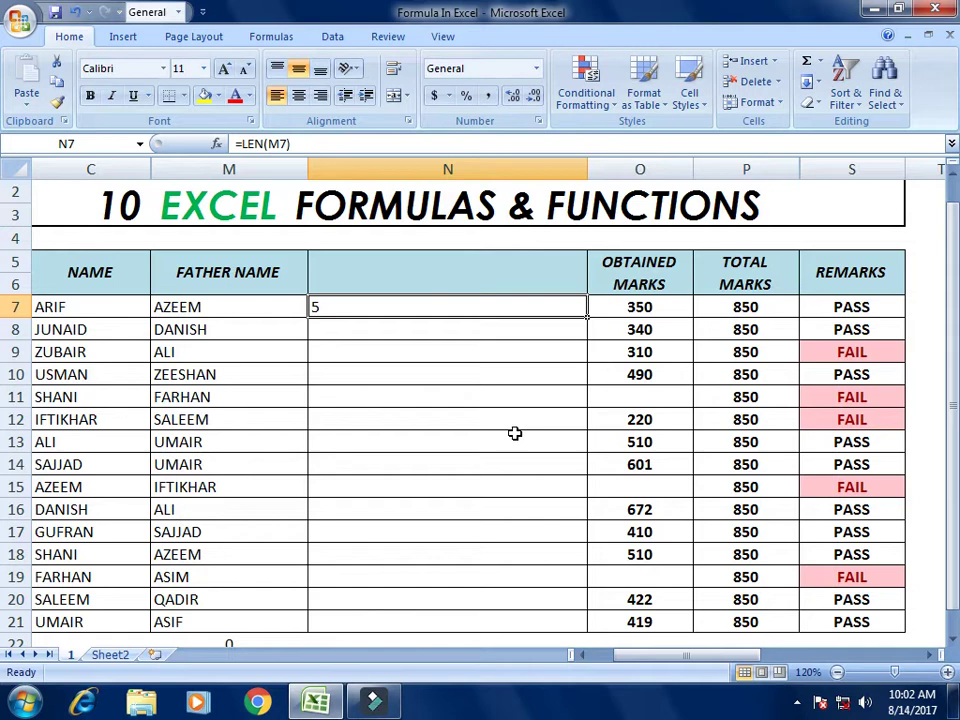
key(Left)
key(Right)
key(Left)
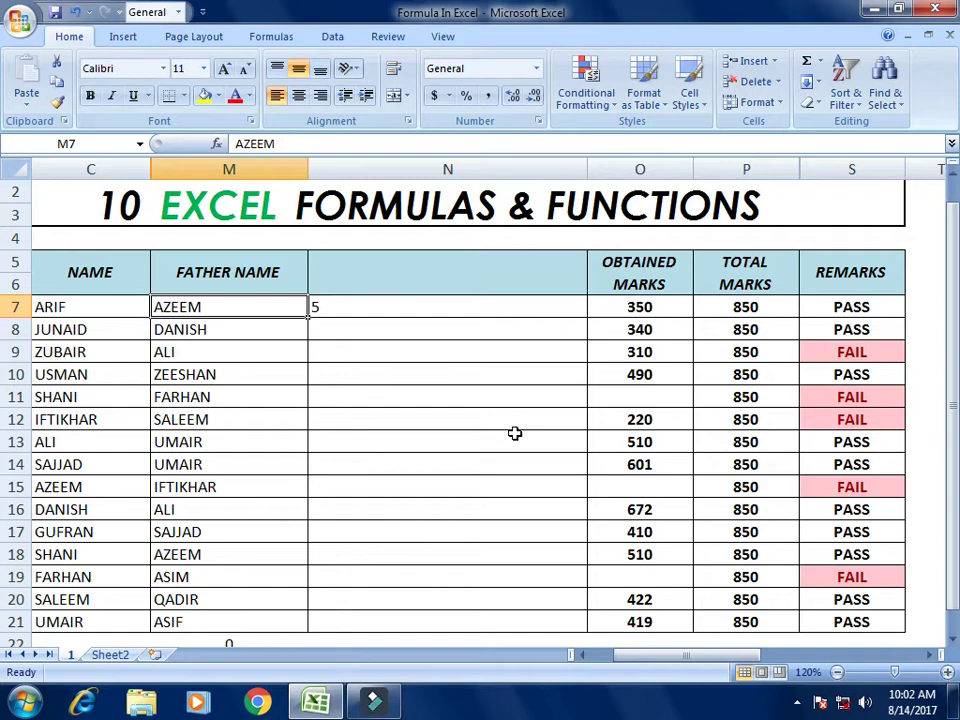
key(Right)
Step: Copy the LEN formula down through N16 and check counts like 3 for ALI
key(ctrl+c)
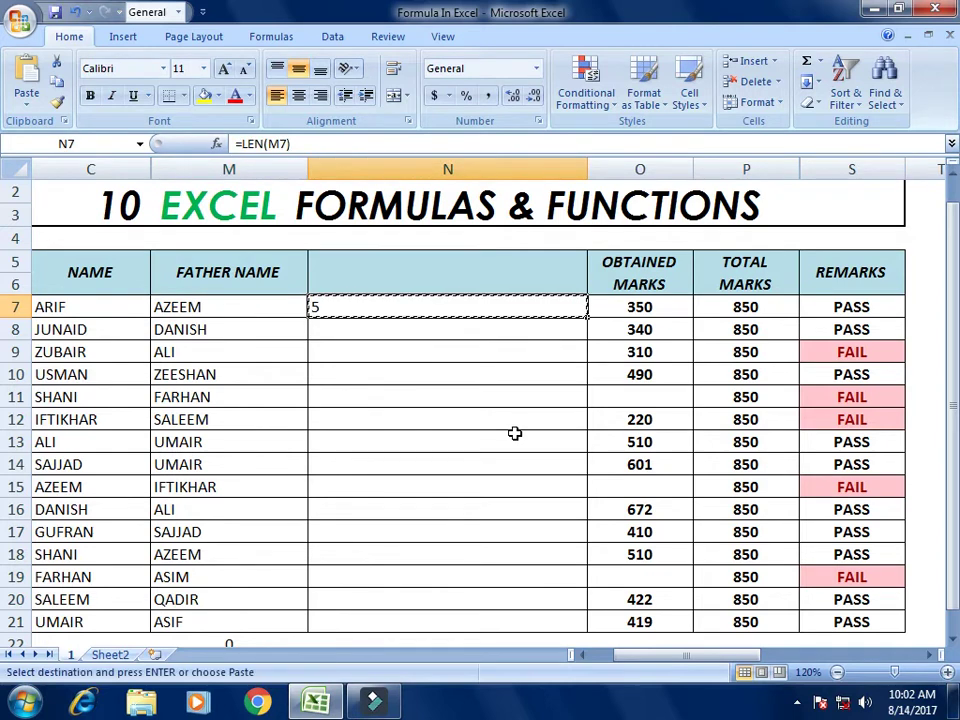
key(Down)
key(shift+Down)
key(shift+Down)
key(shift+Down)
key(shift+Down)
key(shift+Down)
key(shift+Down)
key(shift+Down)
key(shift+Down)
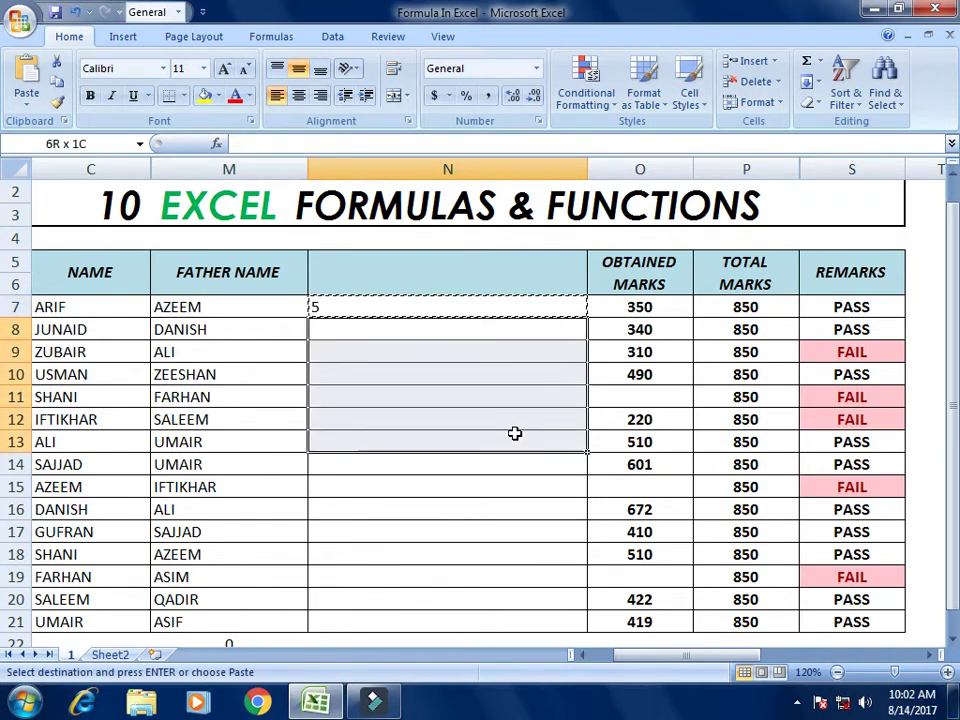
key(ctrl+v)
key(Up)
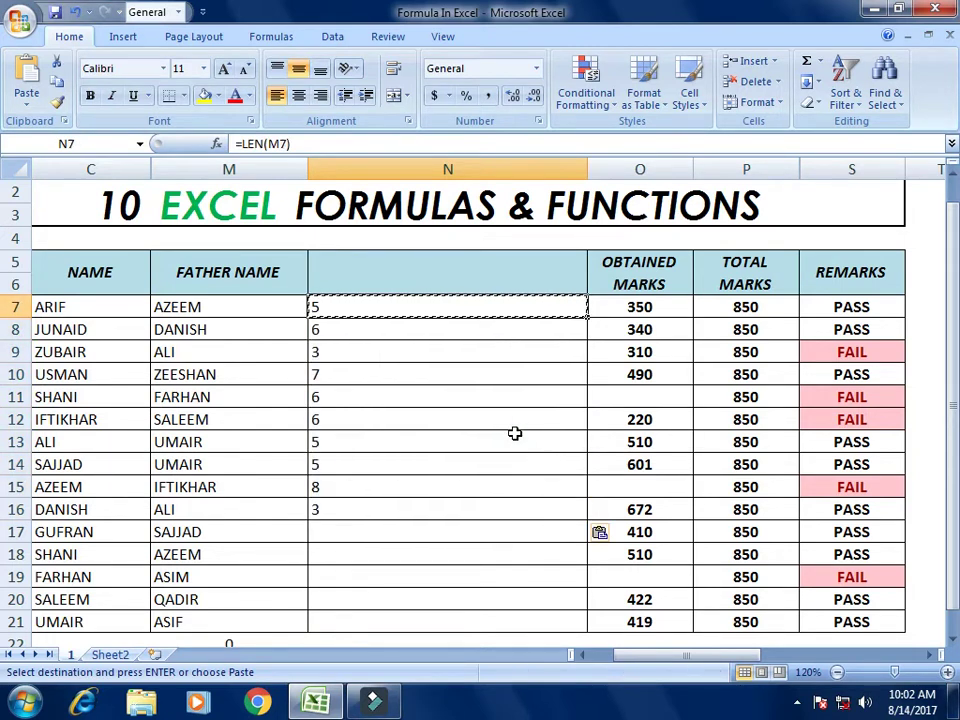
key(Down)
key(Left)
key(Down)
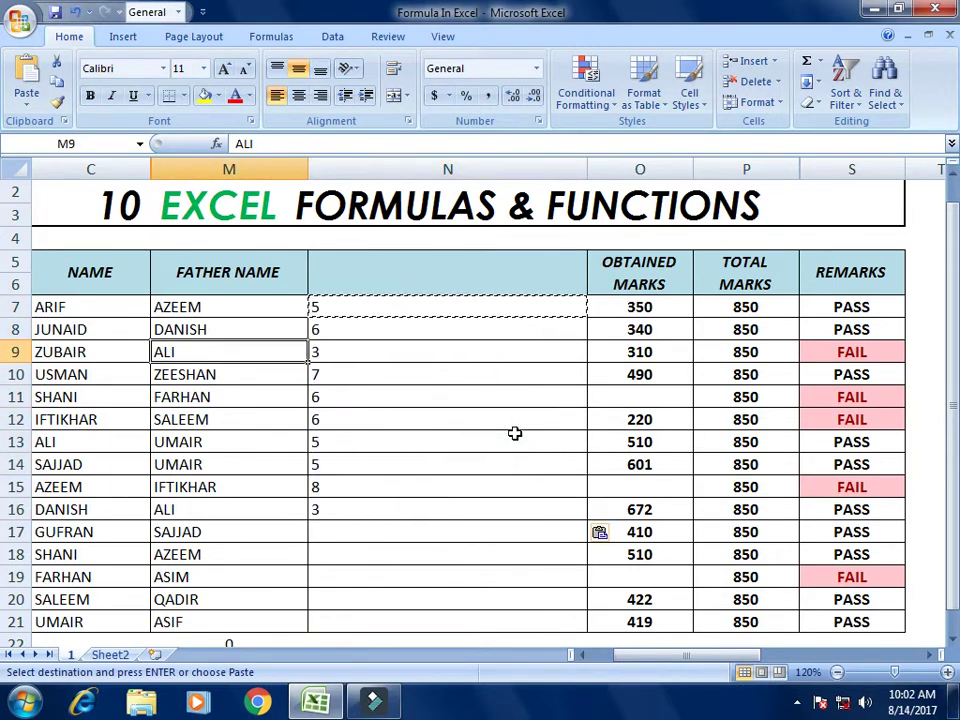
key(Right)
key(Left)
key(Up)
key(Up)
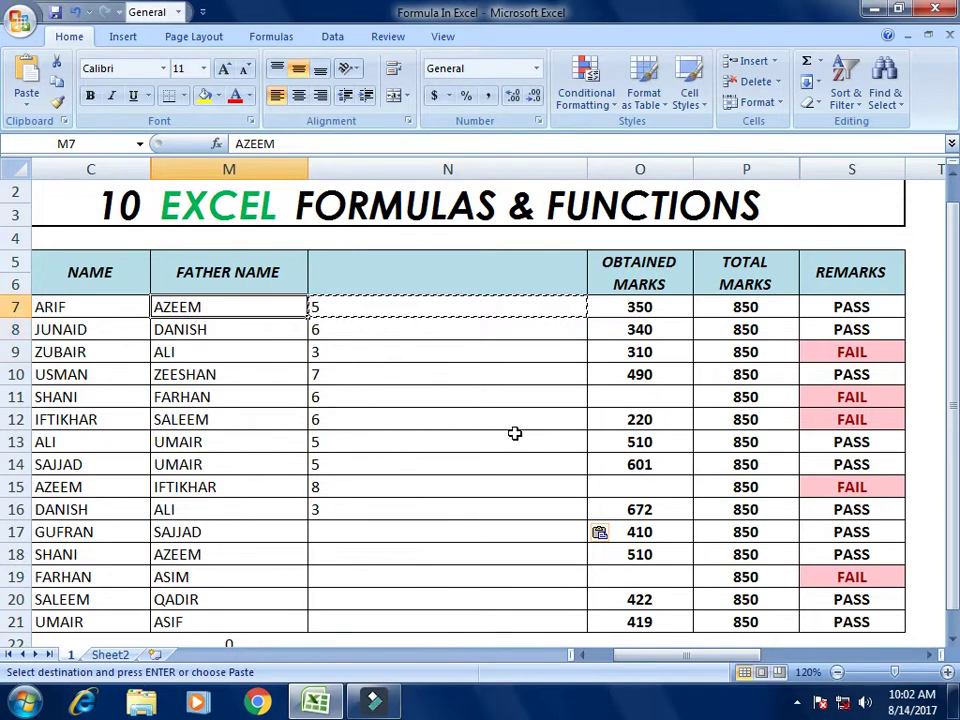
Step: Retype the first father name in M7 as an eight-letter name, giving a count of 8
text(MUYH)
key(BackSpace)
key(BackSpace)
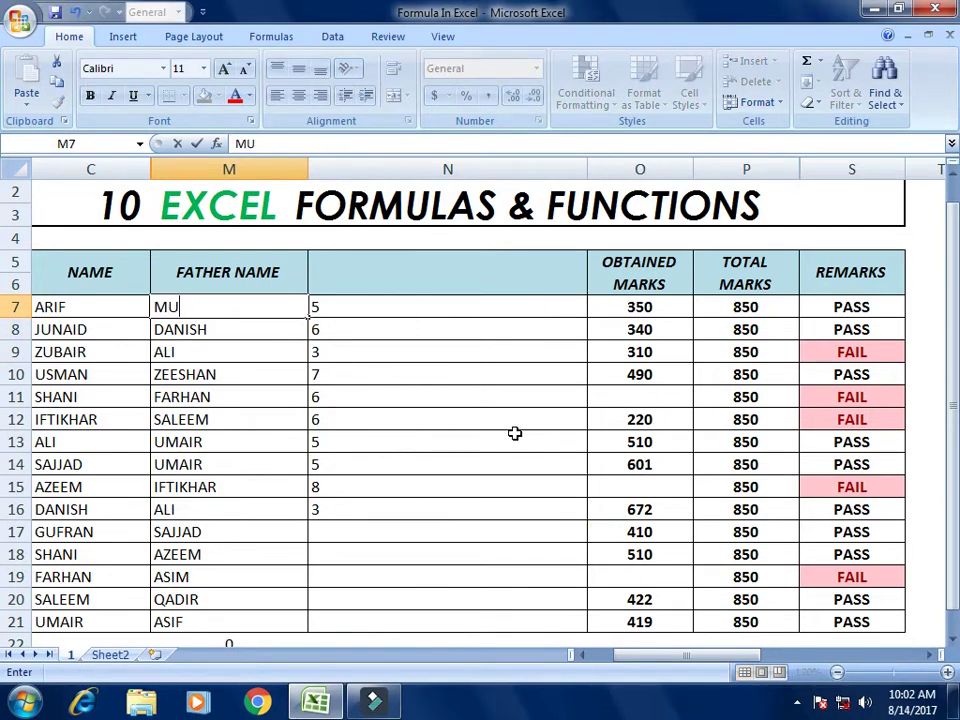
text(HAMMAD)
key(Return)
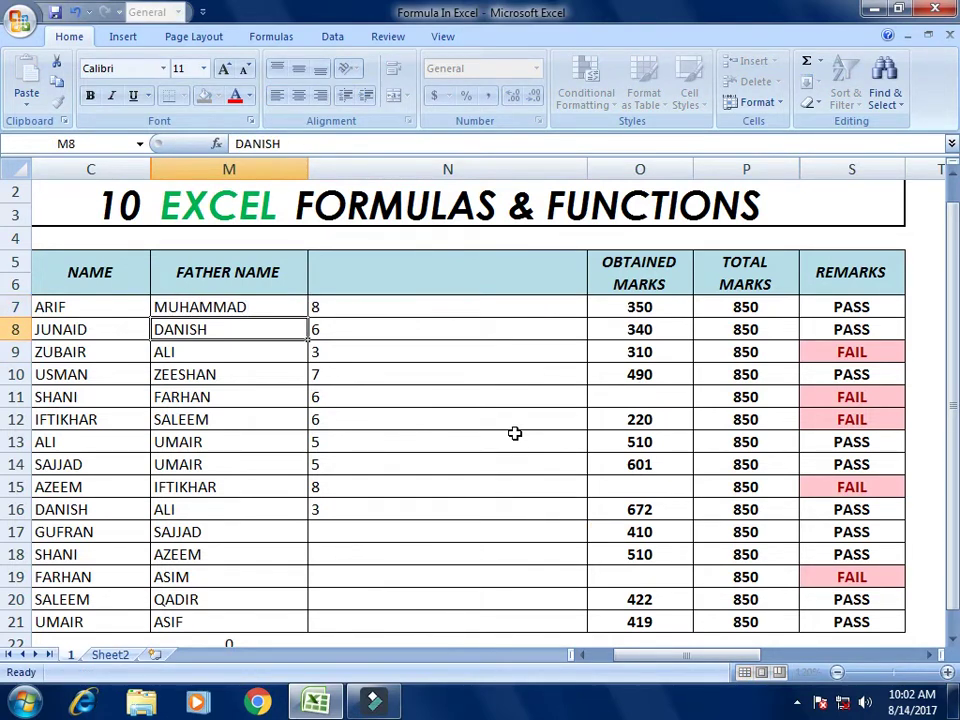
key(Up)
key(Right)
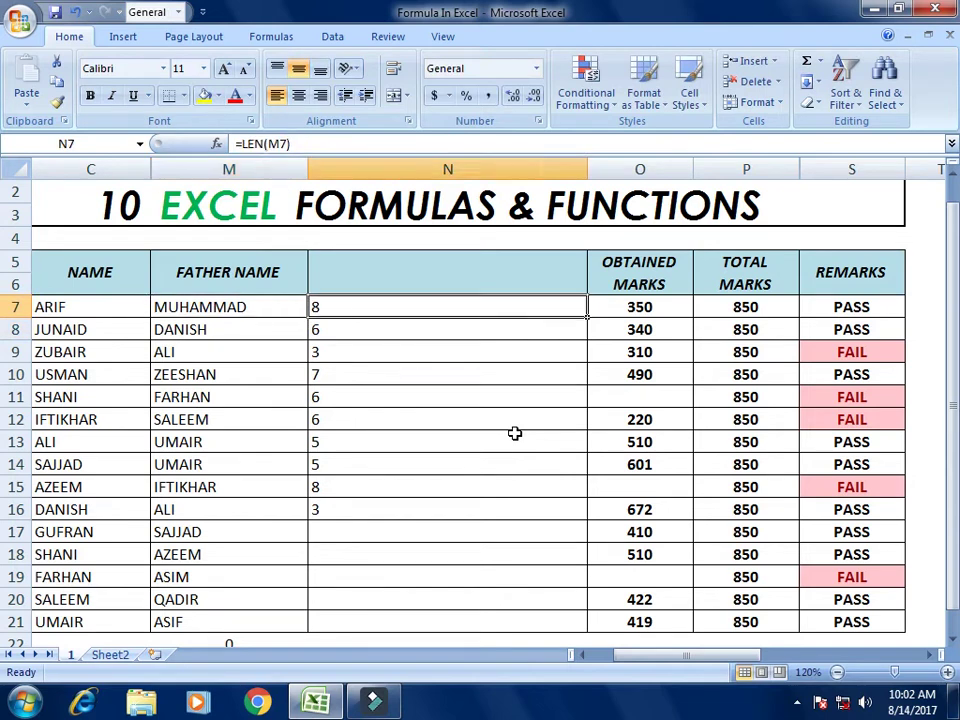
key(shift+Down)
key(shift+Down)
key(shift+Down)
key(shift+Down)
key(shift+Down)
key(shift+Down)
key(shift+Down)
key(shift+Down)
key(shift+Down)
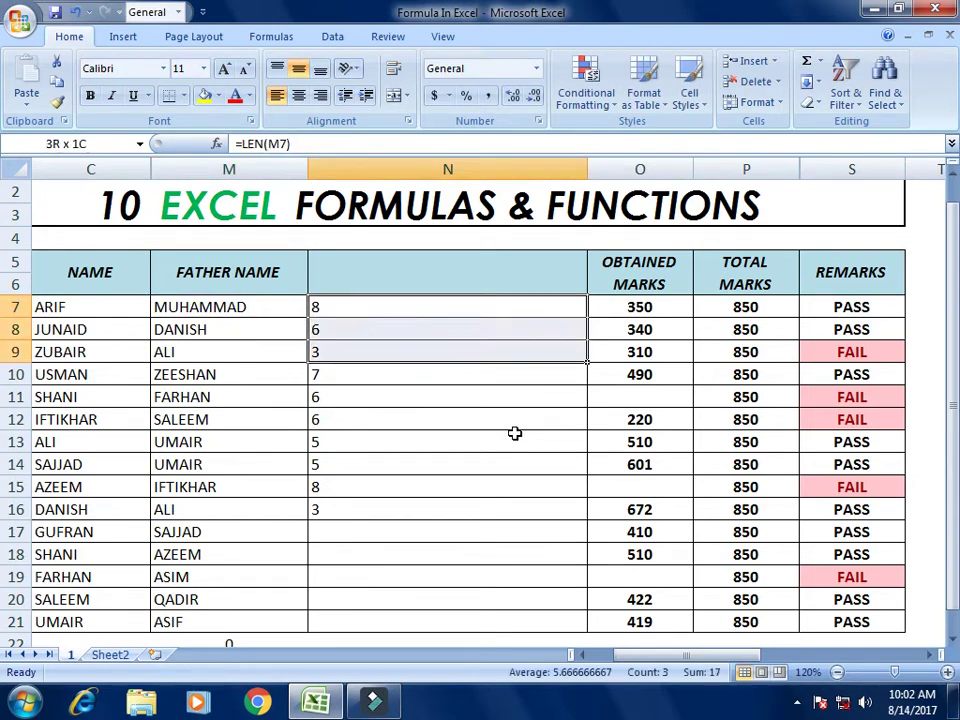
Step: Clear the LEN counts from column N
key(Delete)
key(Up)
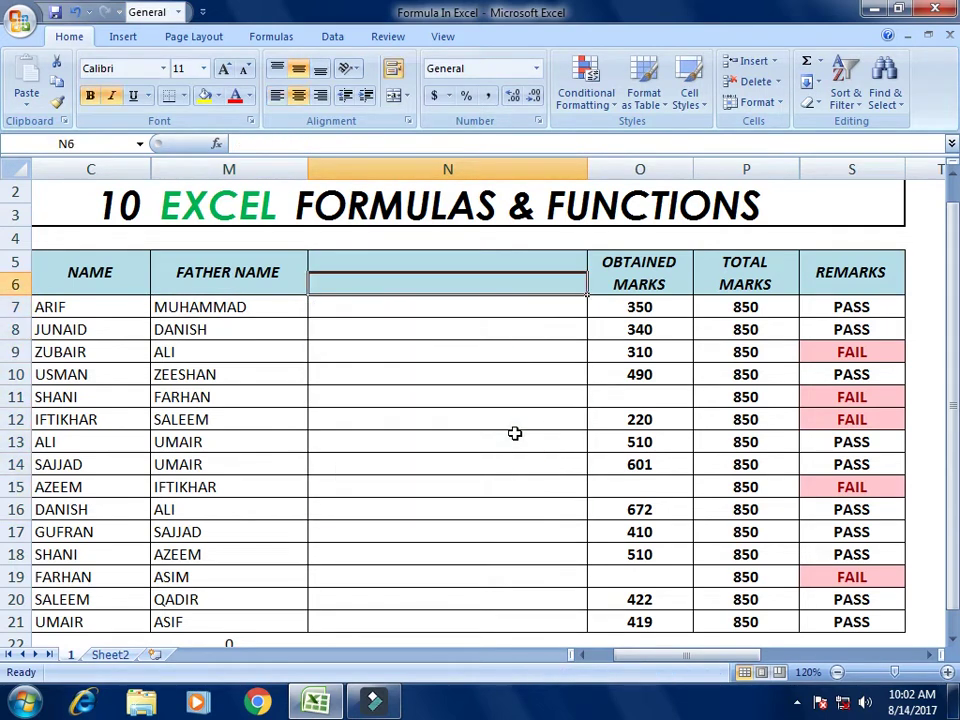
key(Down)
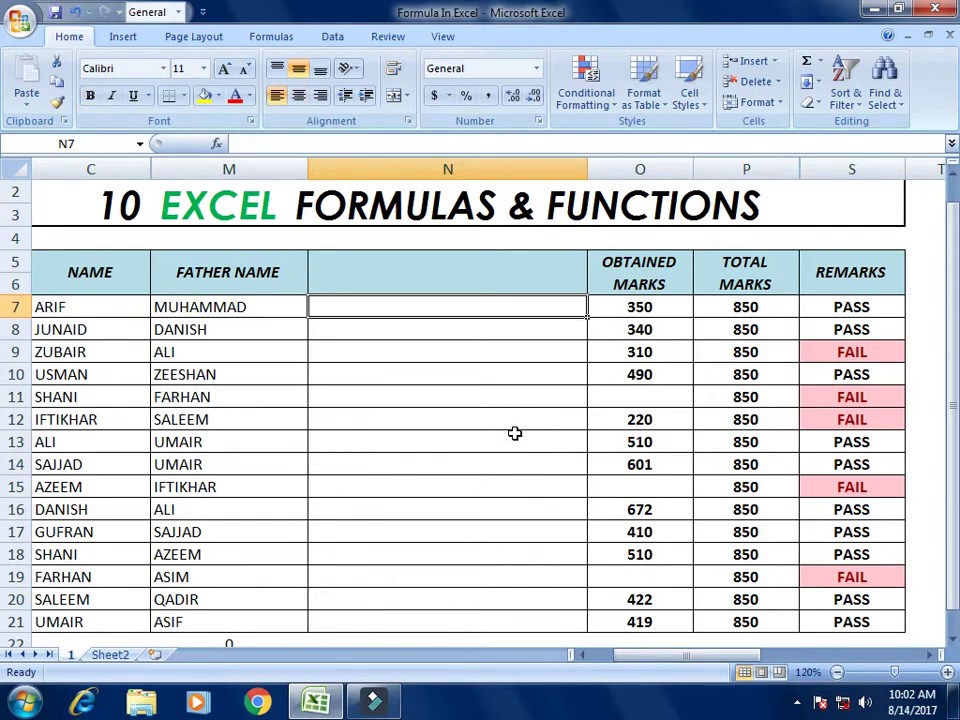
key(Right)
key(Right)
key(Right)
key(Left)
key(Left)
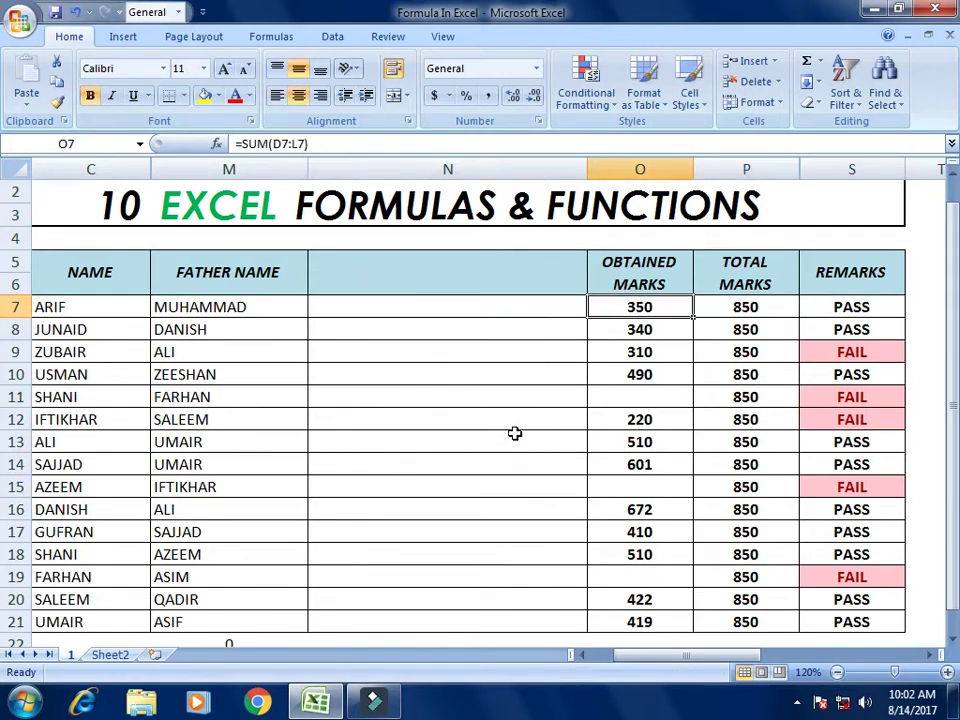
key(Down)
key(Down)
key(Down)
key(Down)
Step: Fill the blank obtained marks with 545 and 455
text(545)
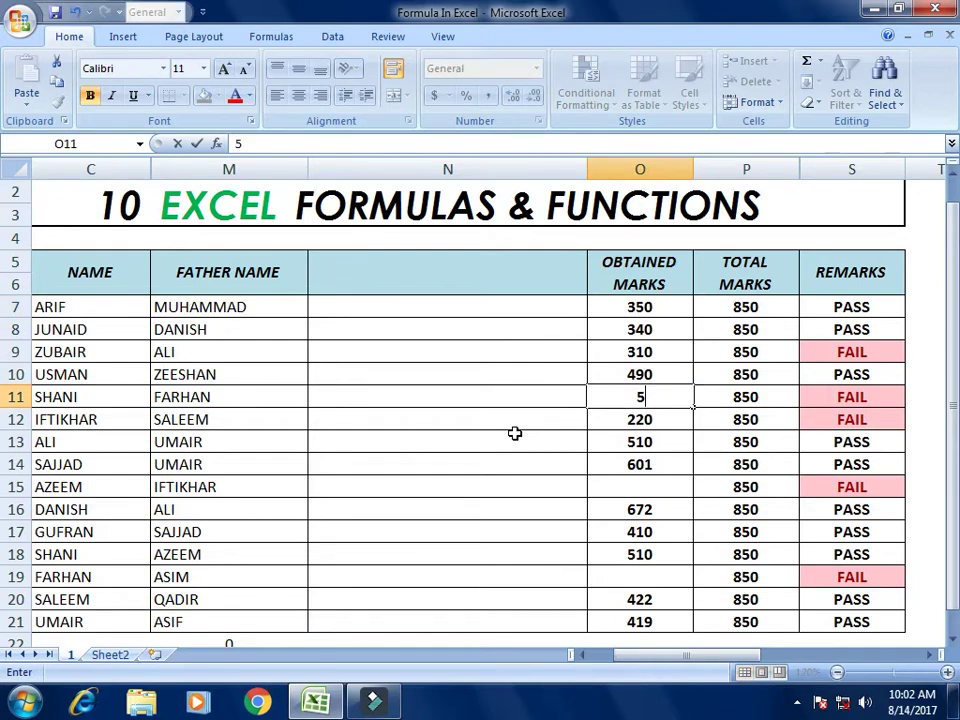
key(Return)
key(Return)
key(Return)
key(Return)
text(5456)
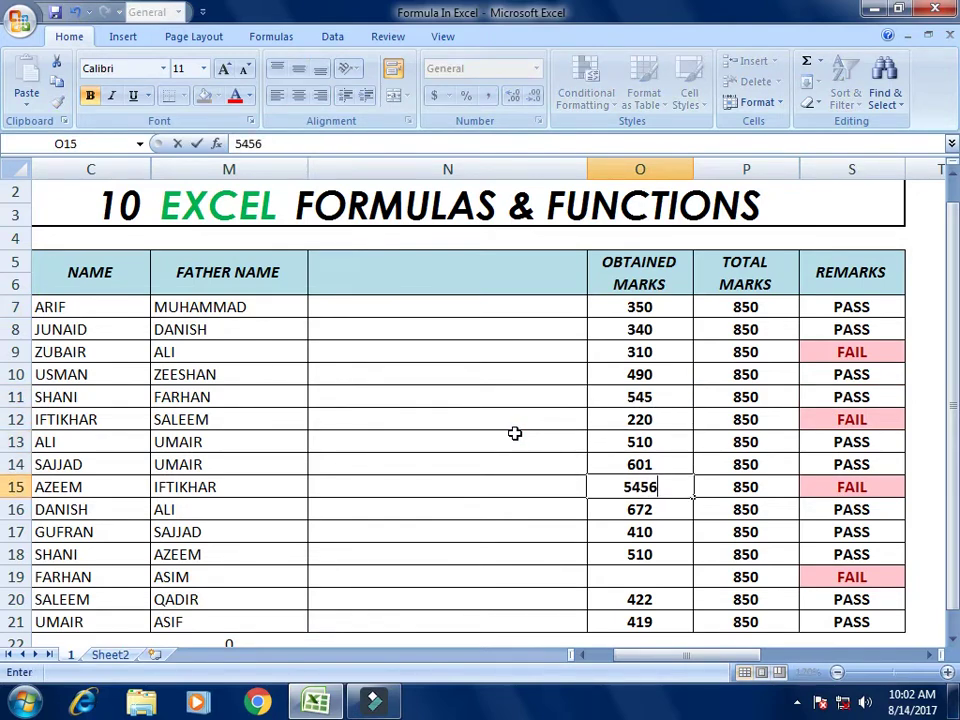
key(BackSpace)
key(Return)
key(Return)
key(Return)
key(Return)
text(455)
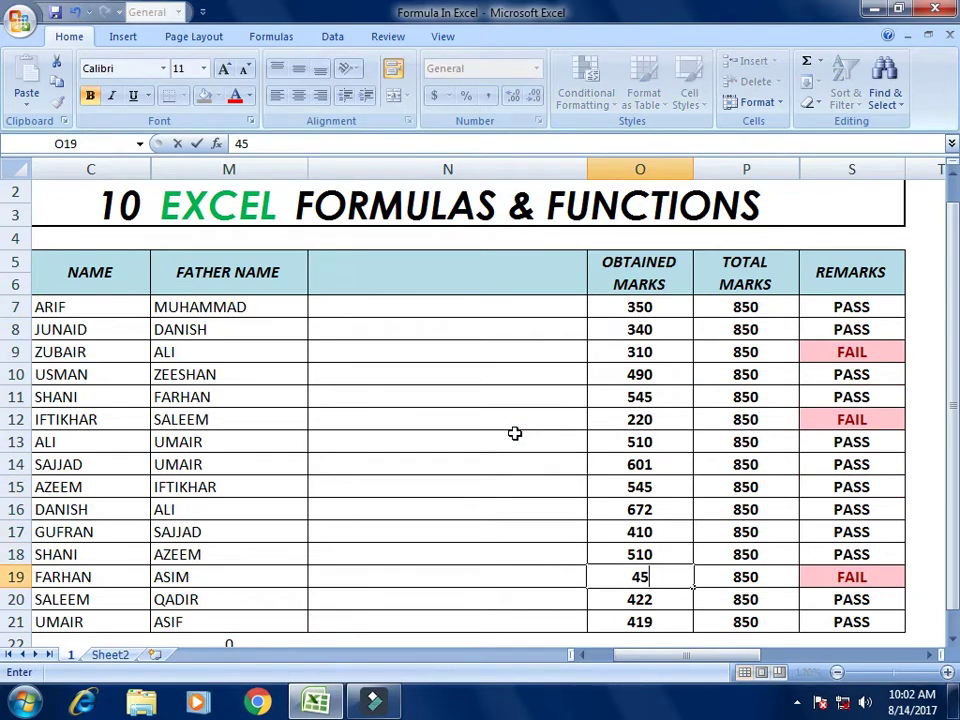
key(Return)
key(Return)
key(Return)
key(Return)
key(Return)
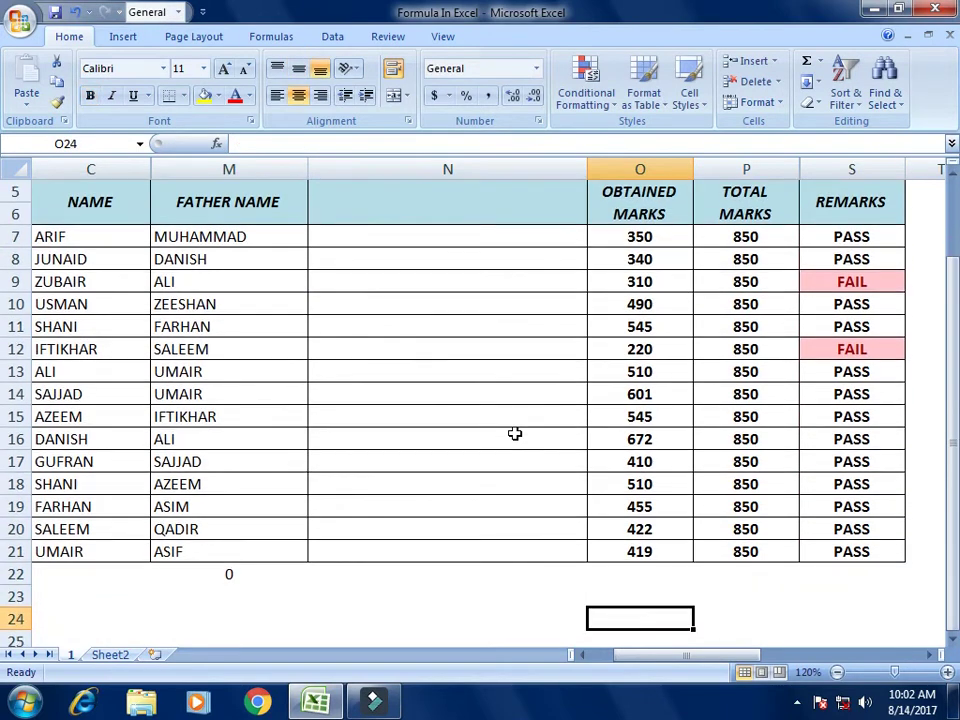
key(Up)
Step: Enter =MODE(O7:O21) in O23, returning 545 as the most frequent mark
text(=)
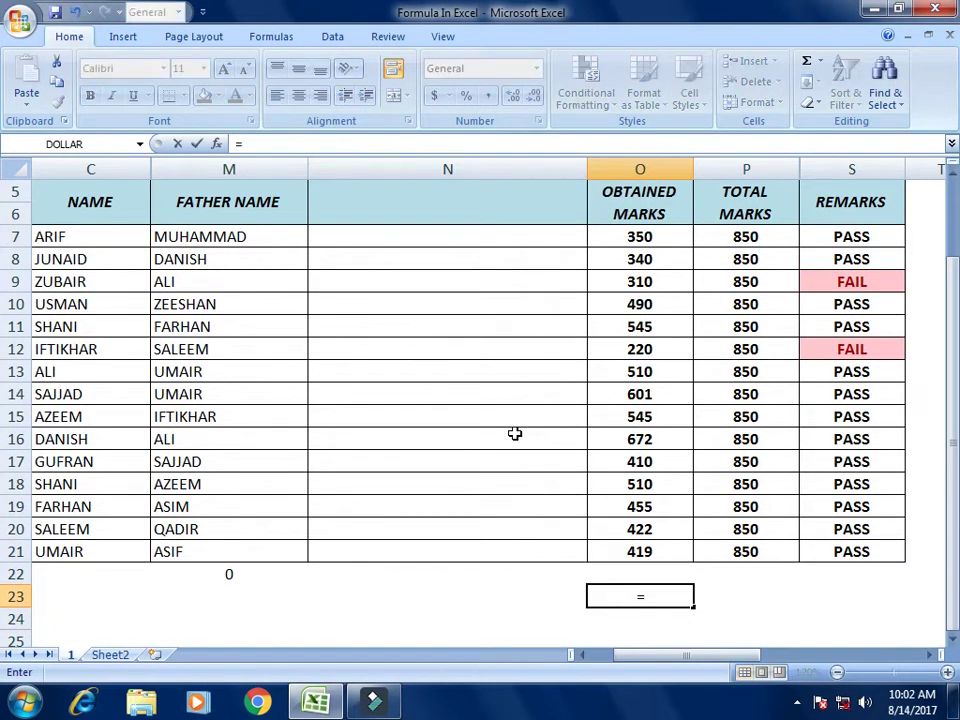
text(C)
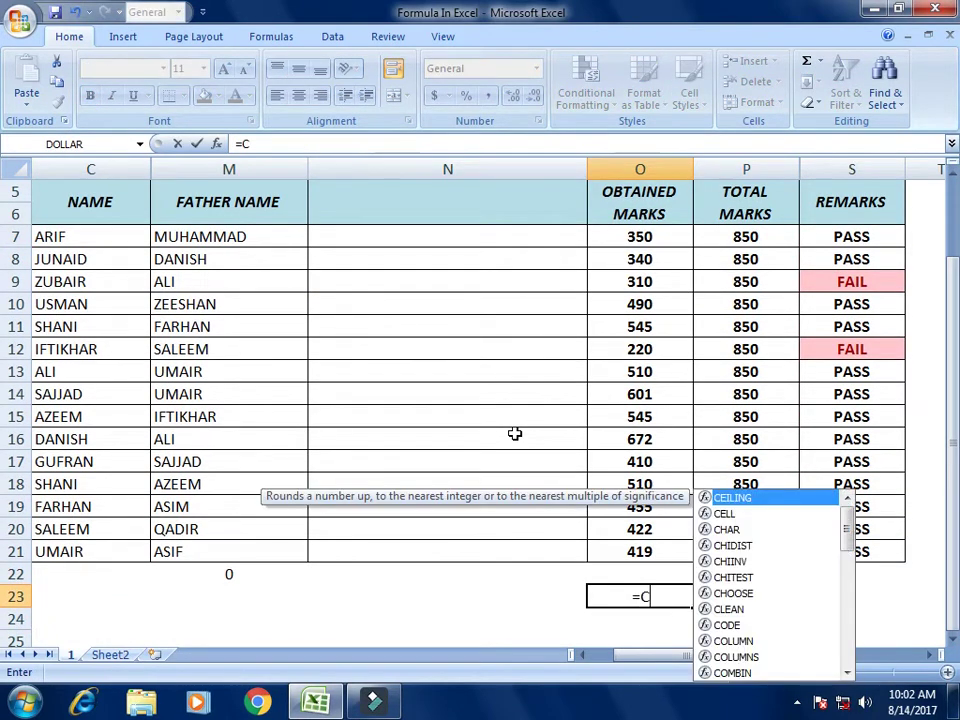
key(BackSpace)
text(MODE)
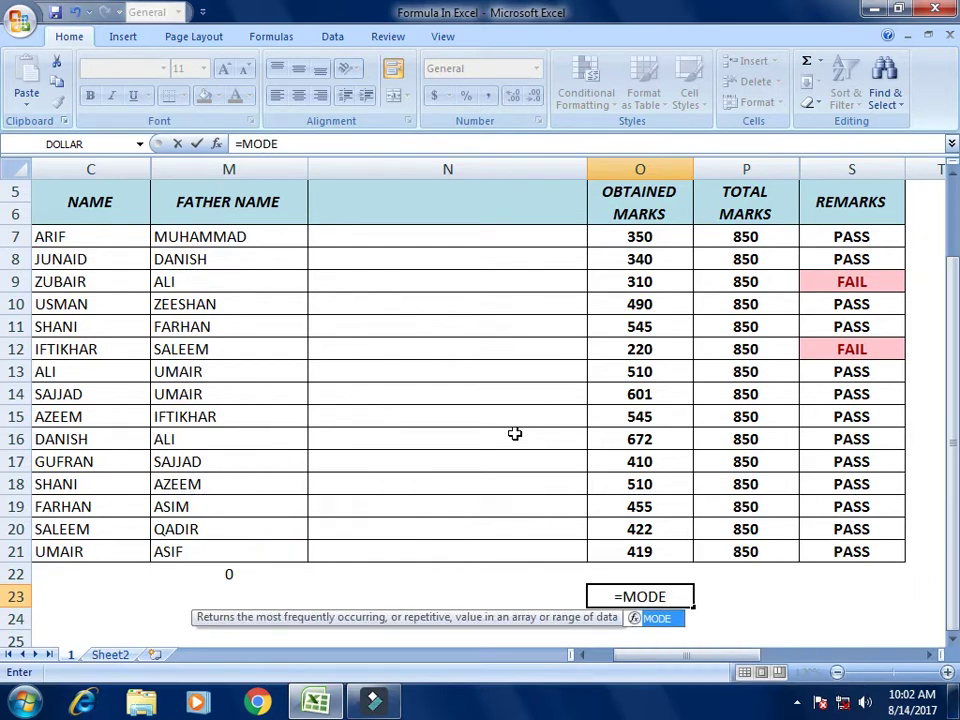
text(()
key(Up)
key(Up)
key(Up)
key(Up)
key(Up)
key(Up)
key(Up)
key(Up)
key(Up)
key(Up)
key(Up)
key(Up)
key(Up)
key(Up)
key(Up)
key(Up)
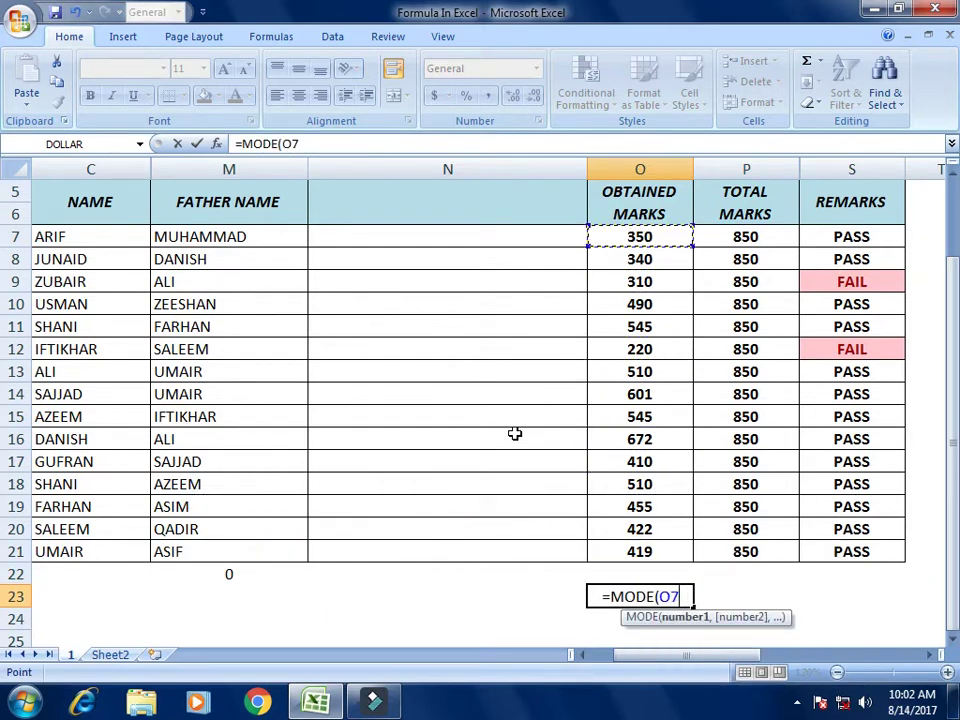
key(shift+Down)
key(shift+Down)
key(shift+Down)
key(shift+Down)
key(shift+Down)
key(shift+Down)
key(shift+Down)
key(shift+Down)
key(shift+Down)
key(shift+Down)
key(shift+Down)
key(shift+Down)
key(shift+Down)
key(shift+Down)
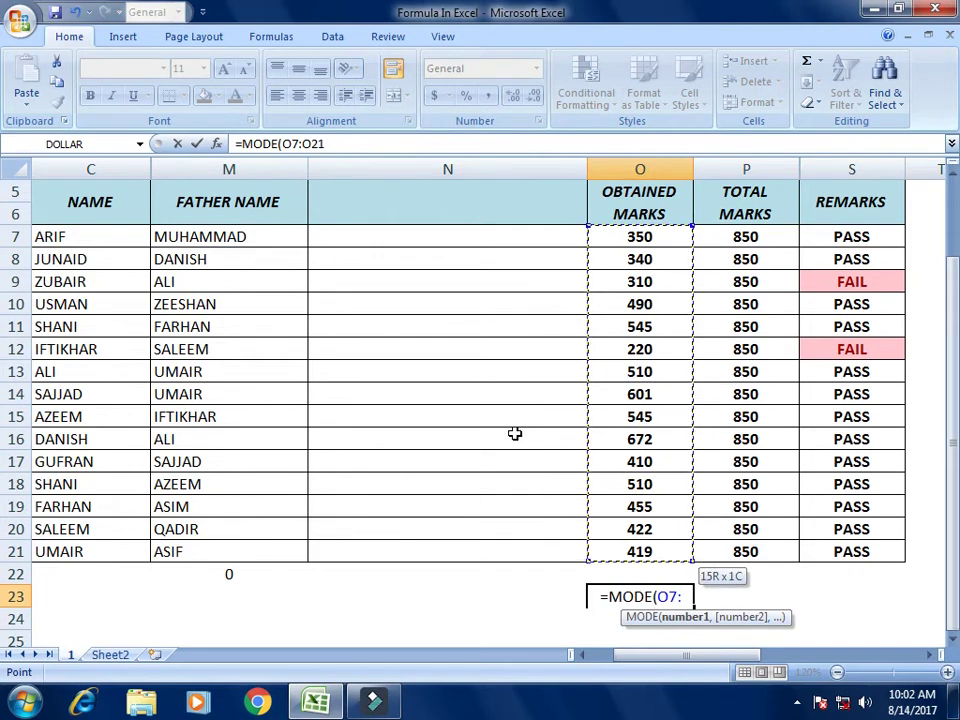
key(Return)
key(Up)
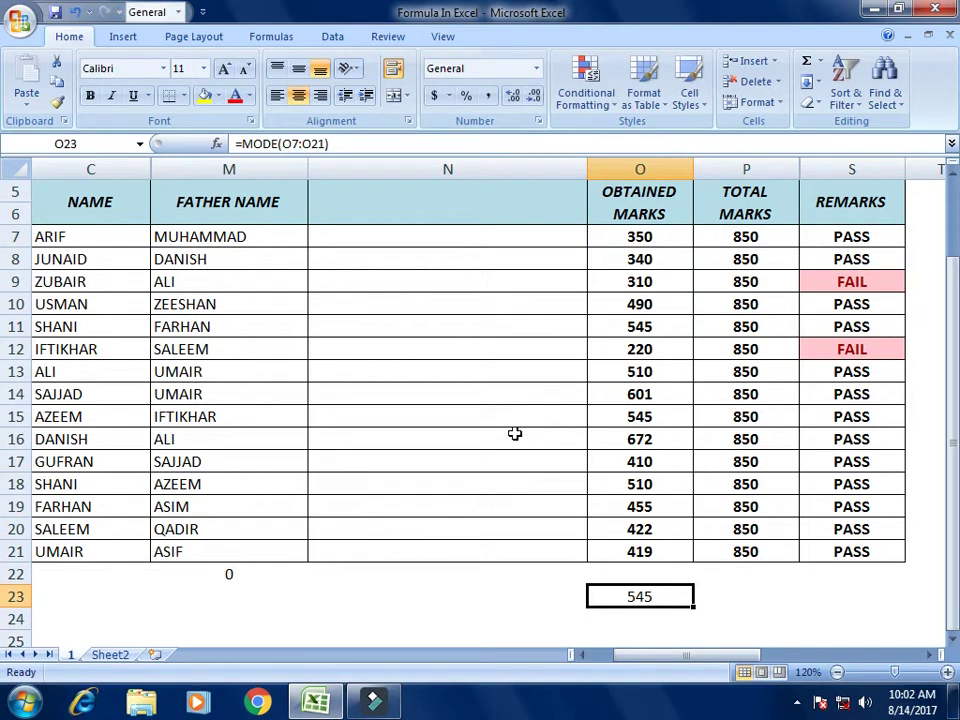
key(Up)
key(Up)
key(Up)
key(Down)
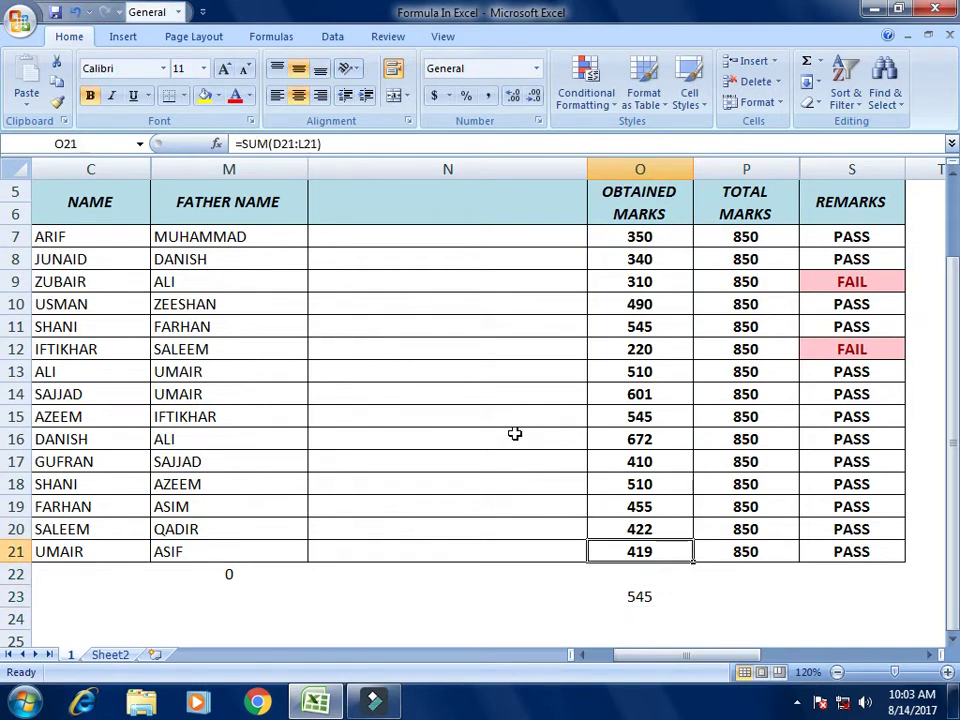
key(Up)
key(Up)
key(Up)
key(Up)
key(Up)
key(Up)
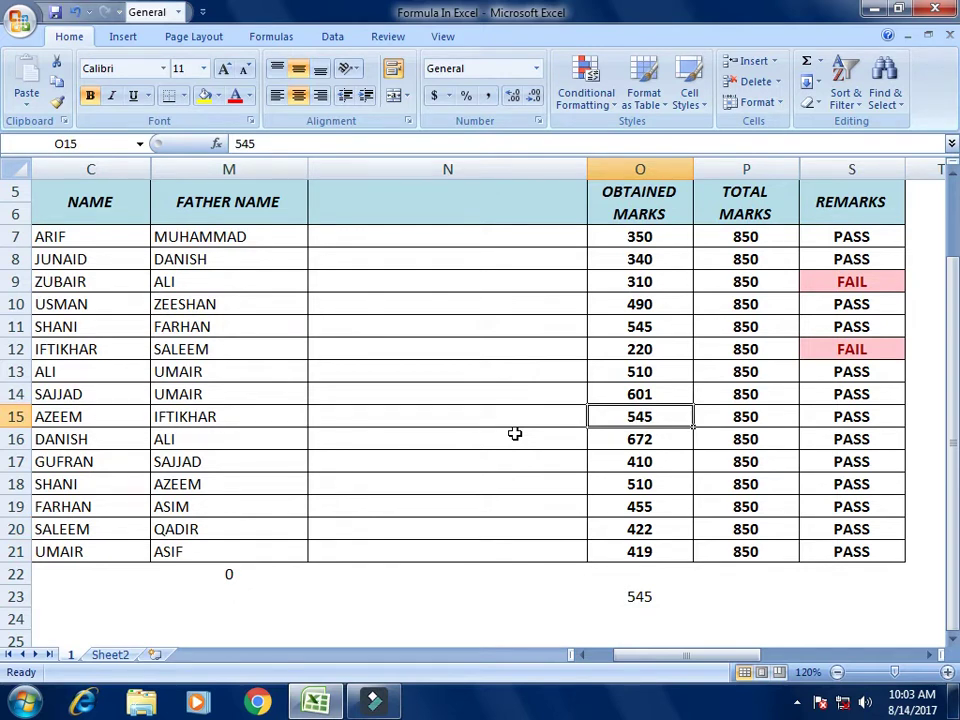
Step: Apply yellow fill to the 545 marks in O15 and O11
click(206, 95)
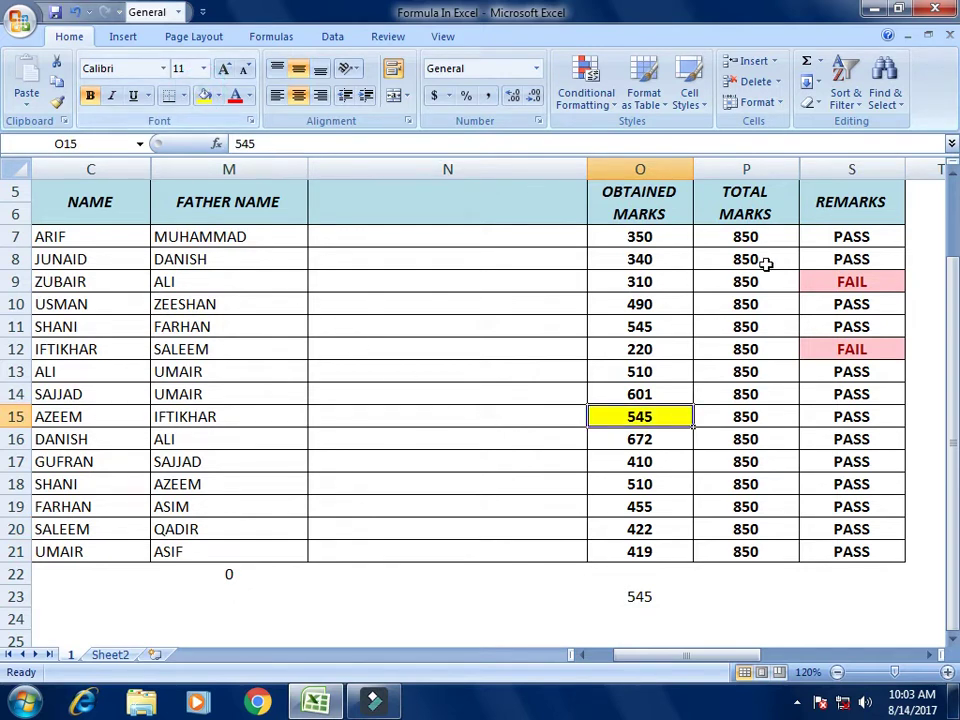
click(655, 325)
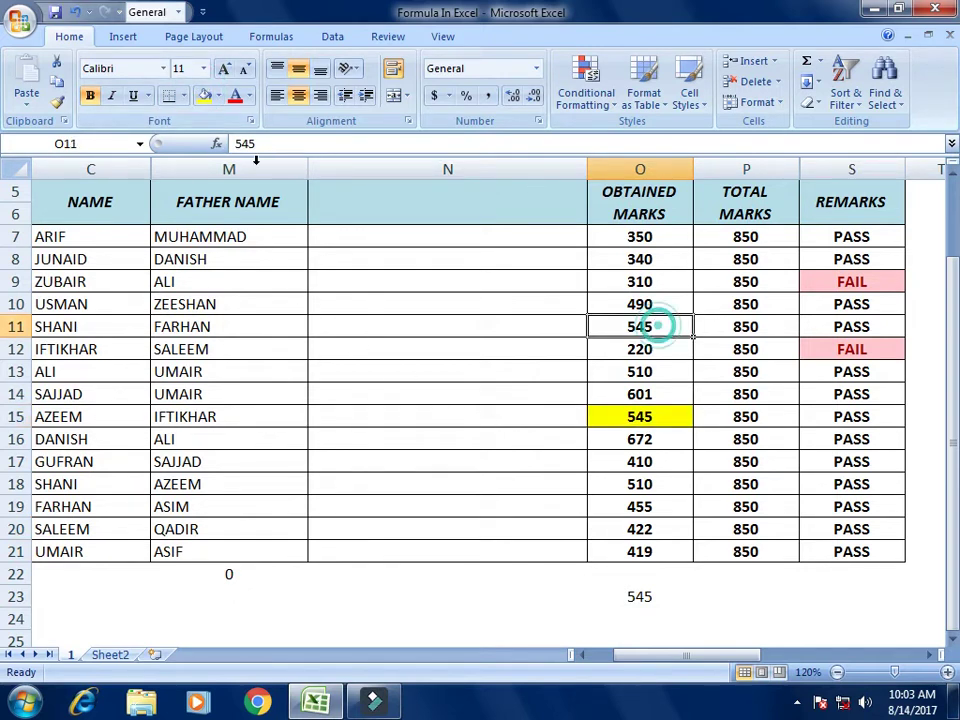
click(206, 95)
click(632, 594)
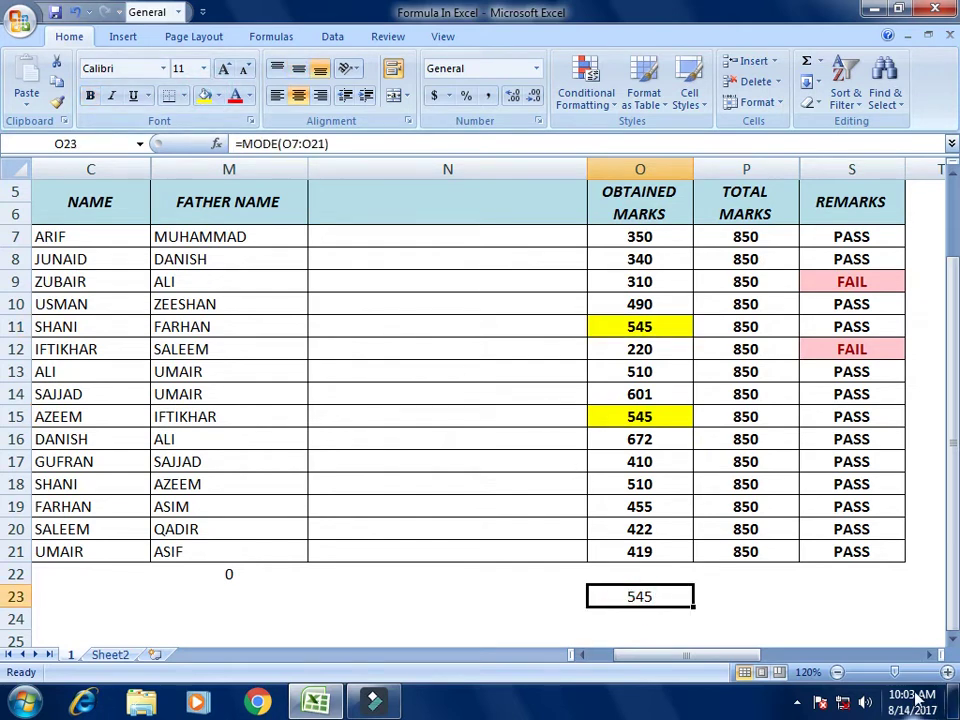
Step: Browse the formulas list to the ABS entry and select cells around the table
mouse_move(918, 698)
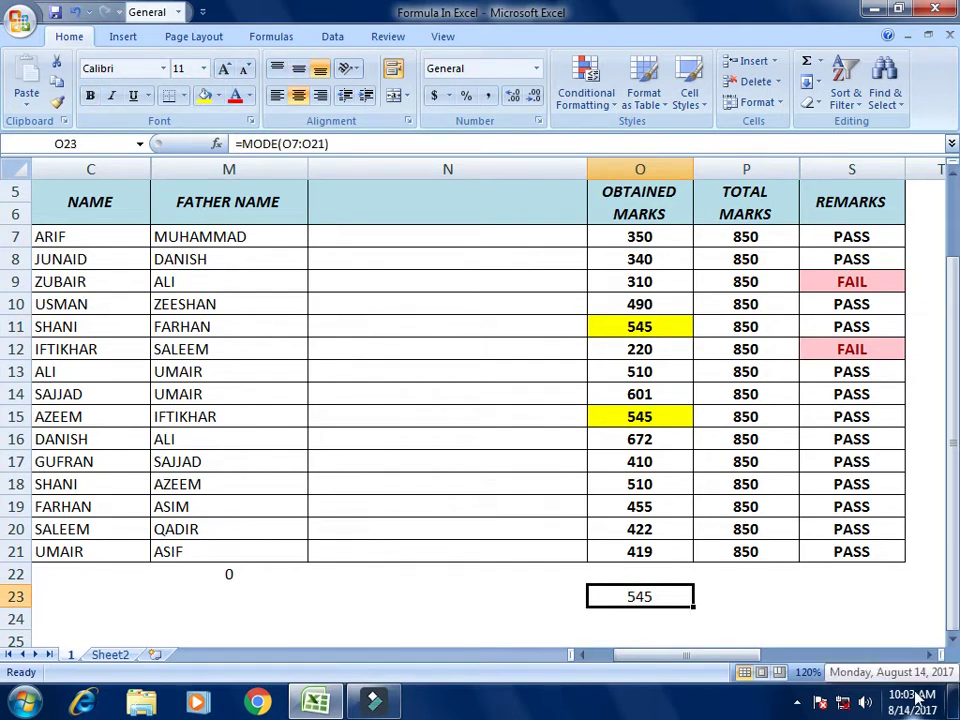
drag(690, 656, 832, 641)
click(413, 393)
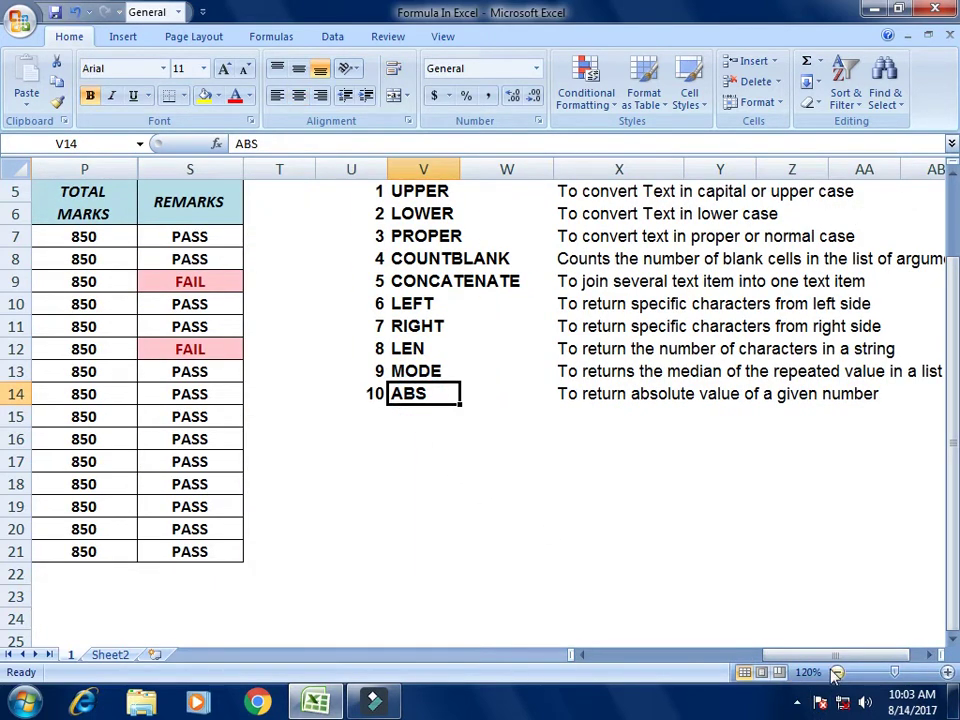
scroll(626, 508, down, 1)
drag(798, 656, 855, 650)
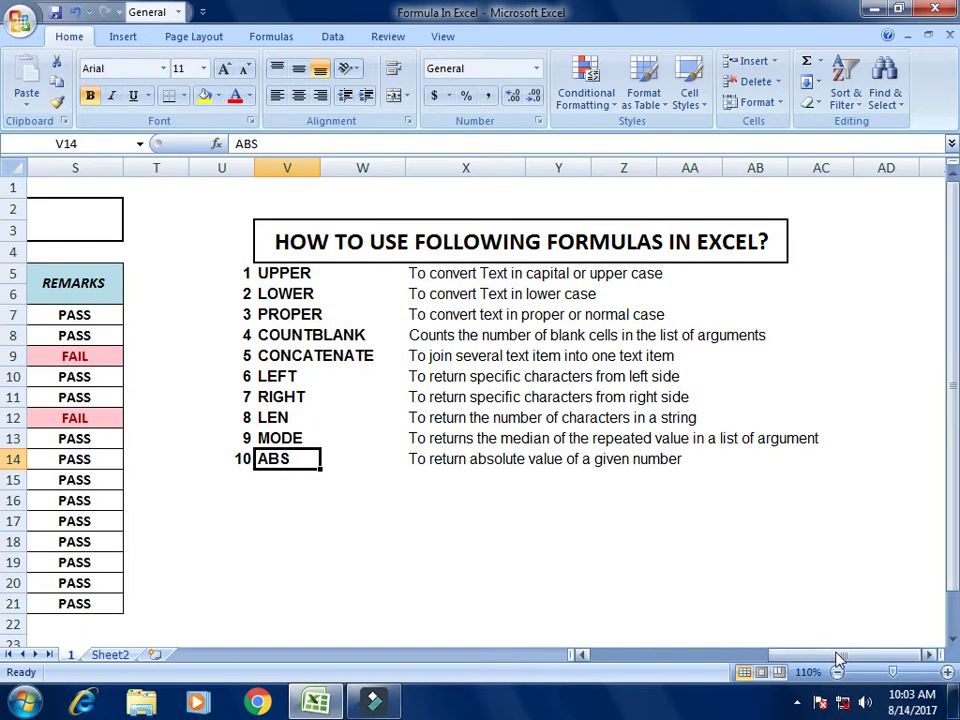
drag(836, 660, 735, 659)
click(722, 496)
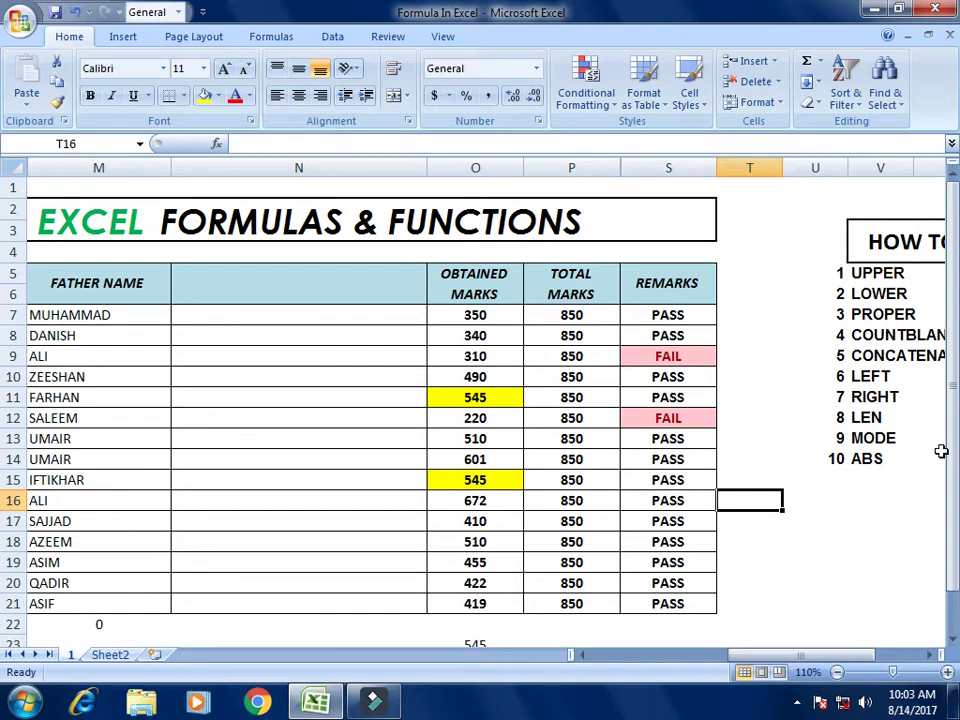
drag(945, 450, 949, 510)
click(511, 271)
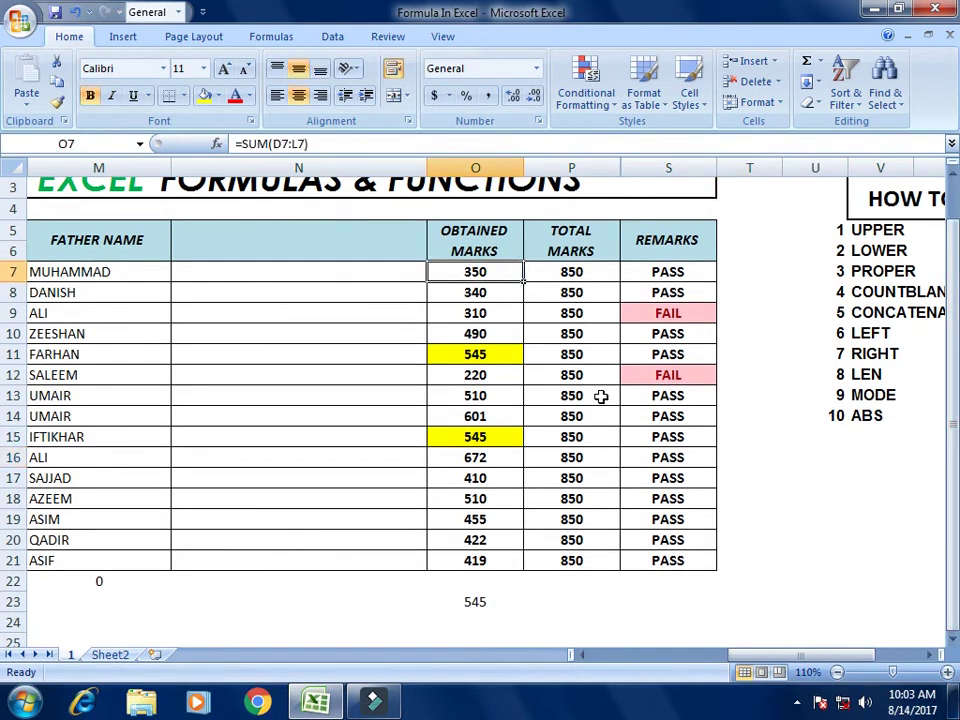
scroll(550, 505, down, 3)
Step: Enter -20000 in O28 and =ABS(O28) in P28, returning 20000
click(424, 517)
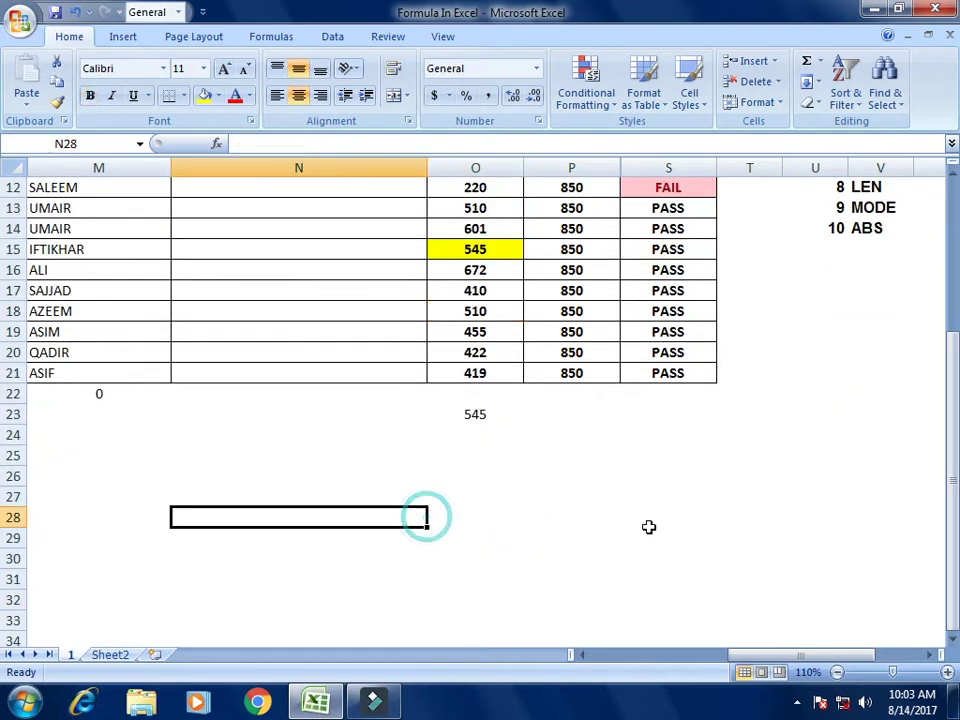
click(493, 516)
text(-)
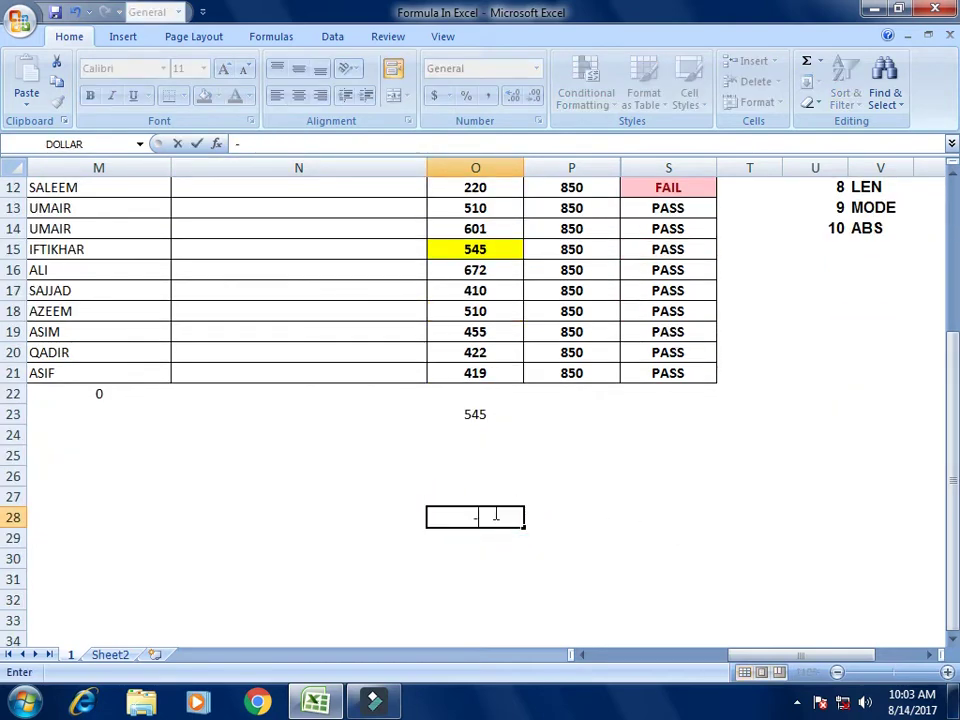
text(20000)
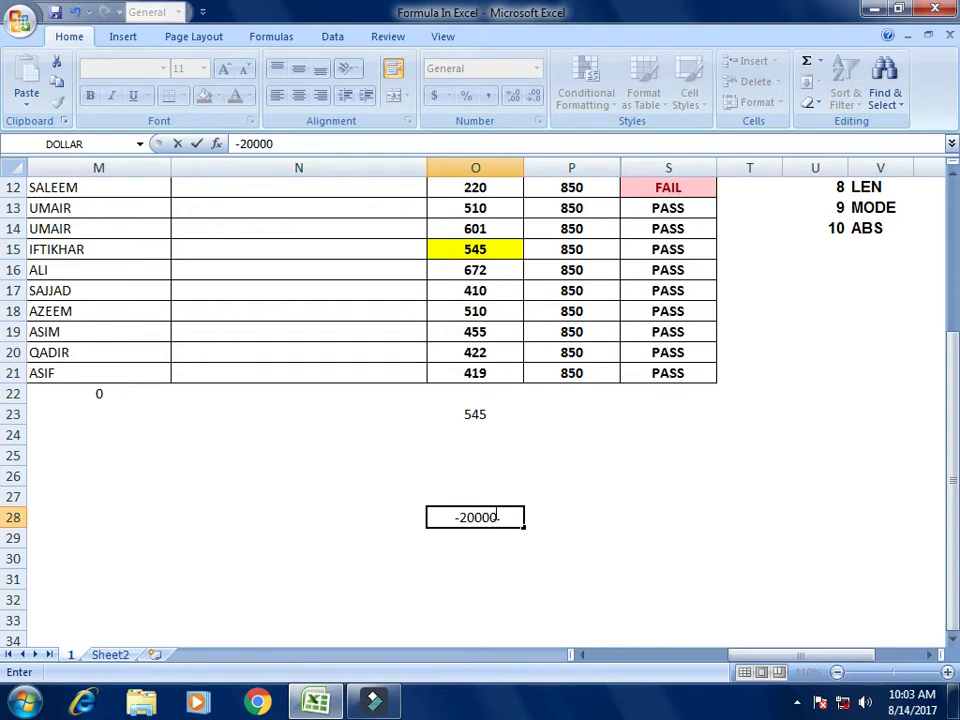
key(Tab)
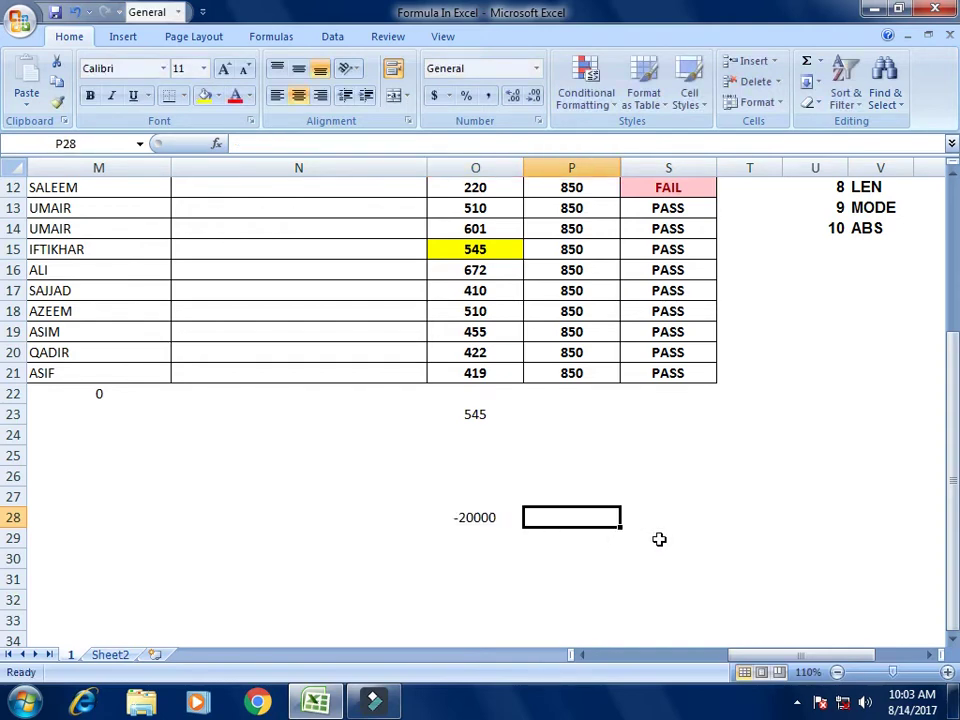
text(=)
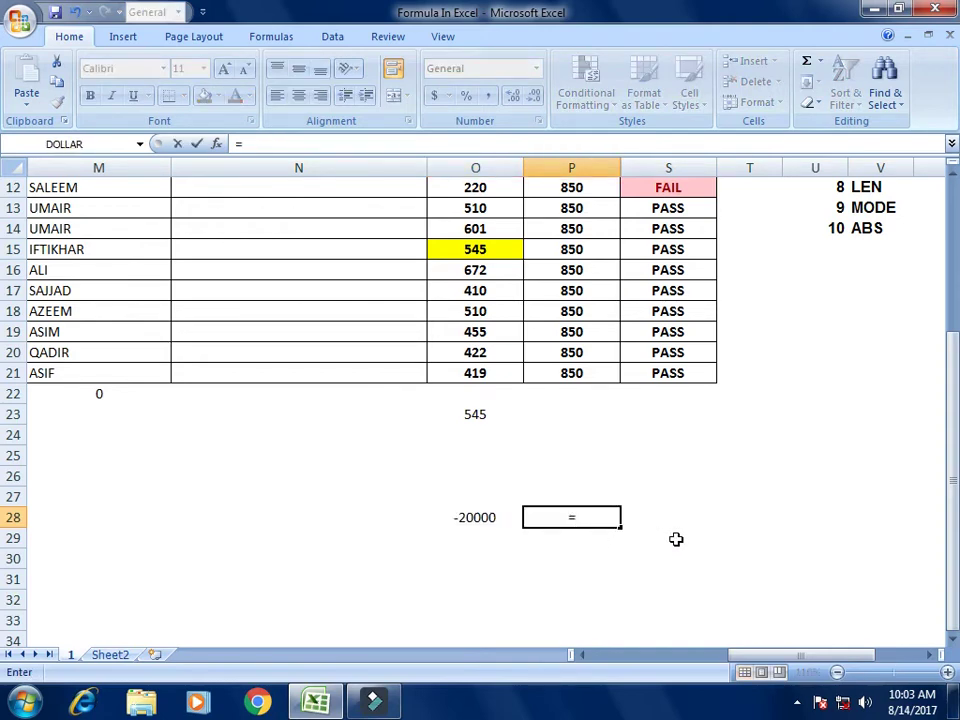
text(A)
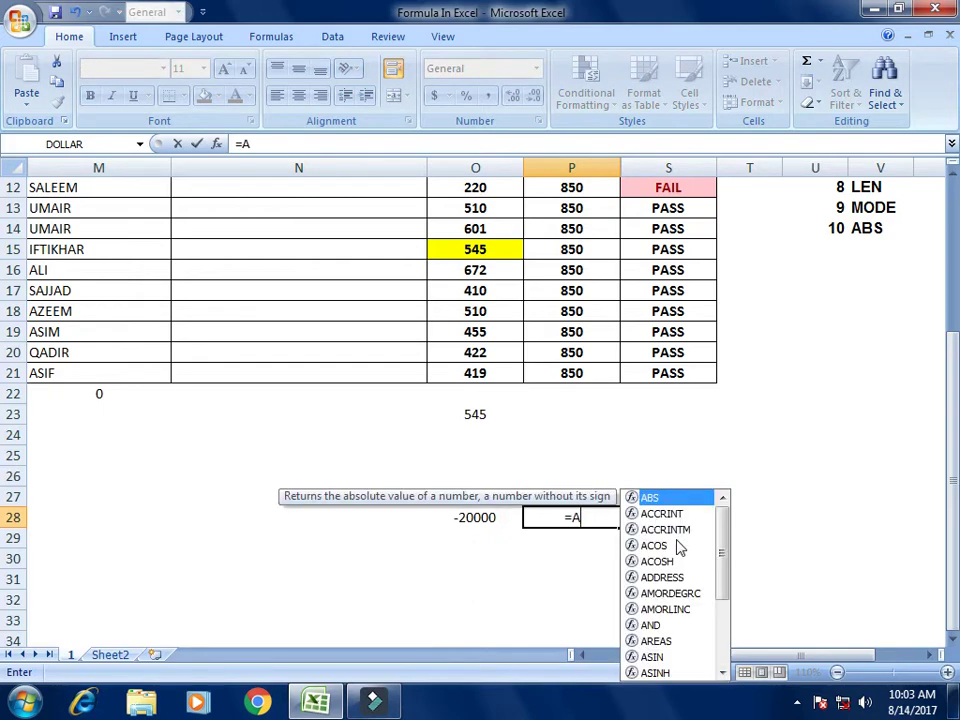
text(BS()
key(Left)
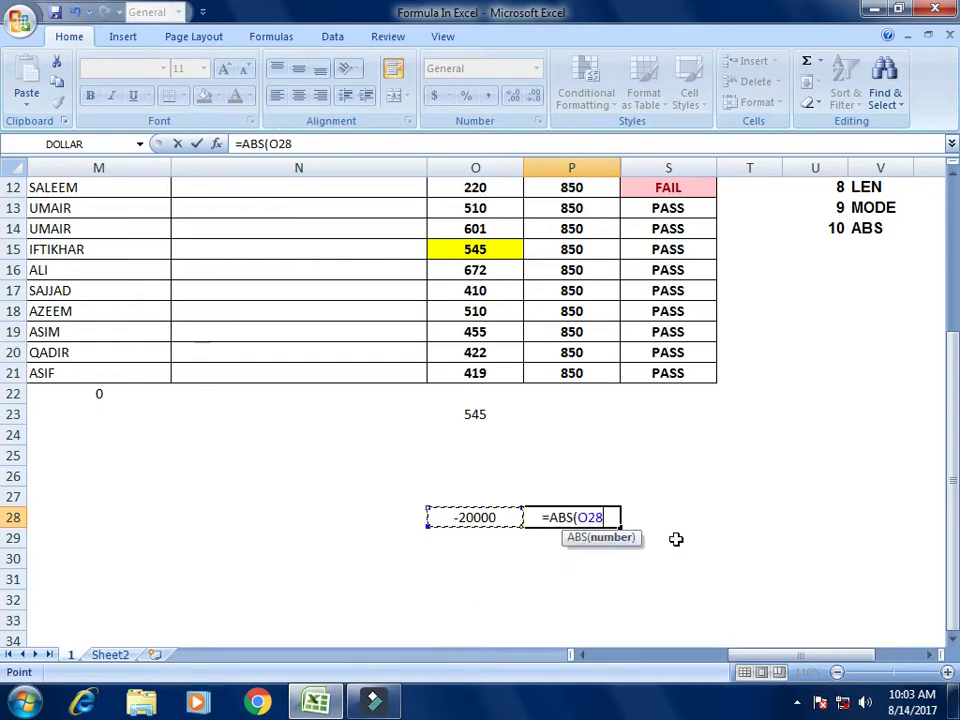
text())
key(Return)
key(Up)
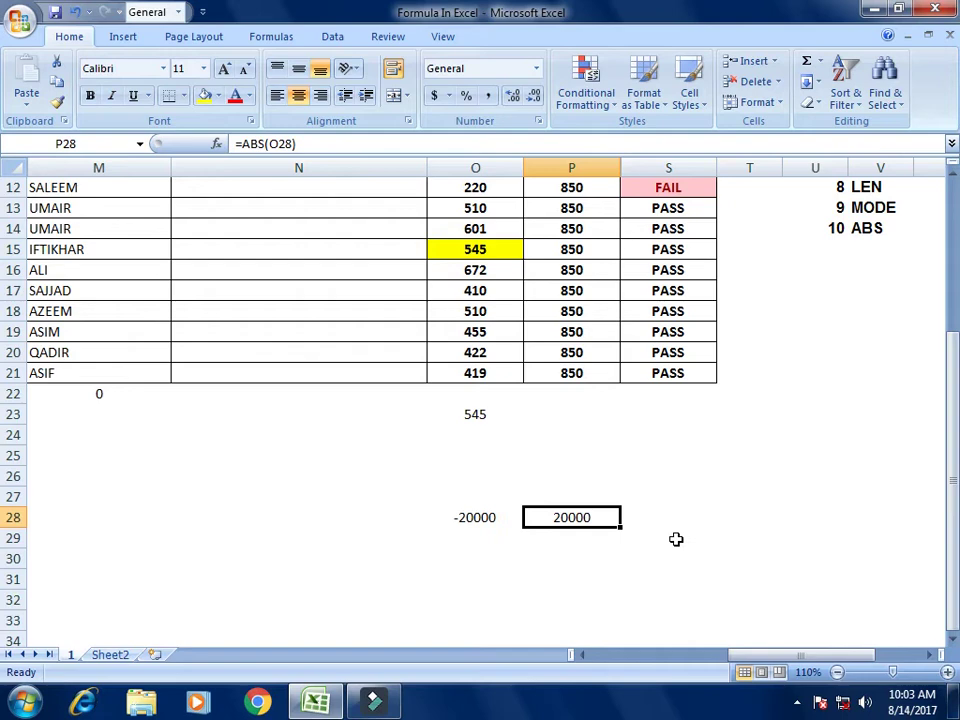
Step: Enter =ABS(-1500) in cell P24 below the marks table, returning 1500
key(Up)
key(Up)
key(Up)
key(Up)
key(Up)
key(Up)
key(Up)
key(Up)
key(Up)
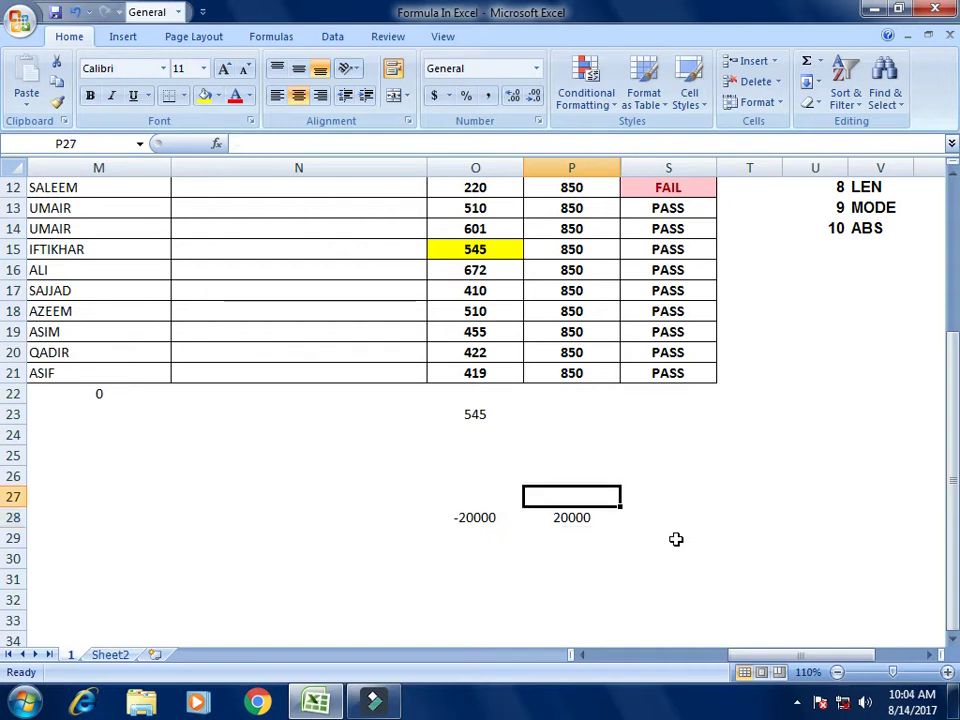
key(Left)
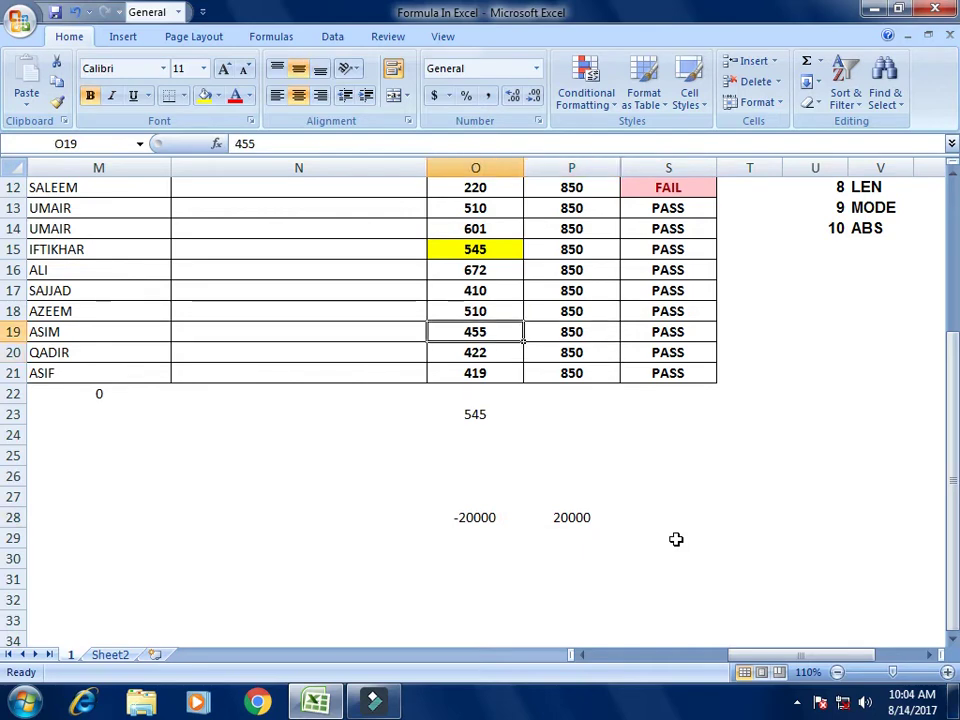
key(Down)
key(Down)
key(Down)
key(Down)
key(Down)
key(Right)
text(=)
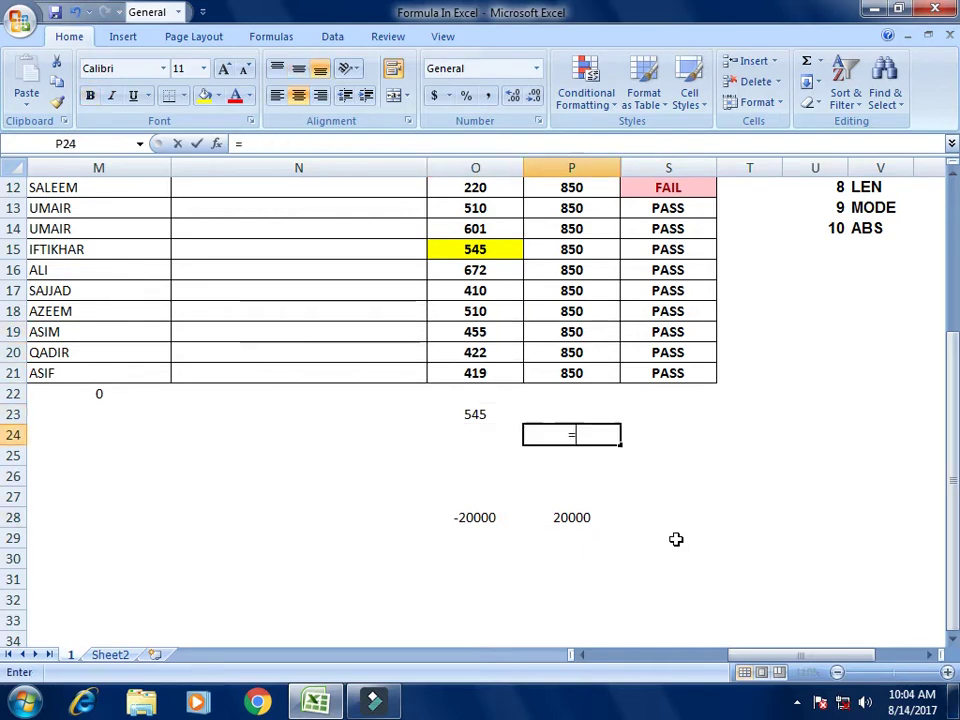
text(ABS)
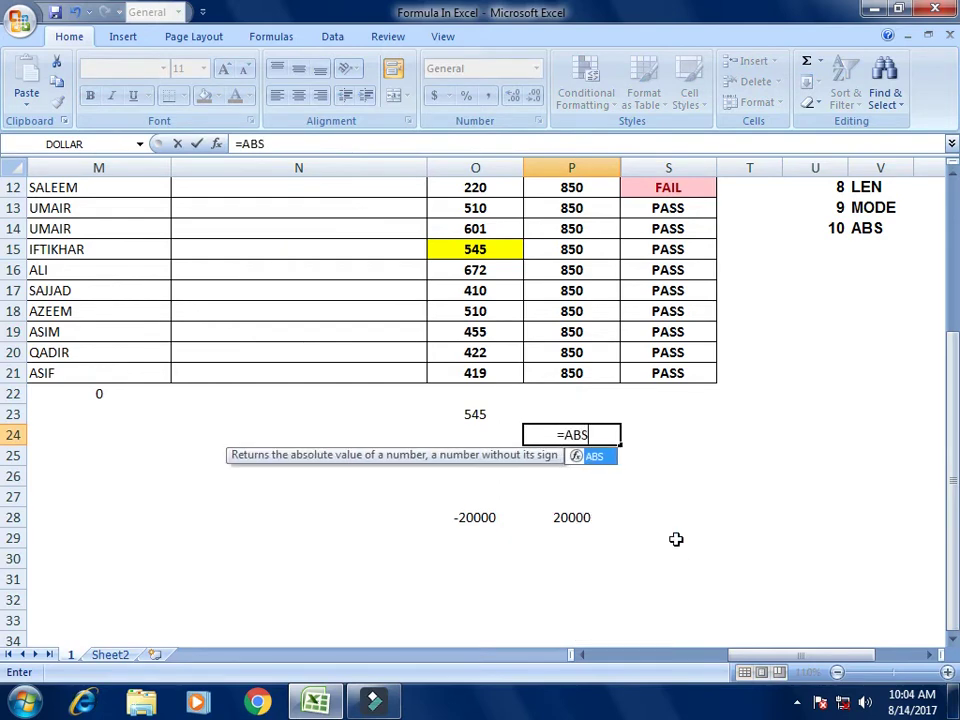
text((-1500)
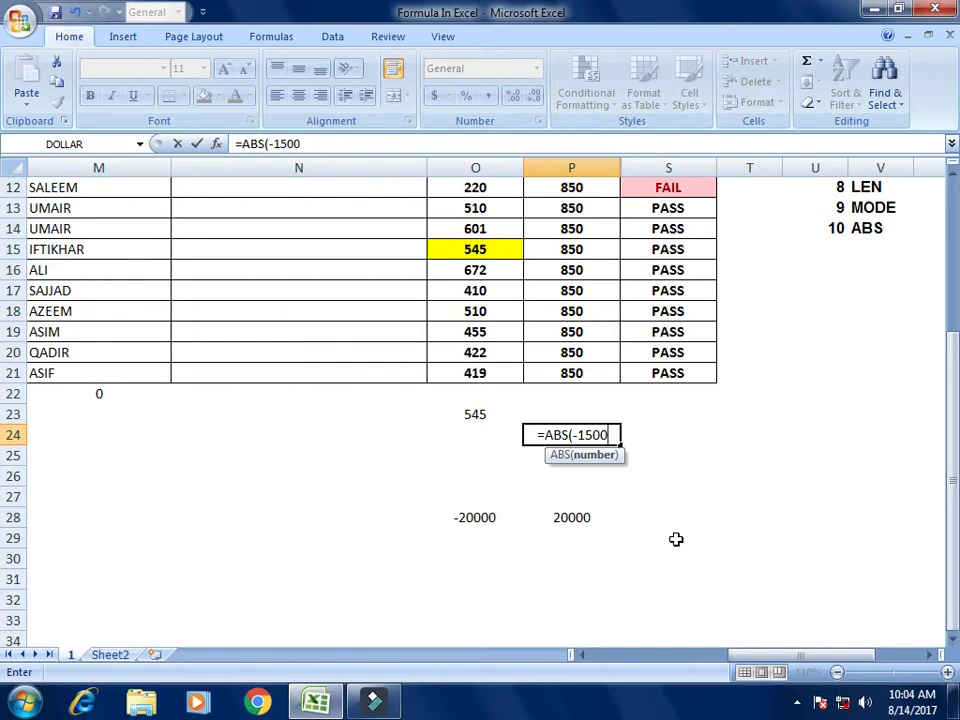
text())
key(Return)
key(Up)
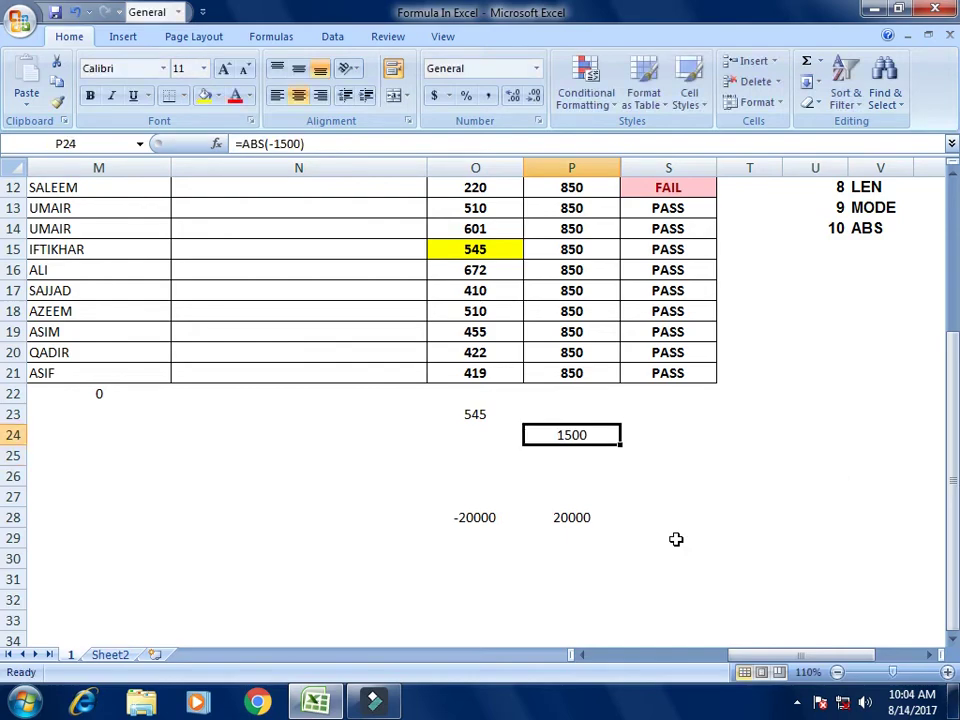
key(Up)
key(Up)
key(Up)
key(Up)
key(Up)
key(Up)
key(Up)
key(Up)
key(Up)
key(Up)
key(Up)
key(Up)
key(Up)
key(Up)
key(Up)
key(Up)
key(Up)
key(Up)
key(Up)
key(Up)
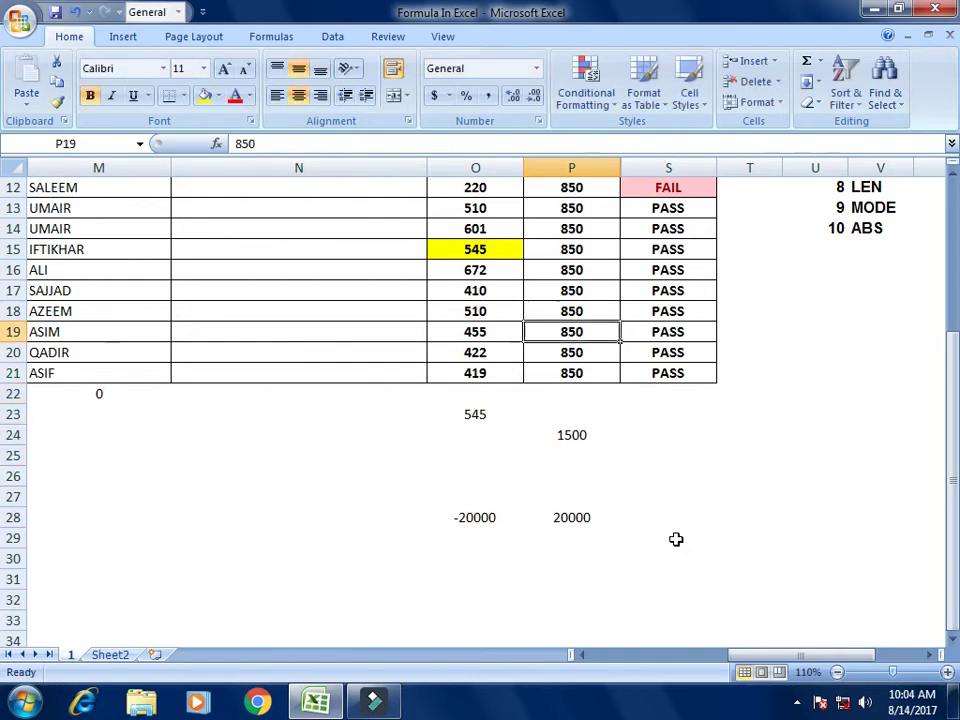
Step: Check the first student's obtained and total marks in O7 and P7, then select T7
key(Down)
key(Down)
key(Down)
key(Left)
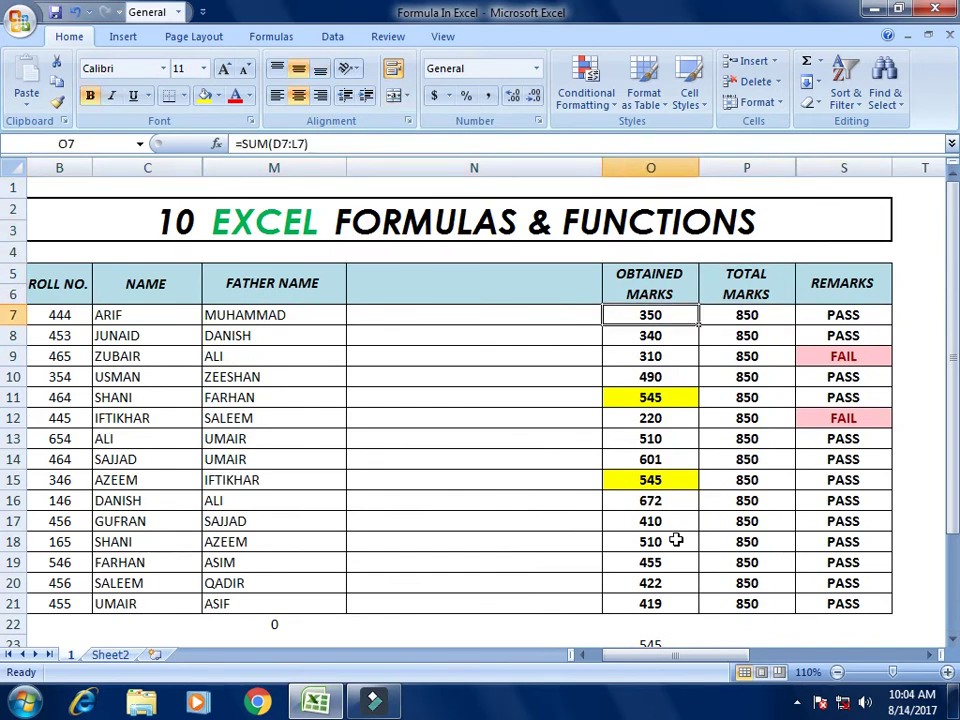
key(Right)
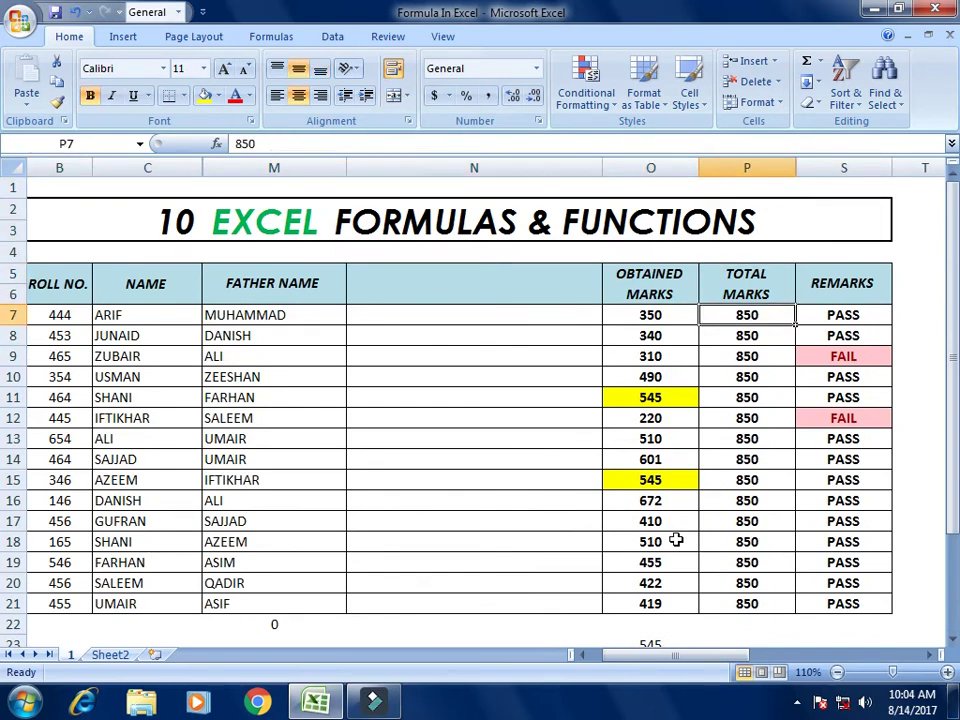
key(Left)
key(Left)
key(Right)
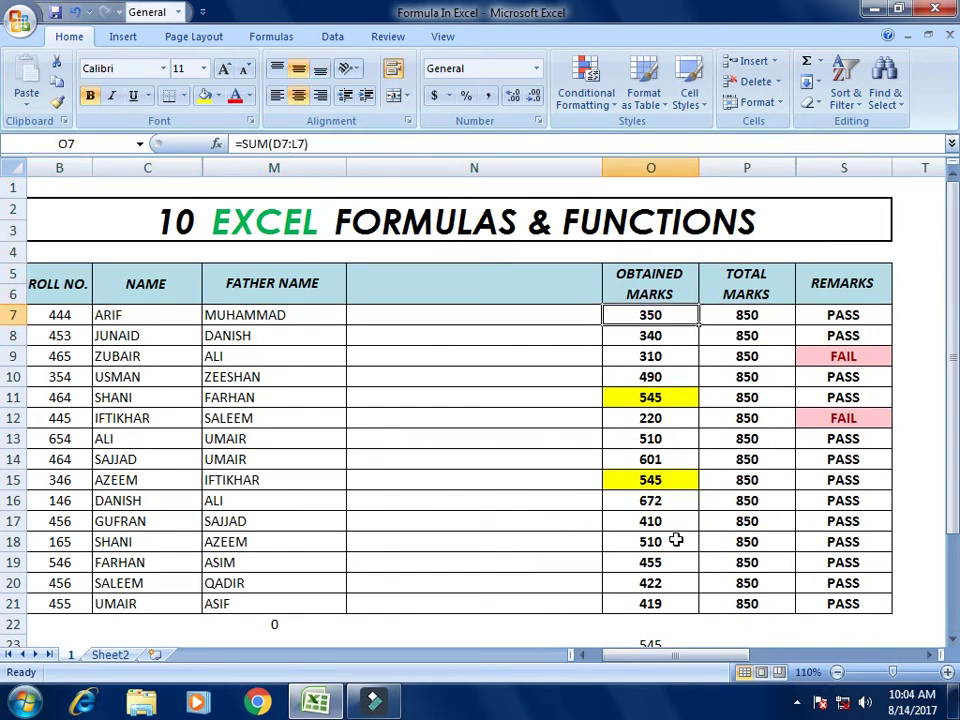
key(Right)
key(Right)
key(Right)
key(Right)
key(Right)
key(Left)
key(Left)
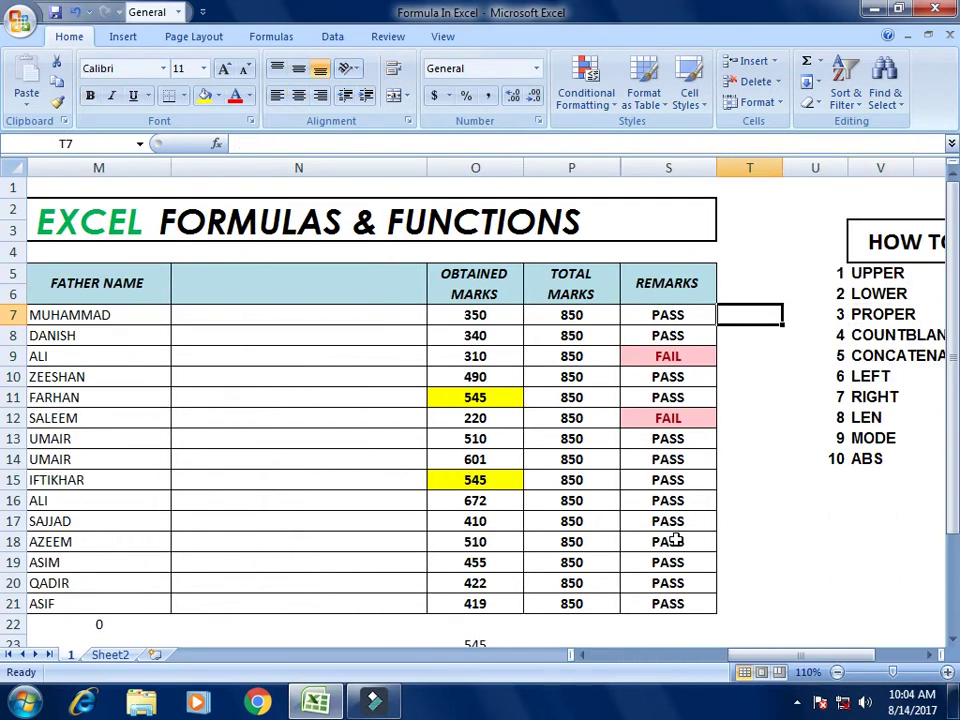
Step: Enter =O7-P7 in T7 and accept the formula correction, giving -500
text(=)
key(Left)
key(Left)
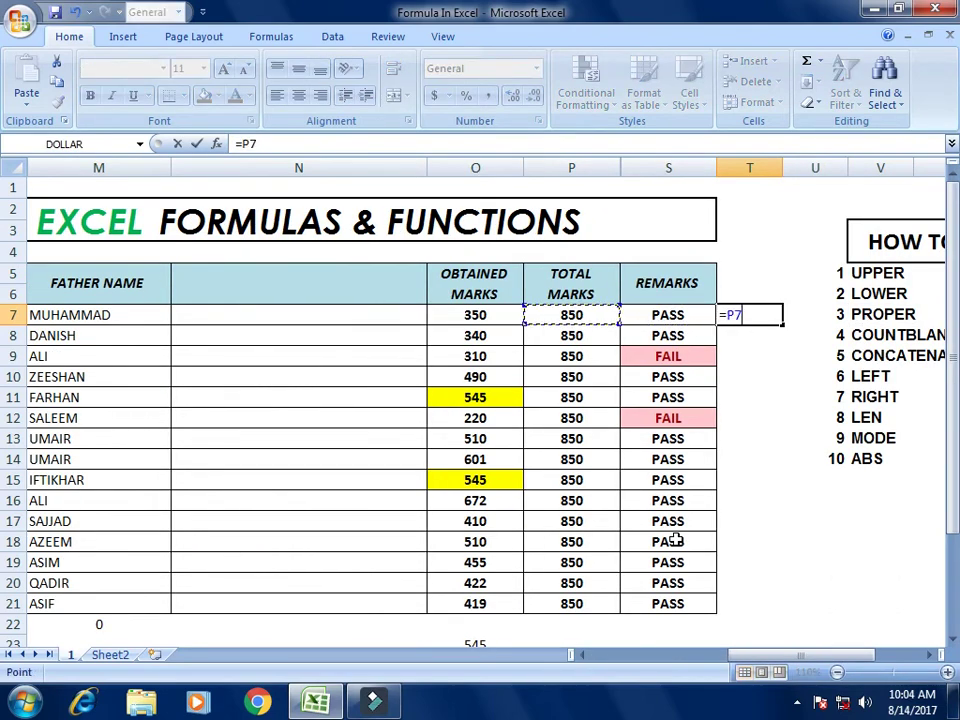
key(Left)
text(-)
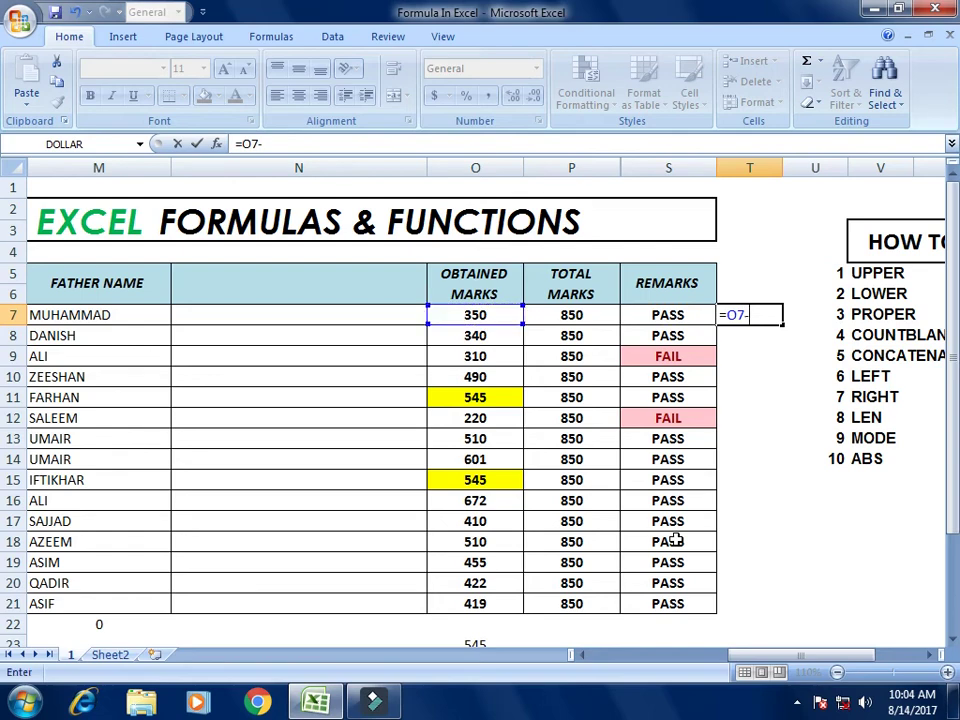
key(Left)
key(Left)
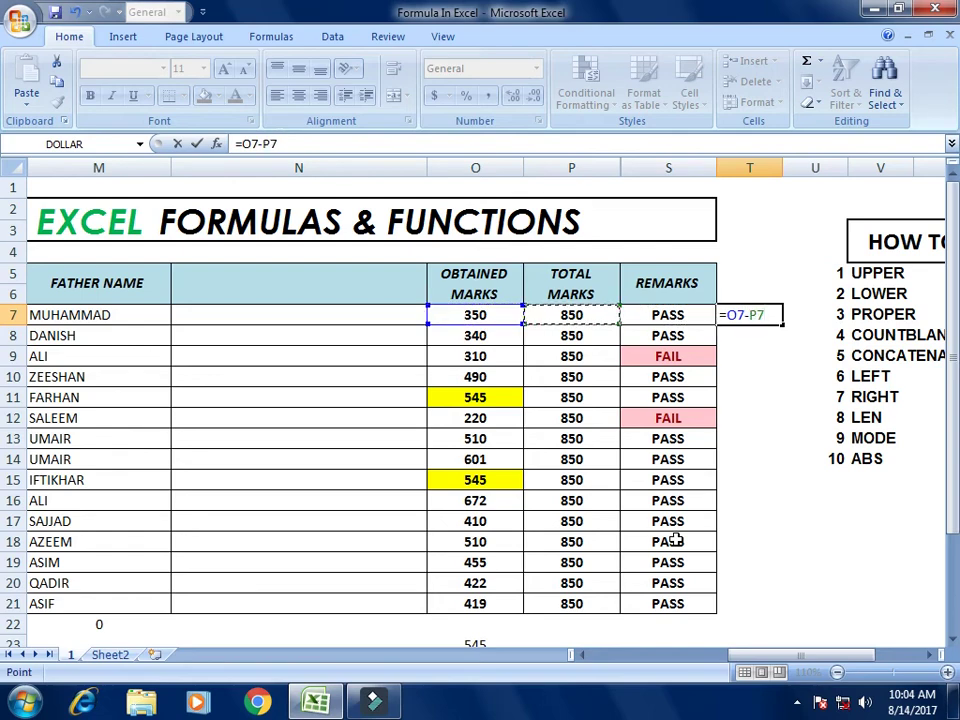
text())
key(Return)
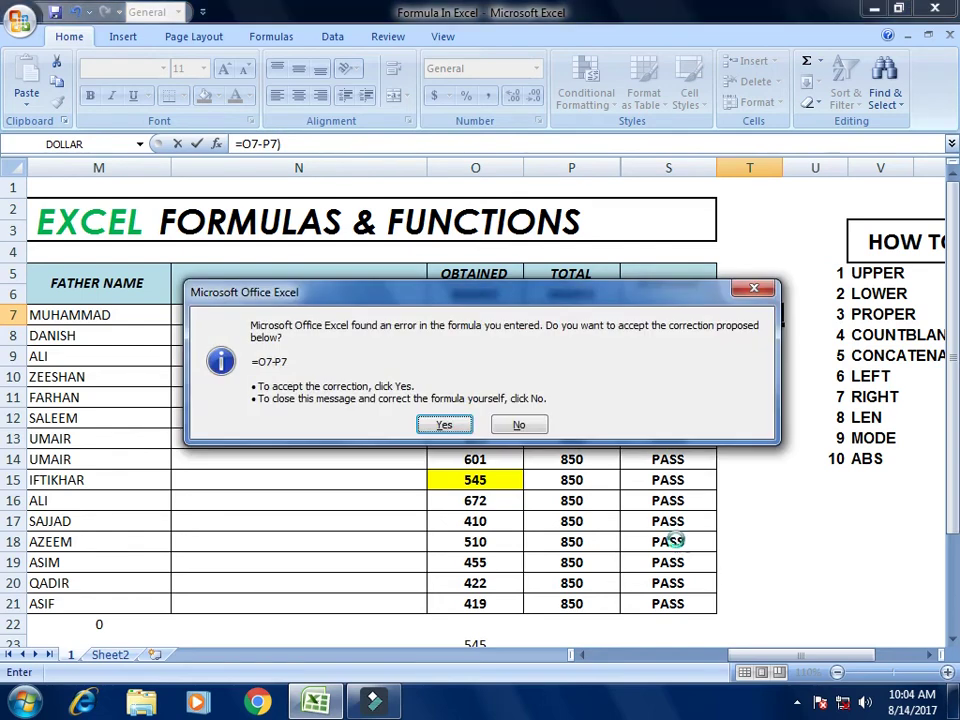
key(Return)
key(Up)
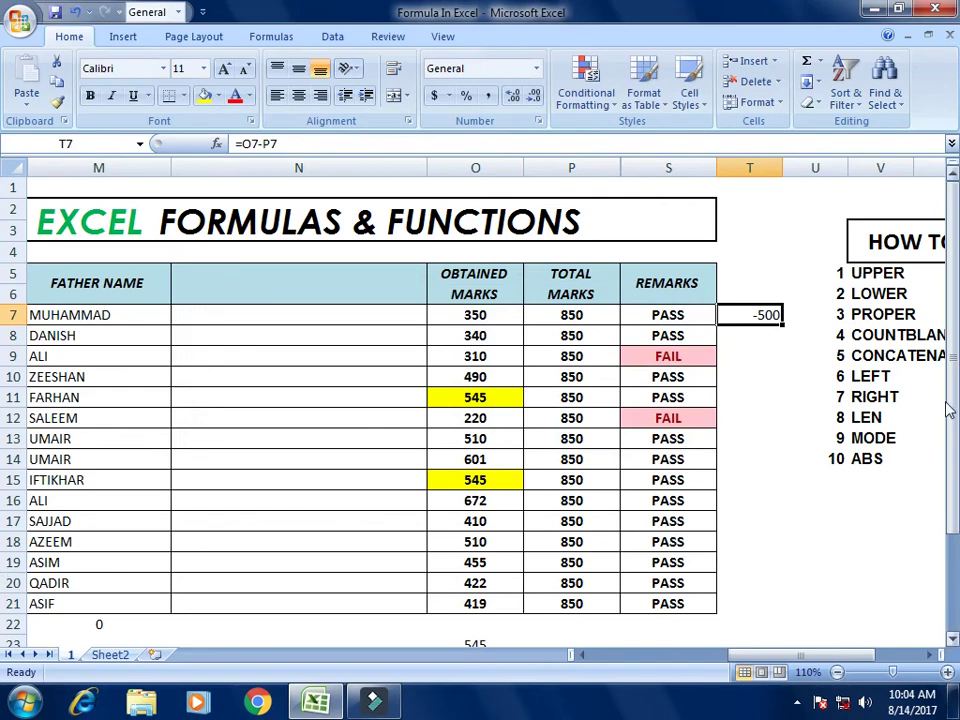
Step: Insert a blank column at U, right of the differences in column T
right_click(815, 168)
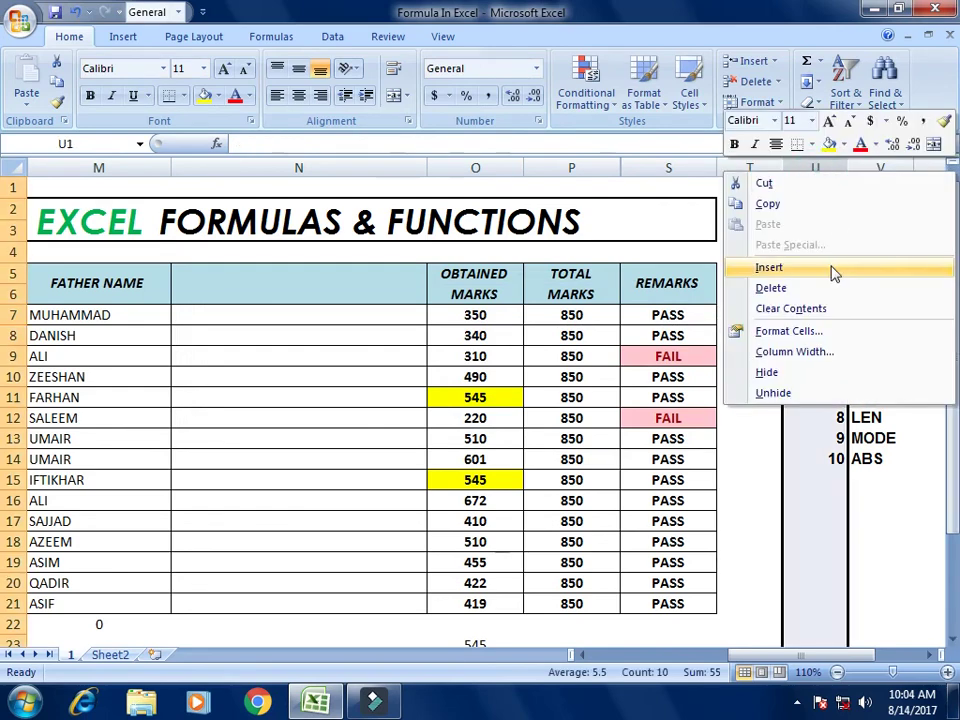
click(830, 268)
click(825, 318)
click(755, 315)
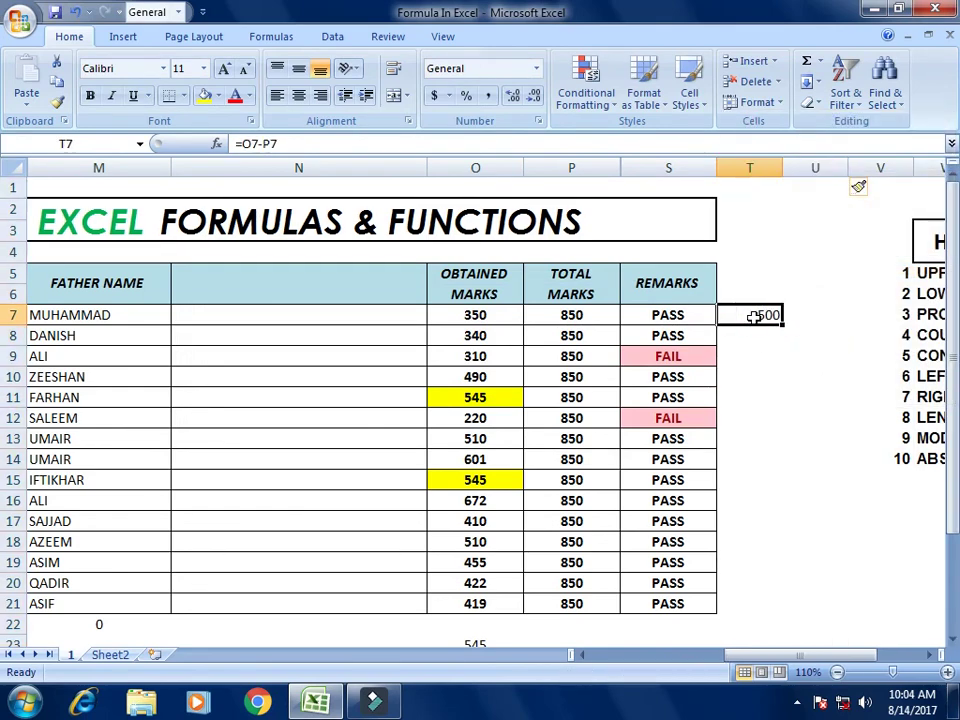
click(815, 308)
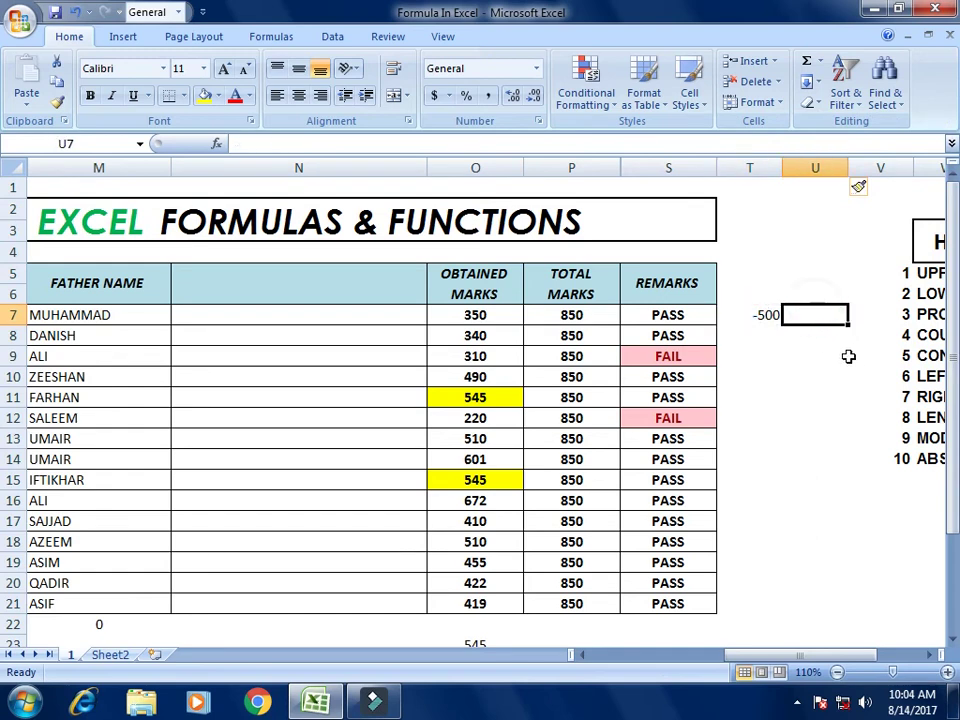
Step: Try =ABS(T7) in U7, which shows 500, then clear U7 again
text(=ABS()
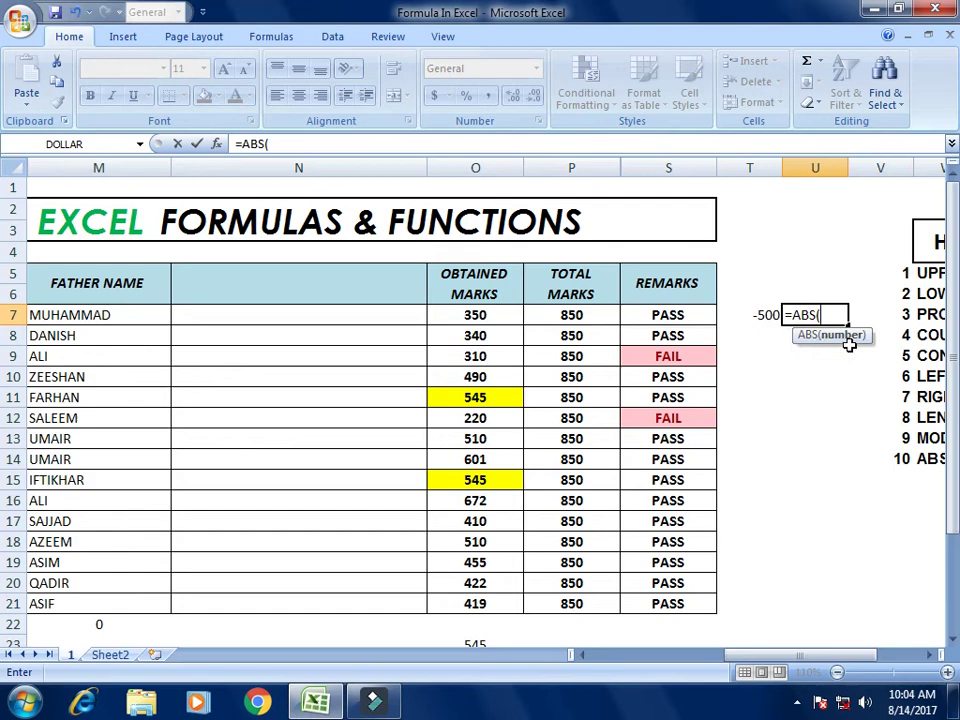
key(Left)
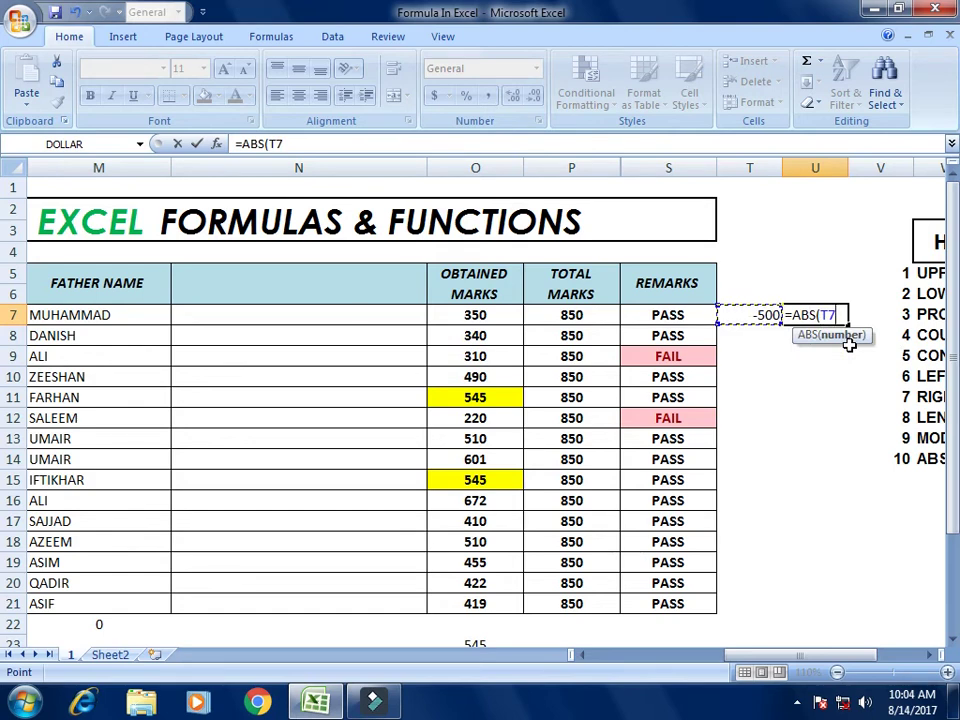
text())
key(Return)
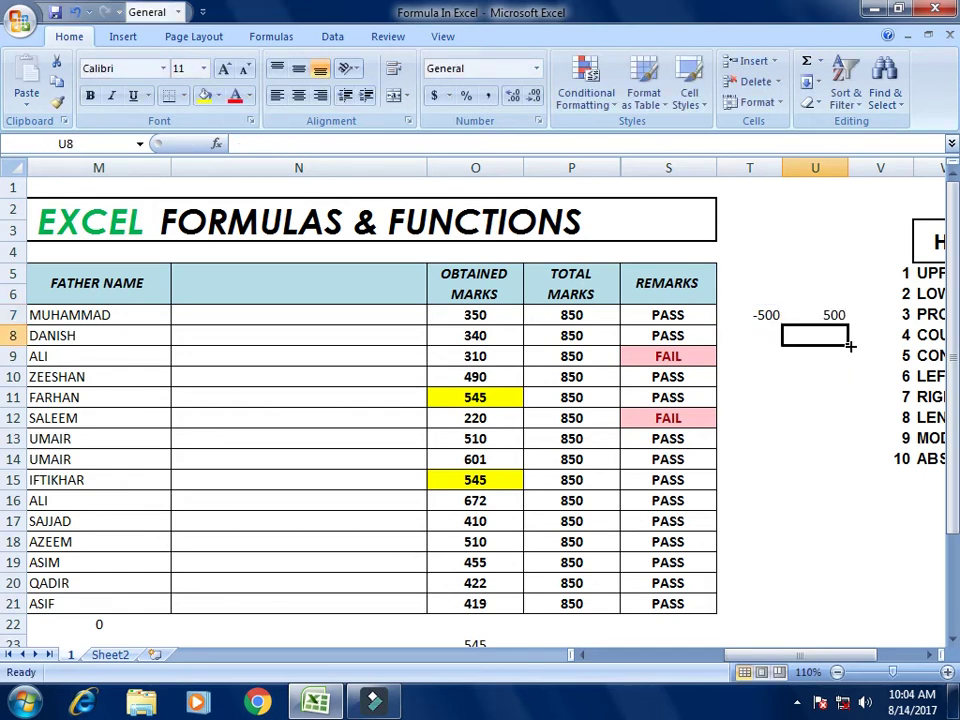
key(Up)
key(Delete)
key(Left)
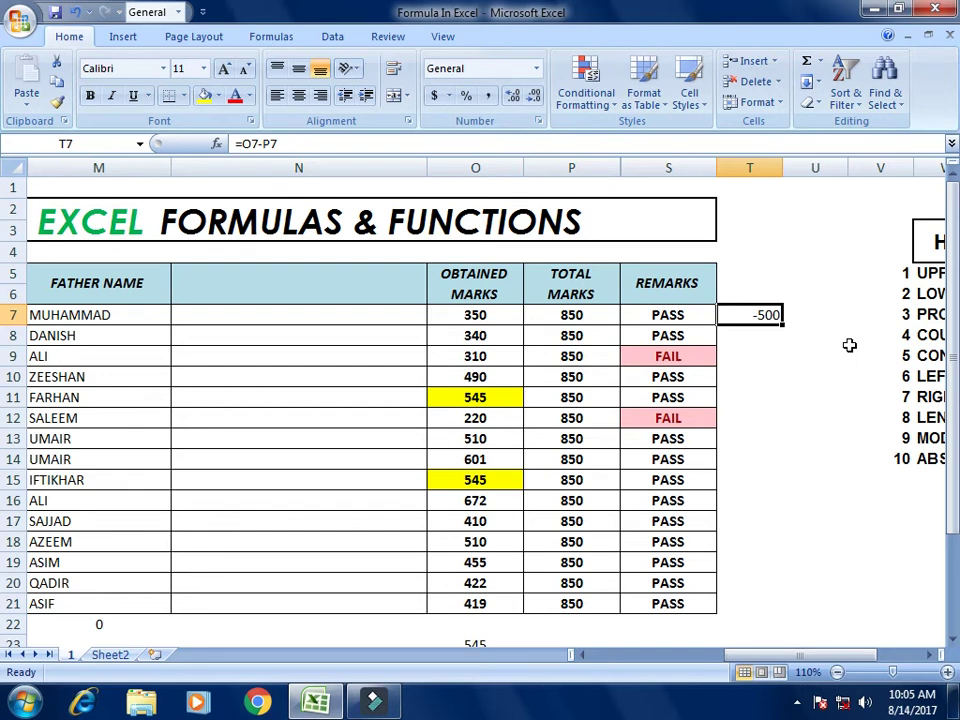
Step: Edit T7's formula to =ABS(O7-P7) so it returns 500
key(F2)
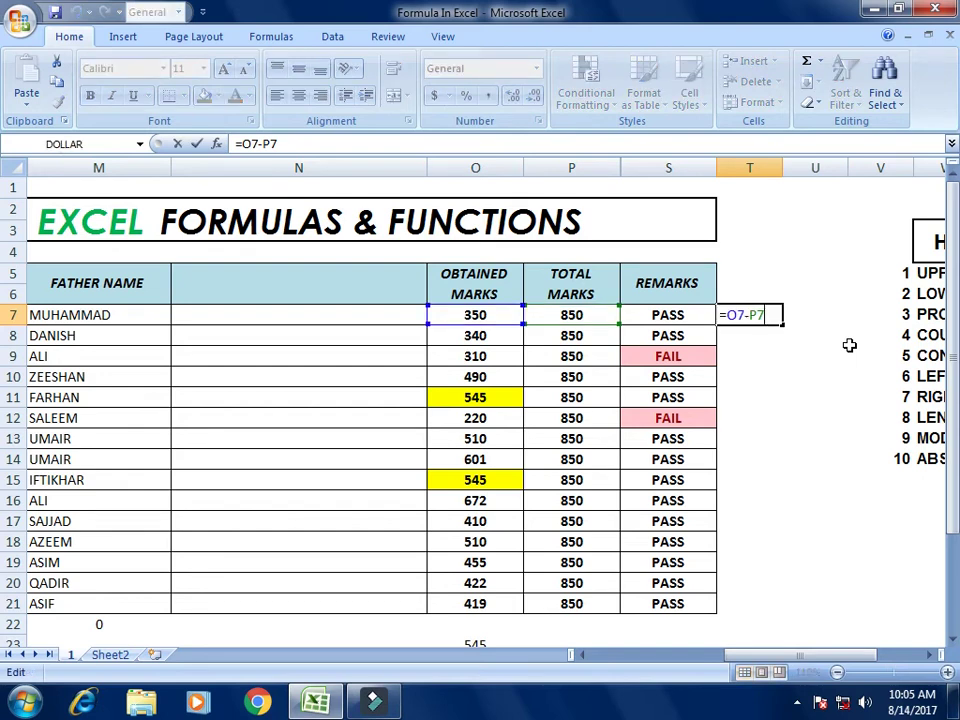
key(Left)
key(Left)
key(Left)
key(Left)
key(Left)
text(ABS()
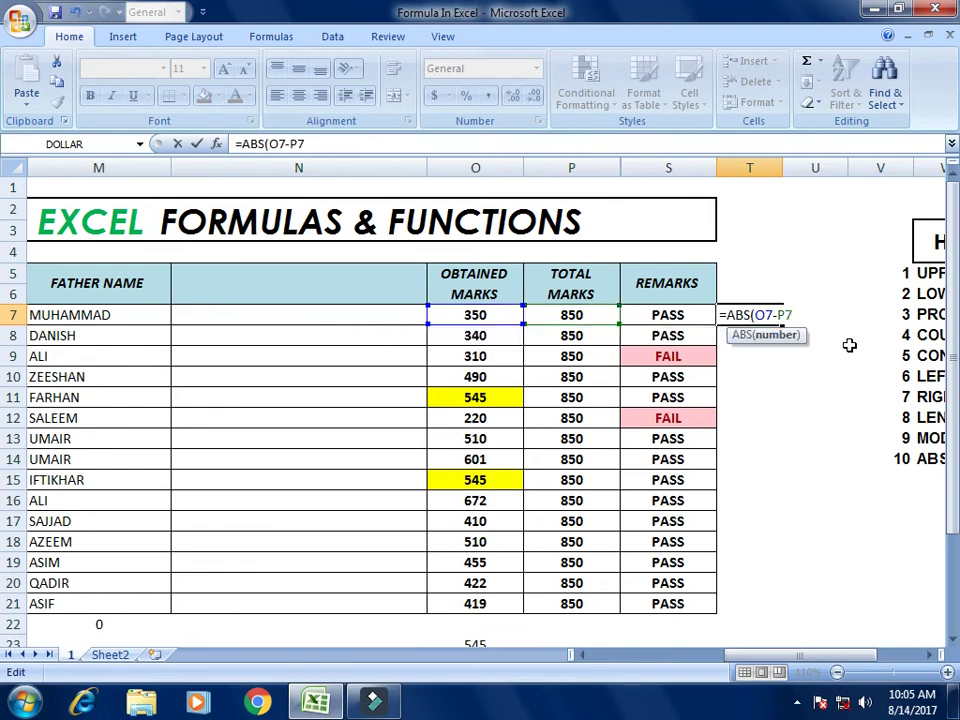
key(Right)
key(Right)
key(Right)
key(Right)
key(Right)
text())
key(Return)
key(Up)
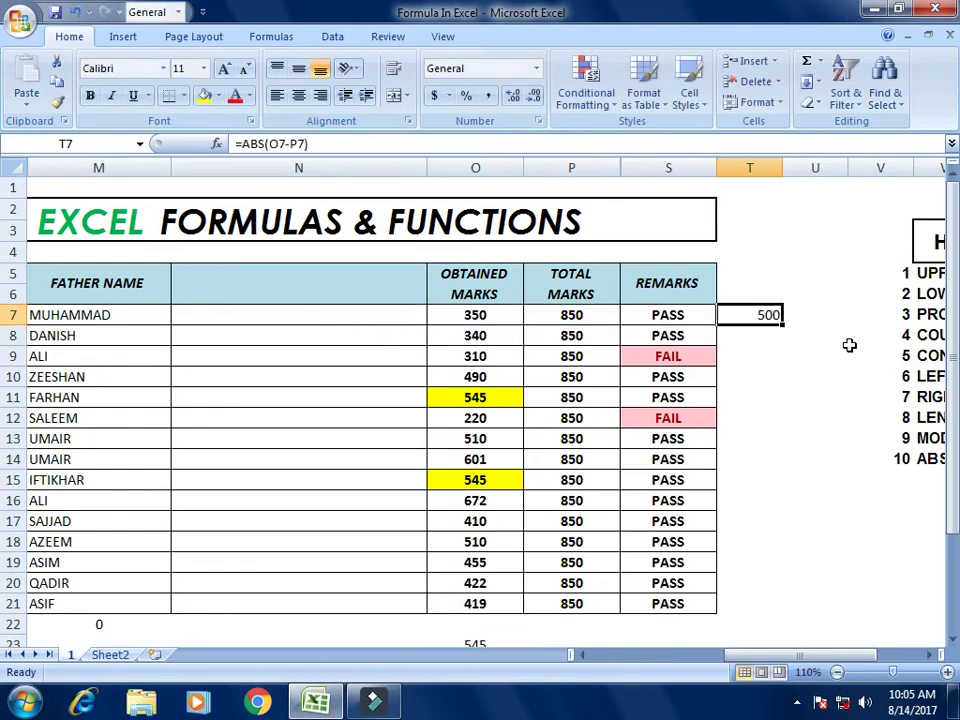
Step: Copy T7's =ABS(O7-P7) formula into T8:T21 and check the positive differences
key(ctrl+c)
key(Down)
key(shift+Down)
key(shift+Down)
key(shift+Down)
key(shift+Down)
key(shift+Down)
key(shift+Down)
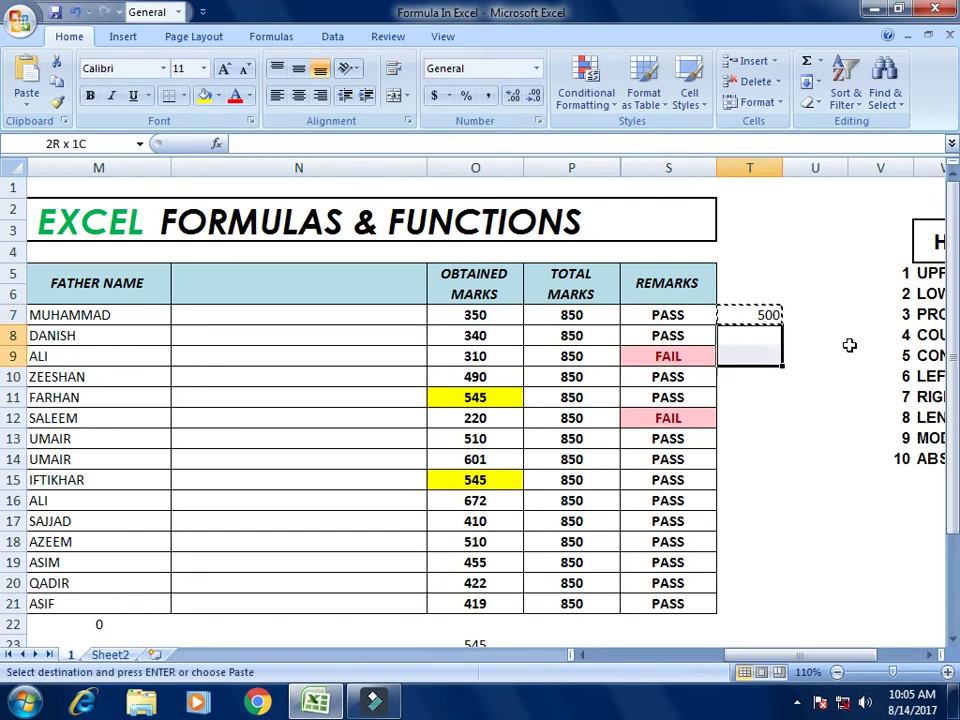
key(shift+Down)
key(shift+Down)
key(shift+Down)
key(shift+Down)
key(shift+Down)
key(shift+Down)
key(shift+Down)
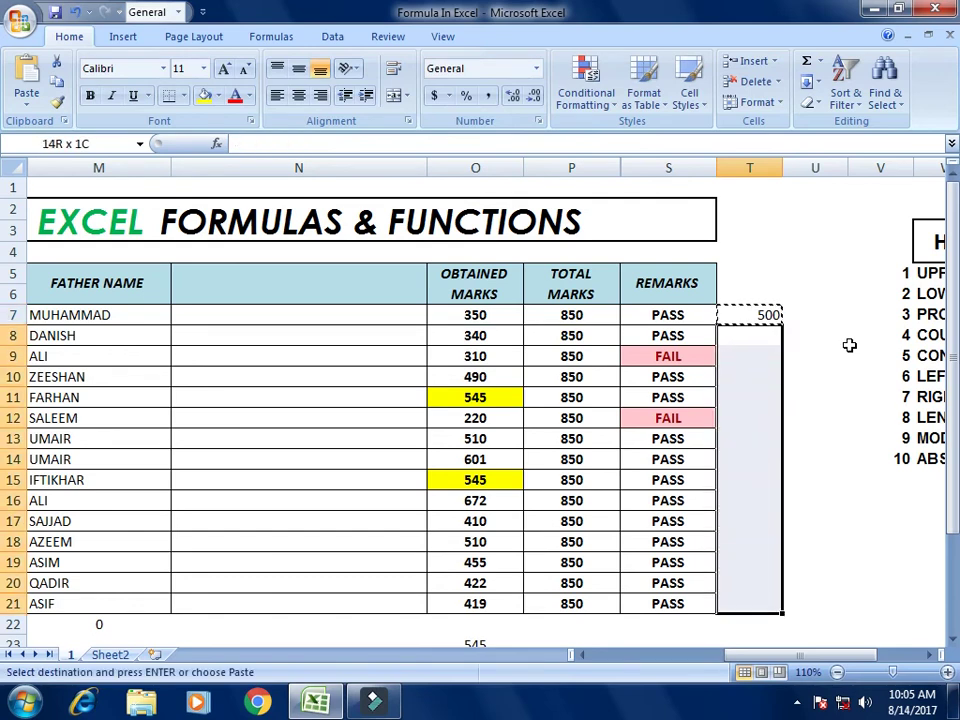
key(ctrl+v)
key(Up)
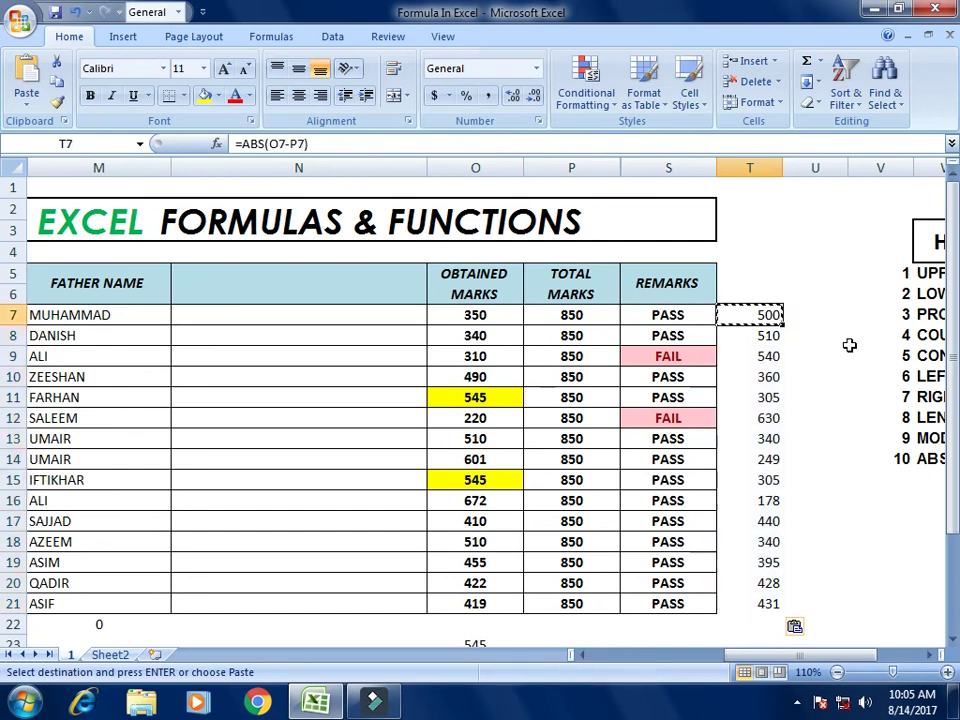
key(Down)
key(Down)
key(Down)
key(Down)
key(Down)
key(Down)
key(Down)
key(Up)
key(Up)
key(Up)
key(Up)
key(Up)
key(Up)
key(Up)
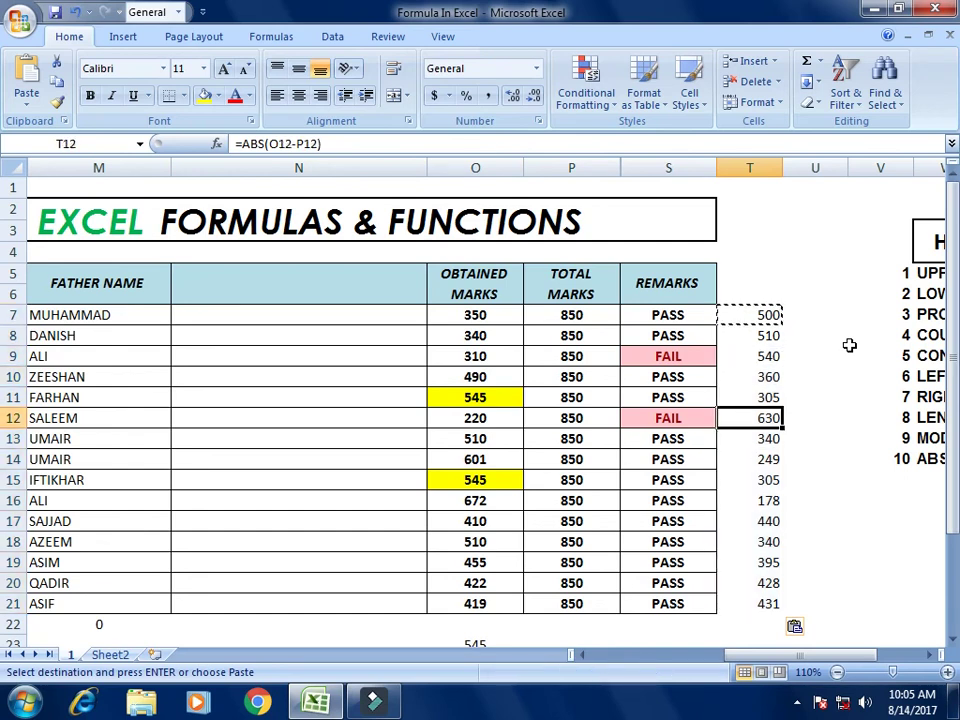
key(Down)
key(Down)
key(Down)
key(Down)
key(Down)
key(Down)
key(Down)
key(Down)
key(Down)
key(Down)
key(Down)
key(Down)
key(Down)
key(Down)
key(Down)
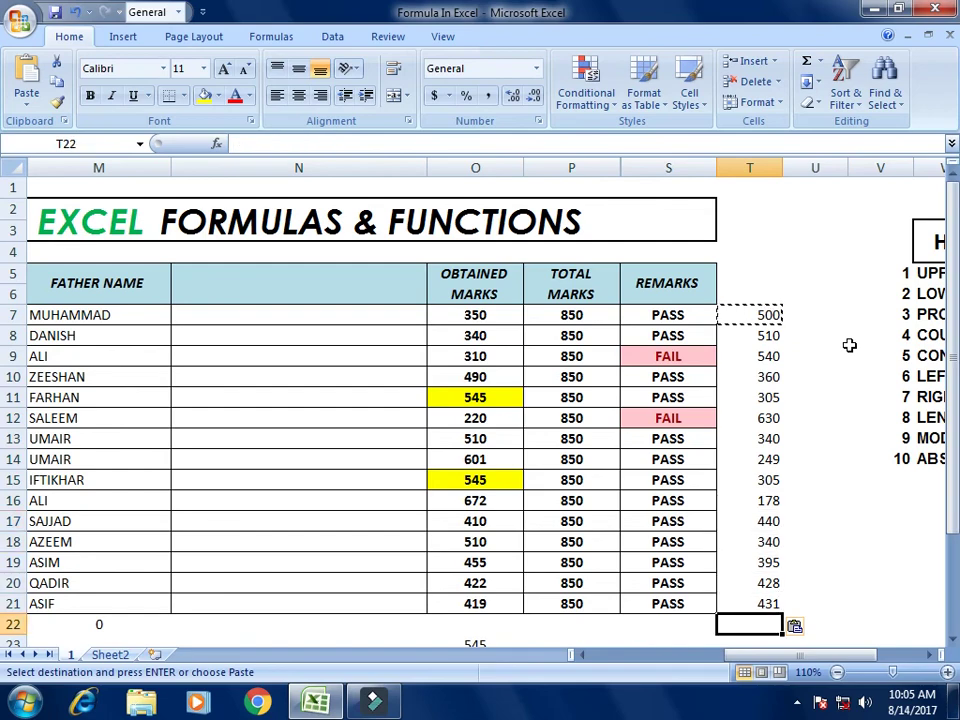
key(Up)
key(Up)
key(Up)
key(Up)
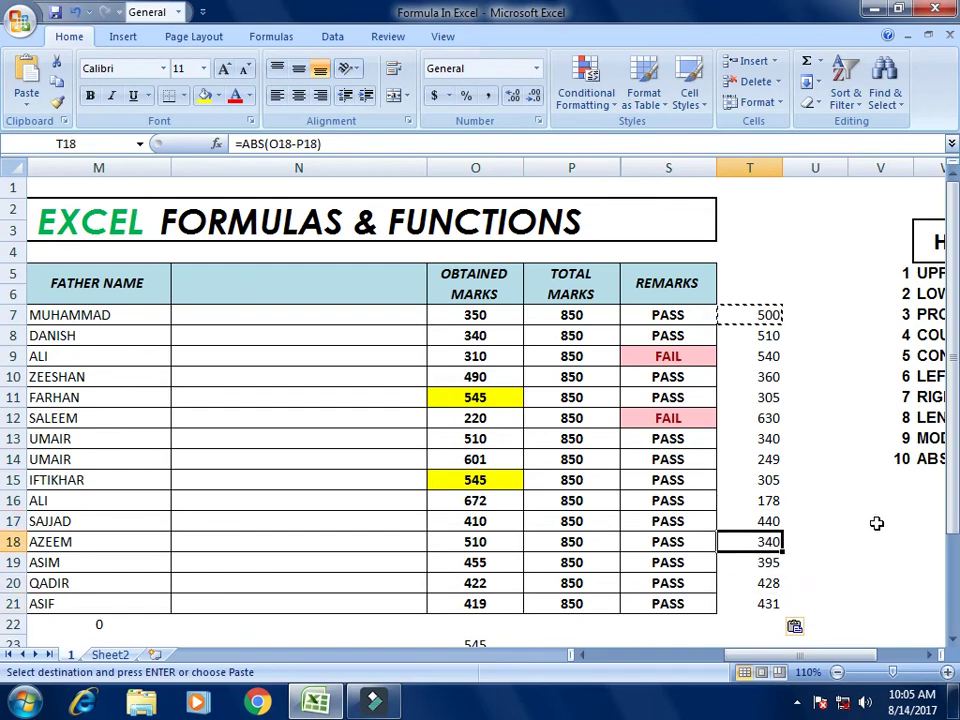
click(836, 673)
click(836, 673)
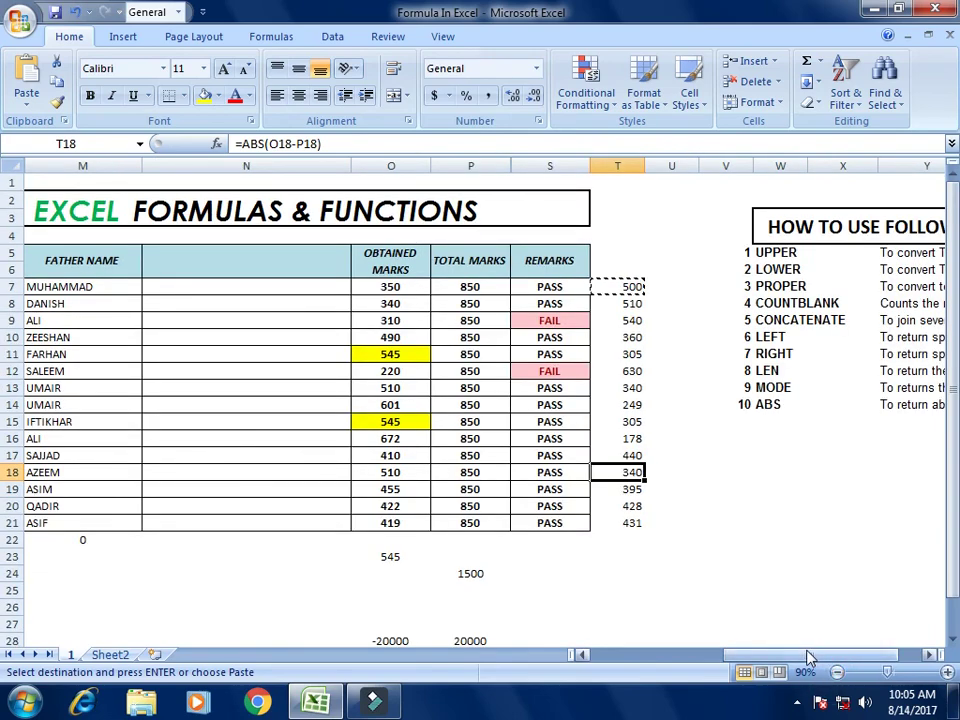
drag(810, 658, 820, 658)
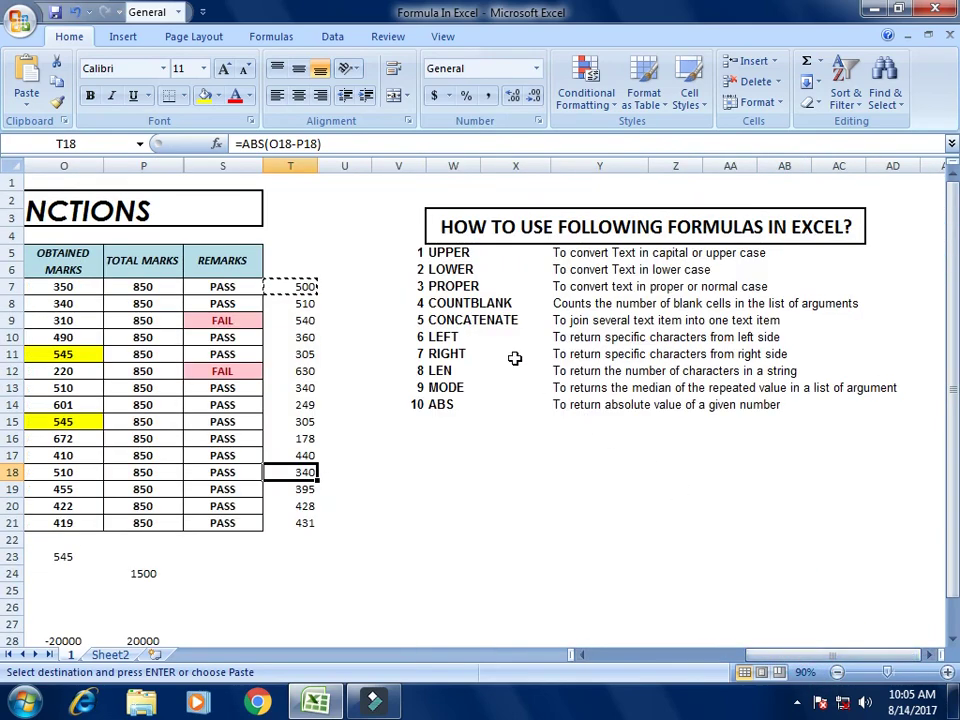
click(452, 252)
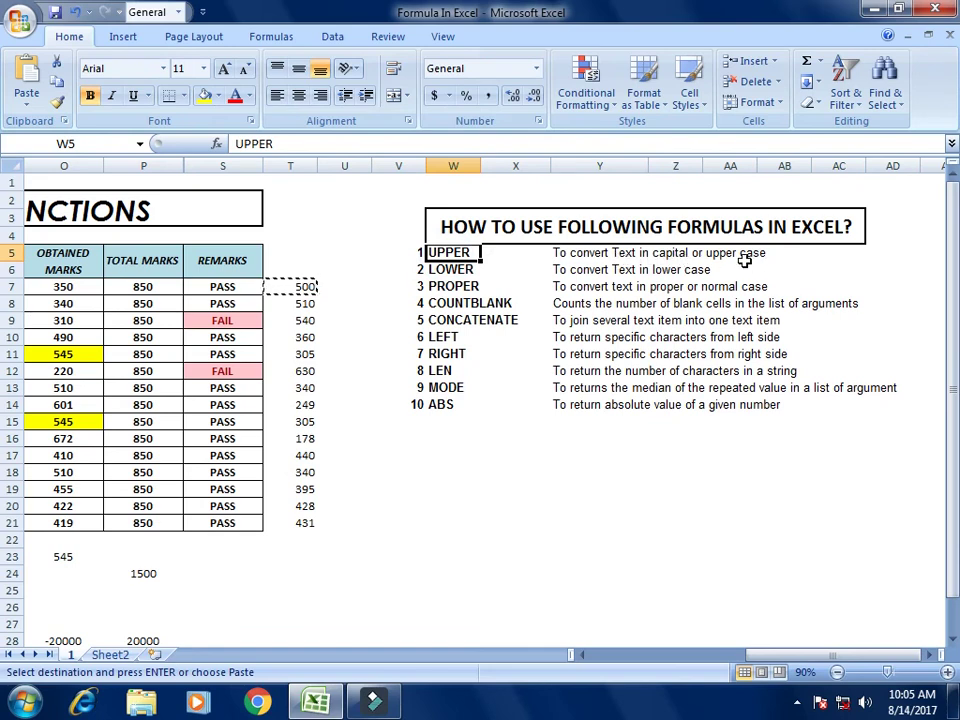
click(455, 269)
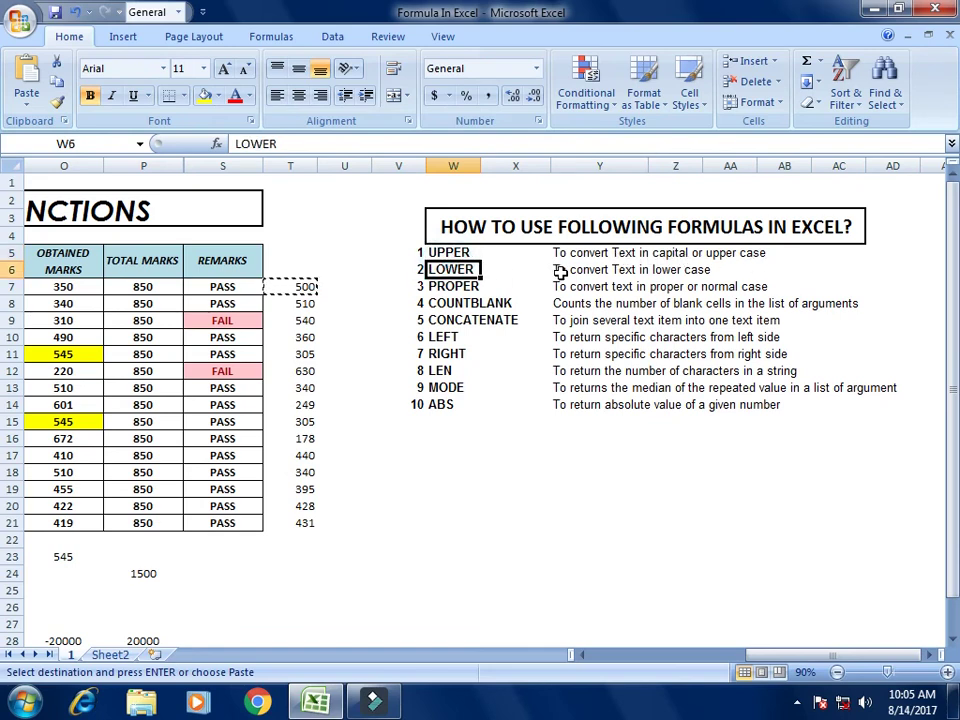
click(437, 290)
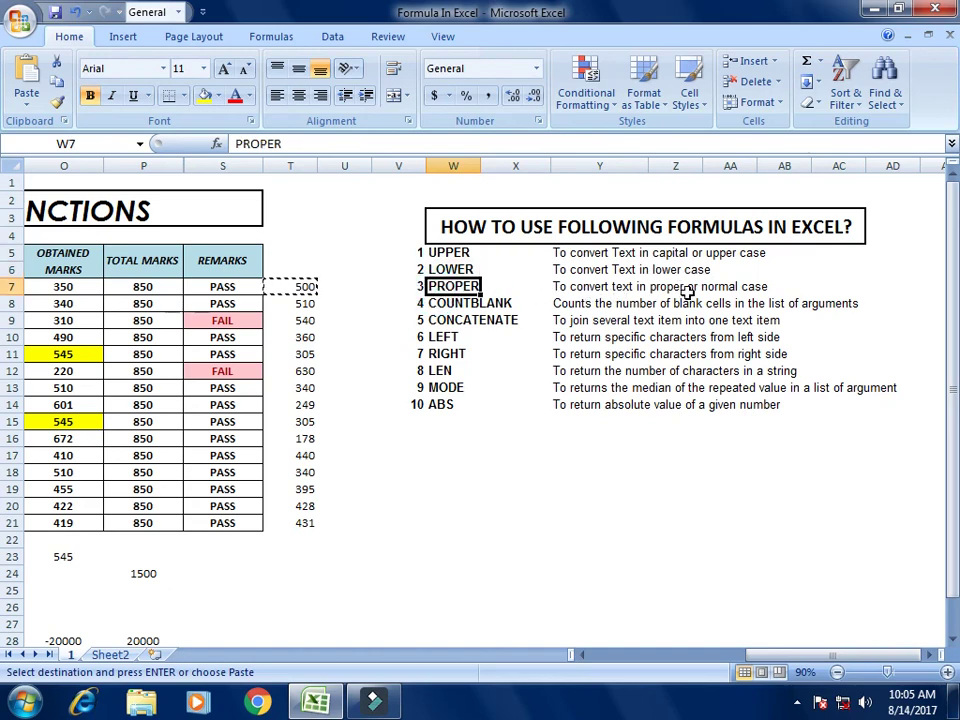
click(440, 303)
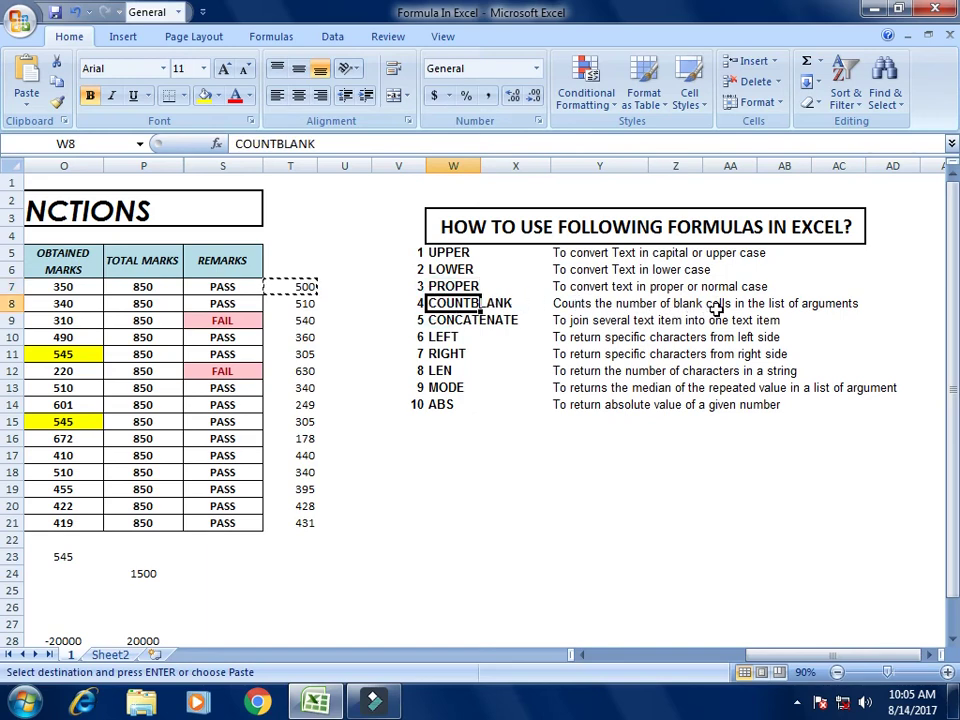
click(470, 320)
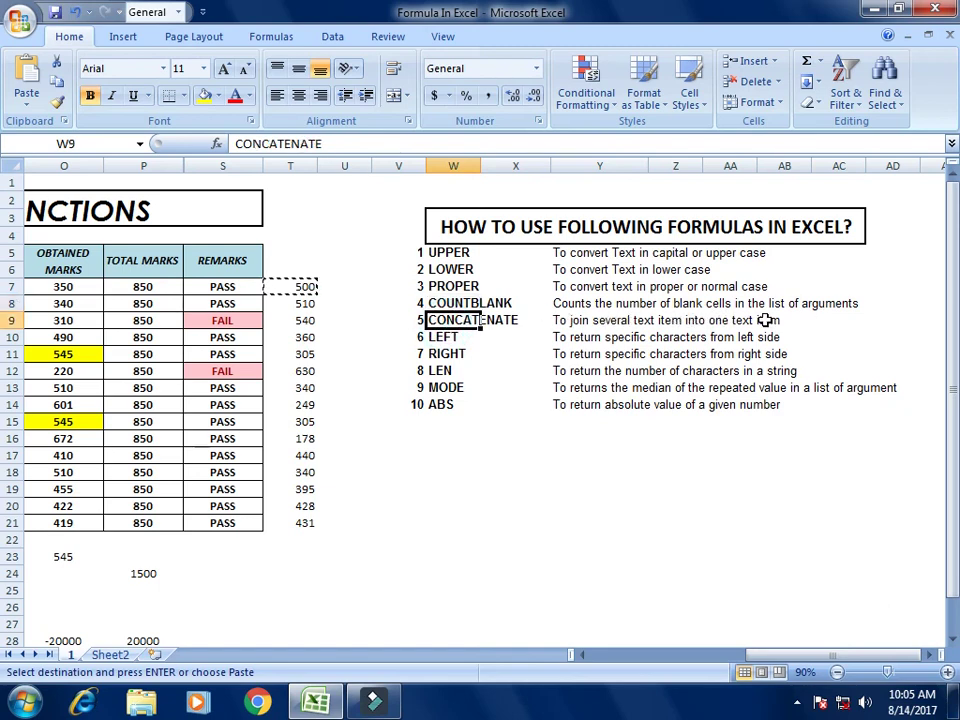
click(440, 337)
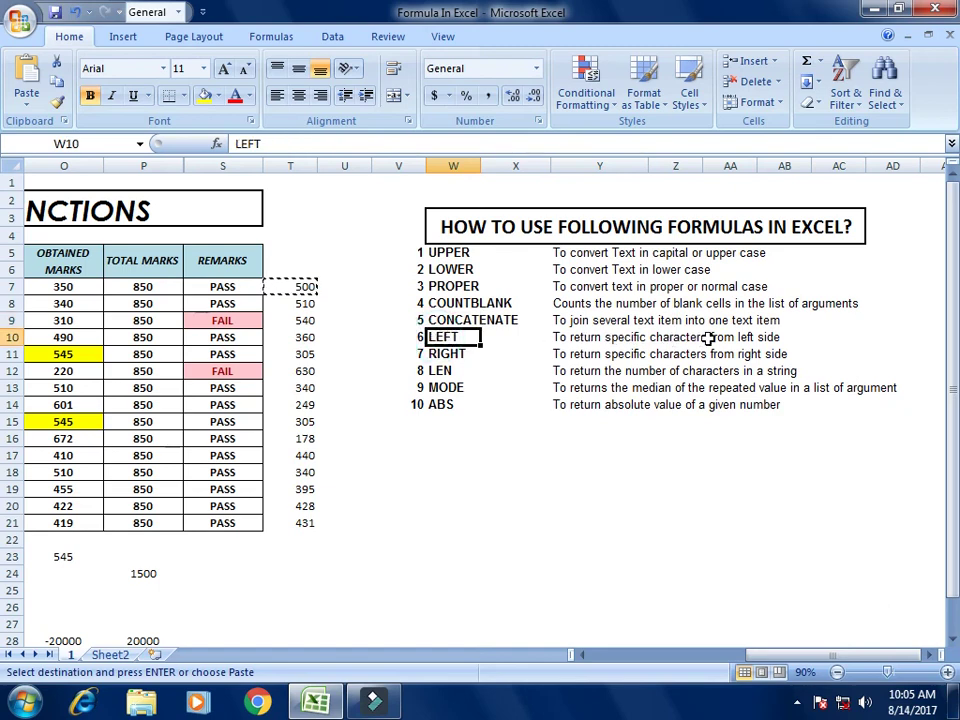
click(445, 353)
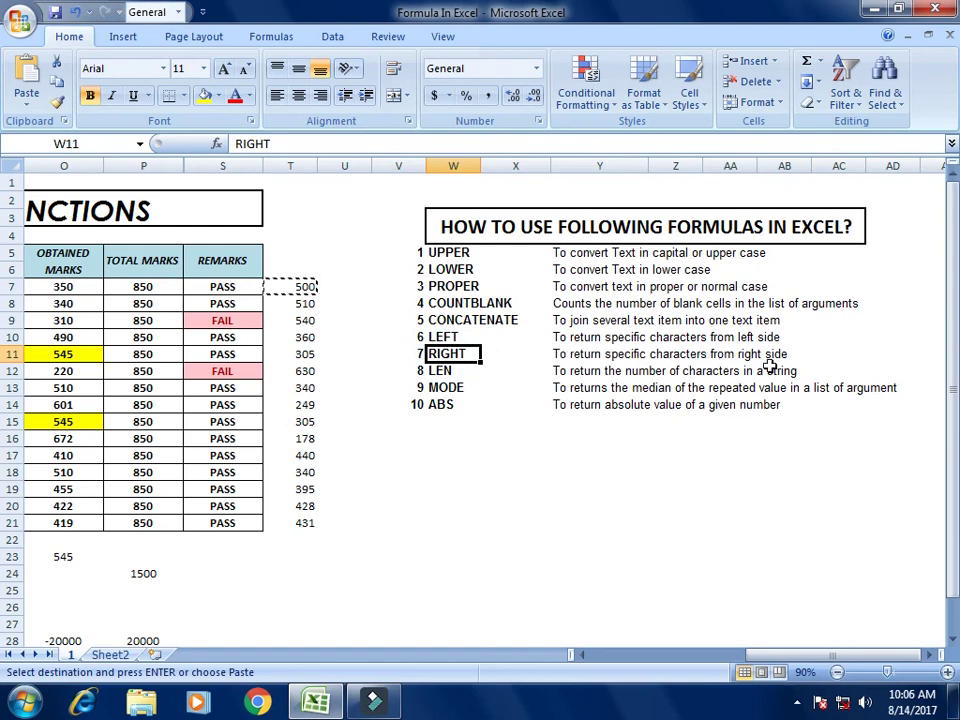
click(443, 372)
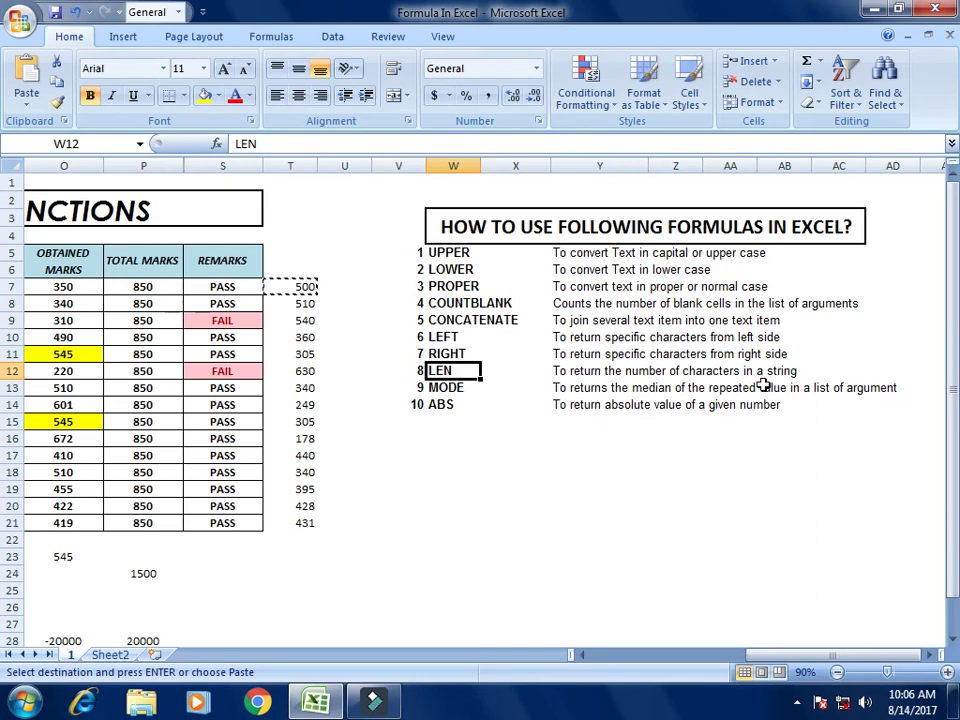
click(440, 390)
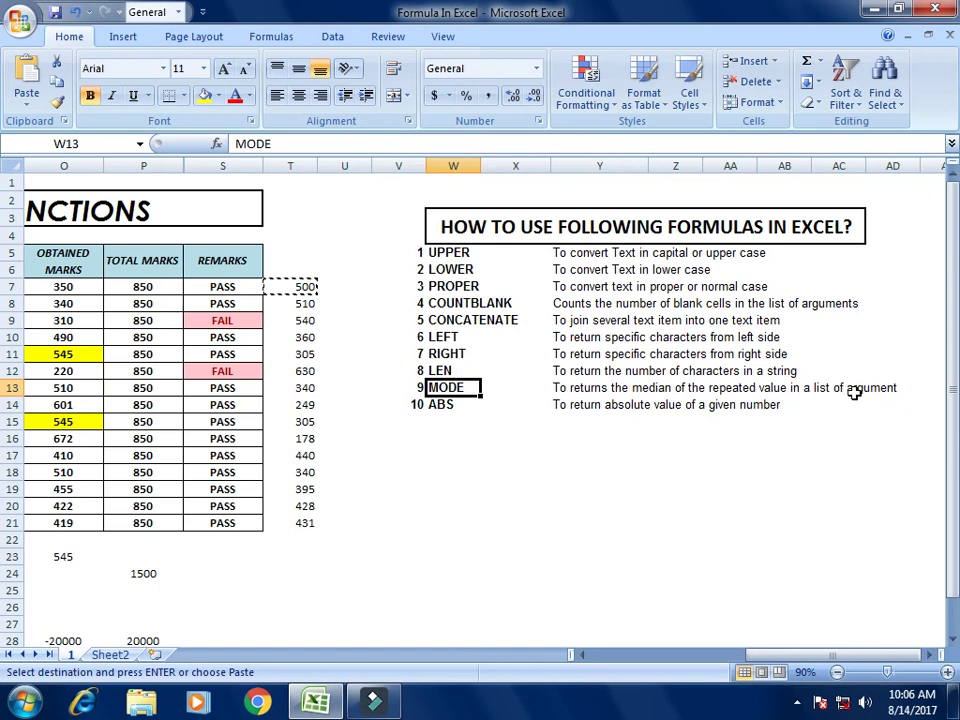
click(438, 404)
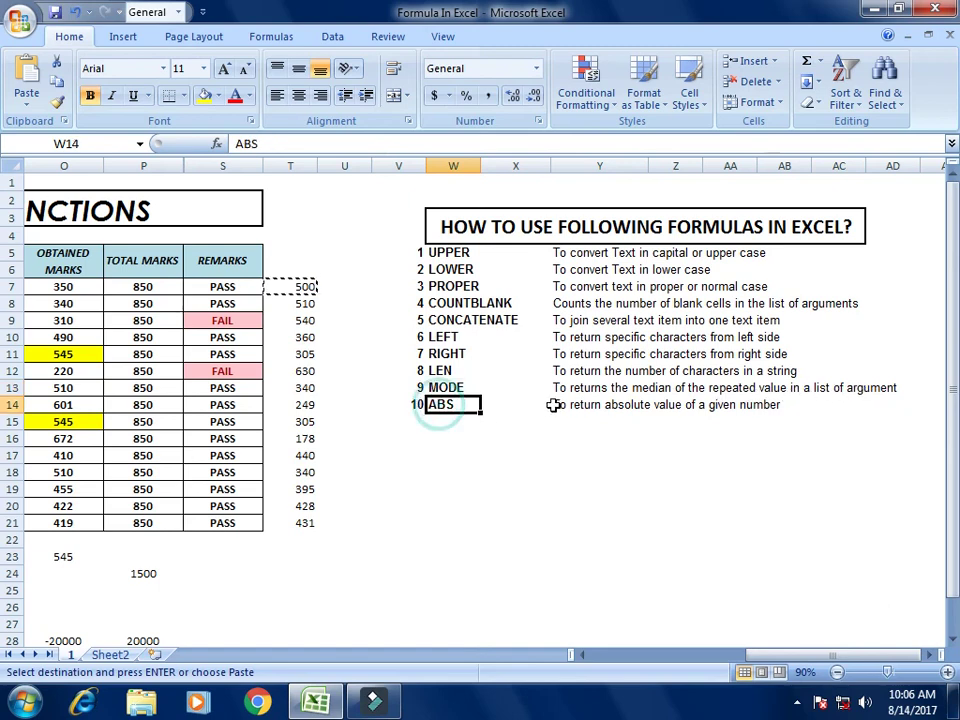
click(778, 420)
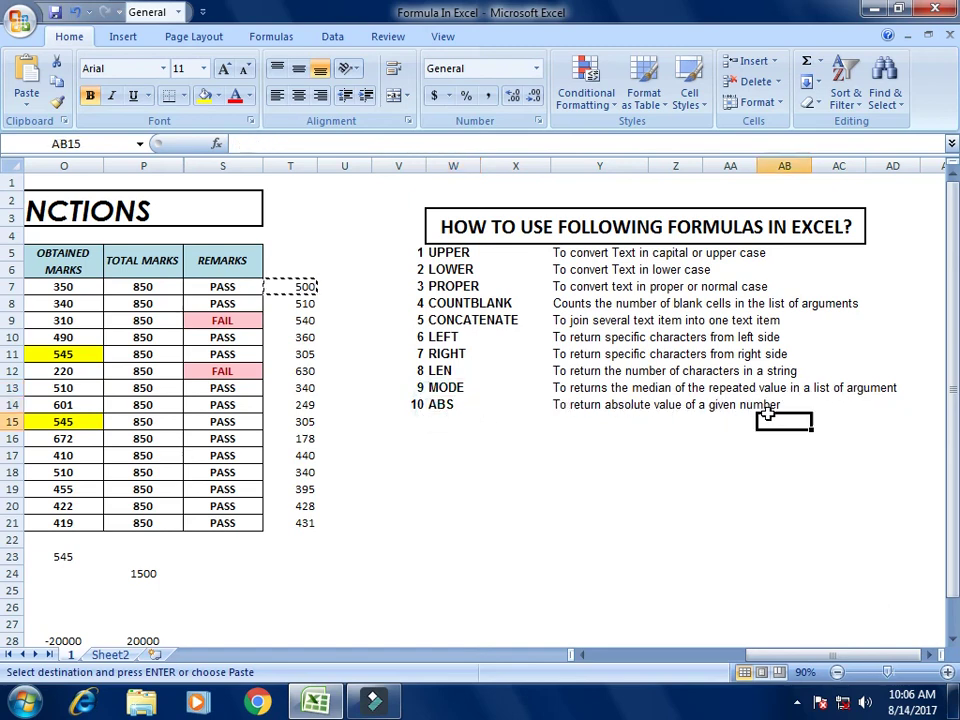
click(600, 456)
click(837, 672)
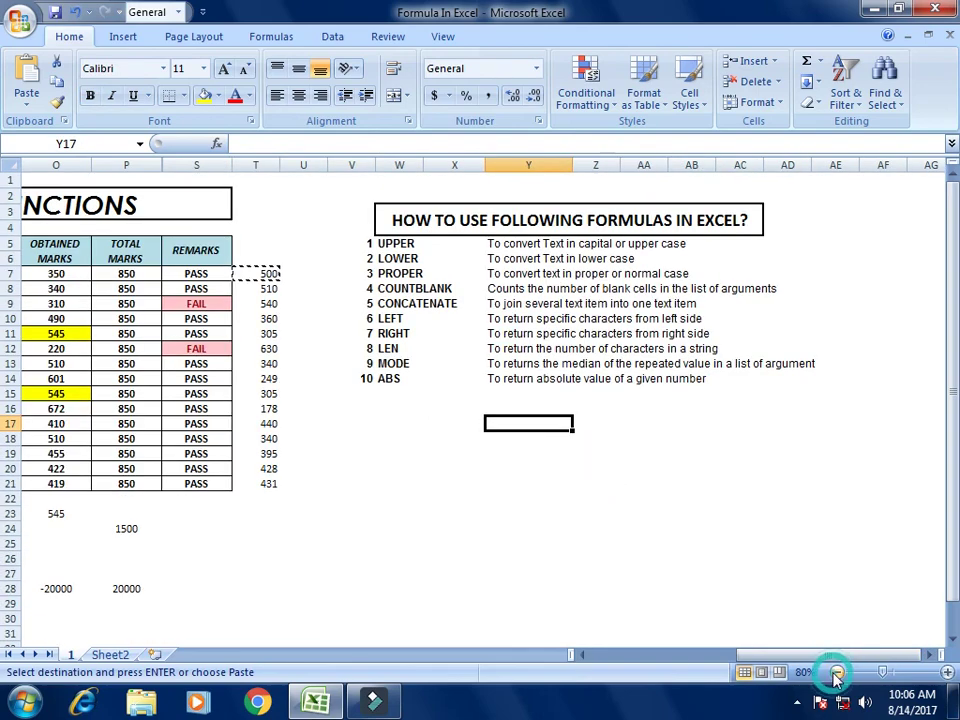
drag(789, 655, 668, 651)
click(653, 556)
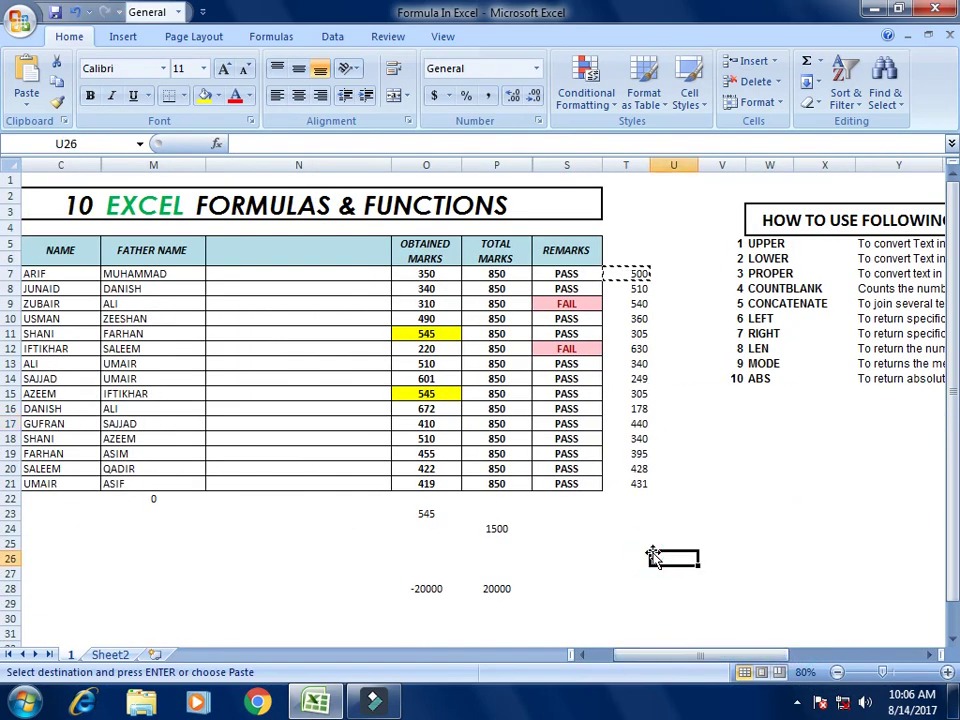